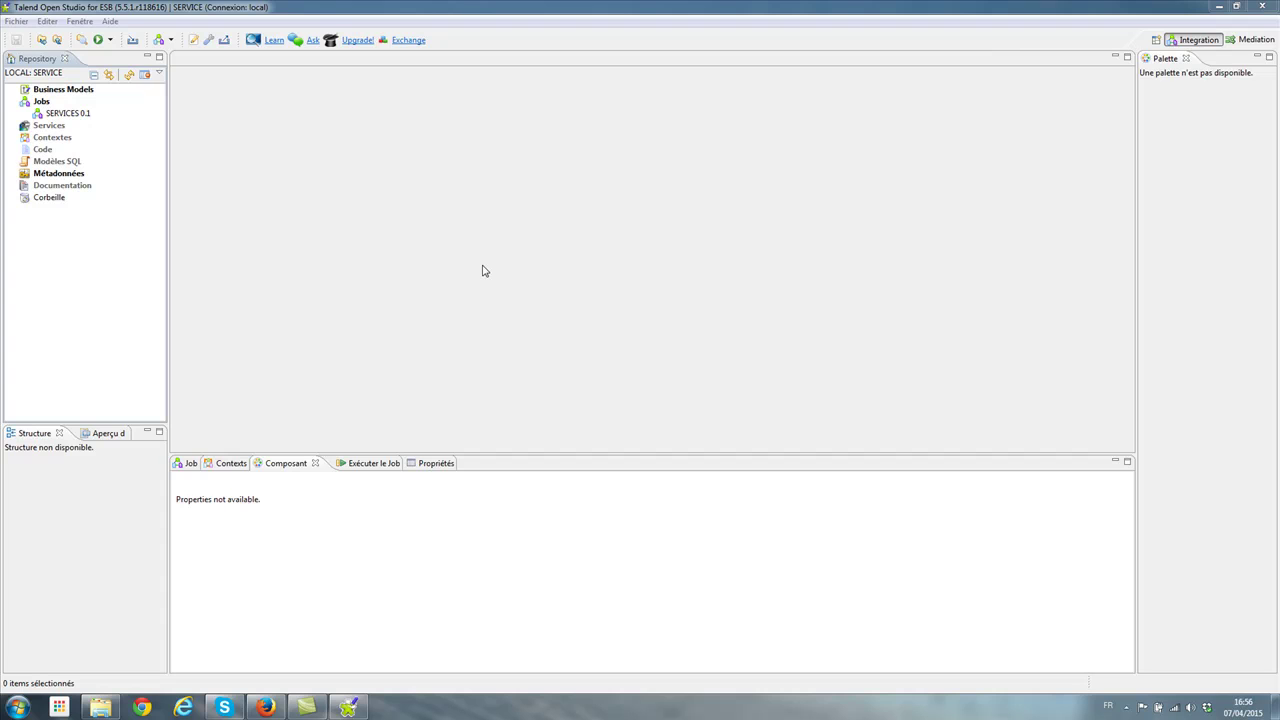
click(330, 168)
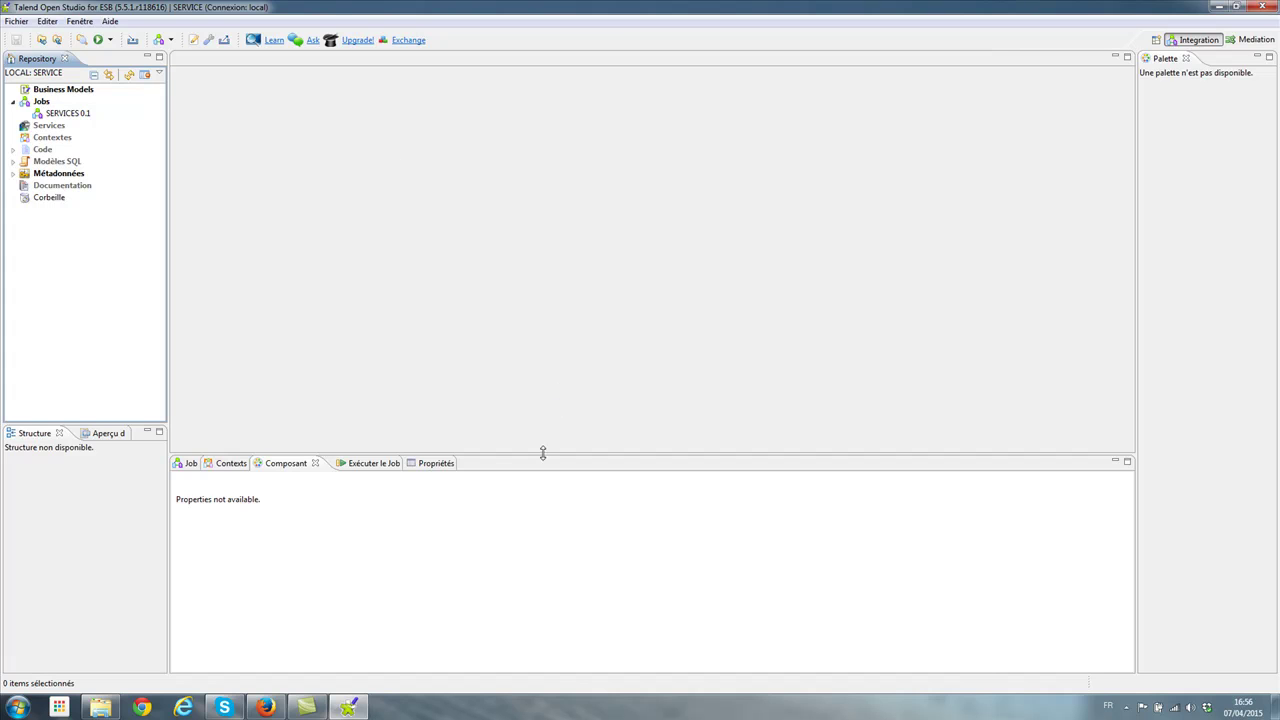
drag(544, 453, 546, 481)
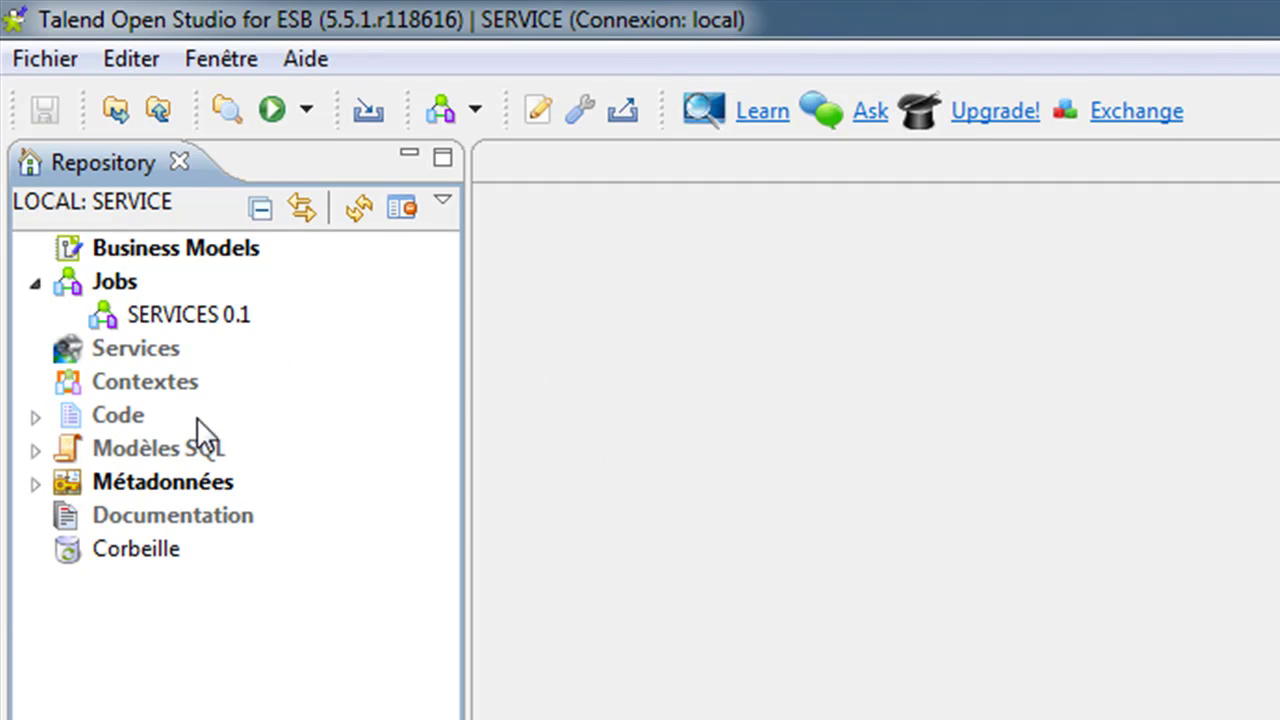
Expand the metadata and its delimited files in the repository and select the users 0.1 file.
click(35, 482)
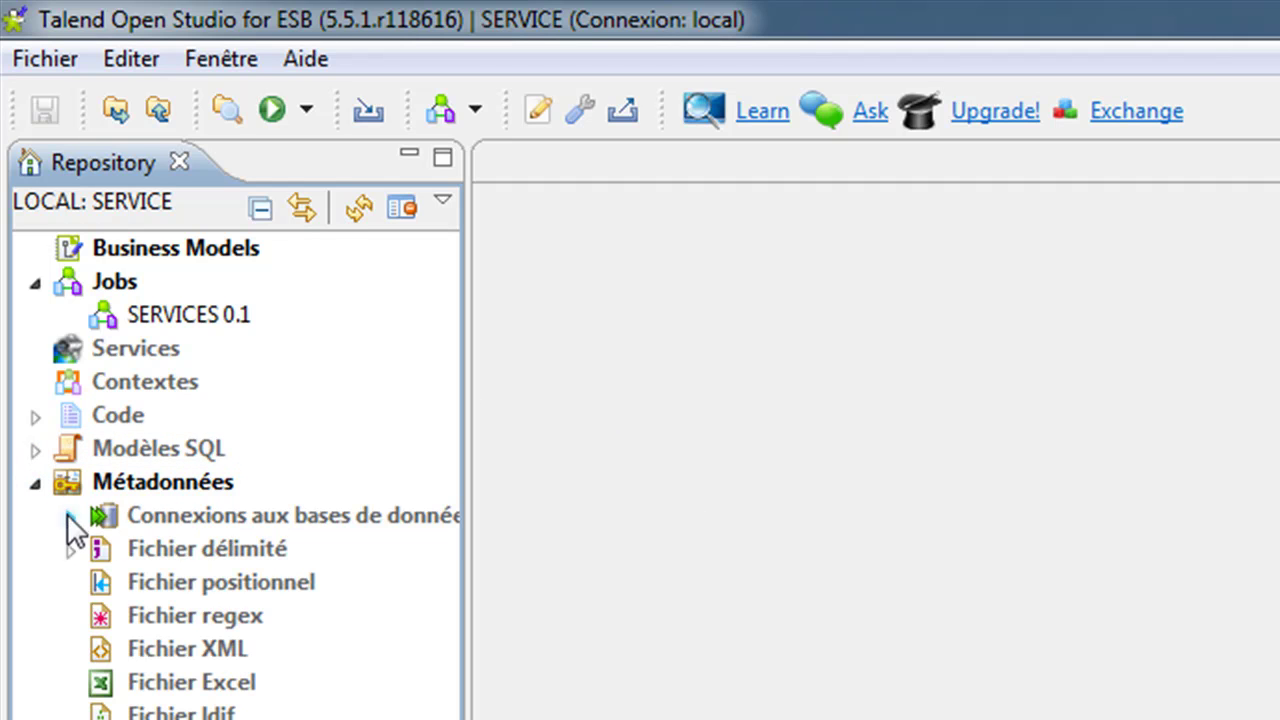
click(70, 549)
click(172, 583)
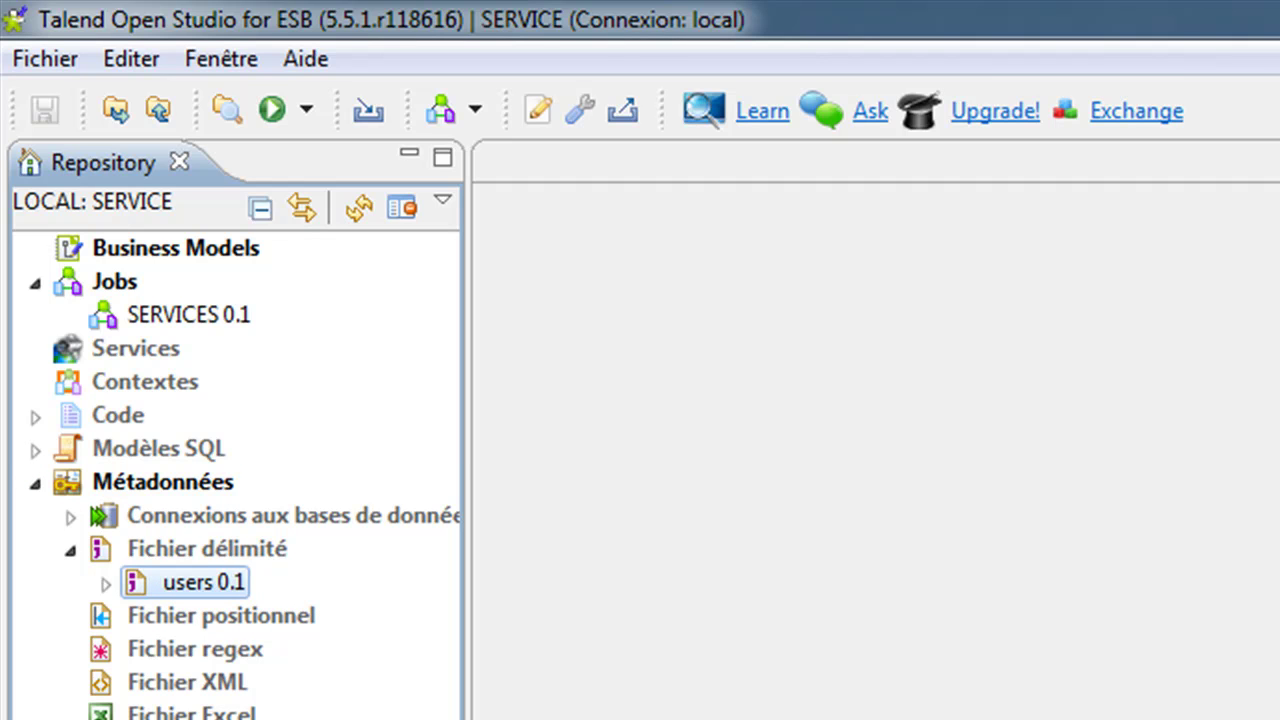
Open the USERS file from the tmp folder in Excel, look through its rows, and close the workbook and the folder.
key(alt+Tab)
double_click(462, 630)
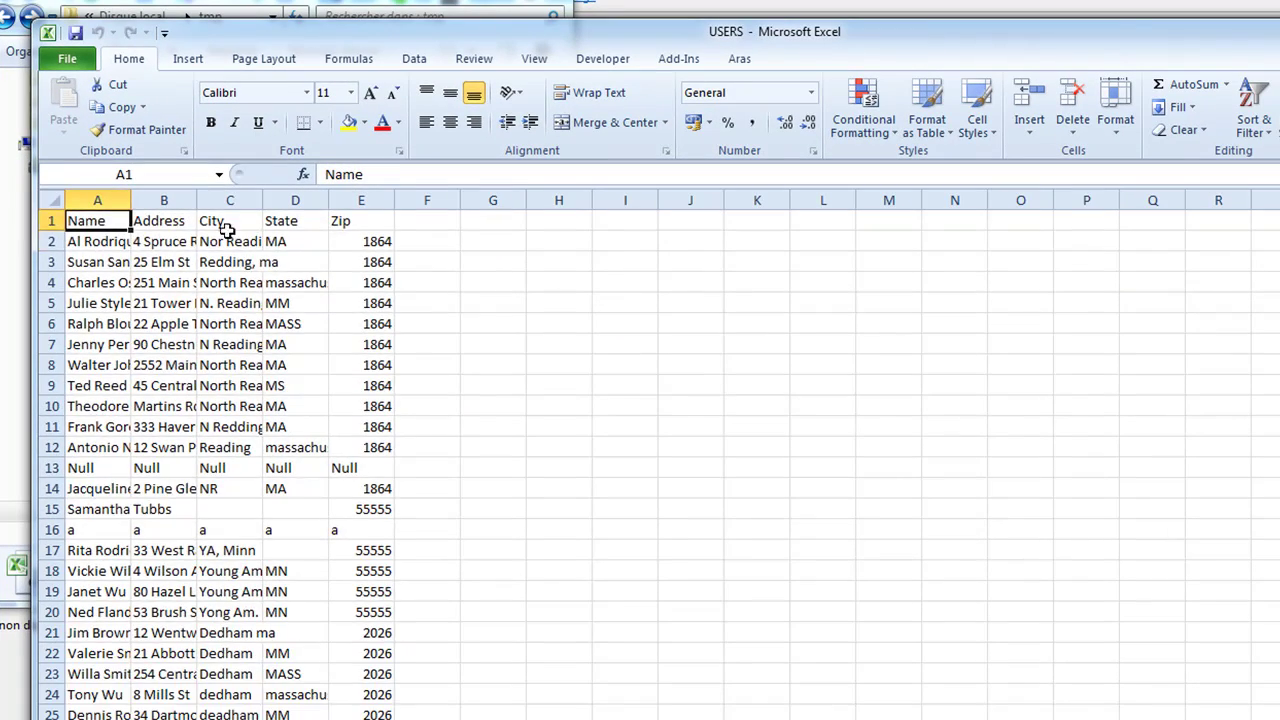
click(225, 238)
scroll(218, 357, down, 12)
scroll(218, 357, up, 12)
key(alt+F4)
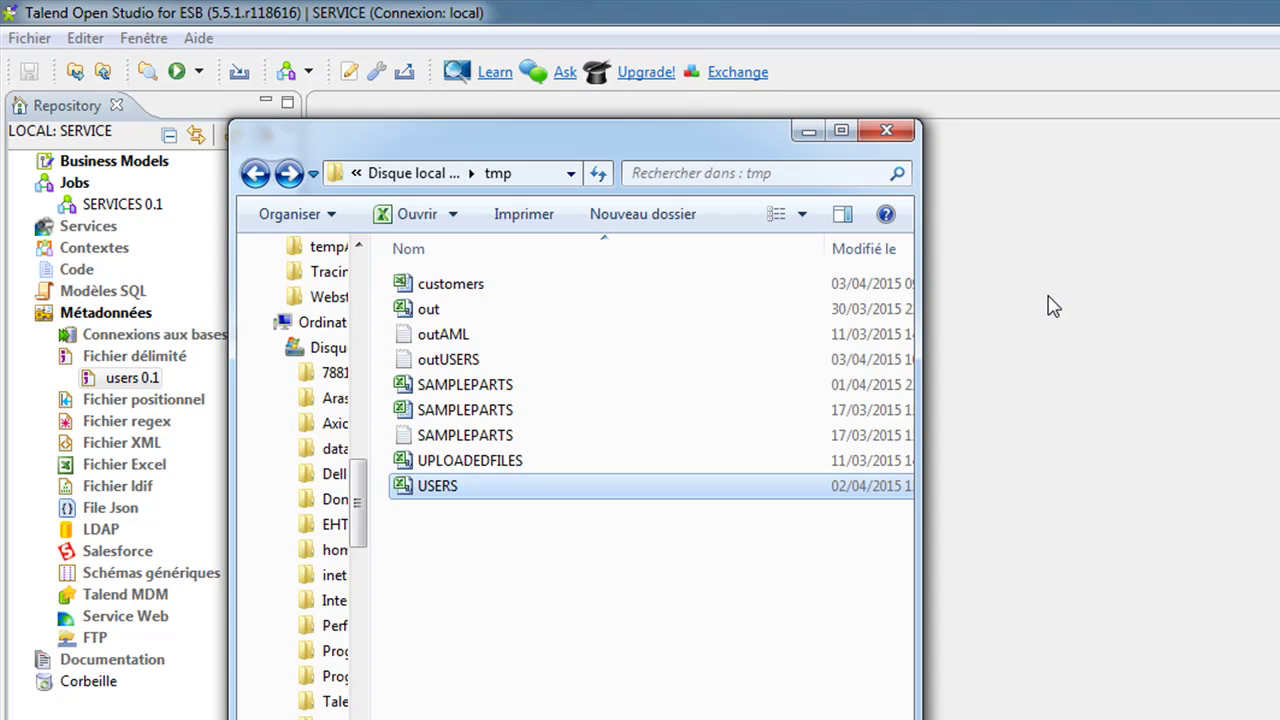
key(alt+F4)
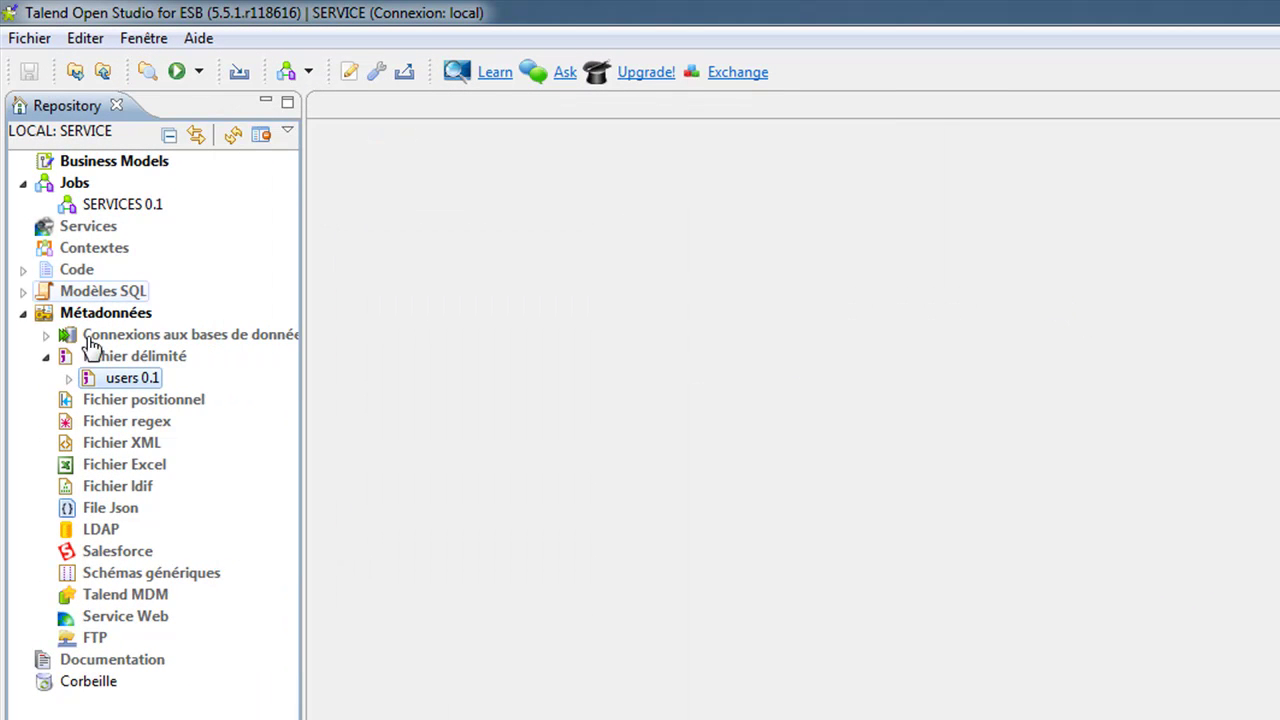
Expand the database connections in the repository and check the crm database's tables in phpMyAdmin in the browser.
click(45, 336)
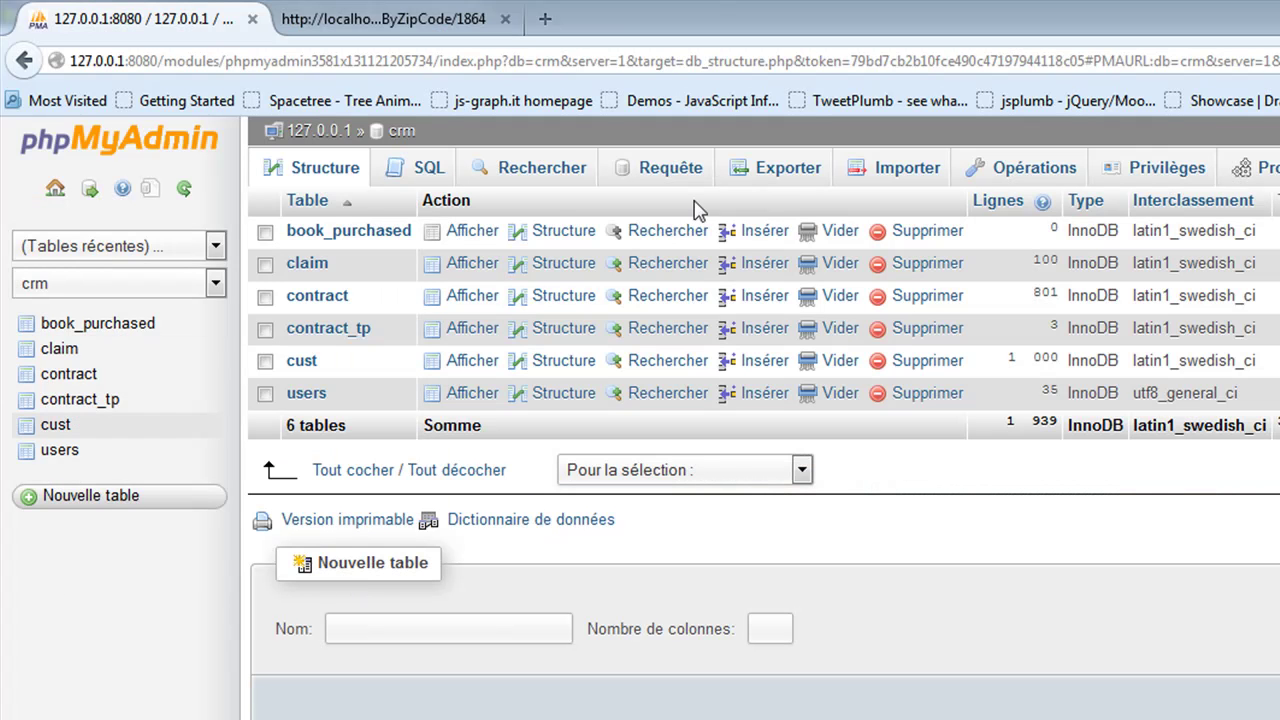
click(514, 18)
click(506, 19)
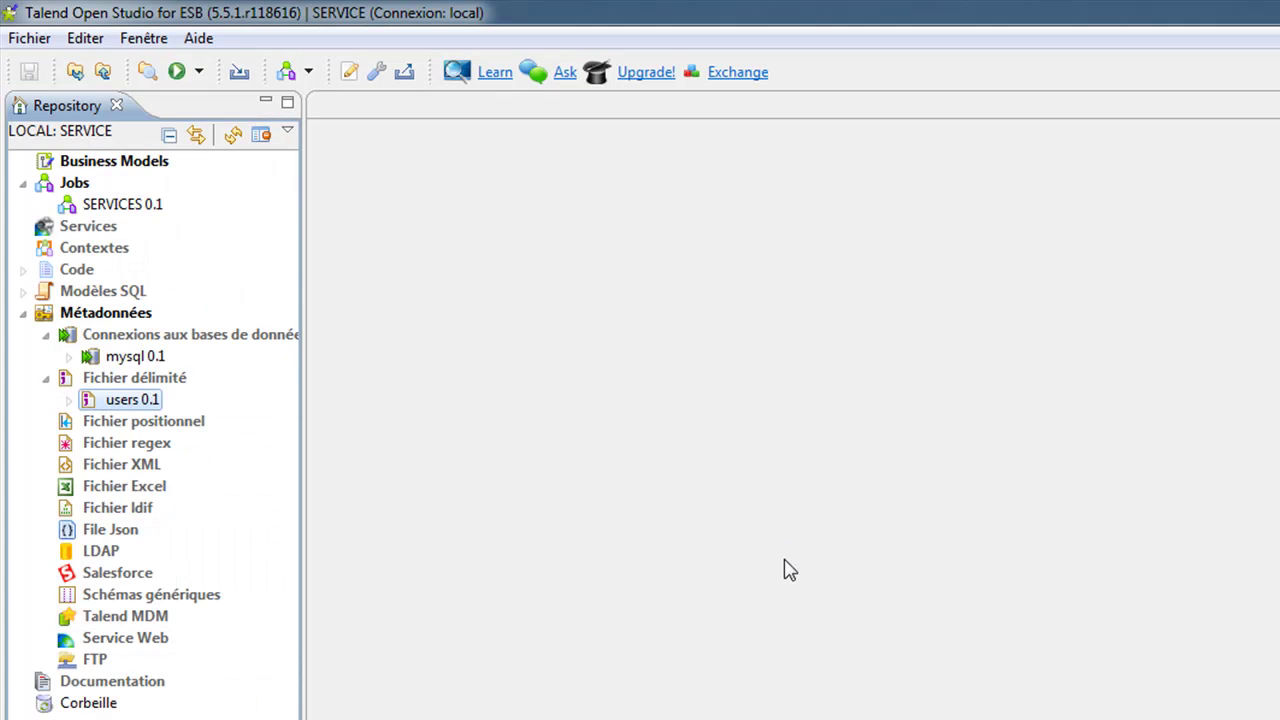
Expand the mysql 0.1 connection in Talend Open Studio and look at its query and table schema folders.
click(121, 364)
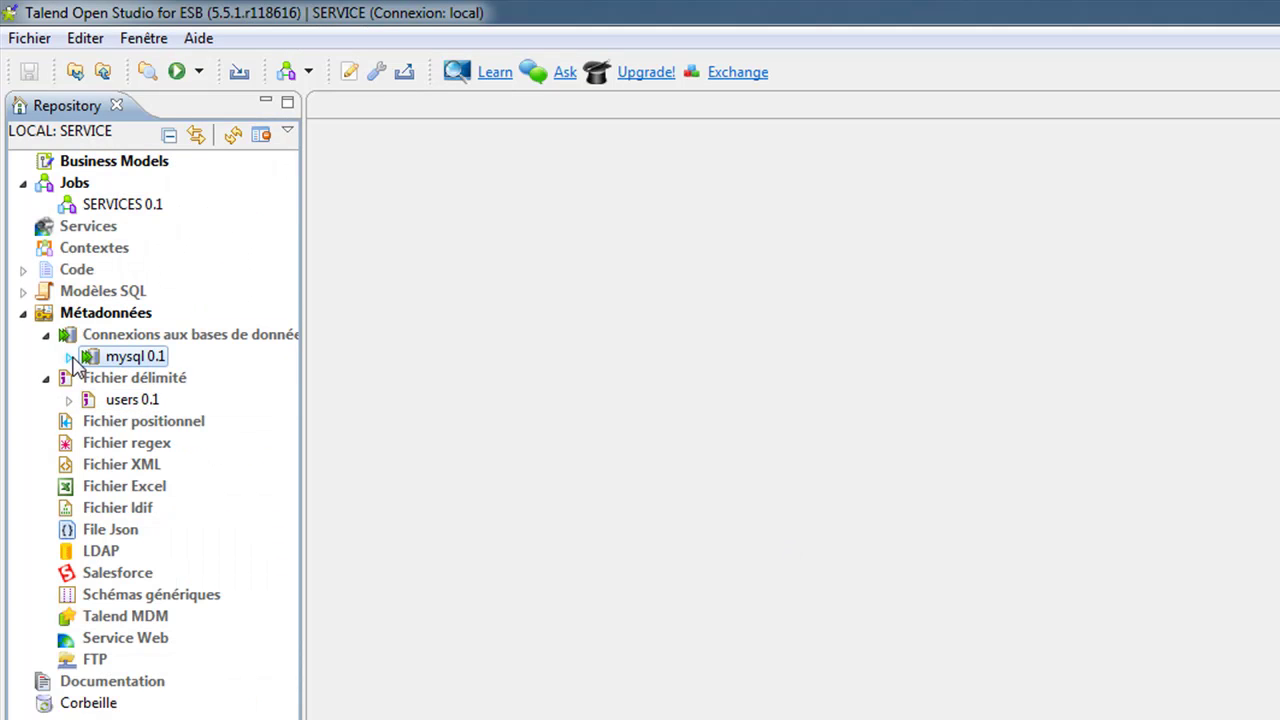
right_click(92, 360)
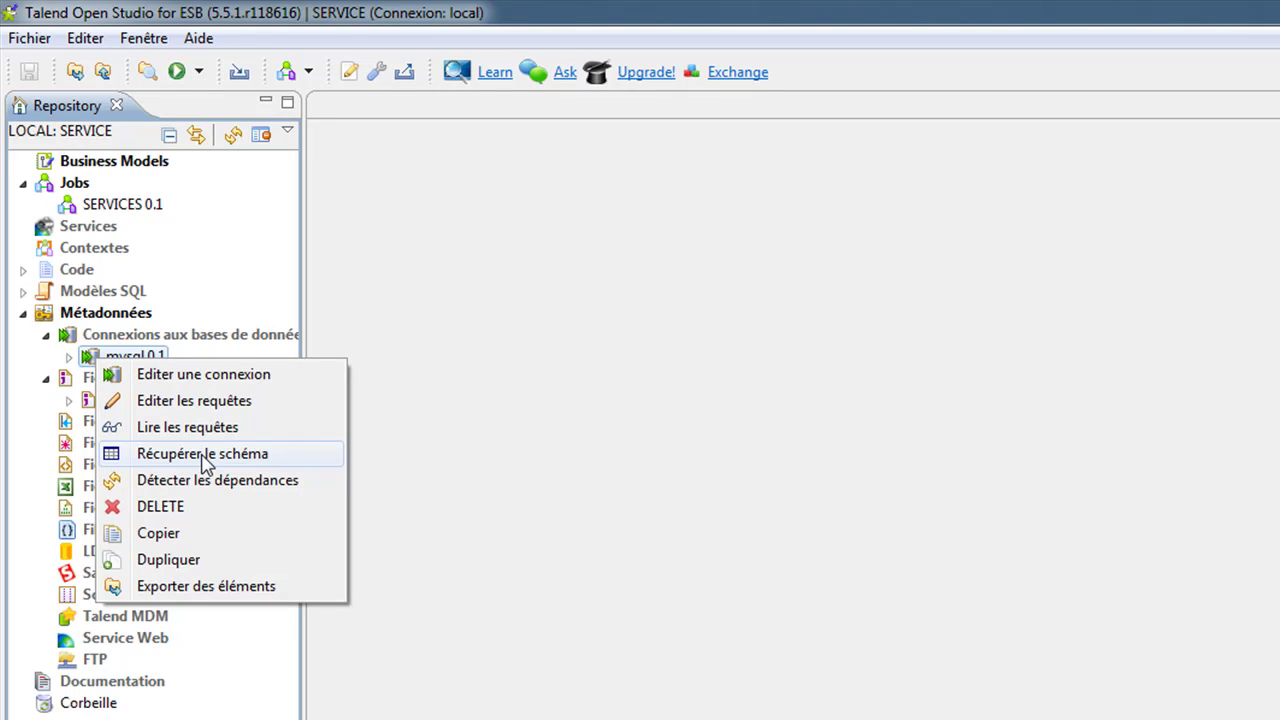
click(24, 366)
click(68, 357)
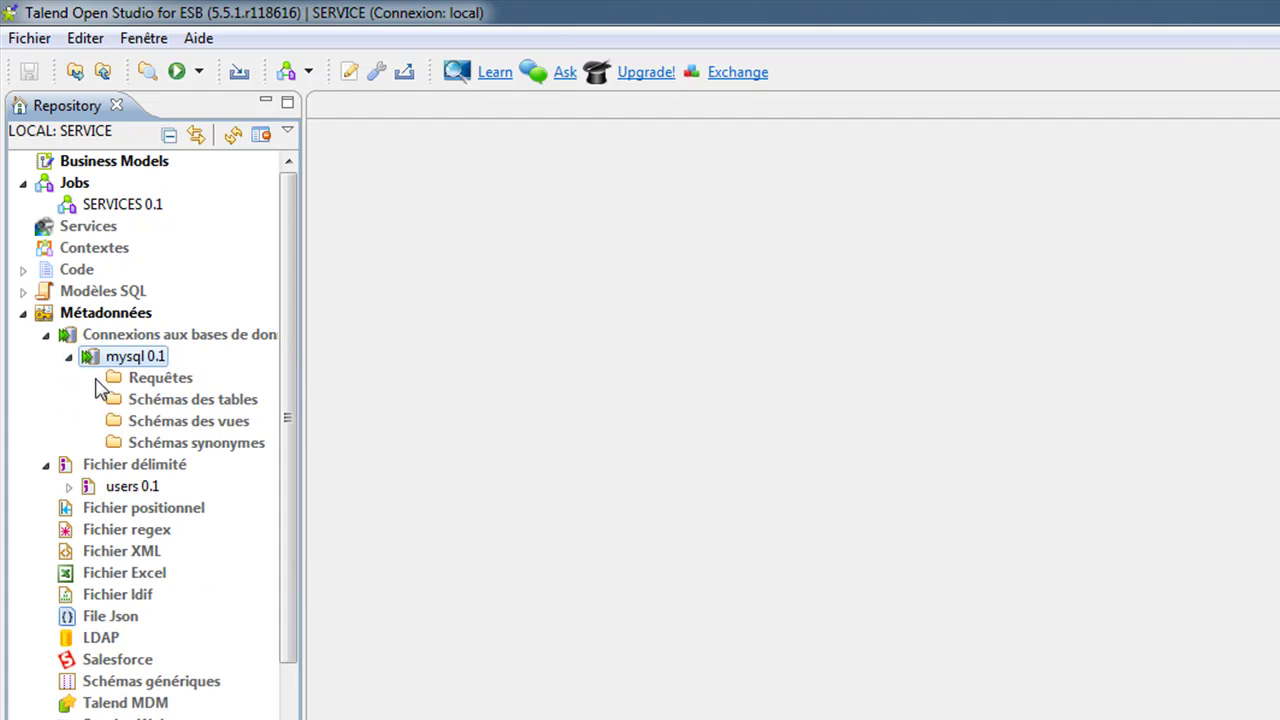
click(166, 380)
click(166, 403)
right_click(166, 403)
Inspect the crm database in the SQL Builder of the mysql 0.1 connection, close it and collapse the database connections.
click(120, 357)
right_click(115, 357)
click(228, 420)
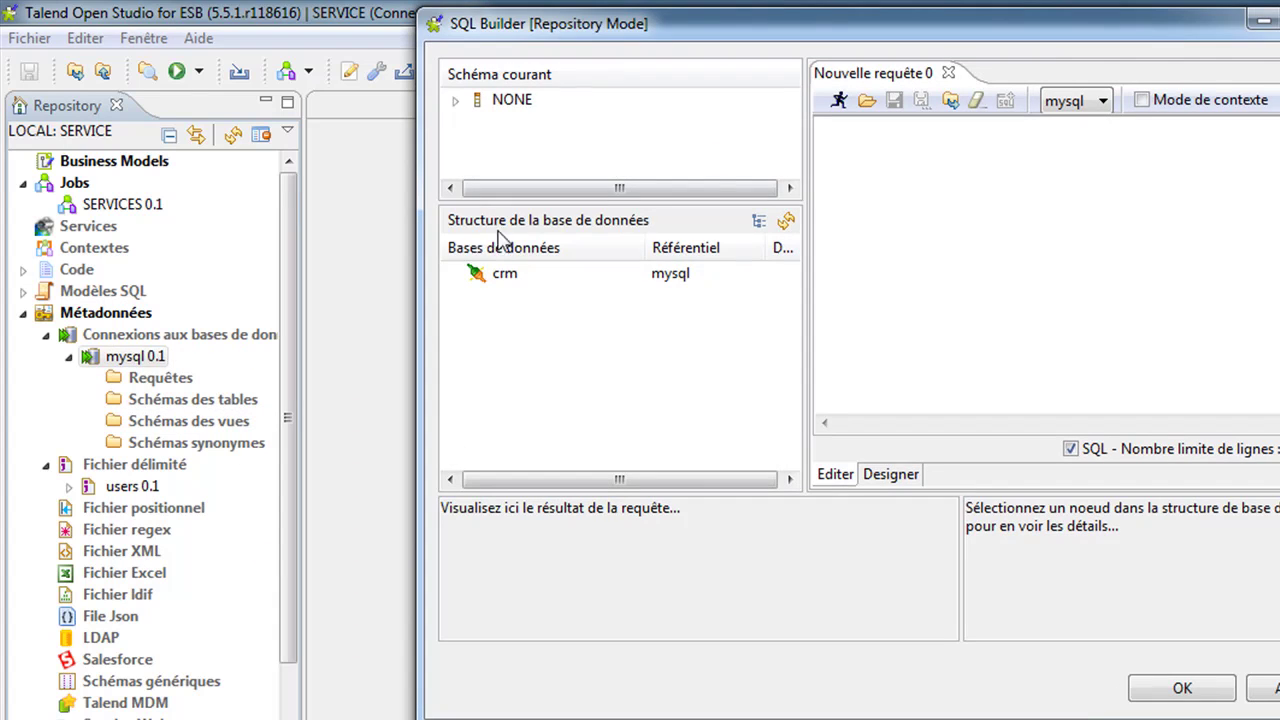
click(456, 100)
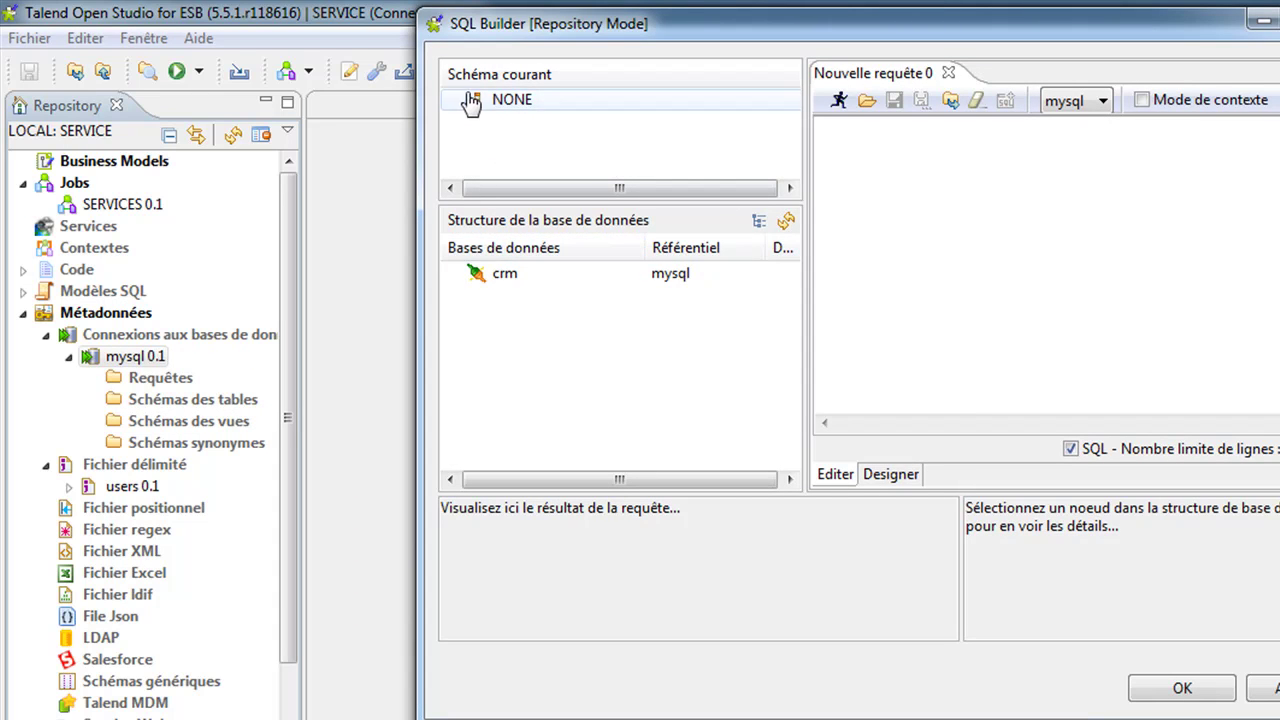
click(524, 276)
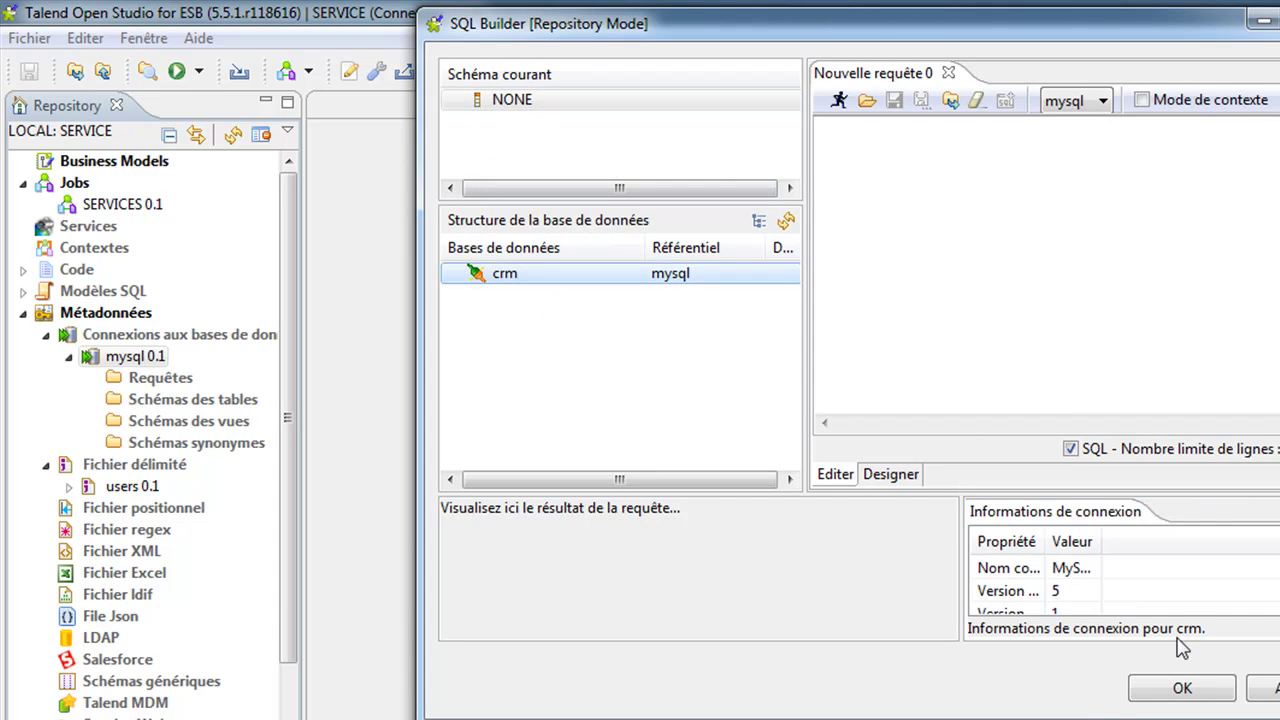
click(1272, 688)
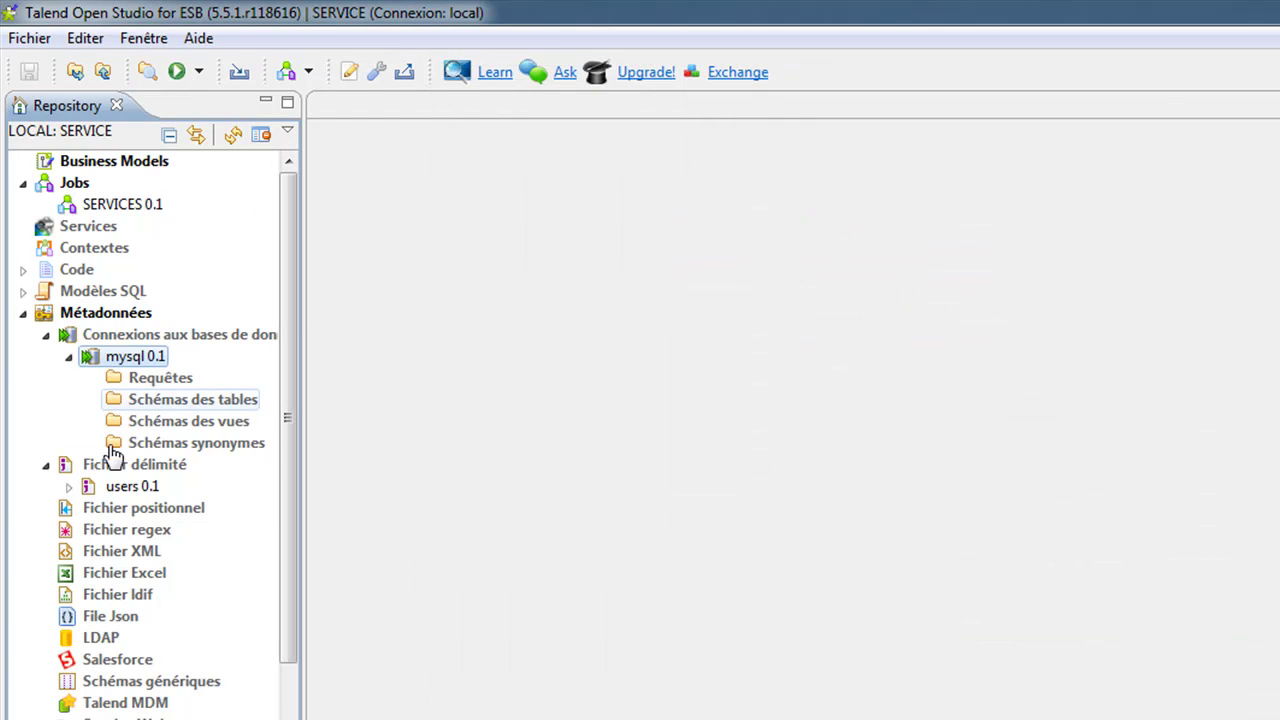
click(68, 358)
click(46, 336)
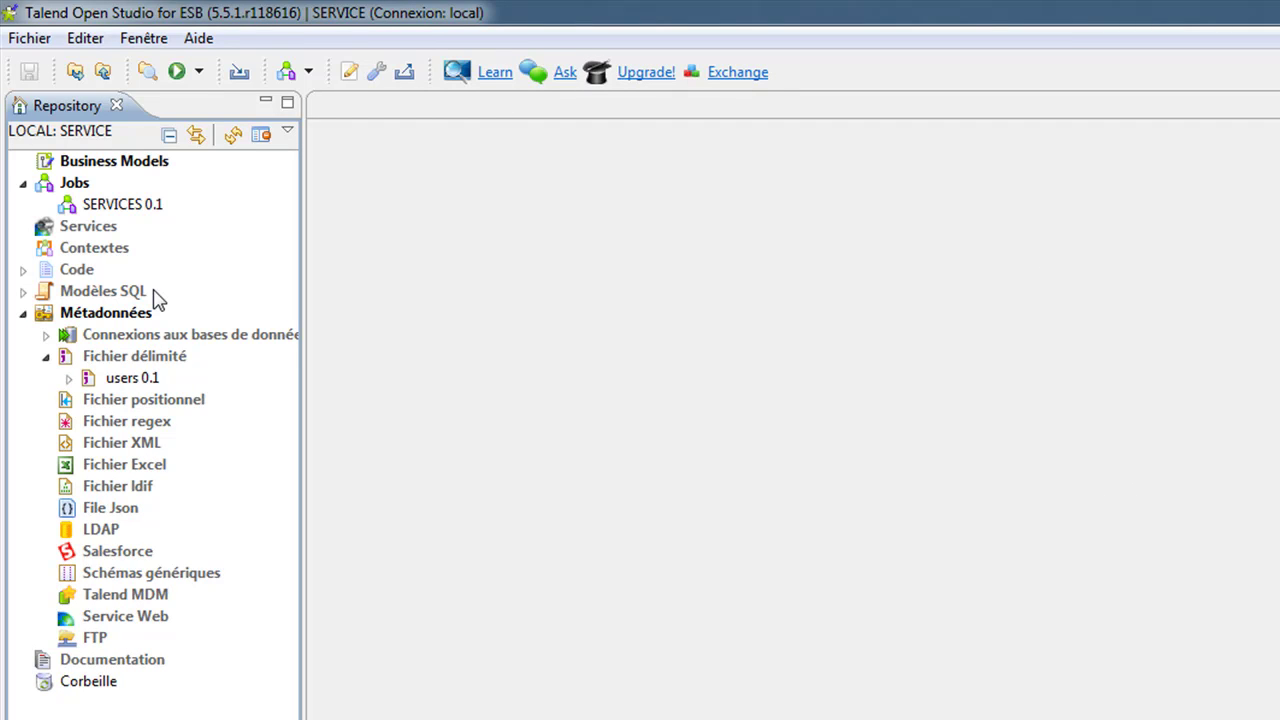
Open the SERVICES 0.1 job in the designer.
right_click(118, 210)
click(85, 212)
double_click(86, 207)
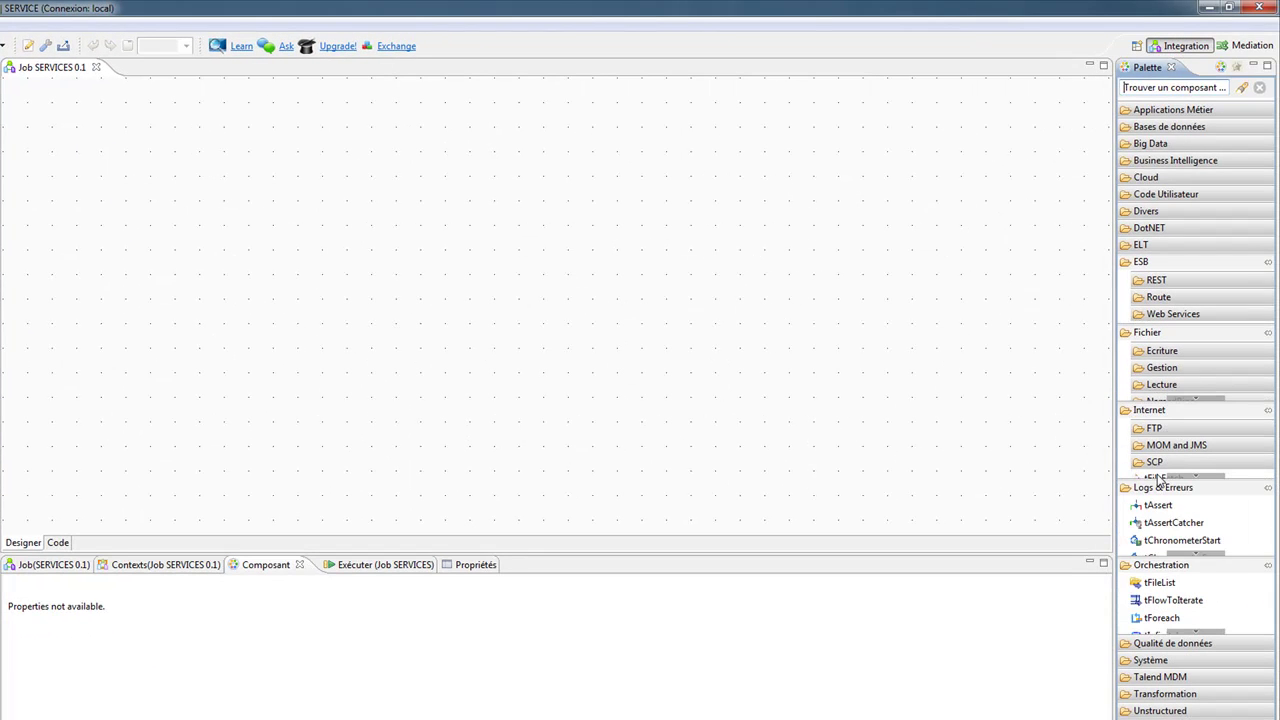
Collapse the expanded component families, from ESB and Fichier to Orchestration and Misc, in the component palette.
click(1182, 565)
click(1185, 524)
click(1180, 422)
click(1174, 333)
click(1165, 262)
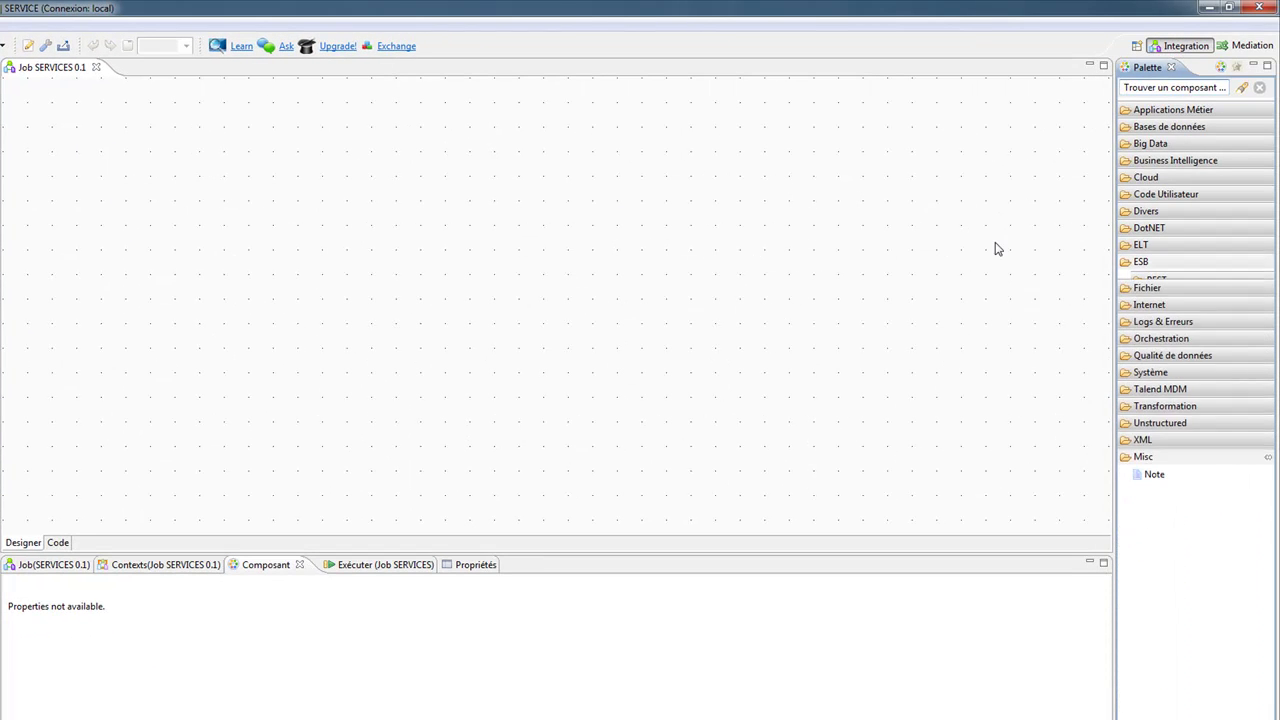
click(1176, 447)
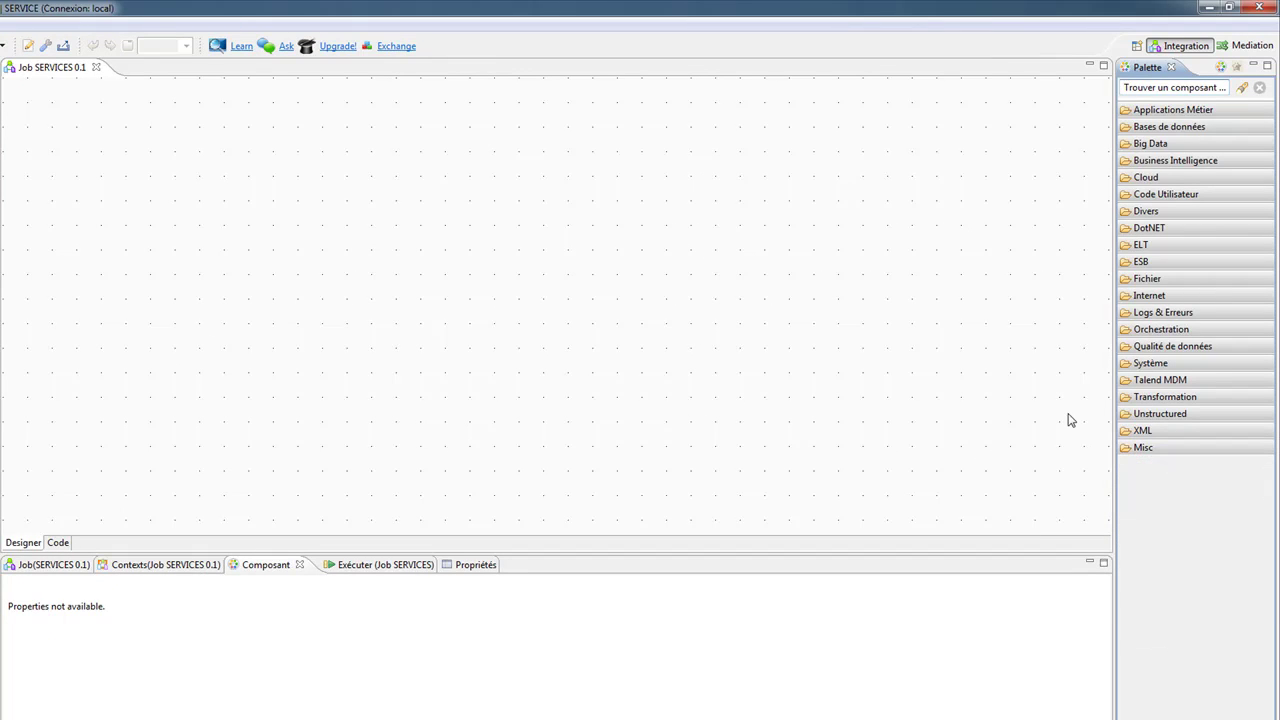
Add the ESB REST components tRESTRequest and tRESTResponse to the job, with the response well to the right of the request.
click(1182, 262)
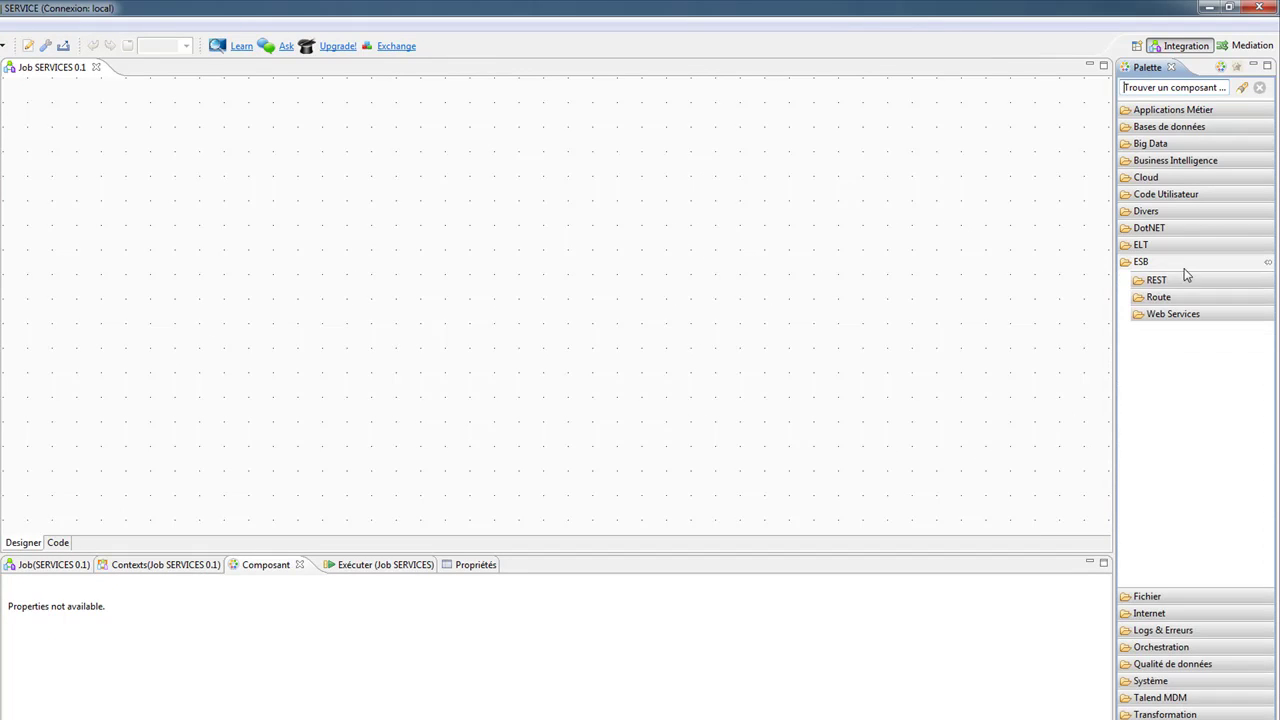
click(1186, 281)
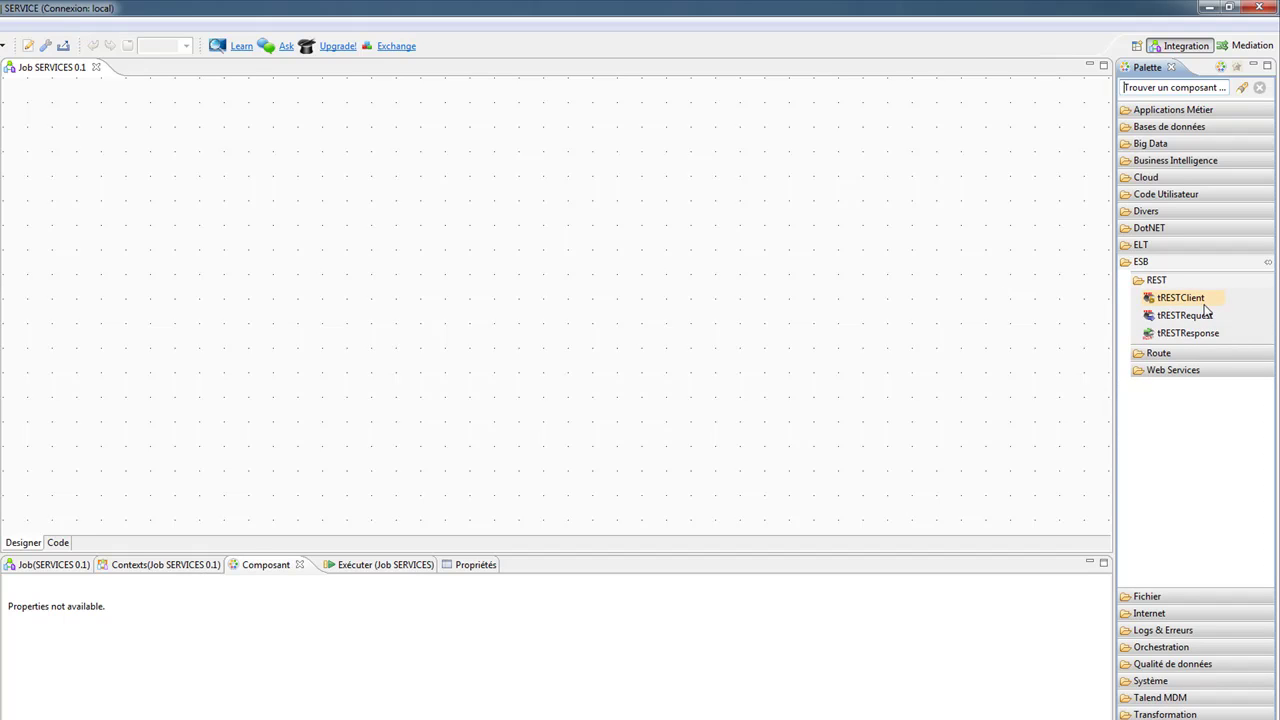
drag(1203, 316, 222, 240)
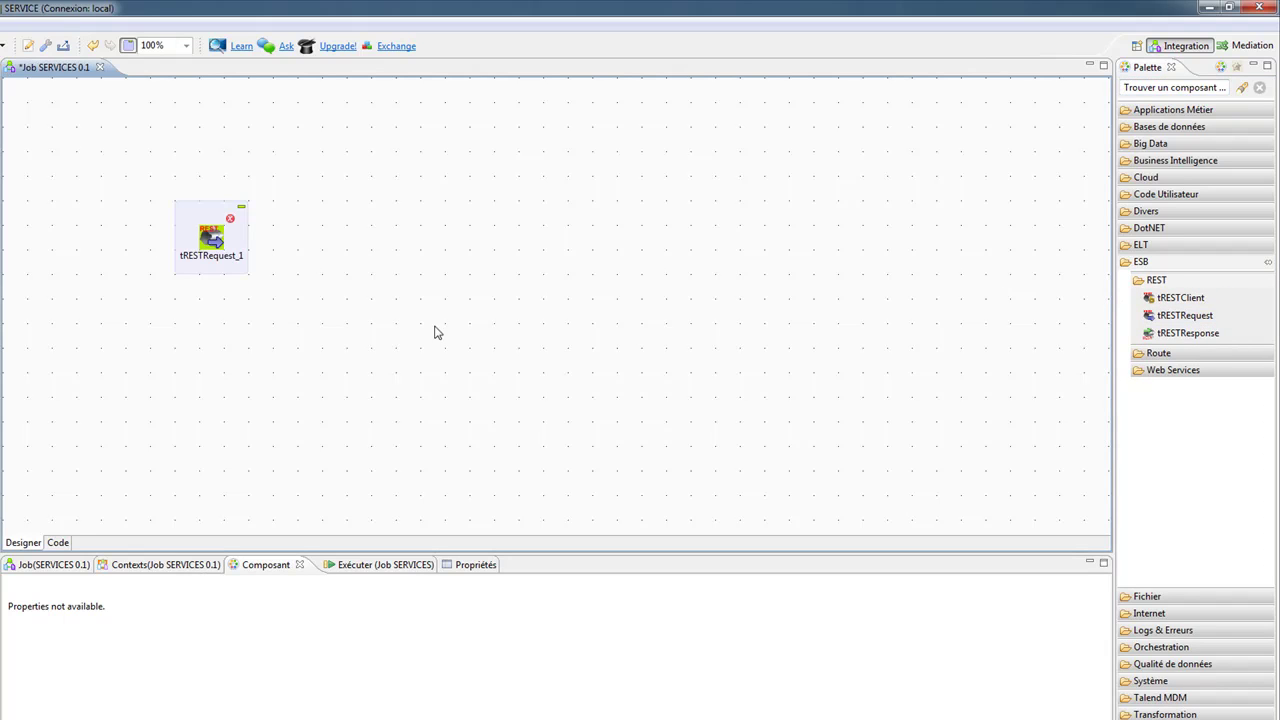
drag(1200, 334, 675, 240)
right_click(213, 242)
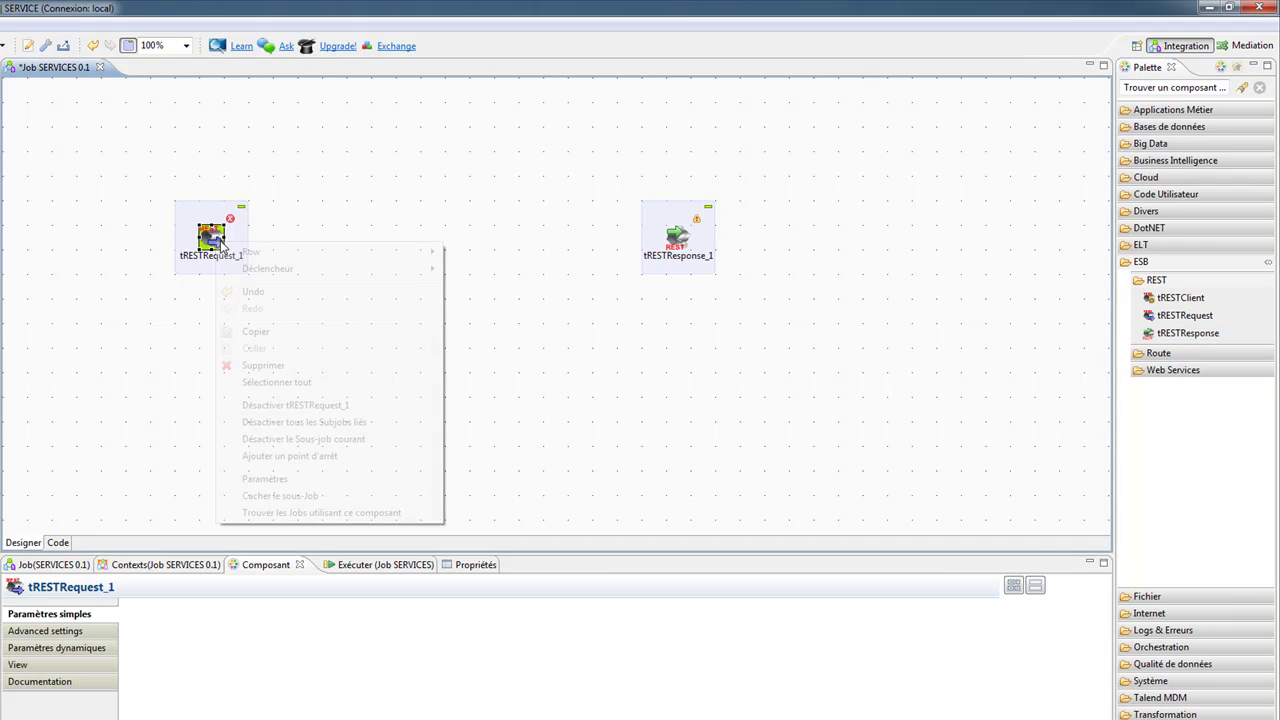
click(662, 376)
Place a tXMLMap component from the XML family between the REST request and response components.
click(1142, 540)
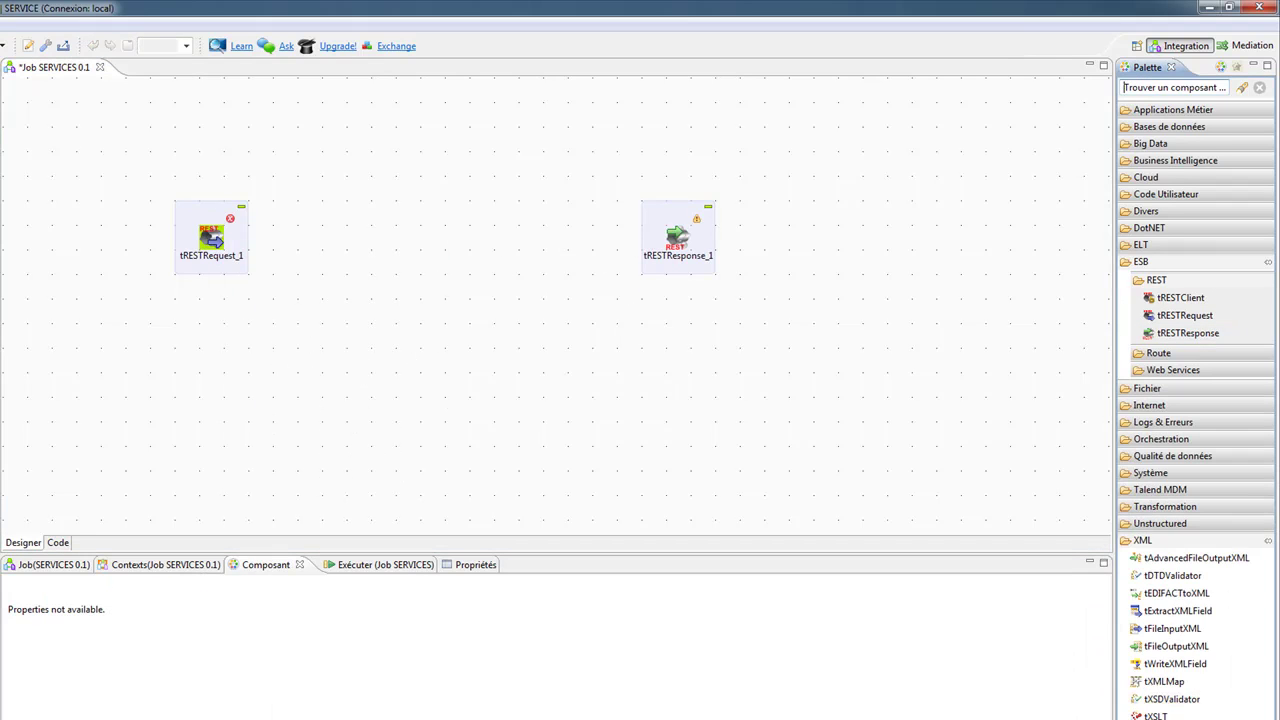
click(1188, 686)
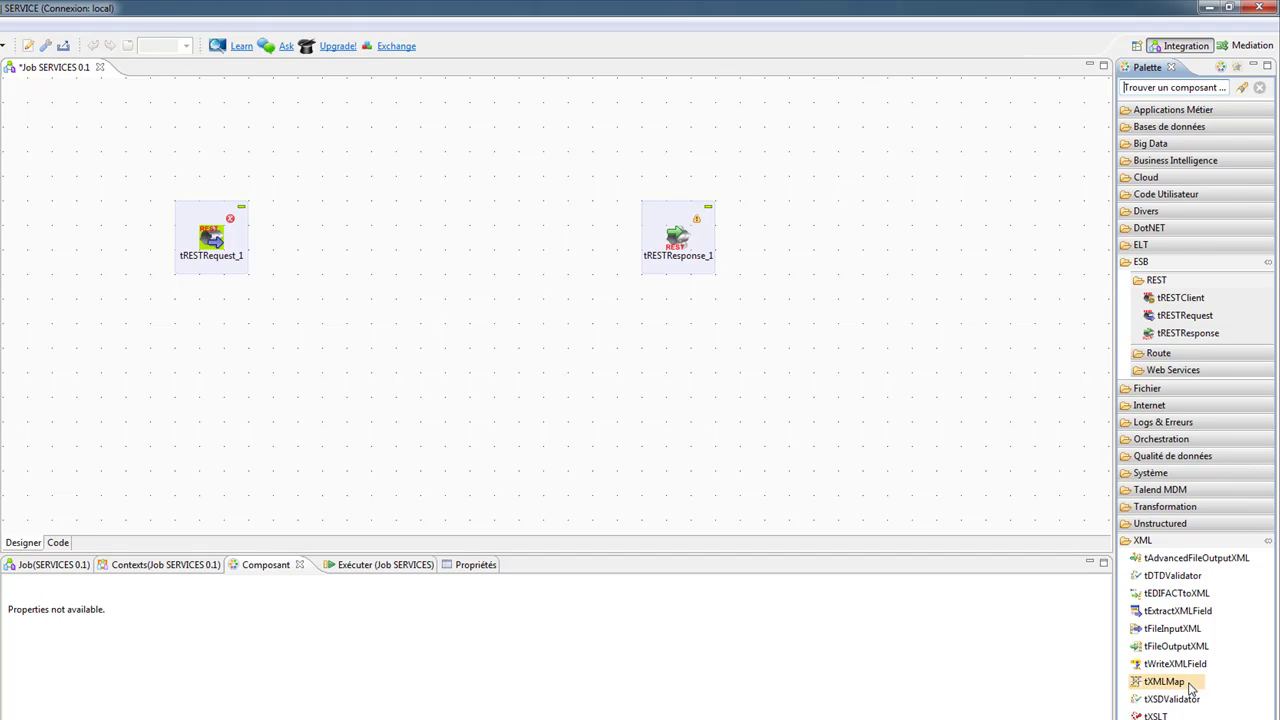
click(428, 241)
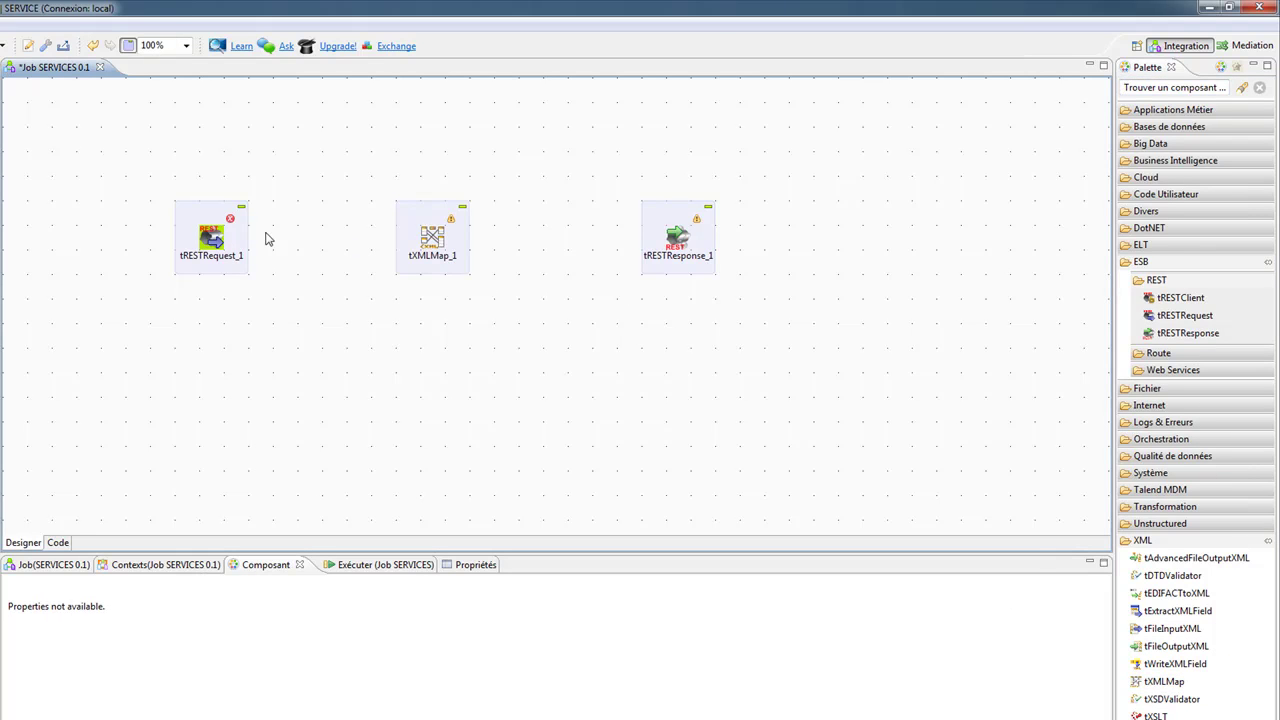
Connect tRESTRequest_1 to tXMLMap_1 with a new main output row named Requete.
right_click(208, 239)
mouse_move(270, 250)
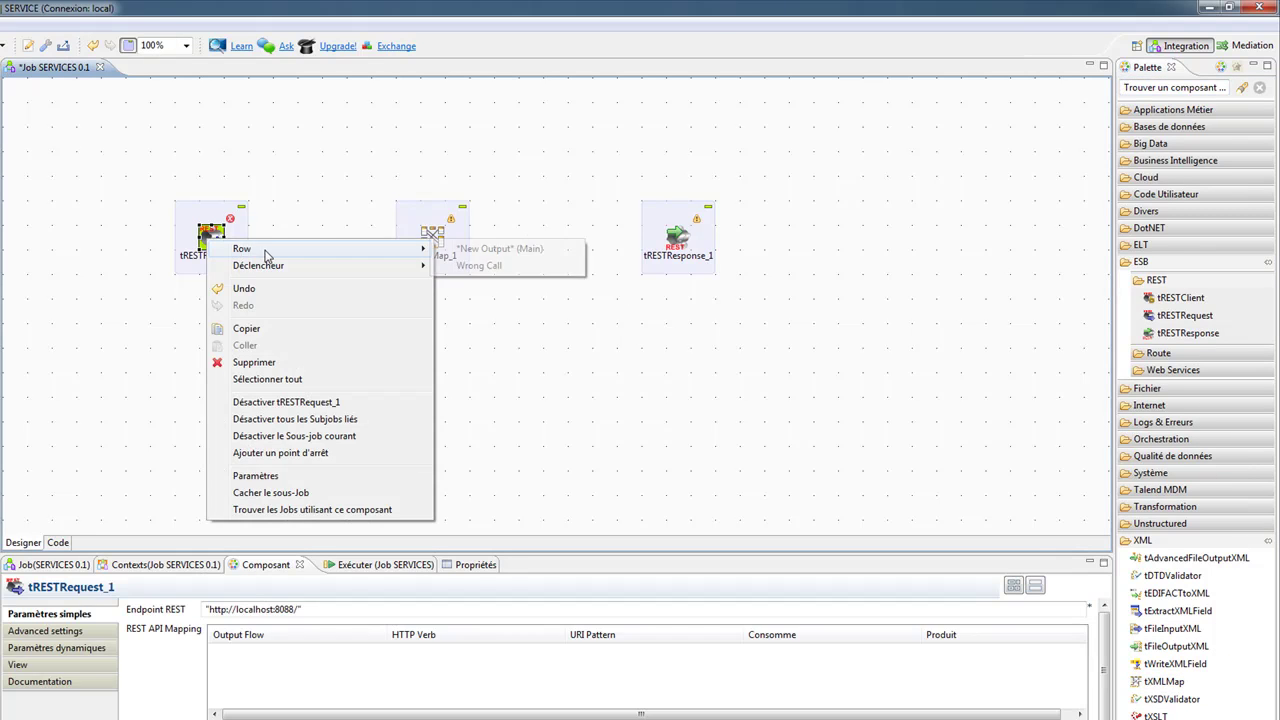
click(527, 249)
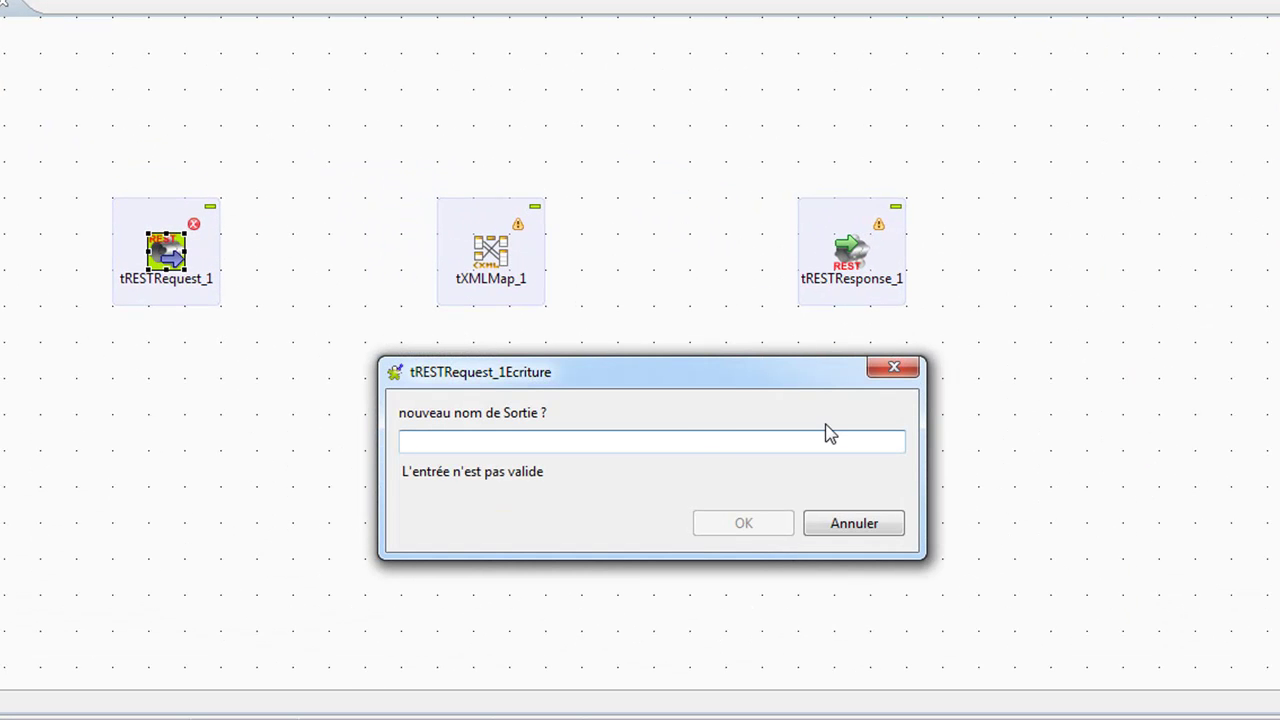
text(Requete)
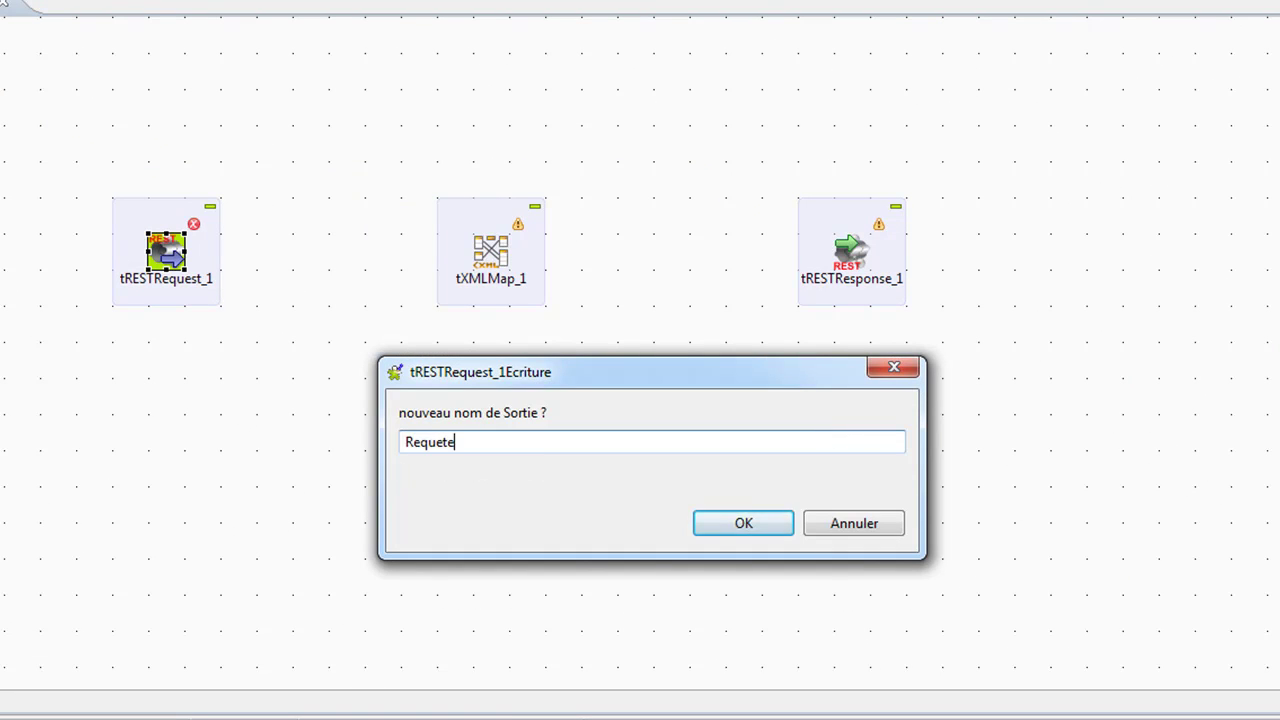
key(Return)
Connect tXMLMap_1 to tRESTResponse_1 with a new output row named Reponse, retrieving the target component's schema.
right_click(505, 250)
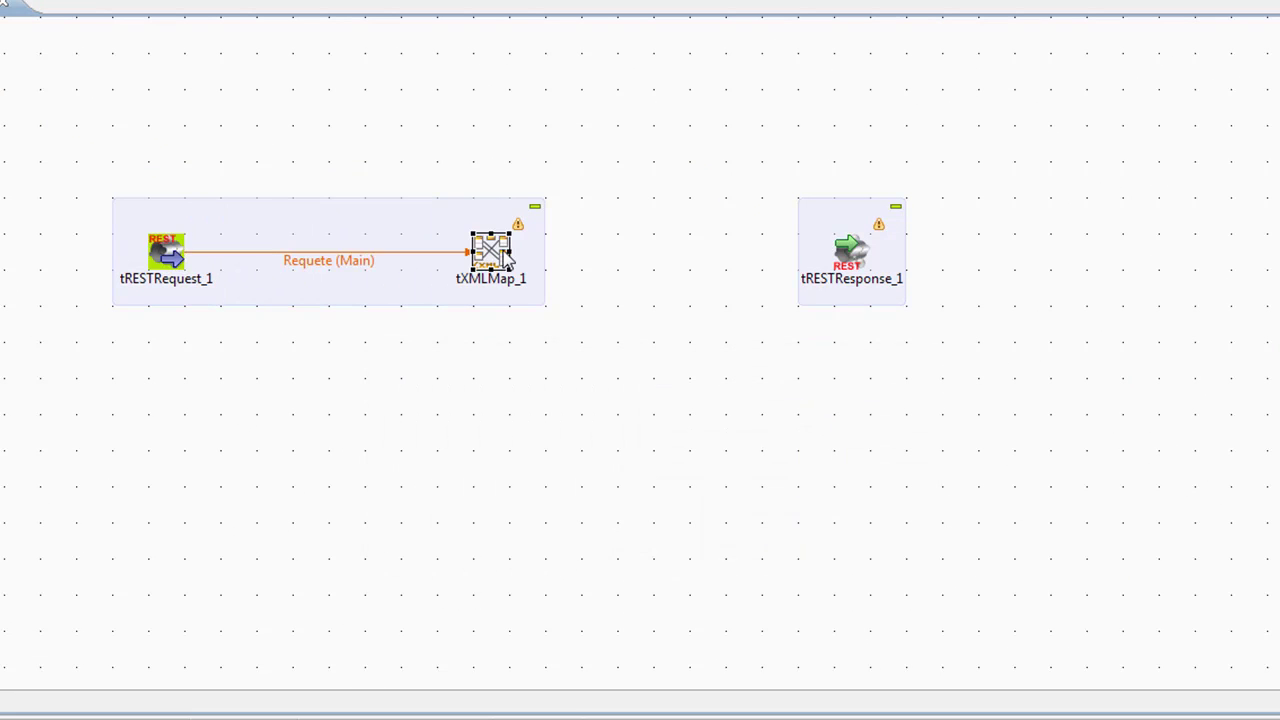
mouse_move(607, 275)
click(940, 265)
click(848, 252)
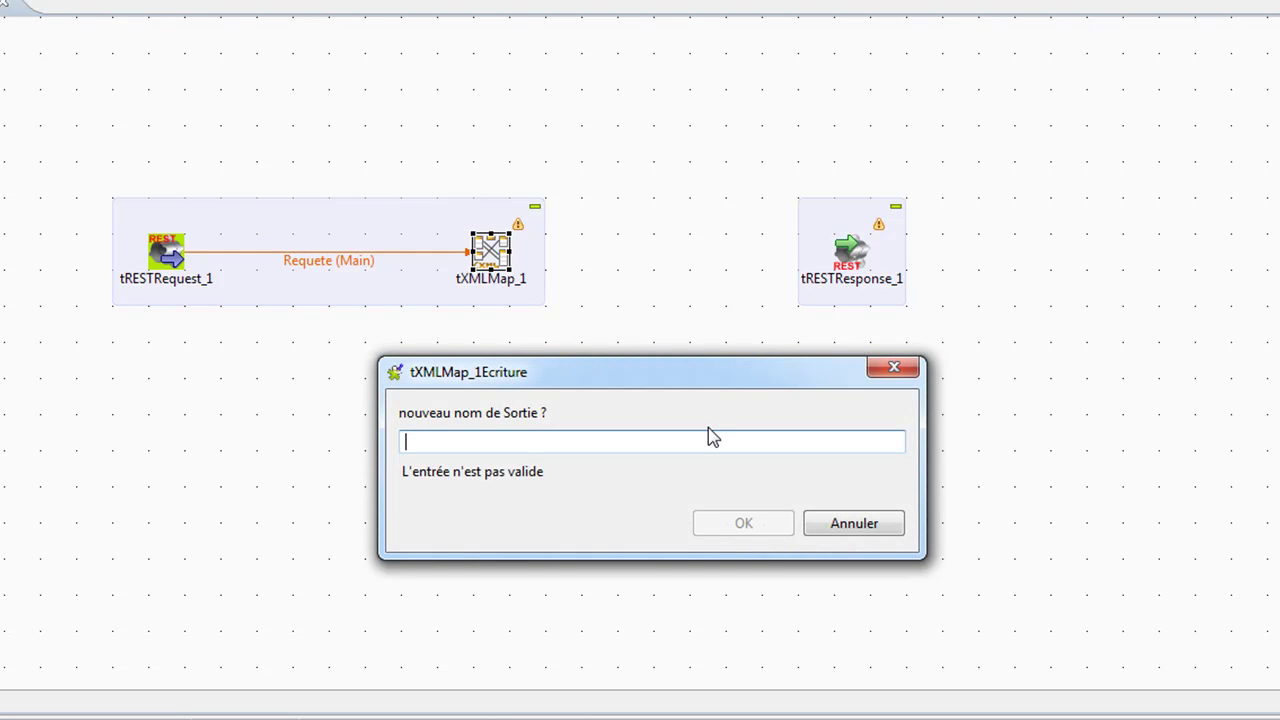
text(Reponse)
key(Return)
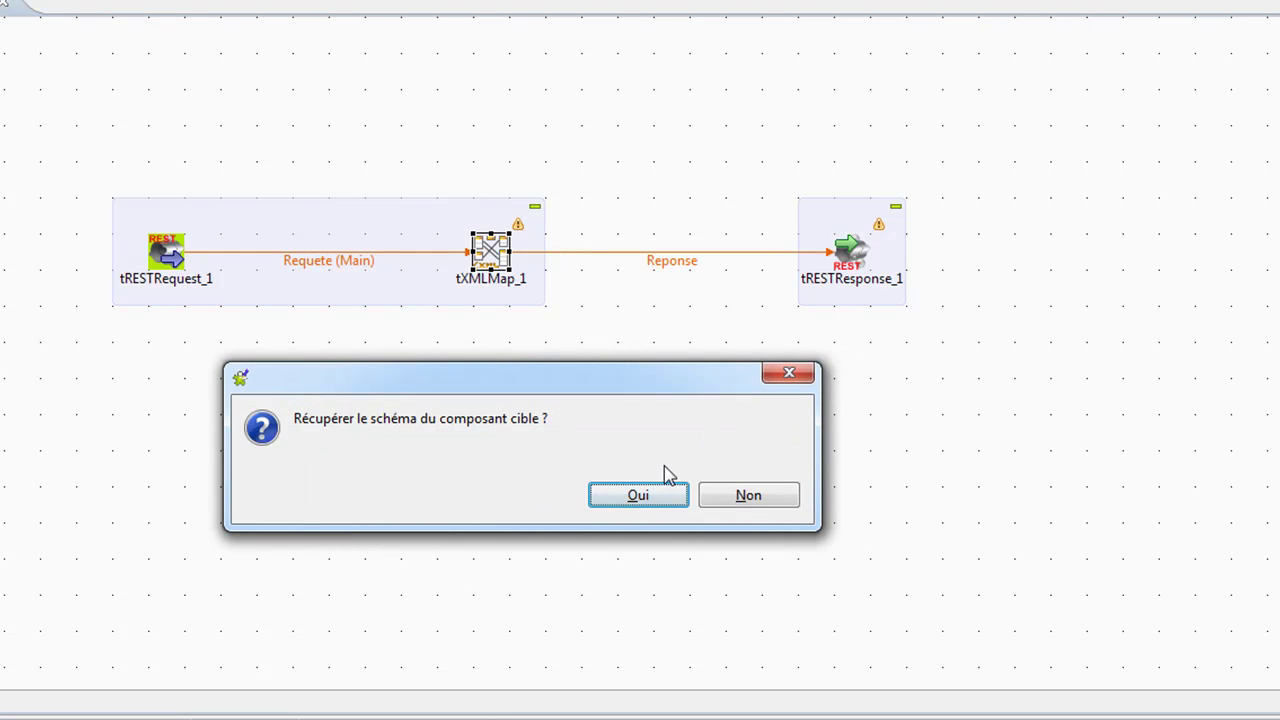
key(Return)
Open the tXMLMap_1 mapping editor and add a sub-element named reponse under root in the Reponse output.
double_click(490, 250)
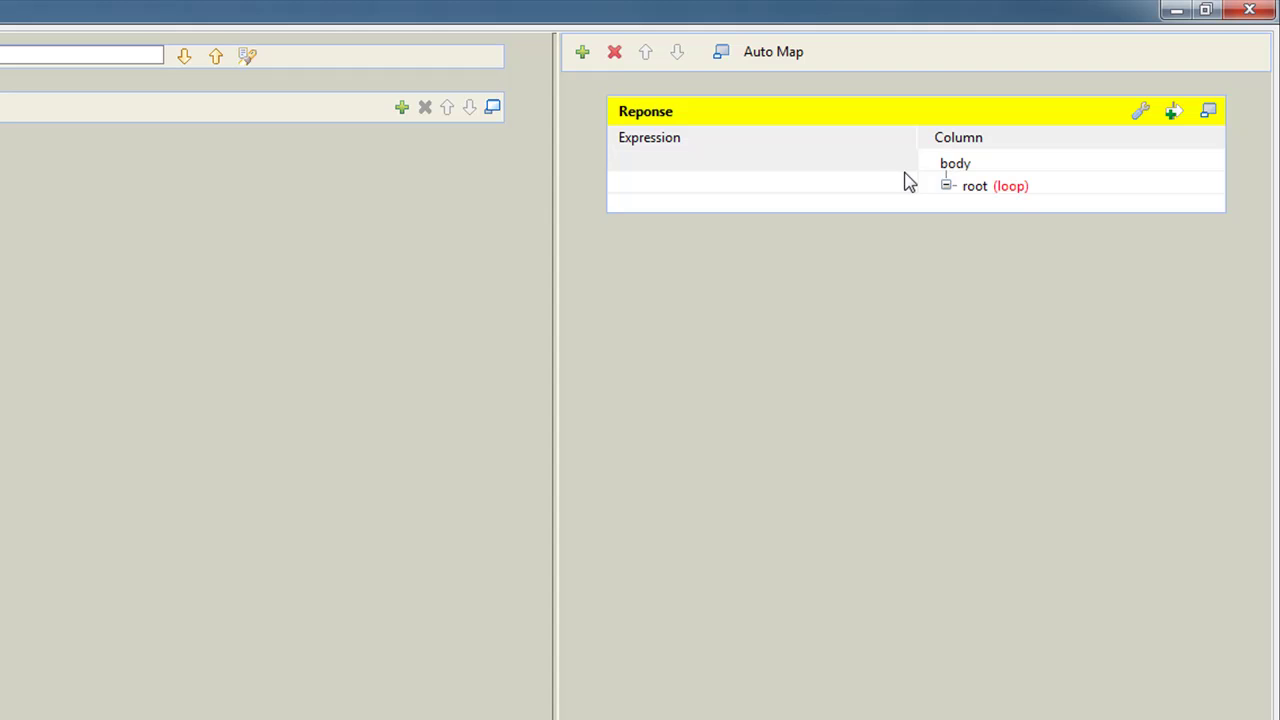
right_click(1037, 197)
click(1097, 208)
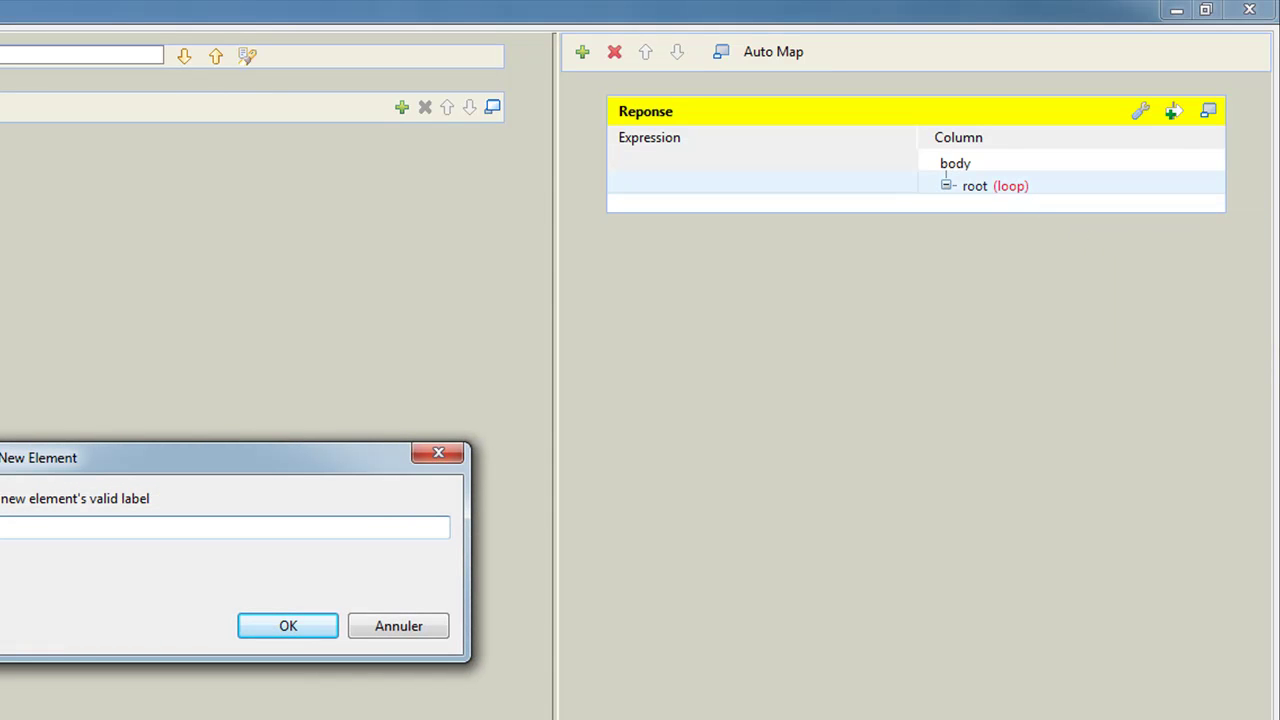
click(300, 630)
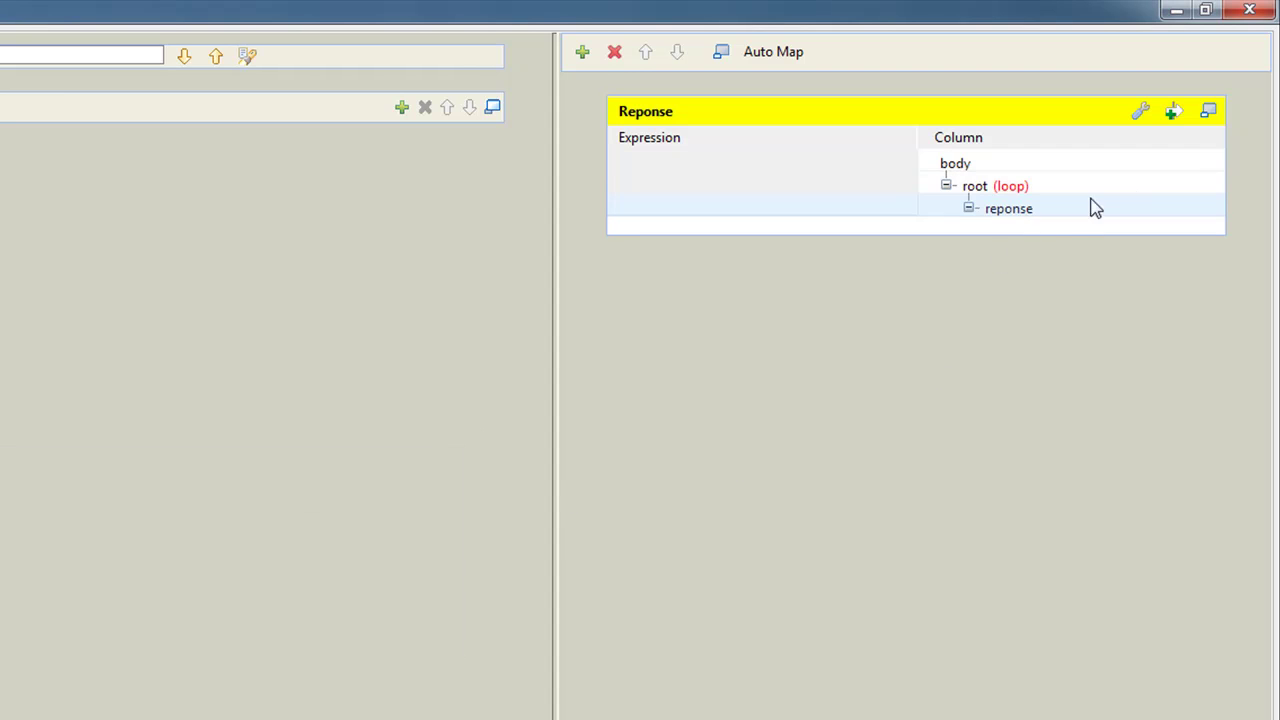
Set reponse as the loop element, give it the expression "Hello World" and validate the tXMLMap_1 mapping.
right_click(1069, 211)
click(1206, 351)
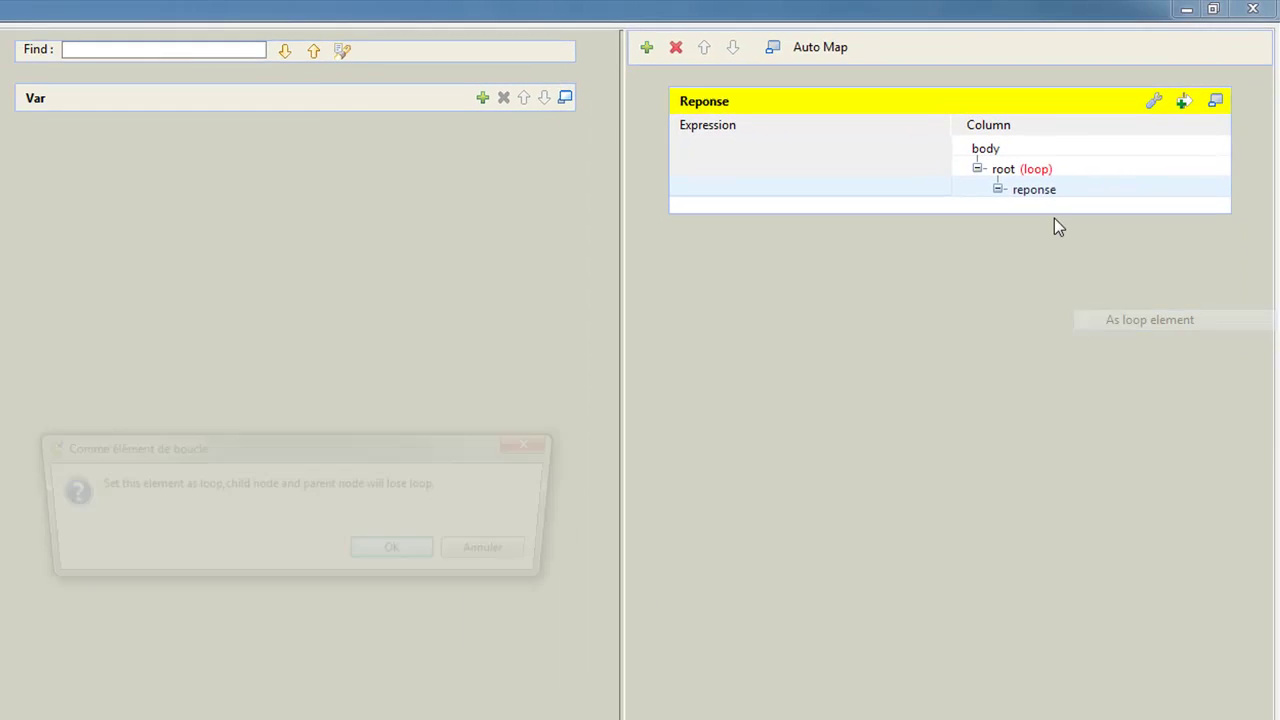
click(443, 527)
click(887, 184)
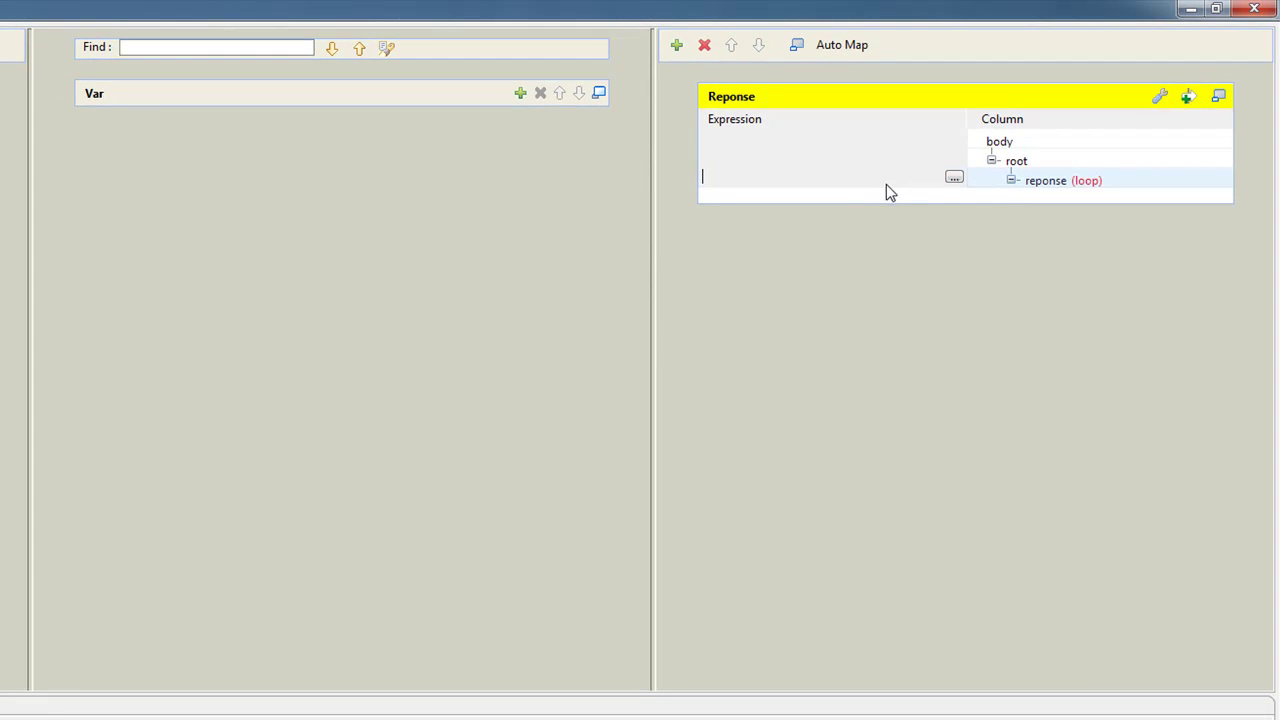
text("Hello World")
click(990, 294)
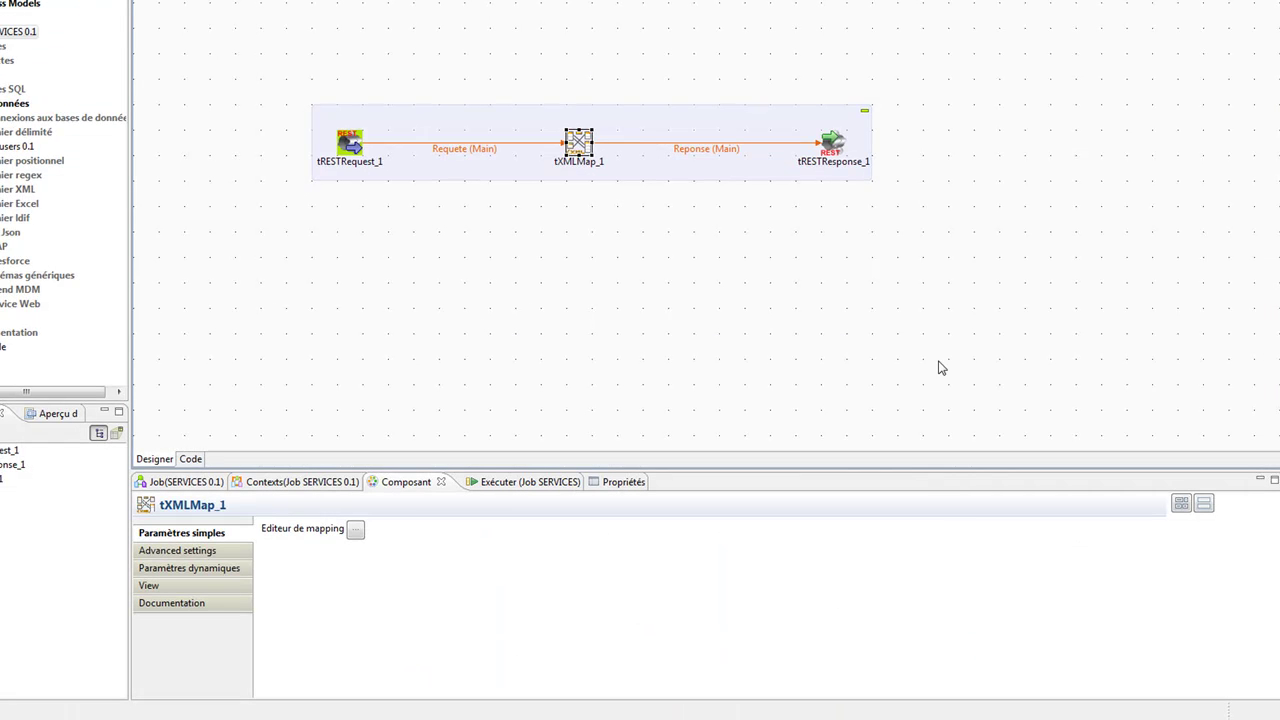
Run the SERVICES job to start the REST service.
click(650, 262)
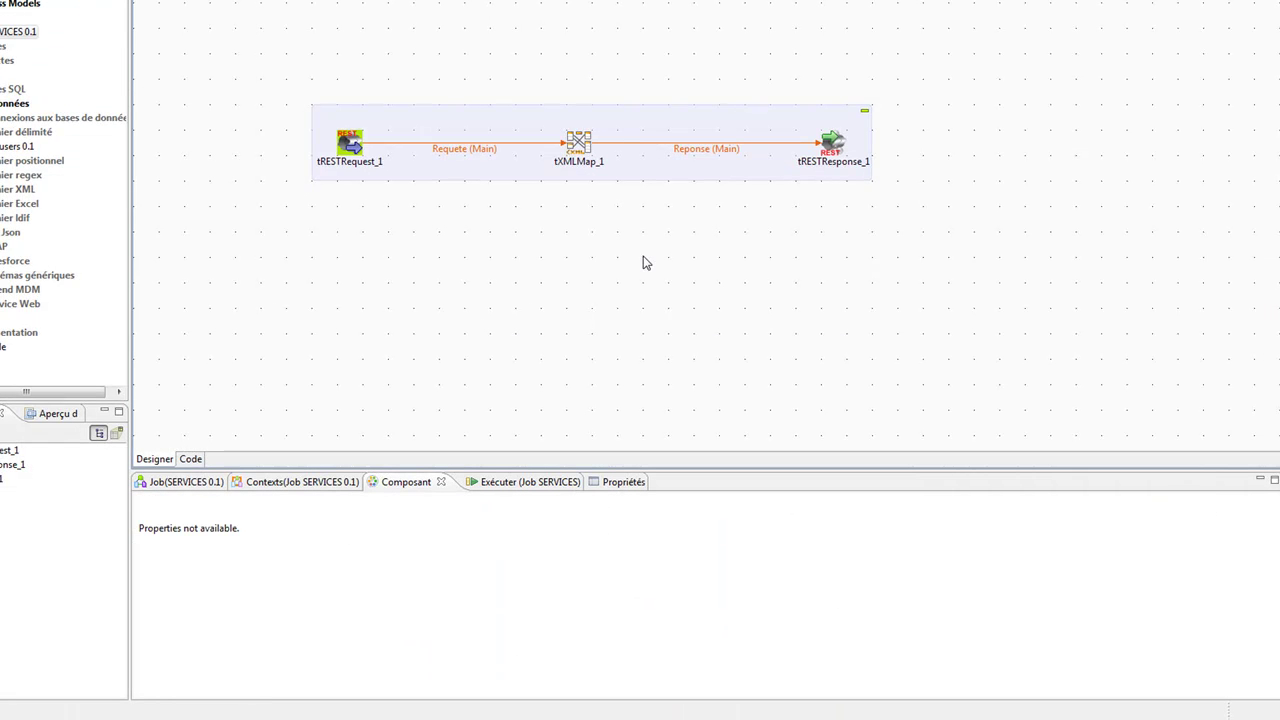
click(512, 482)
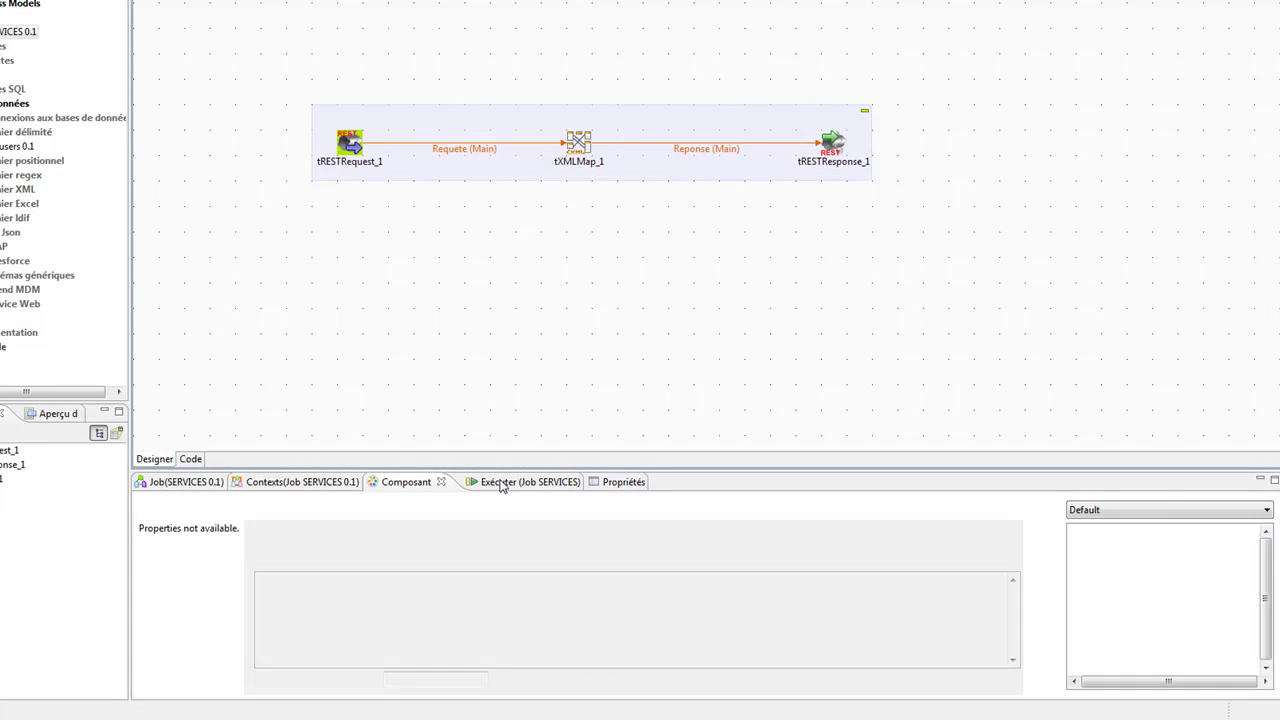
click(285, 556)
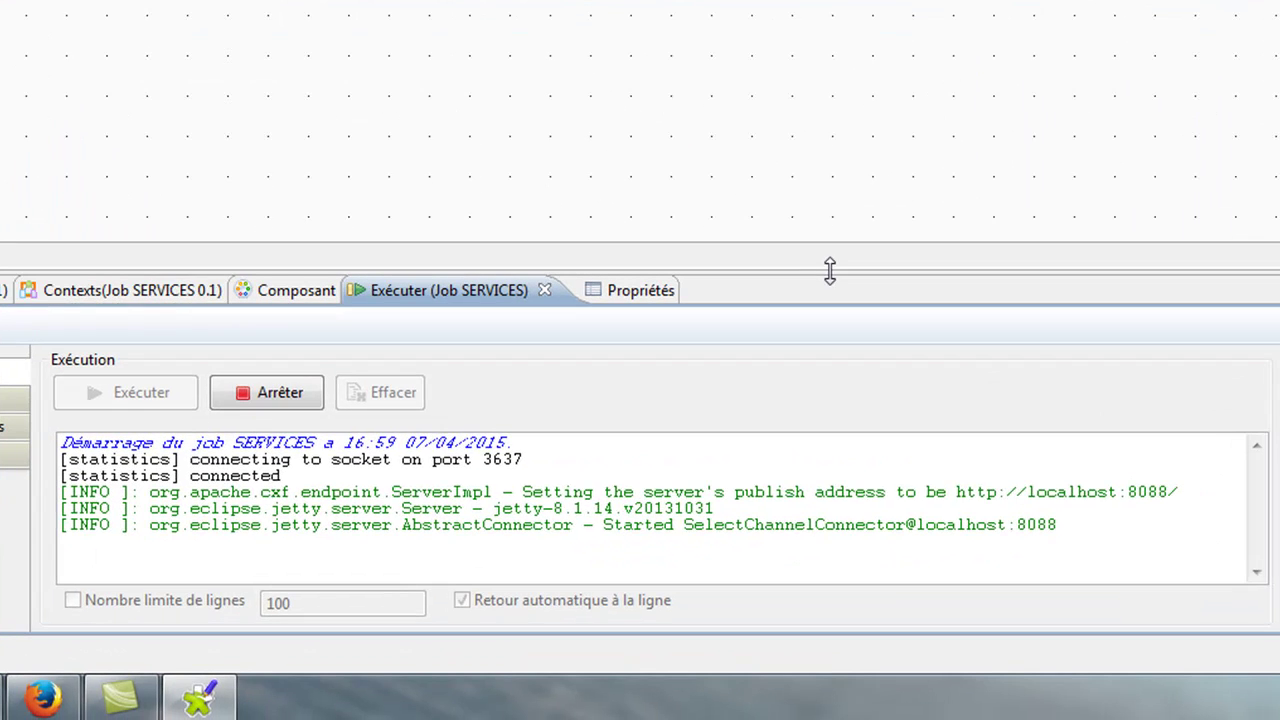
drag(953, 492, 1177, 488)
Arrange the Talend window and the Firefox window side by side, with the SERVICES job editor maximized to show the whole flow.
click(296, 290)
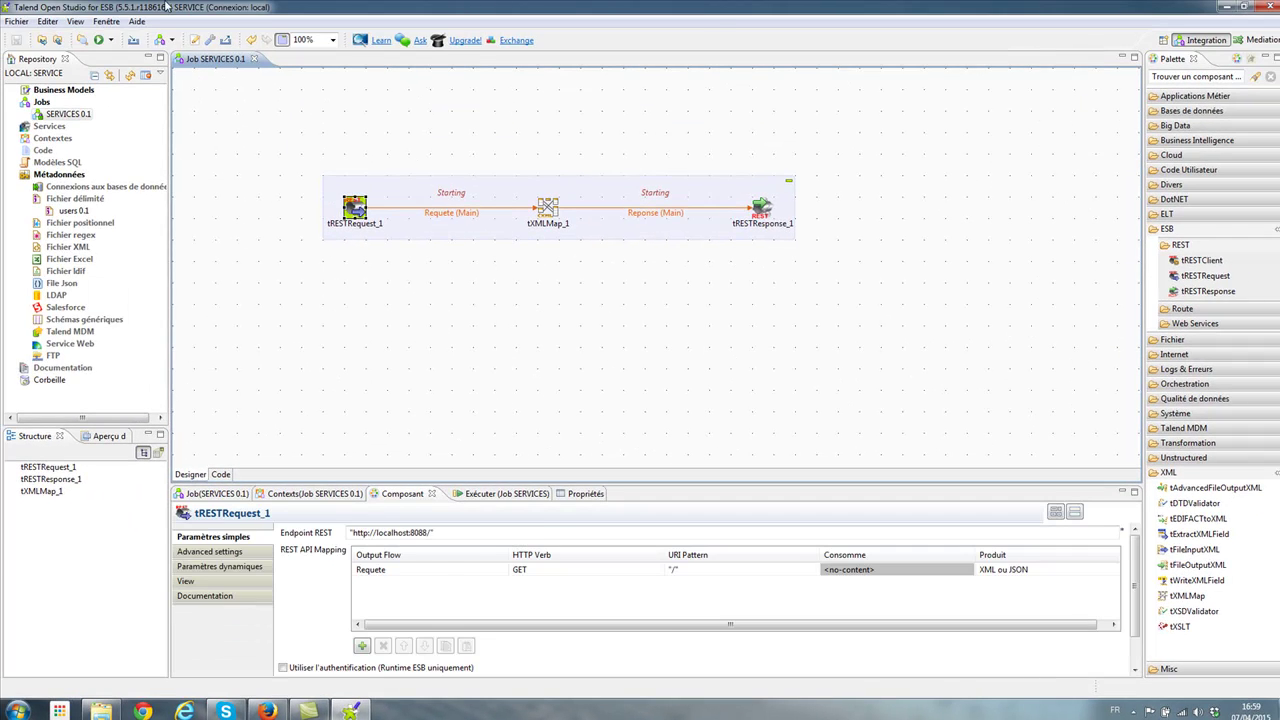
double_click(165, 6)
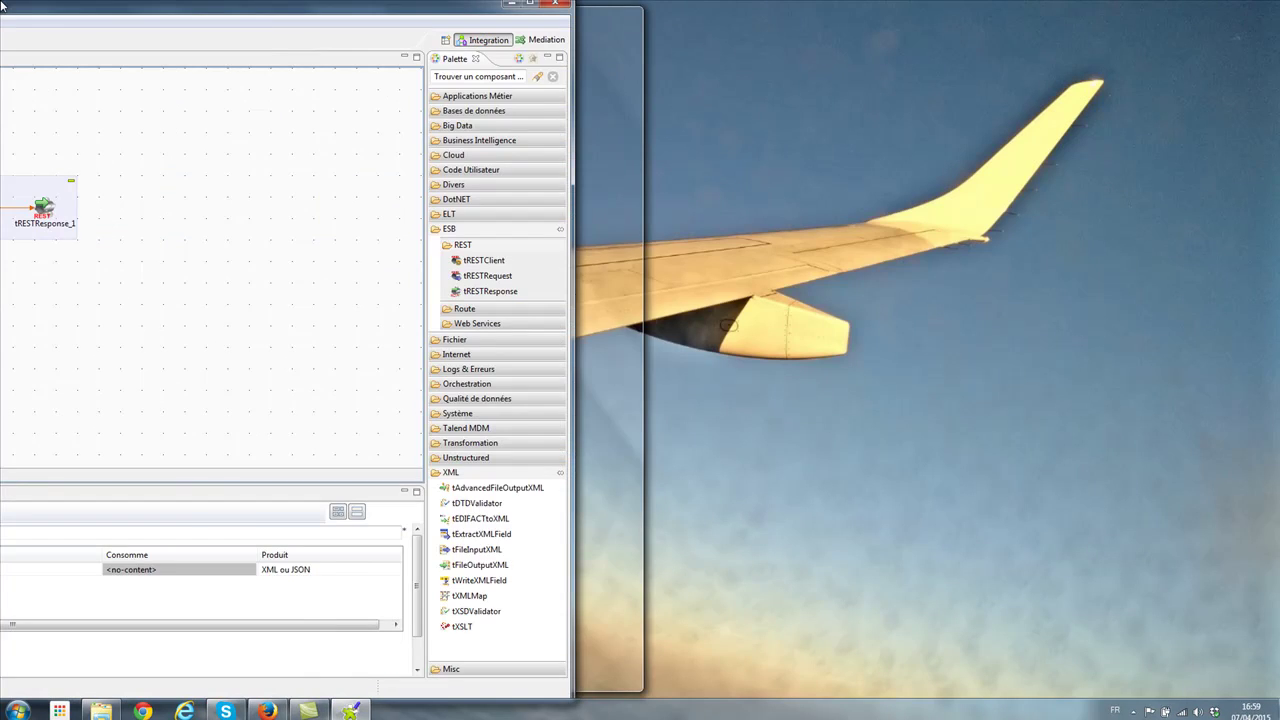
drag(313, 462, 348, 462)
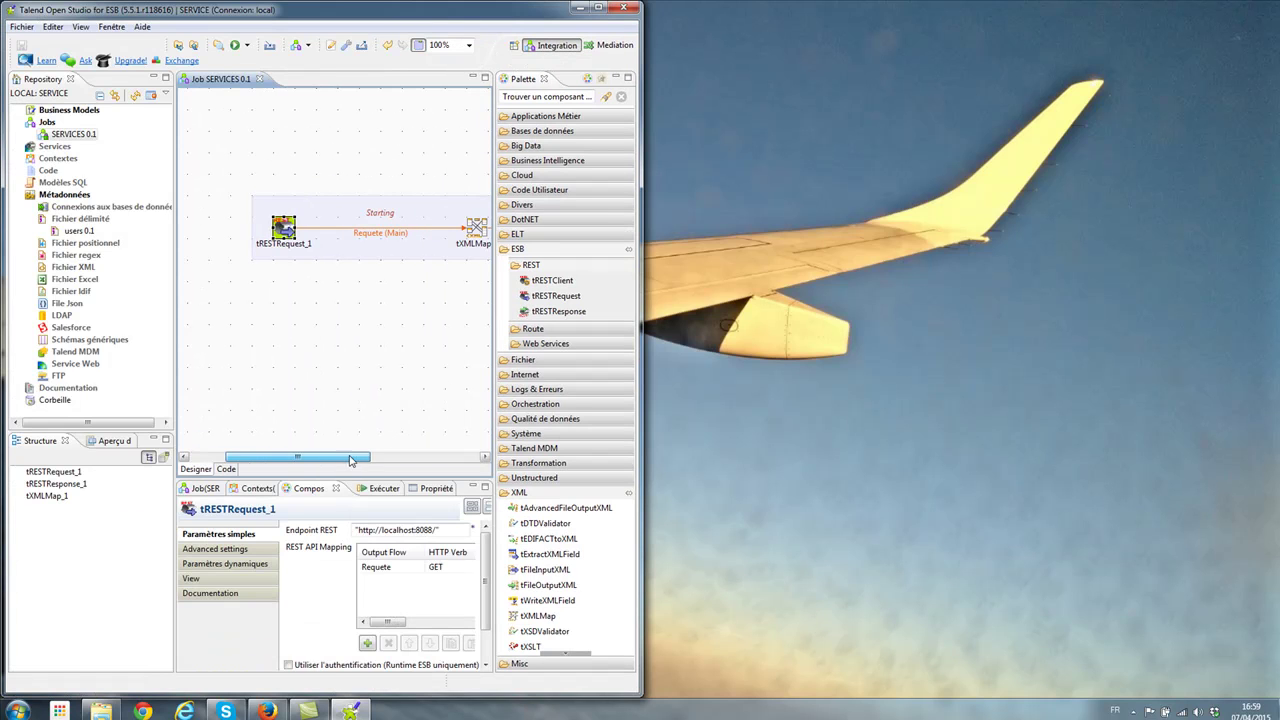
double_click(228, 80)
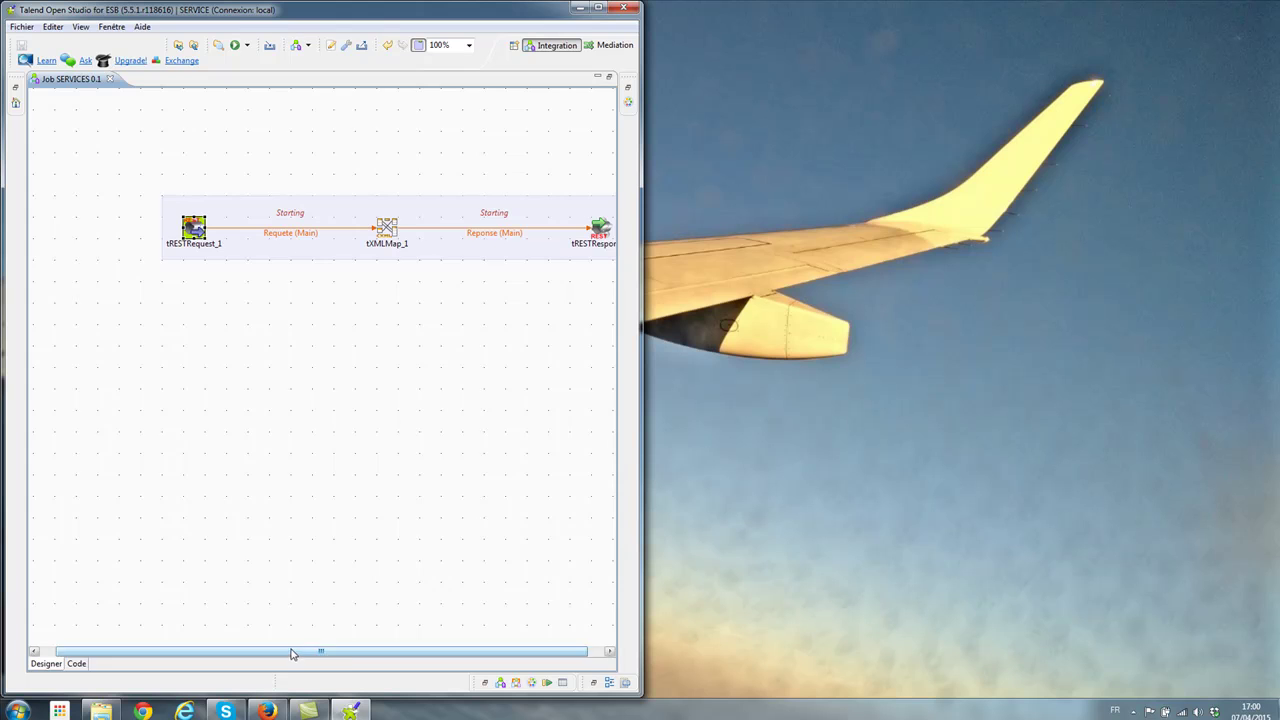
drag(291, 651, 309, 651)
click(267, 710)
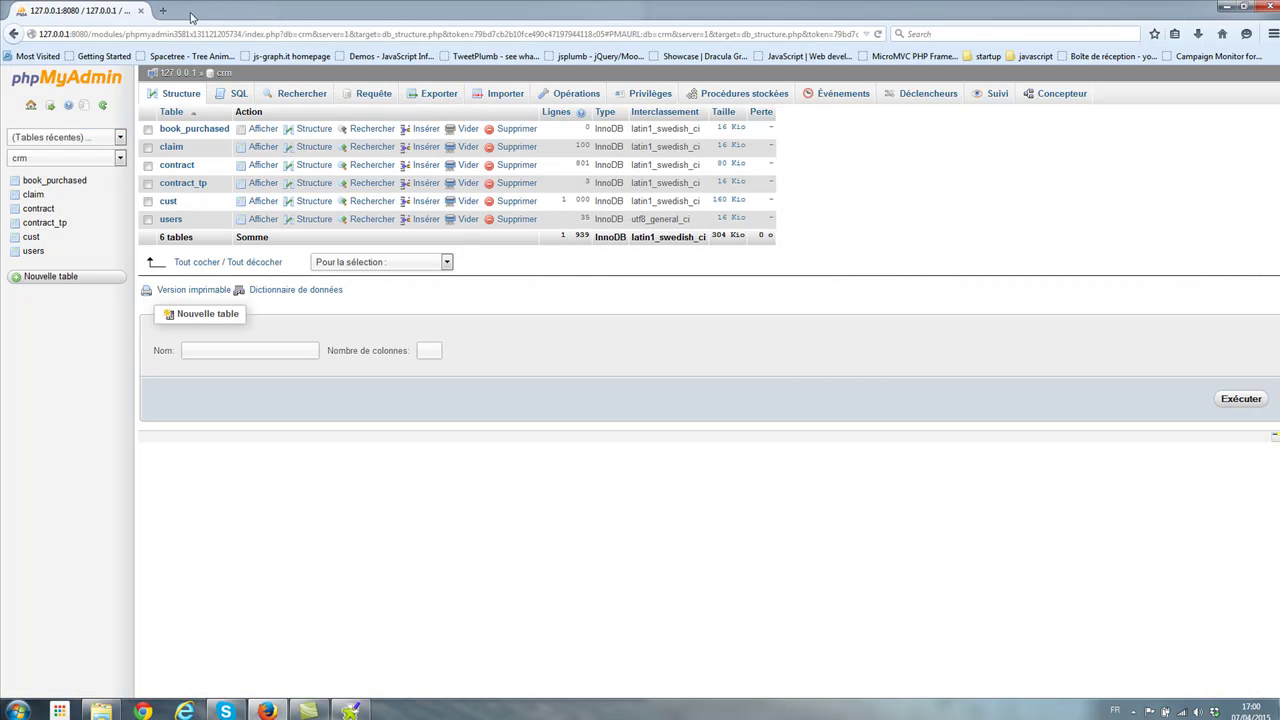
drag(247, 12, 1279, 45)
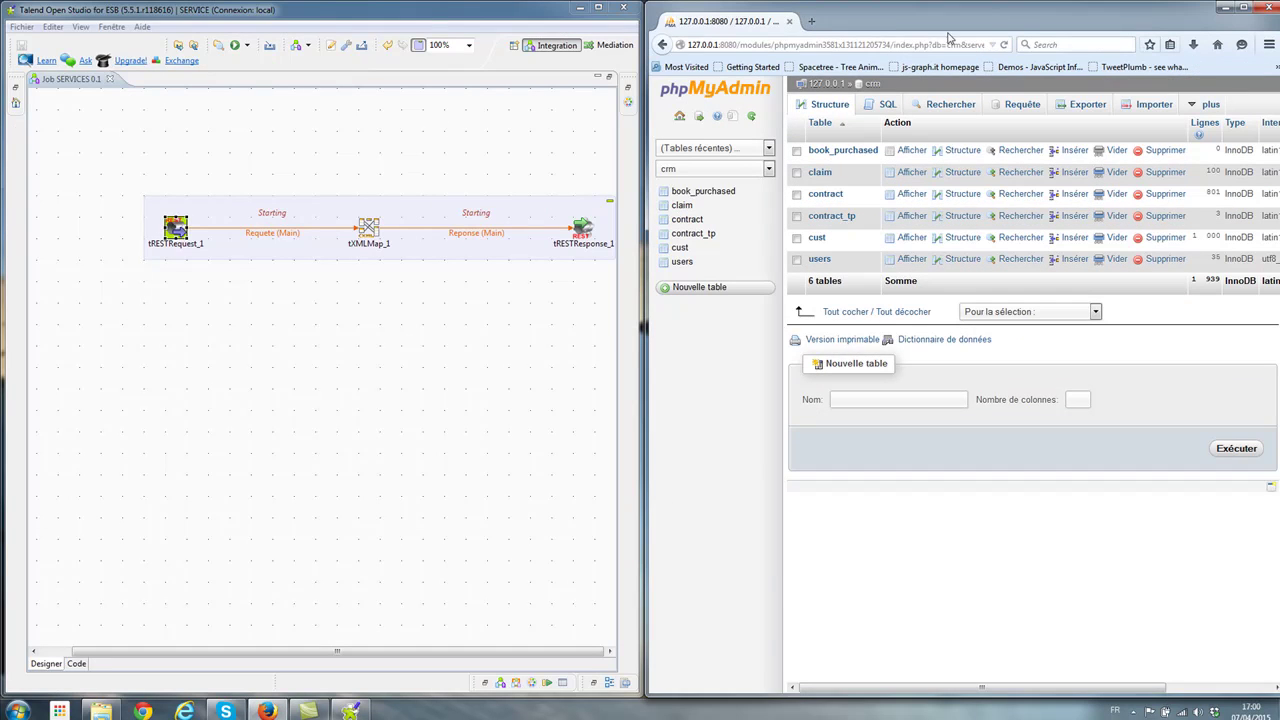
click(812, 21)
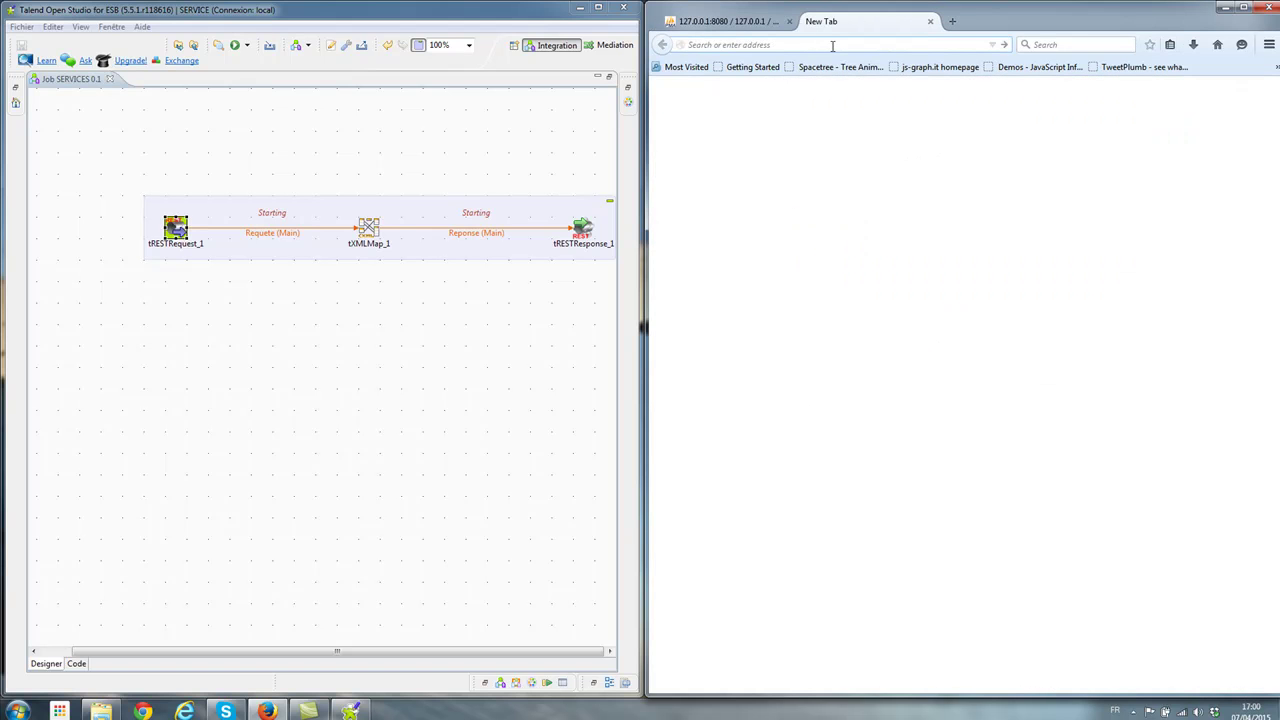
double_click(176, 230)
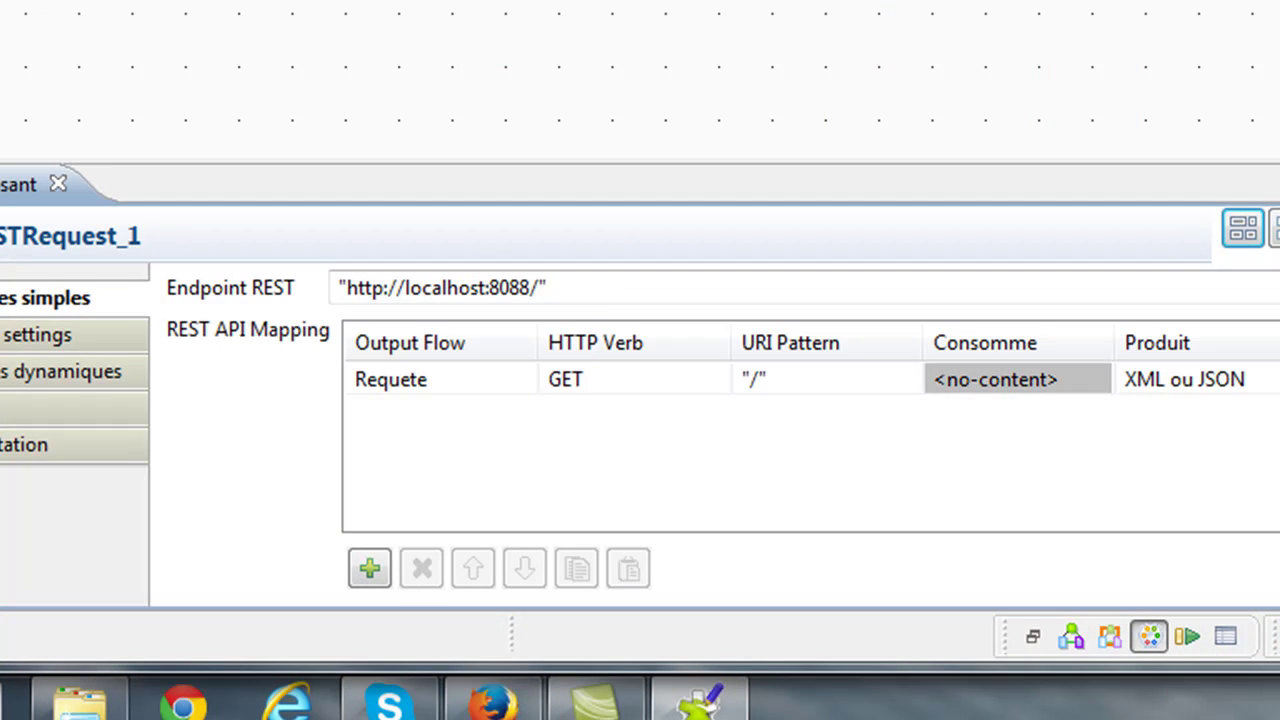
click(603, 287)
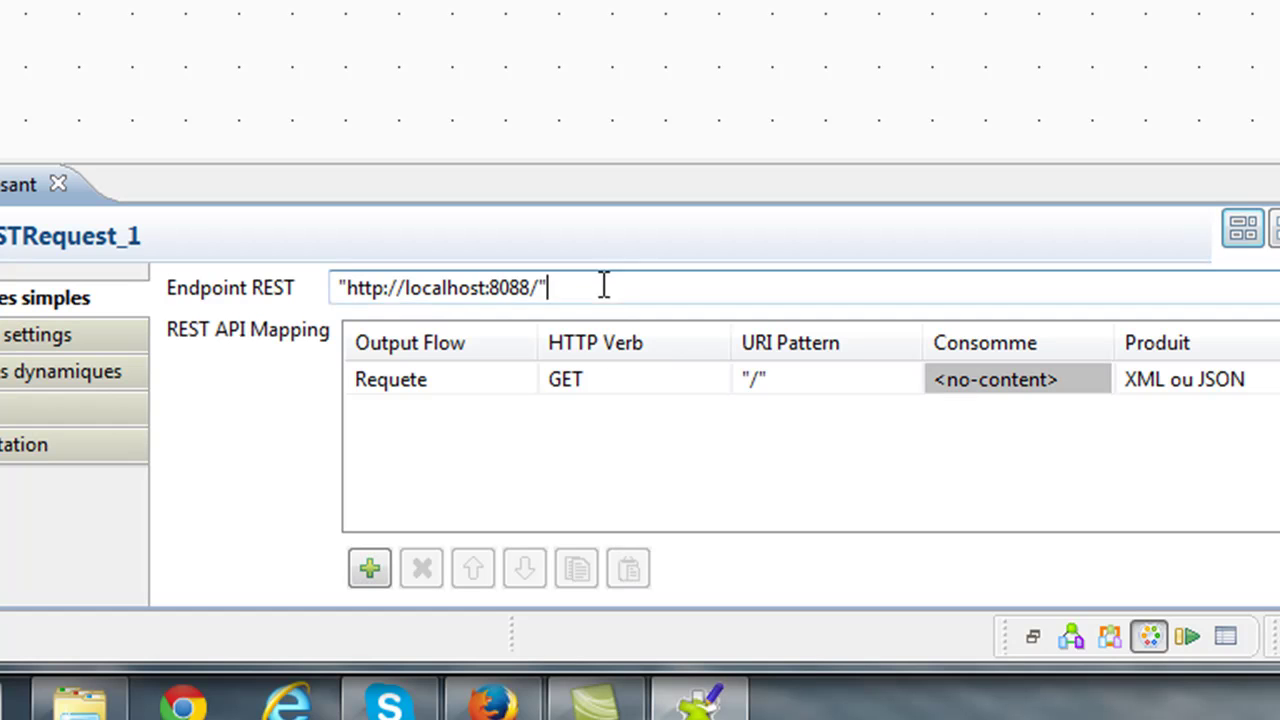
drag(539, 290, 338, 288)
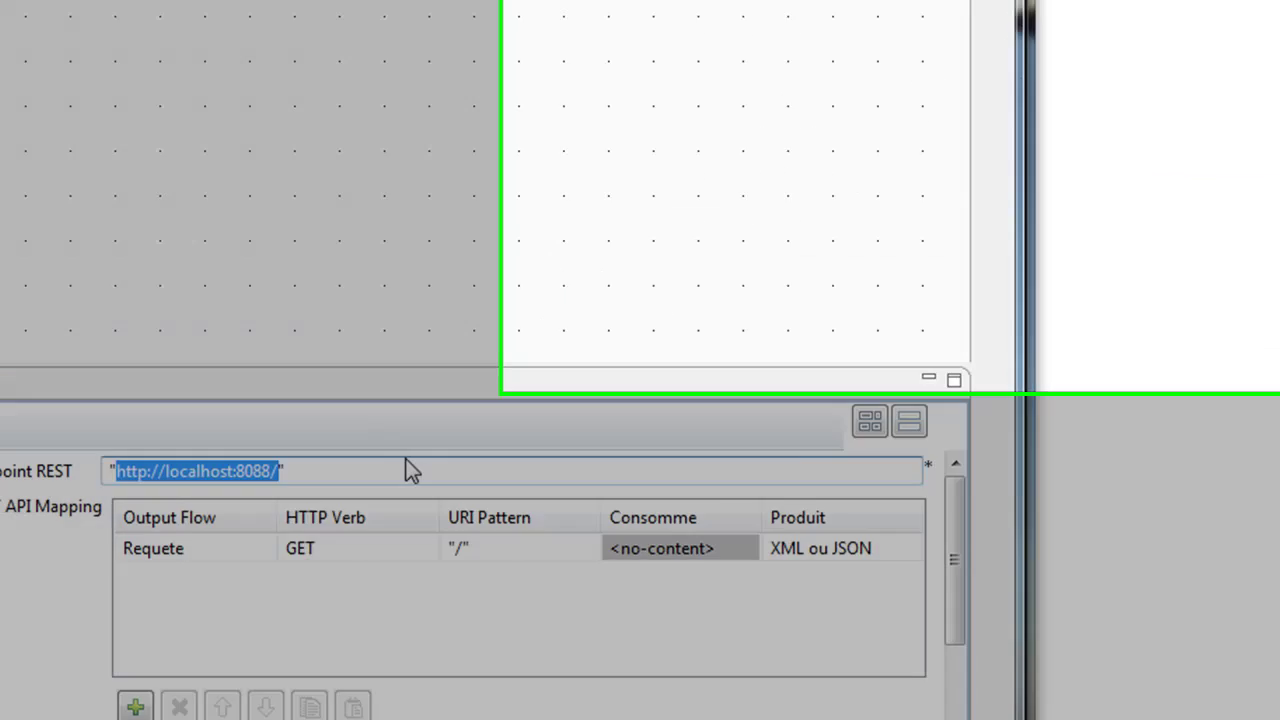
key(ctrl+c)
click(586, 63)
key(ctrl+v)
key(Return)
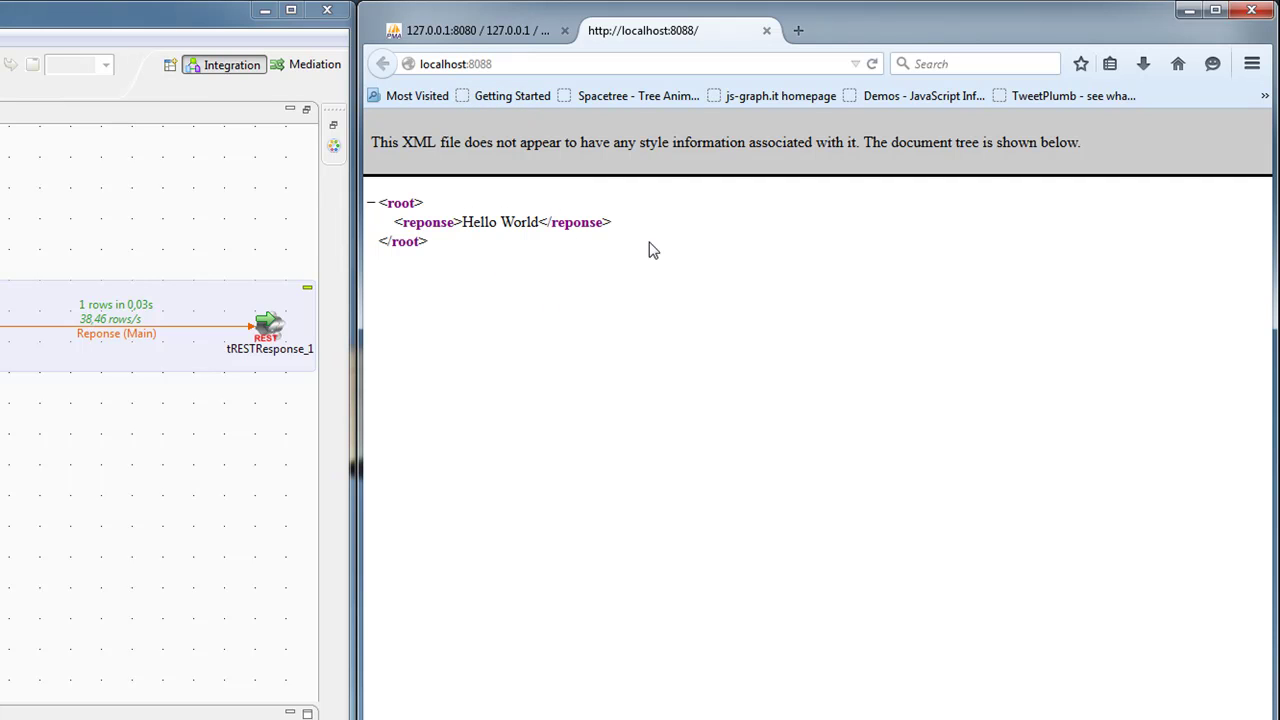
Switch back to Talend, move the REST flow slightly higher in the job and restore the maximized job editor.
key(alt+Tab)
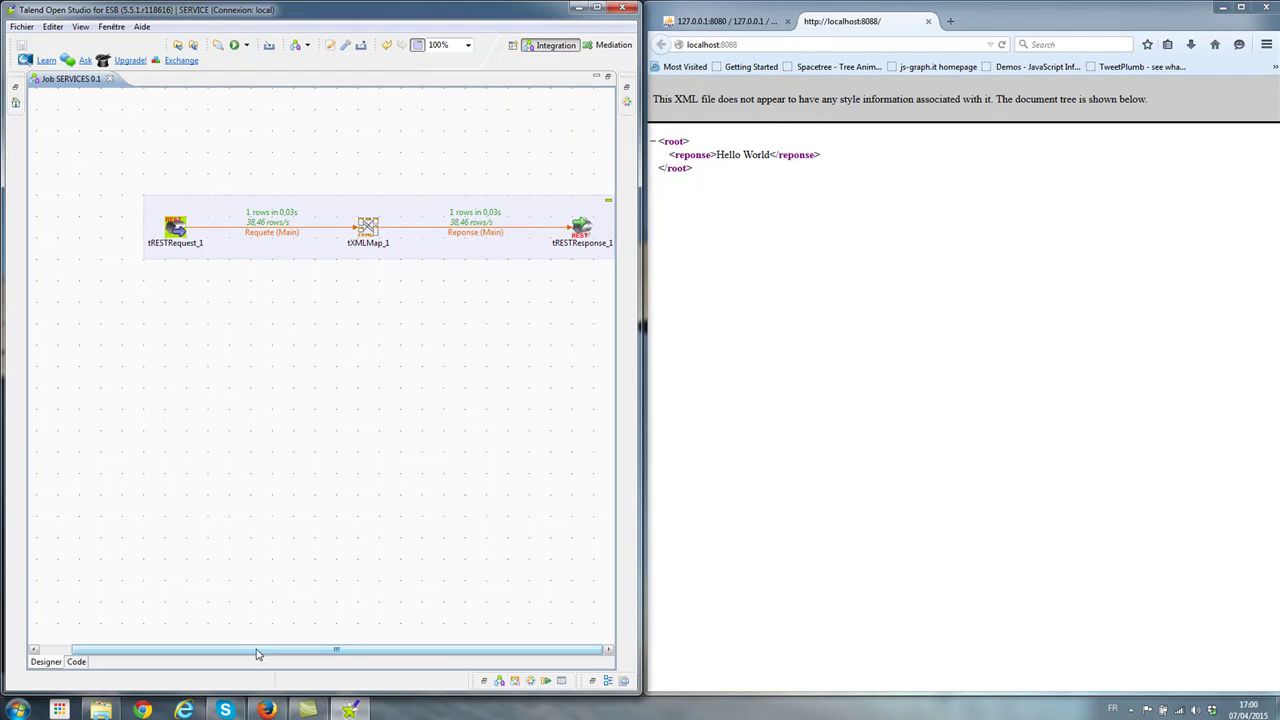
drag(199, 215, 206, 175)
click(184, 242)
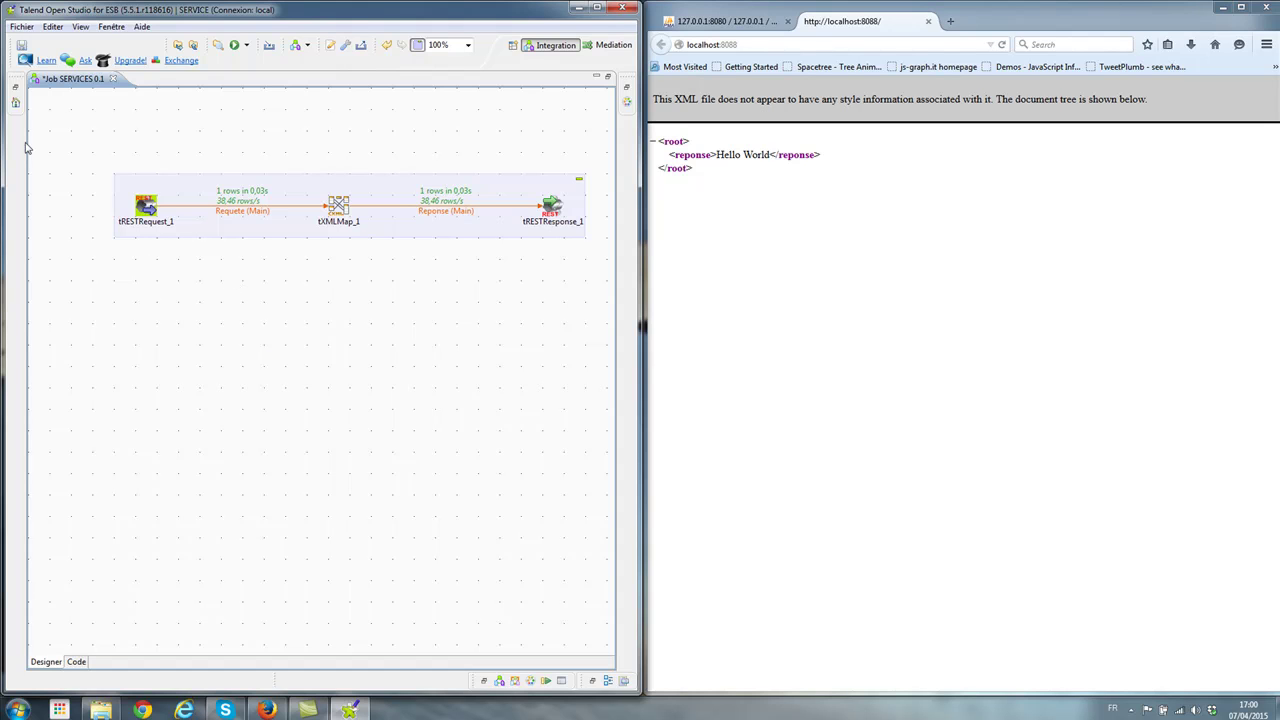
double_click(90, 84)
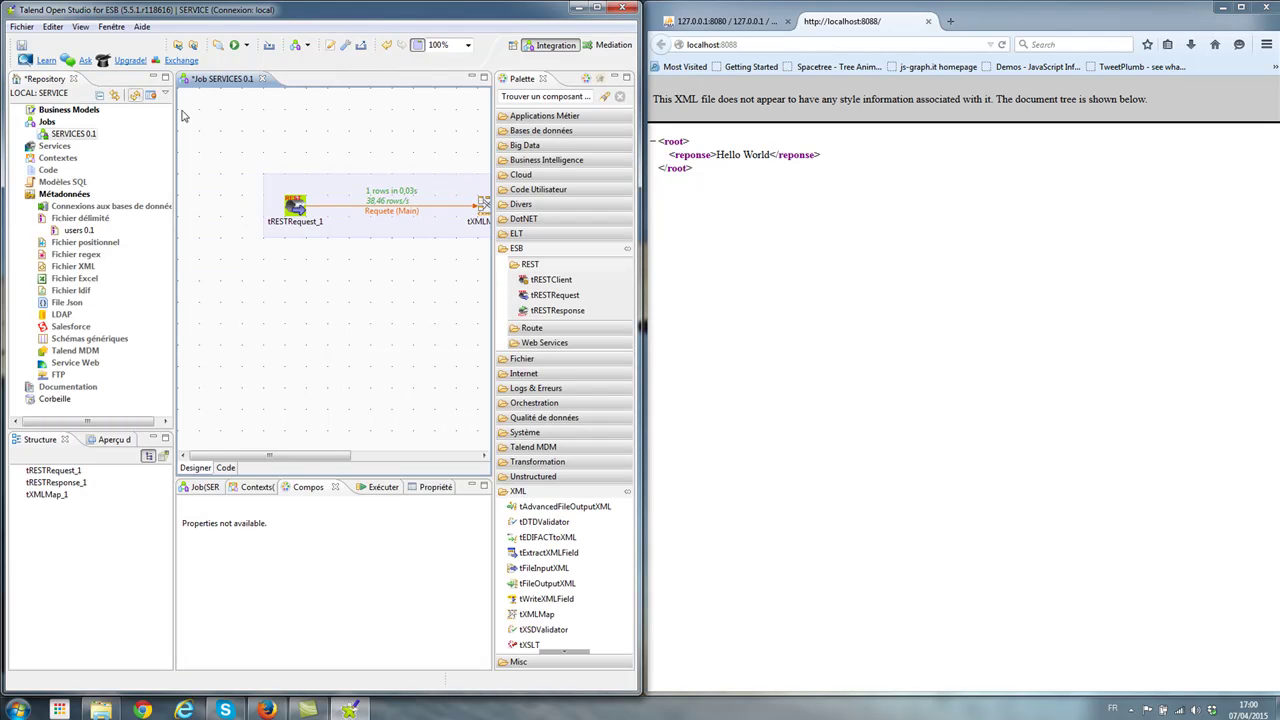
Add the users 0.1 delimited file as a tFileInputDelimited component below the REST flow, with the Talend window maximized.
drag(78, 230, 428, 285)
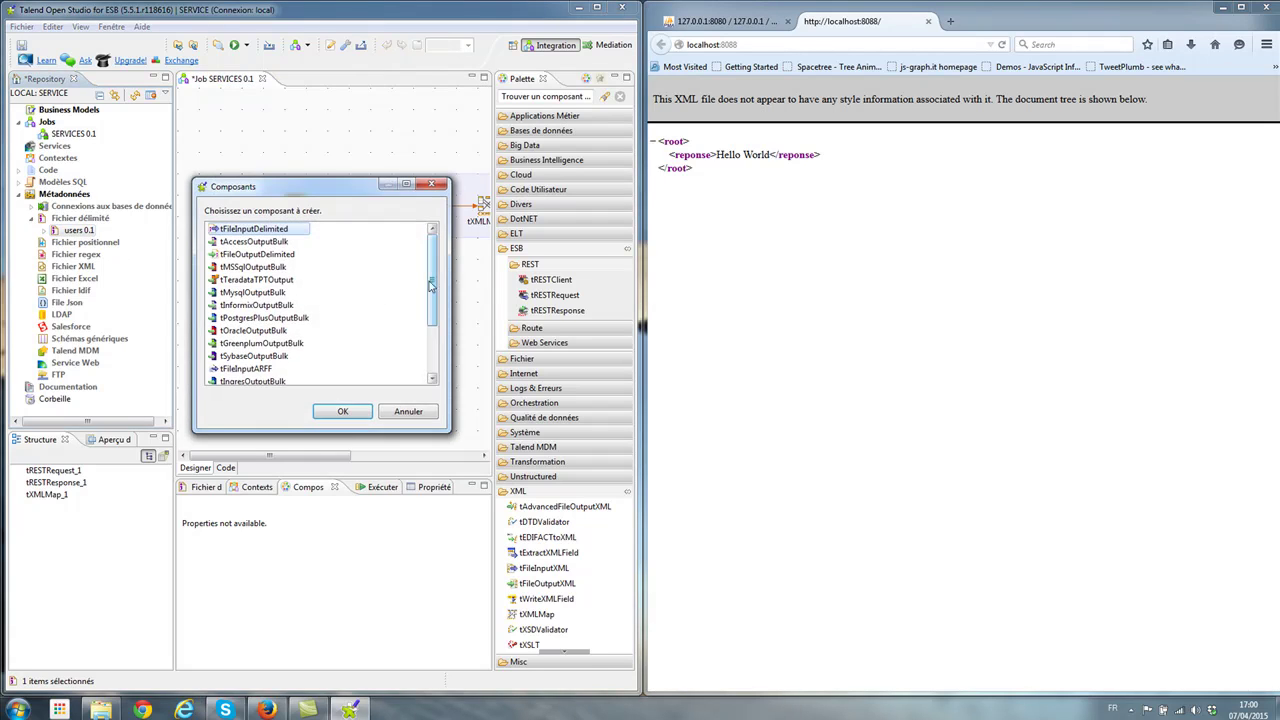
click(338, 411)
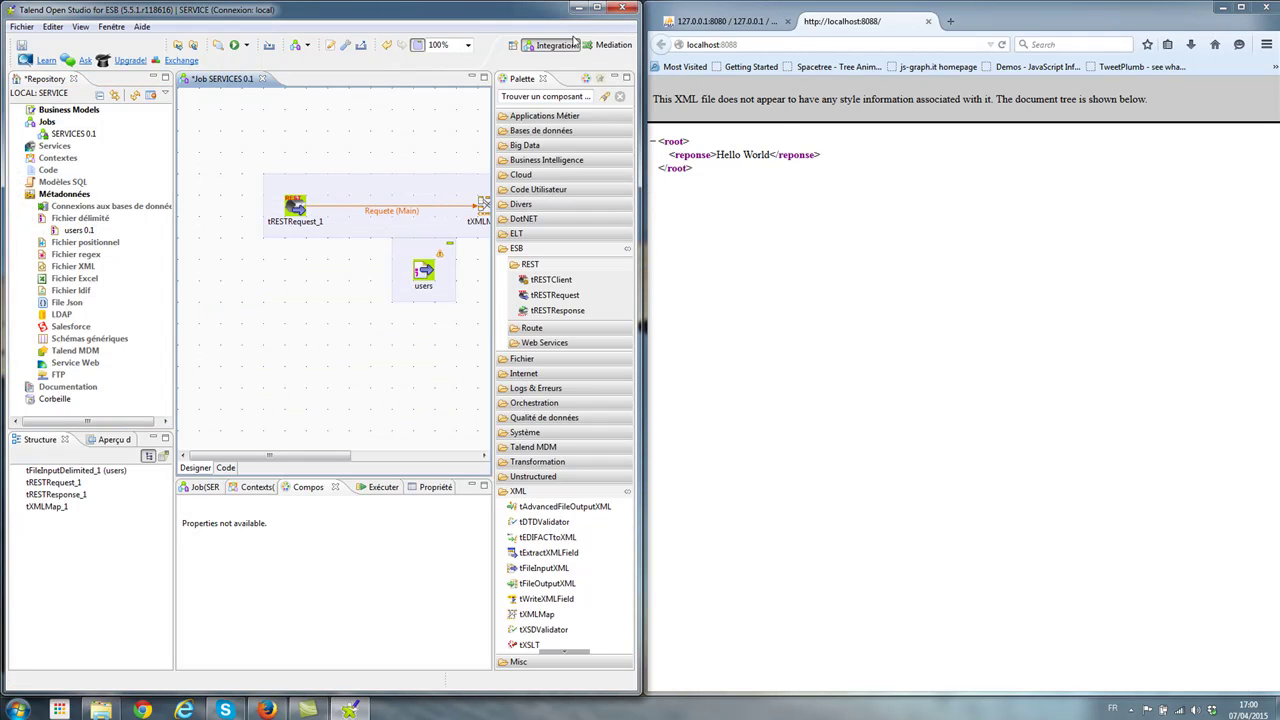
drag(511, 14, 590, 2)
drag(421, 263, 443, 303)
Add a second tXMLMap and a second tRESTResponse in a row beside the users component.
click(605, 258)
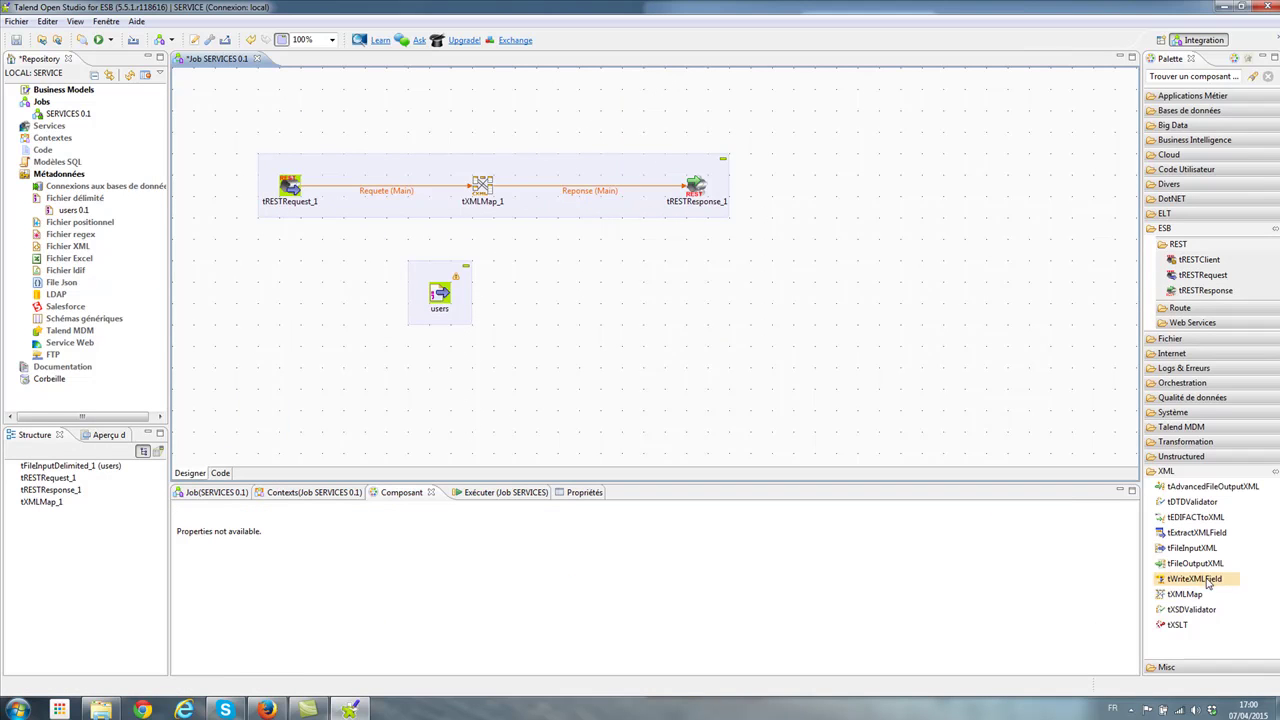
drag(1190, 594, 557, 297)
drag(1208, 291, 700, 294)
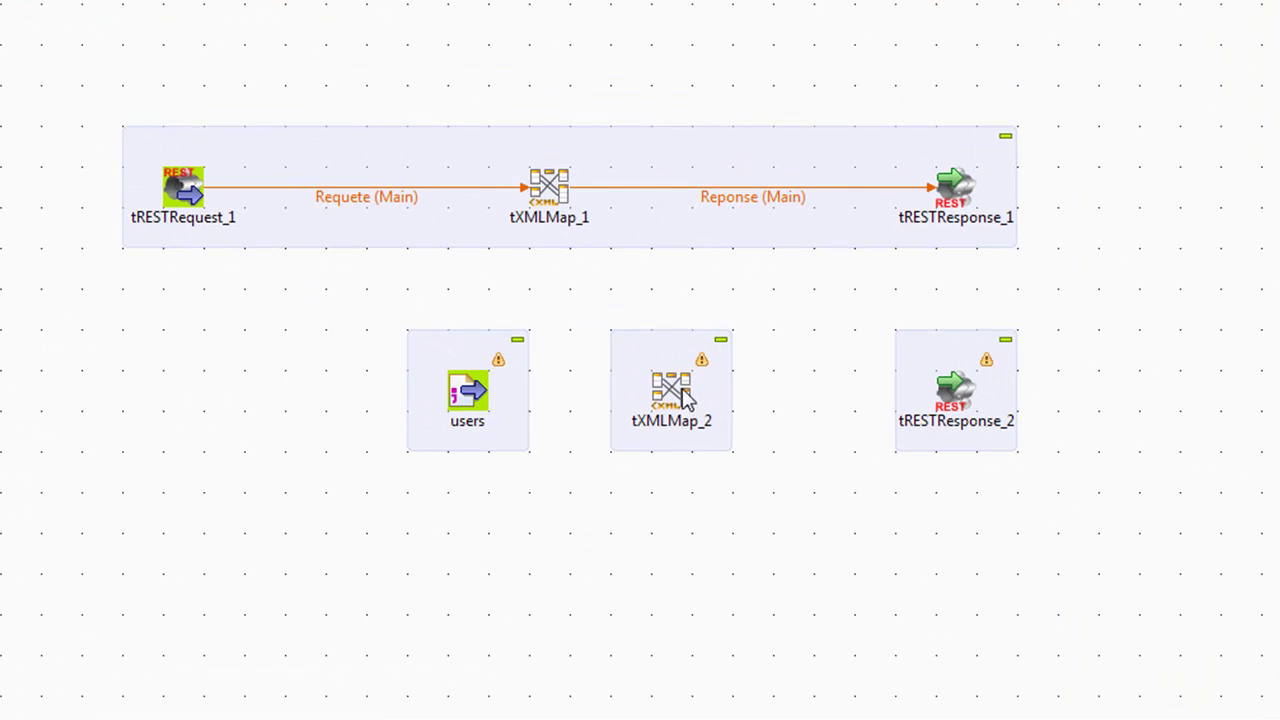
Connect tXMLMap_2 to tRESTResponse_2 with a new output row named SortieUsers.
right_click(686, 398)
click(1165, 409)
click(971, 417)
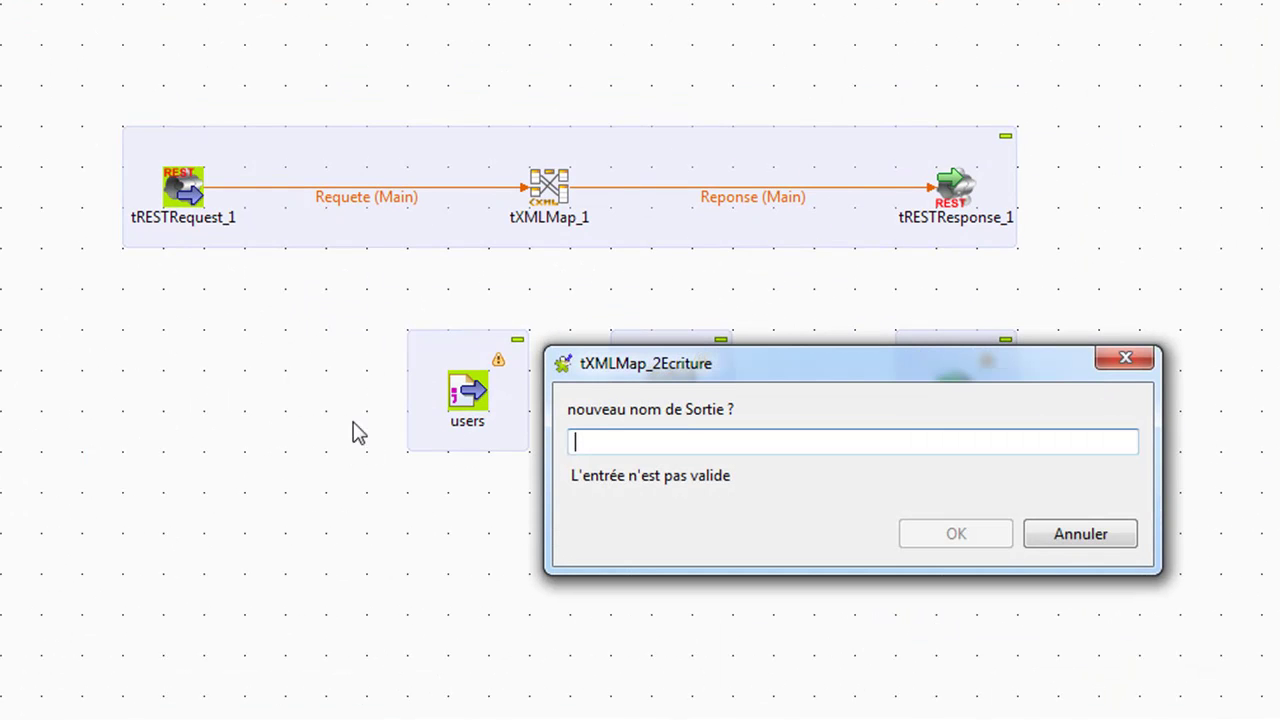
text(S)
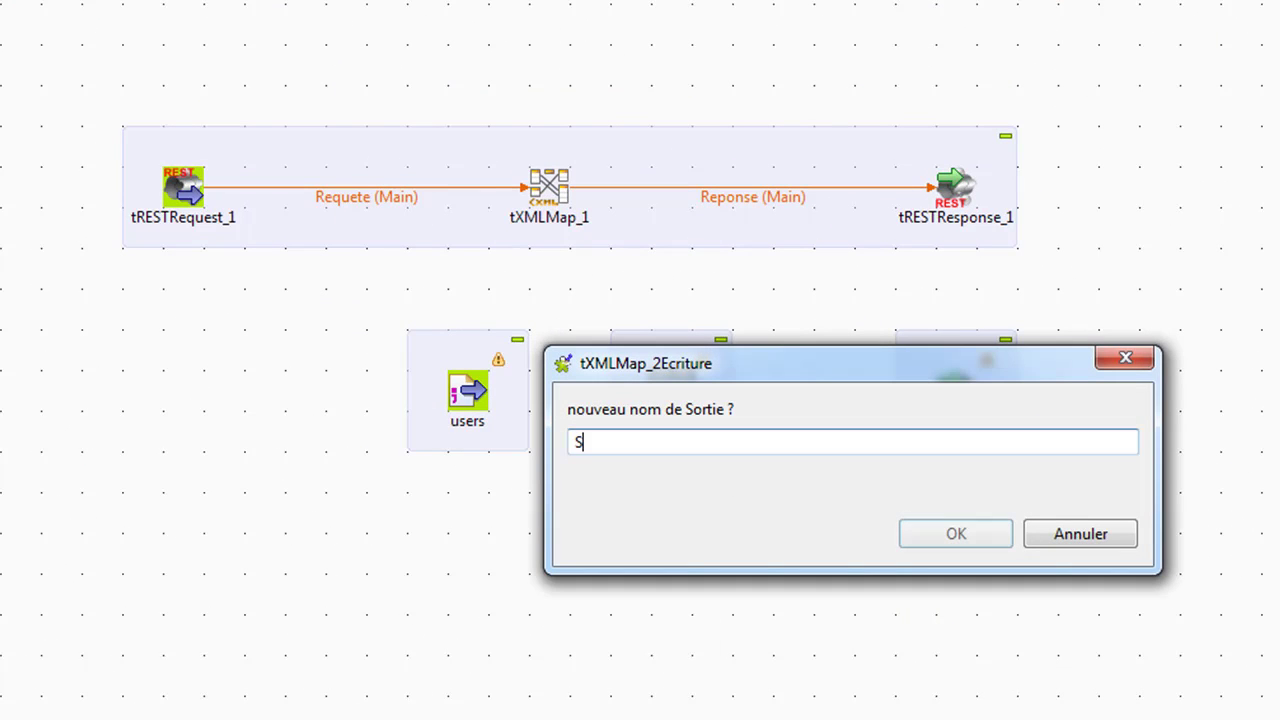
text(ortieUser)
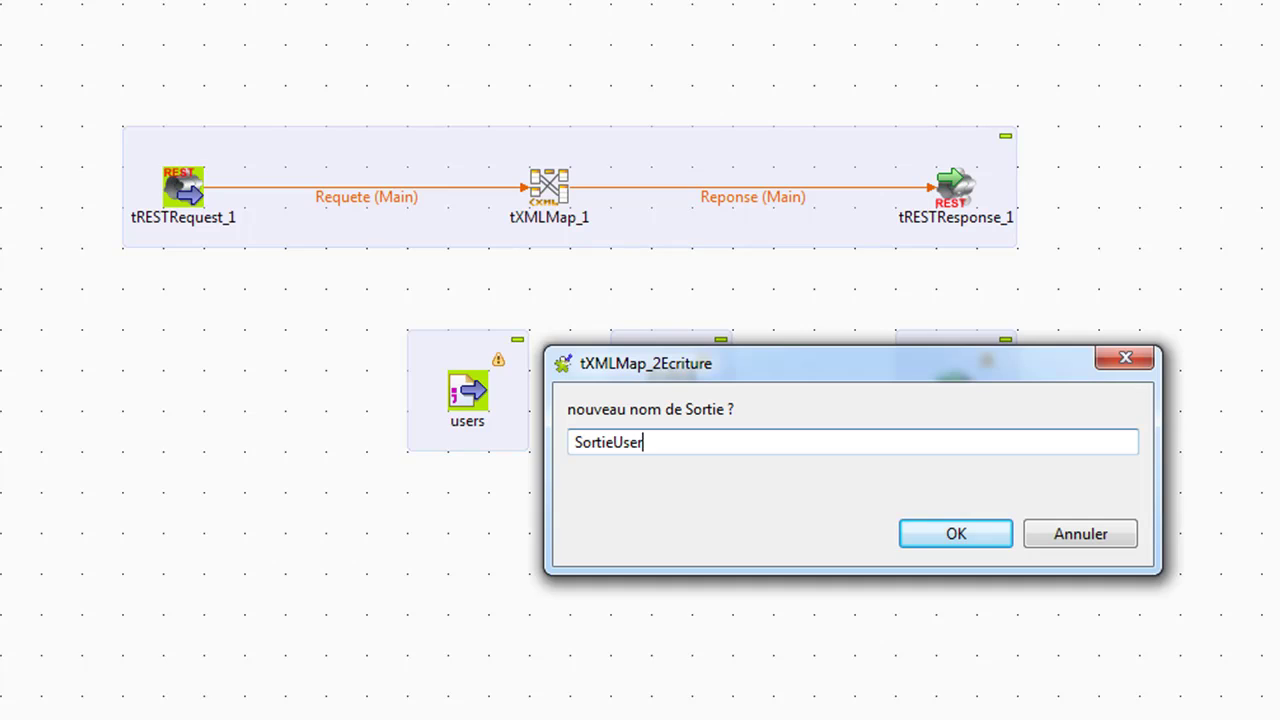
text(s)
click(958, 532)
click(809, 478)
Connect the users file input to tXMLMap_2 with a main row.
right_click(470, 395)
mouse_move(766, 403)
click(894, 408)
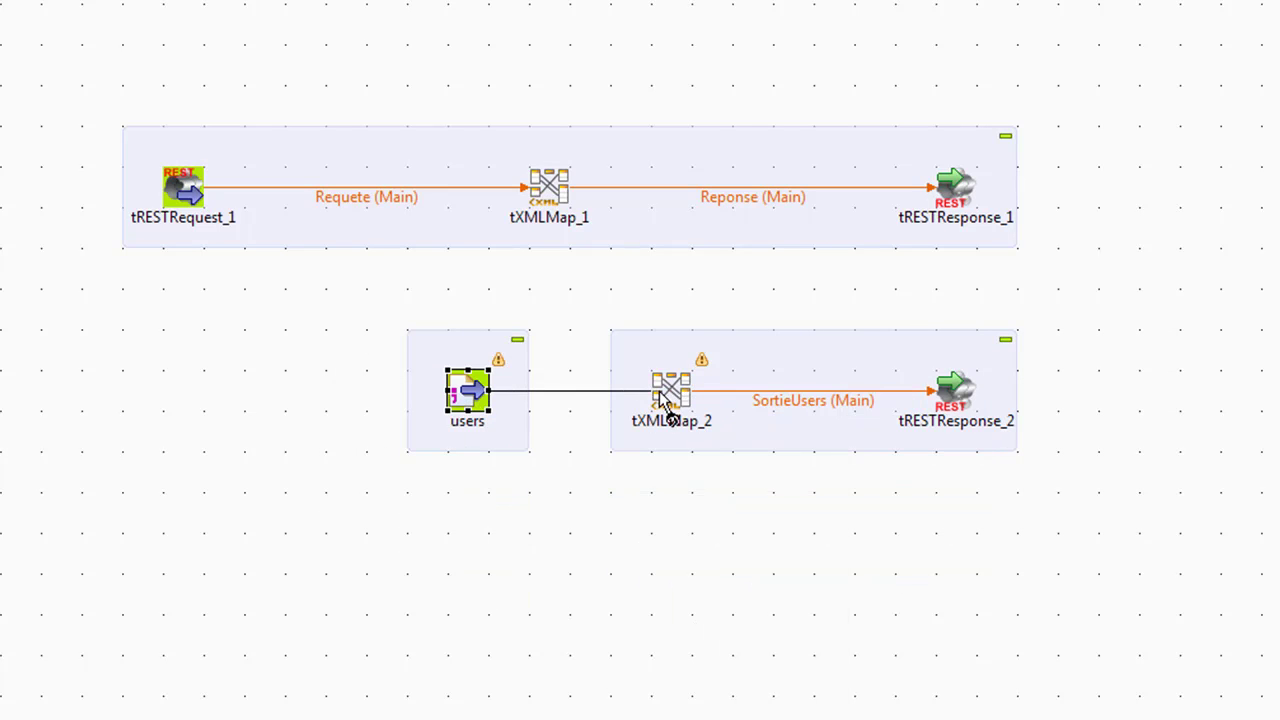
click(668, 395)
right_click(184, 189)
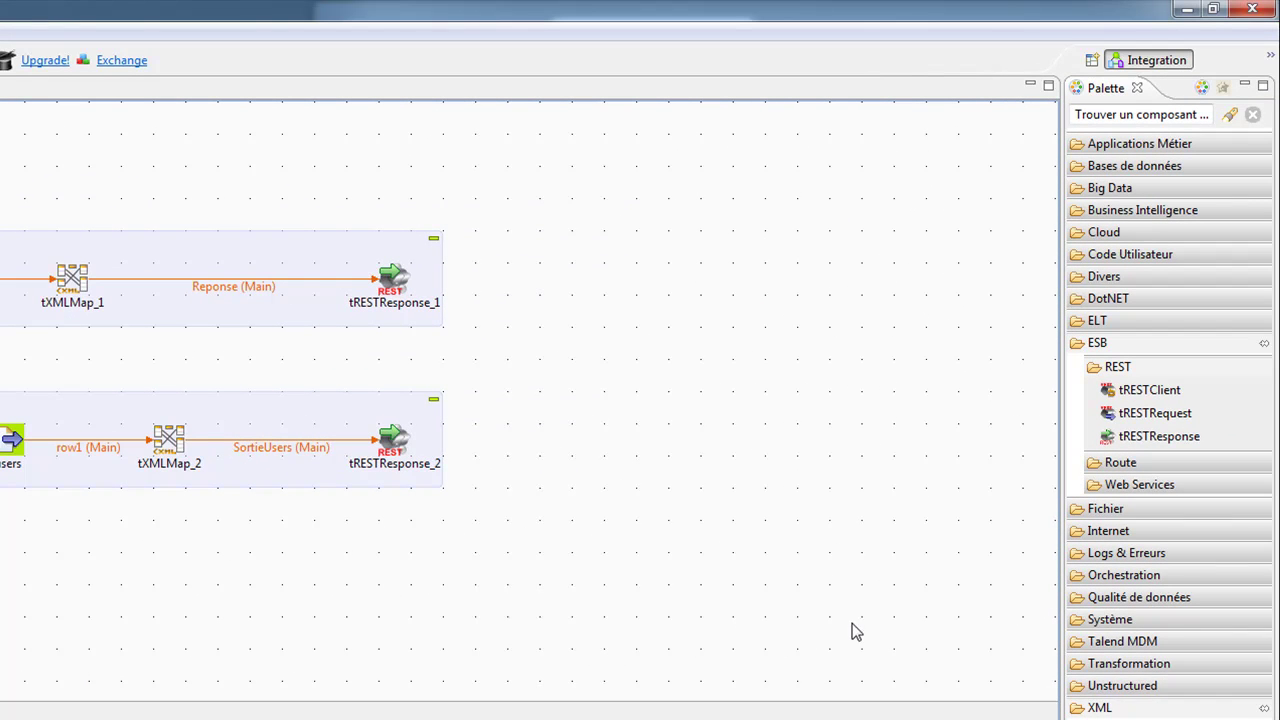
Find the tFlowToIterate component by searching for tflowtoi and place it in front of the users component.
click(1131, 117)
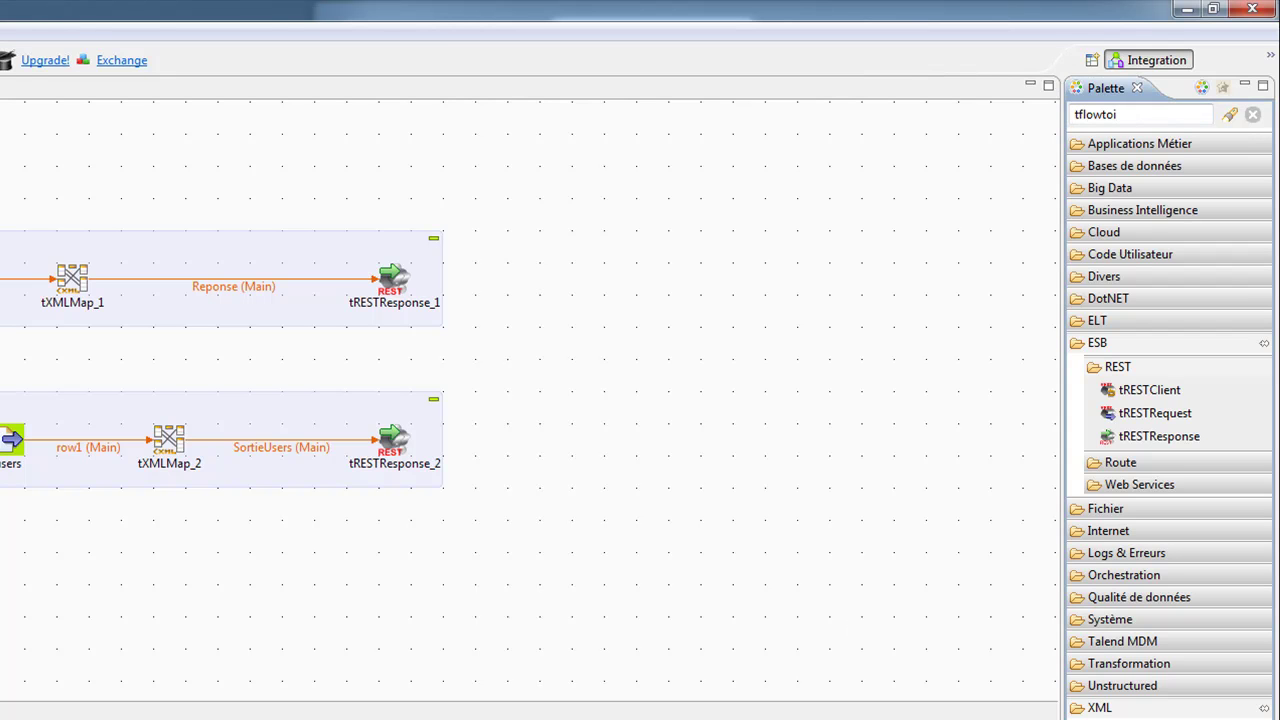
key(Return)
drag(1130, 163, 334, 329)
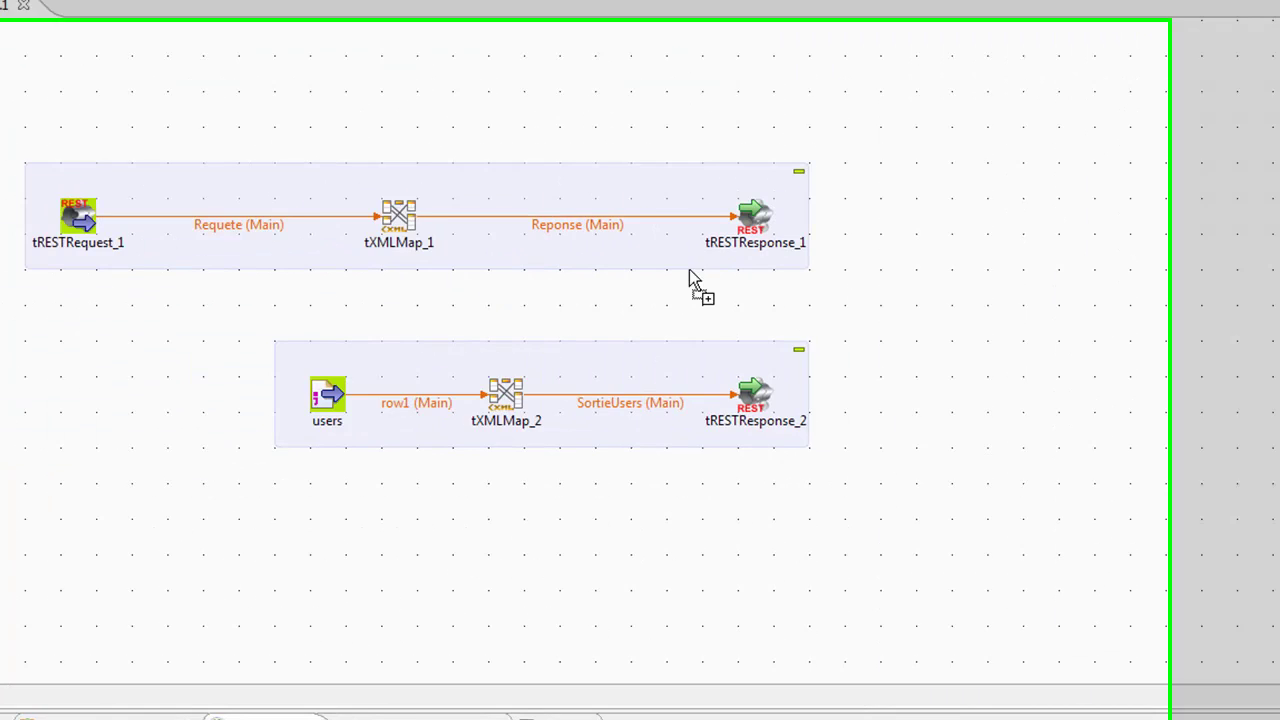
drag(689, 269, 149, 376)
drag(238, 373, 238, 375)
Connect tRESTRequest_1 to tFlowToIterate_1 with a new output flow named usersrequest.
right_click(162, 205)
mouse_move(198, 222)
click(595, 222)
click(234, 381)
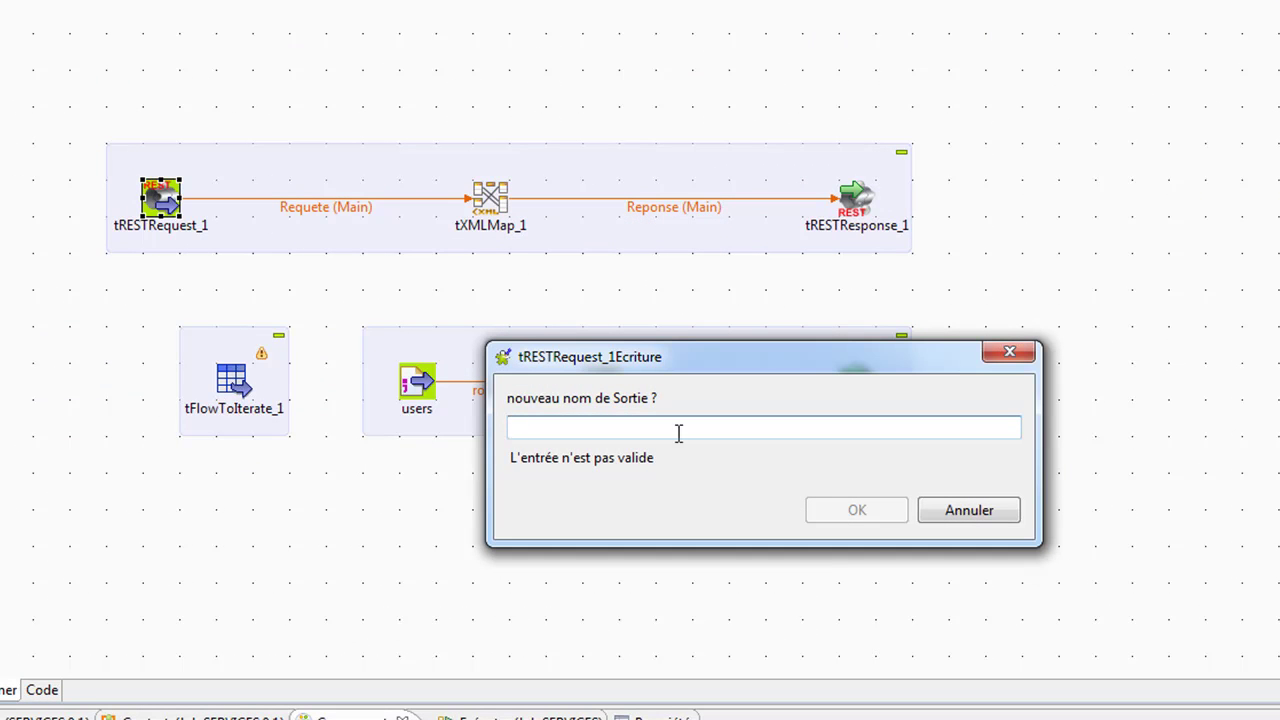
text(u)
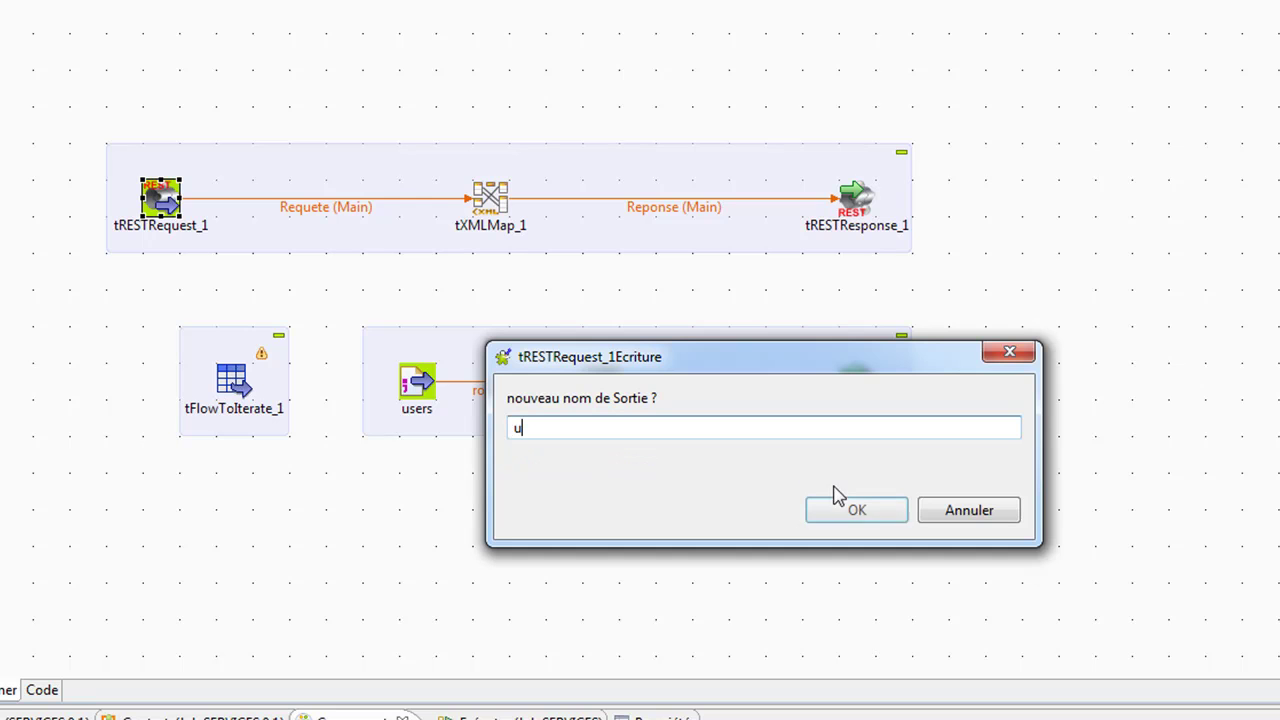
text(sersrequest)
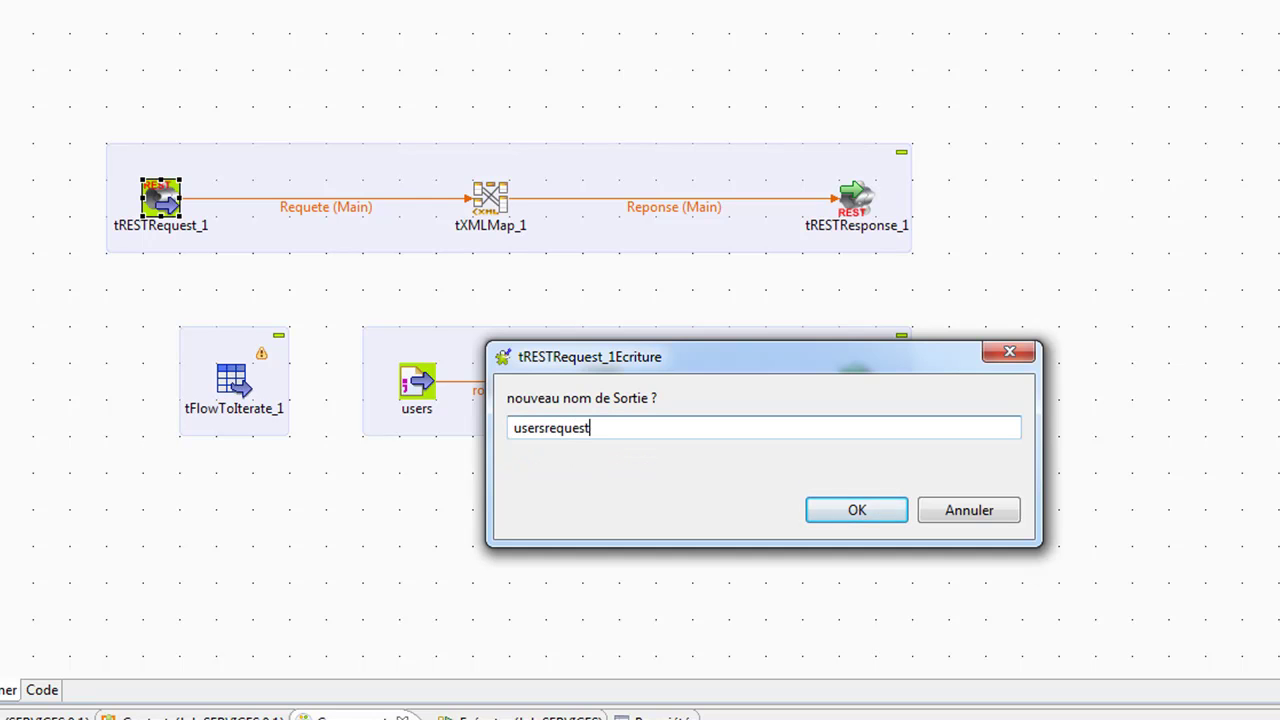
click(834, 496)
Connect tFlowToIterate_1 to the users file input with an Iterate link.
right_click(234, 386)
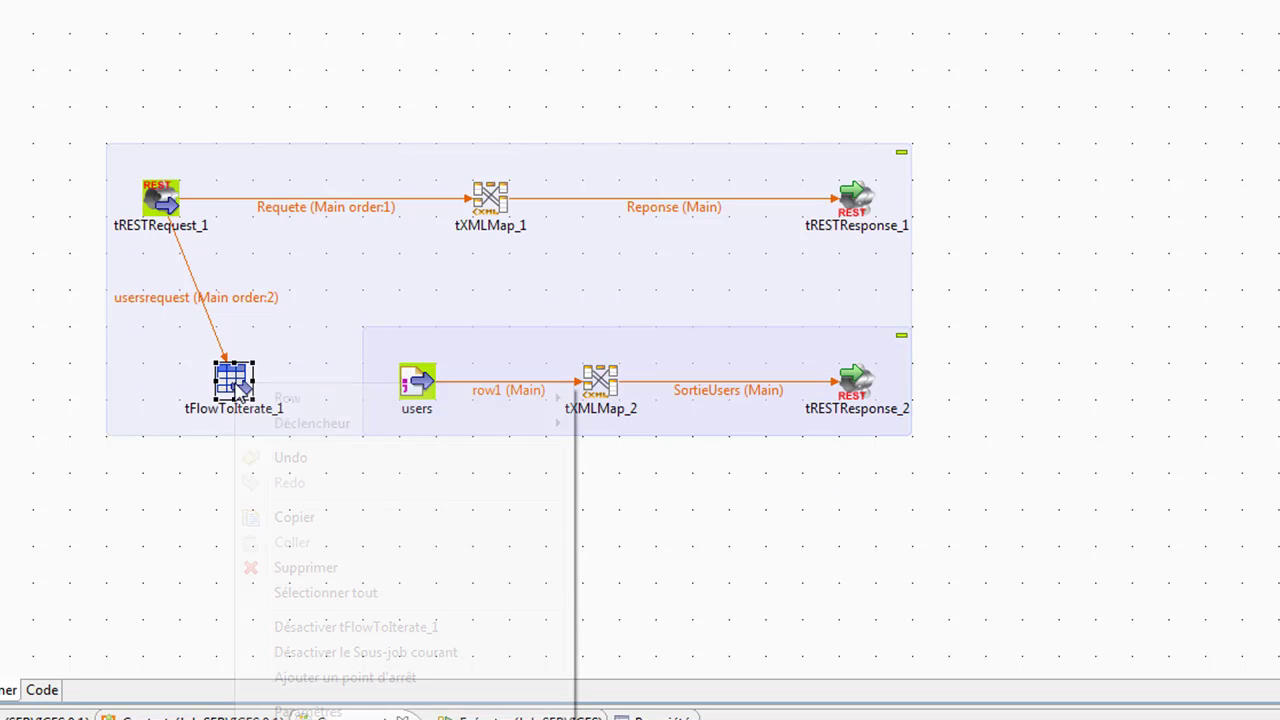
click(640, 399)
click(440, 404)
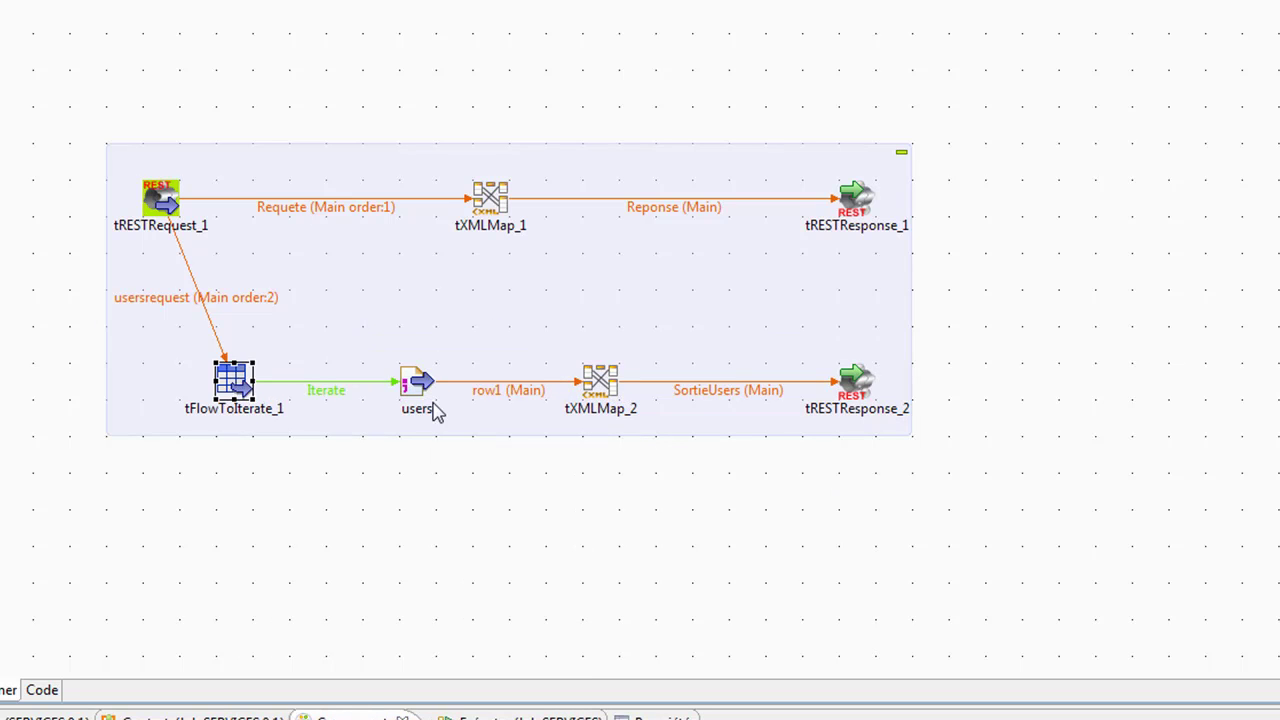
click(574, 551)
click(425, 398)
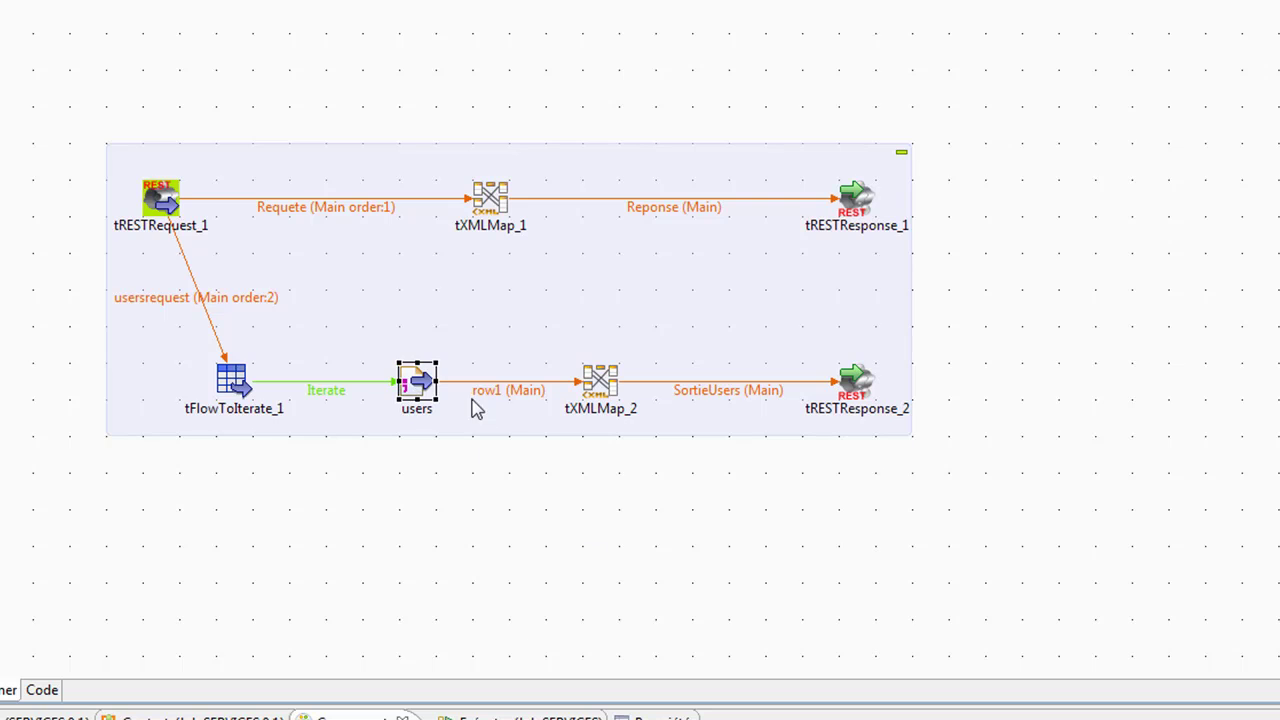
In the tXMLMap_2 mapping editor, create a sub-element named users under the root of SortieUsers.
double_click(596, 387)
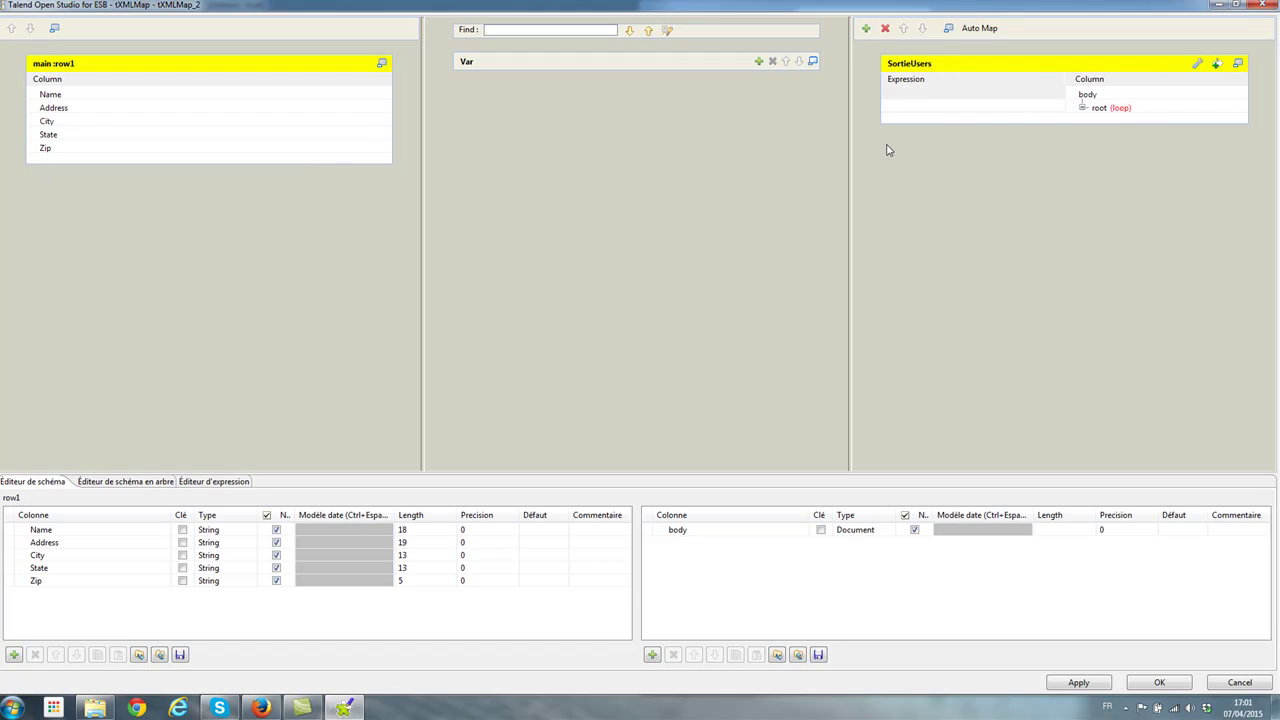
click(1135, 112)
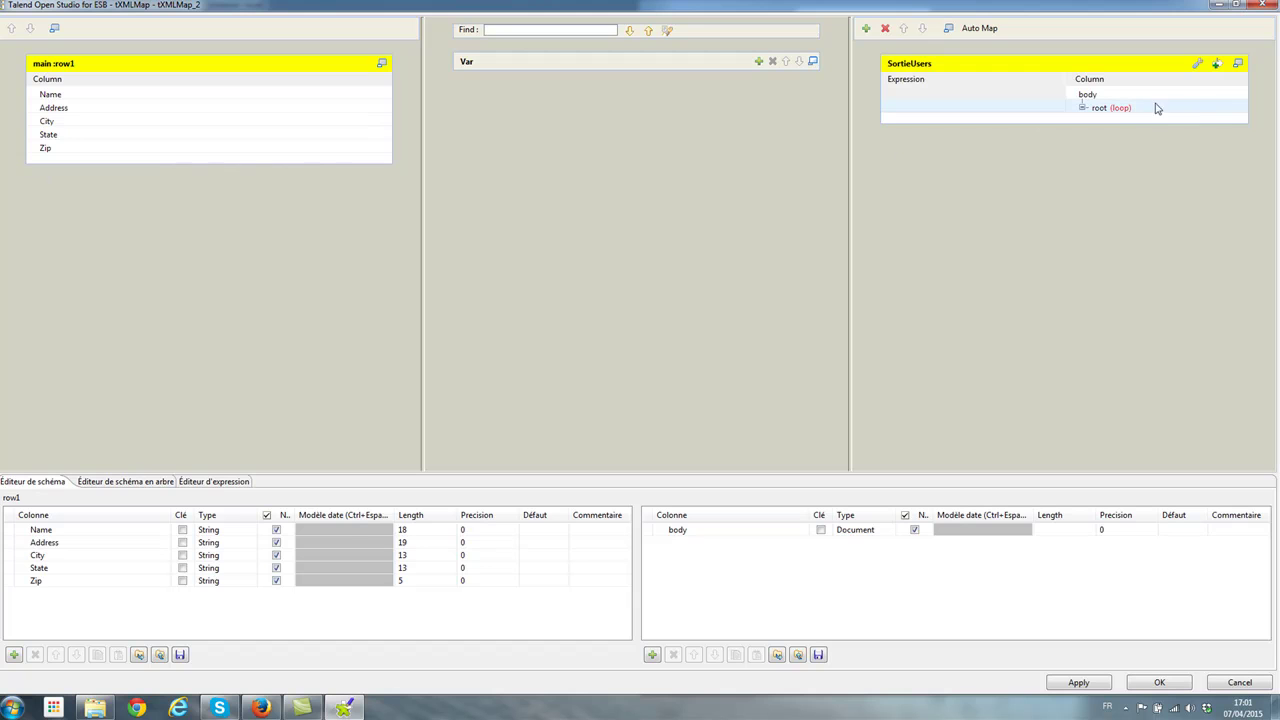
right_click(1154, 110)
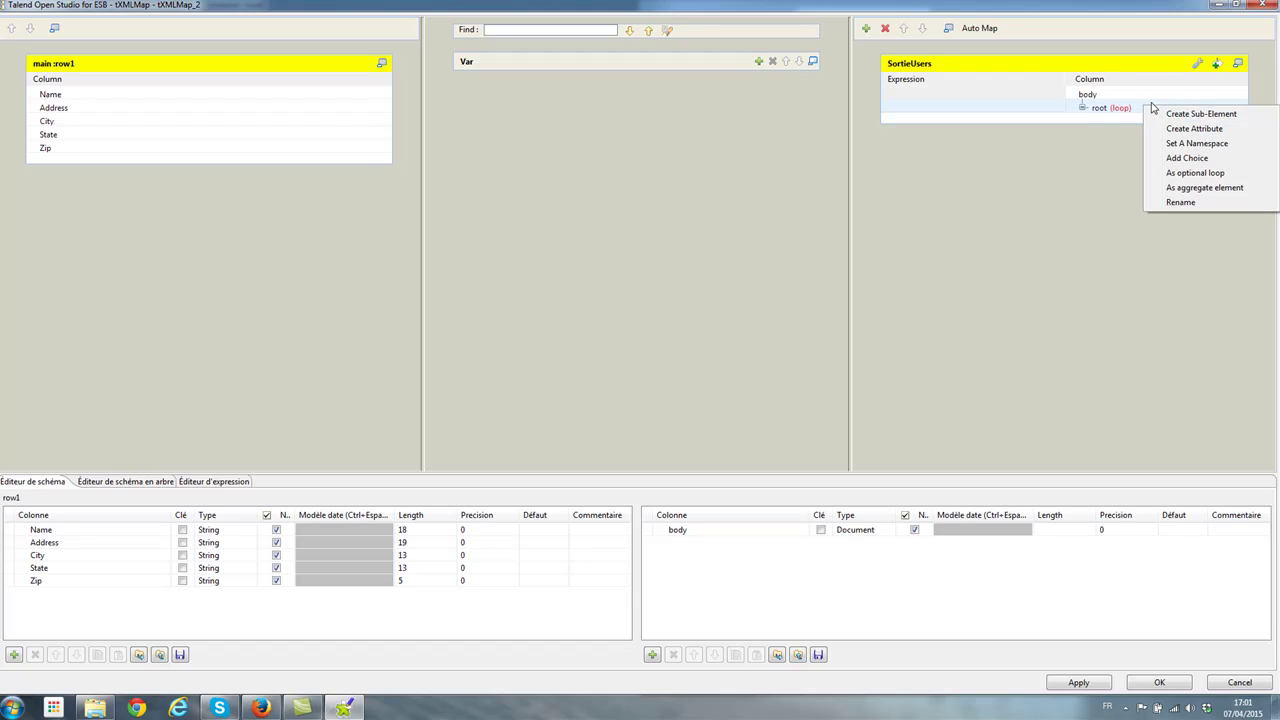
click(1170, 115)
text(users)
key(Return)
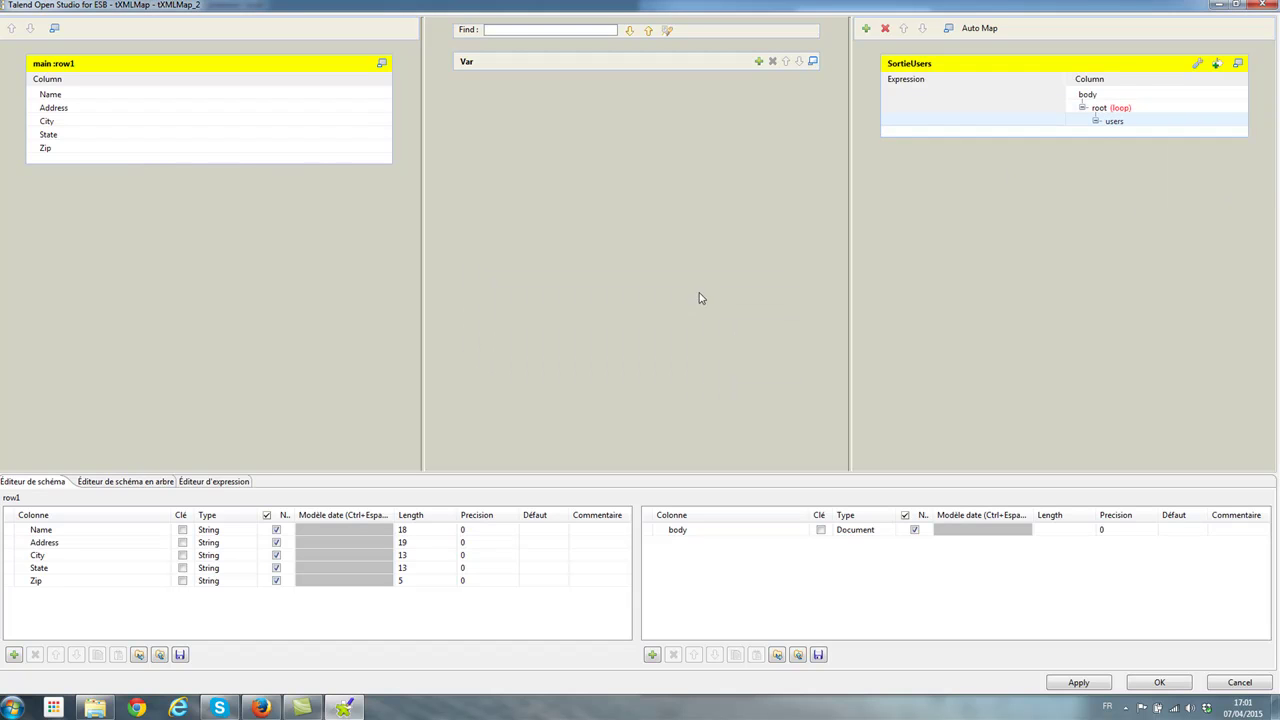
Create a sub-element named user under users and set it as the loop element.
right_click(1176, 126)
click(1210, 130)
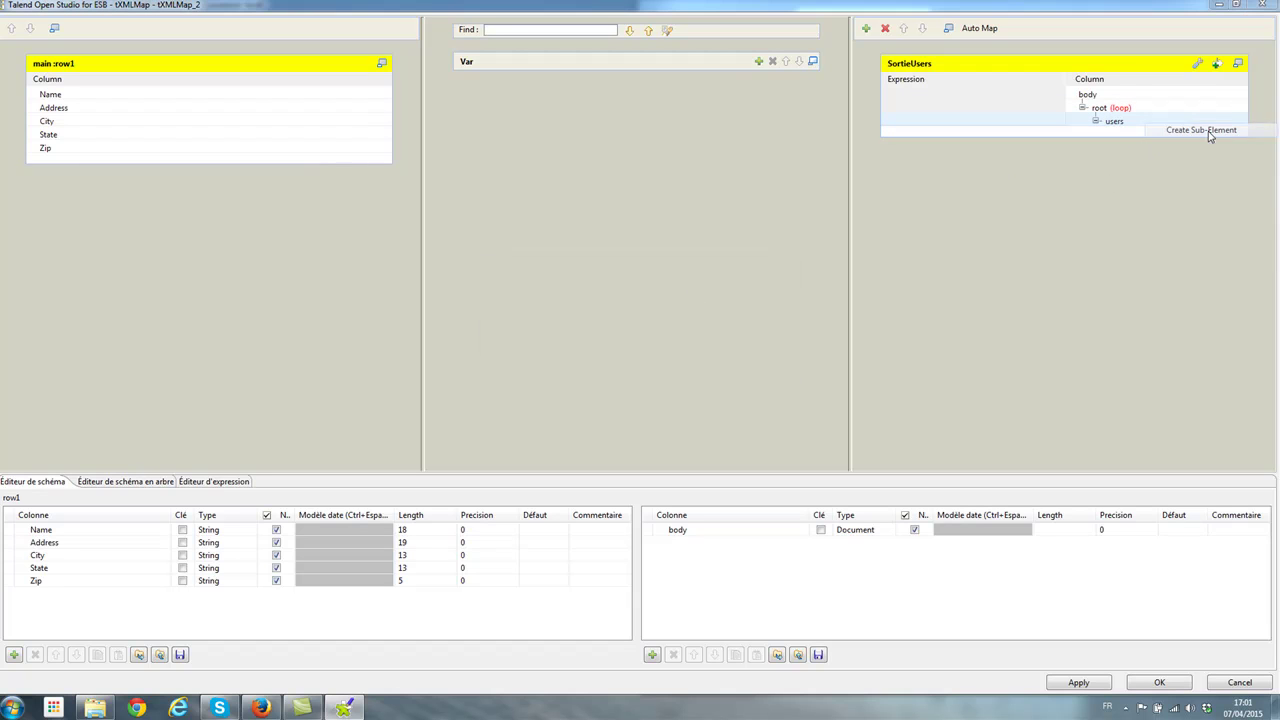
key(Return)
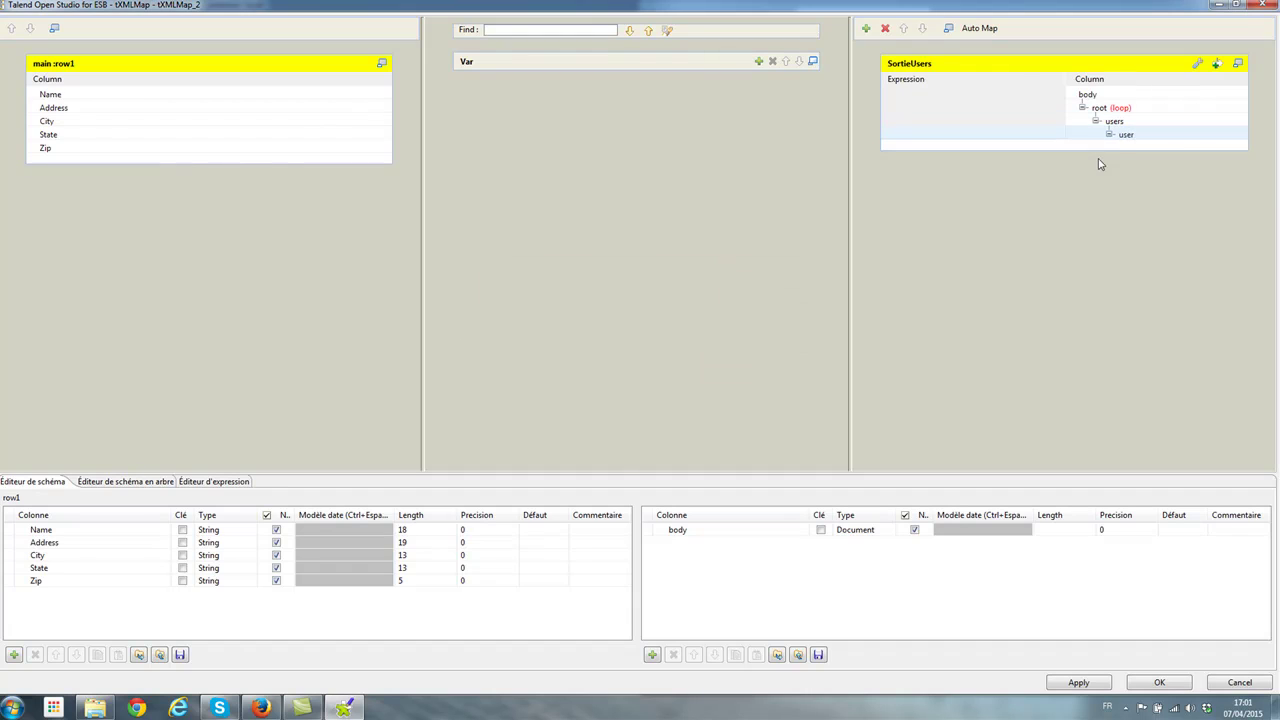
click(1236, 126)
right_click(1155, 136)
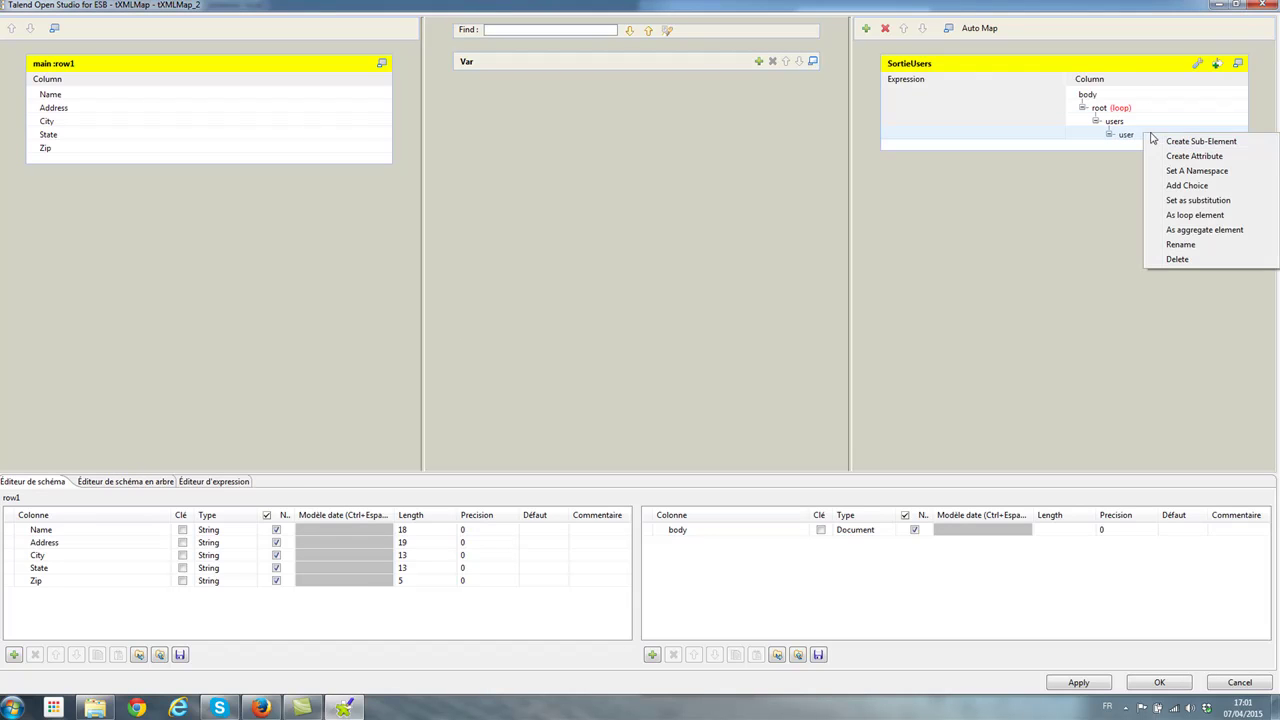
click(1205, 212)
click(706, 358)
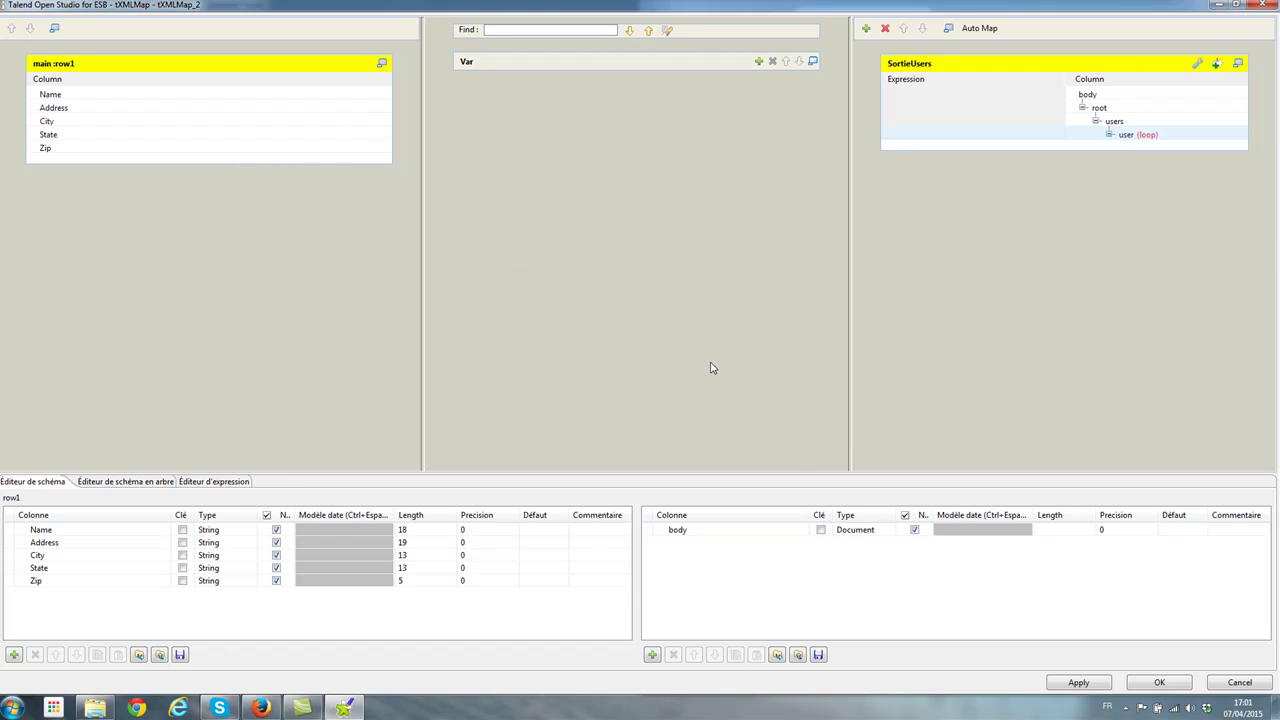
Map the row1 columns Name, Address, City, State and Zip as sub-elements of the user node.
click(74, 98)
shift+click(79, 147)
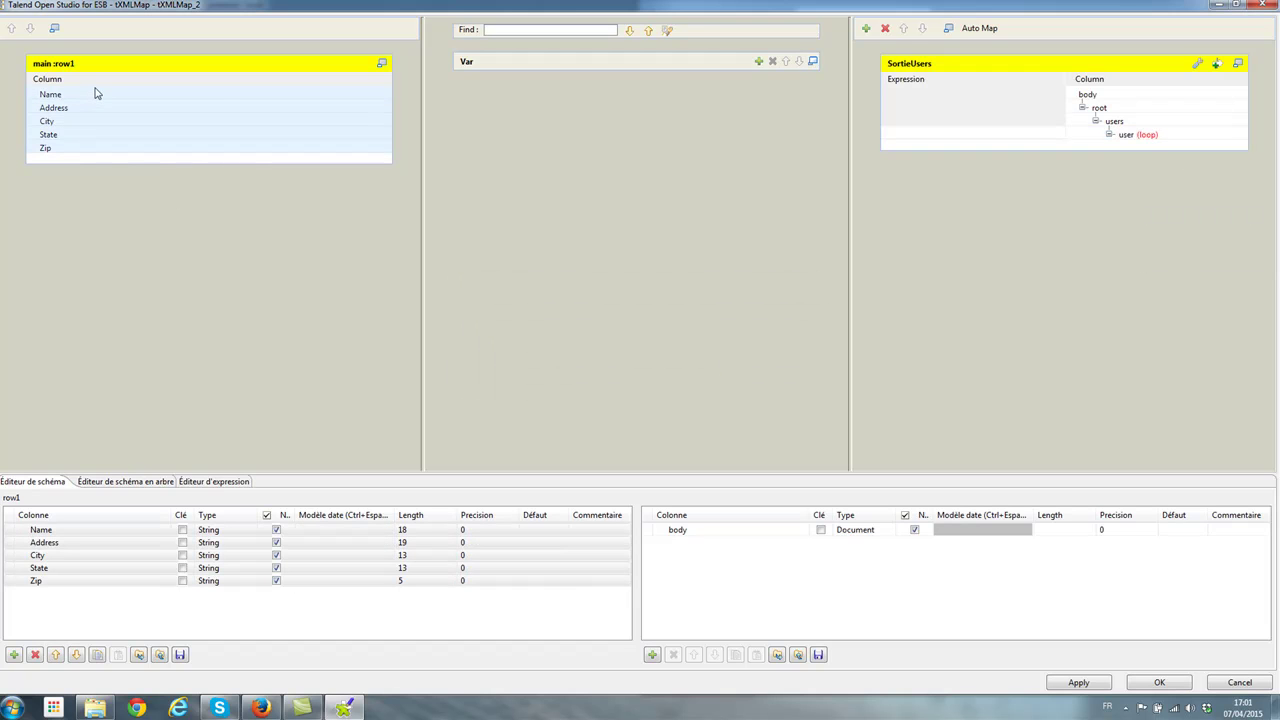
drag(702, 133, 1140, 136)
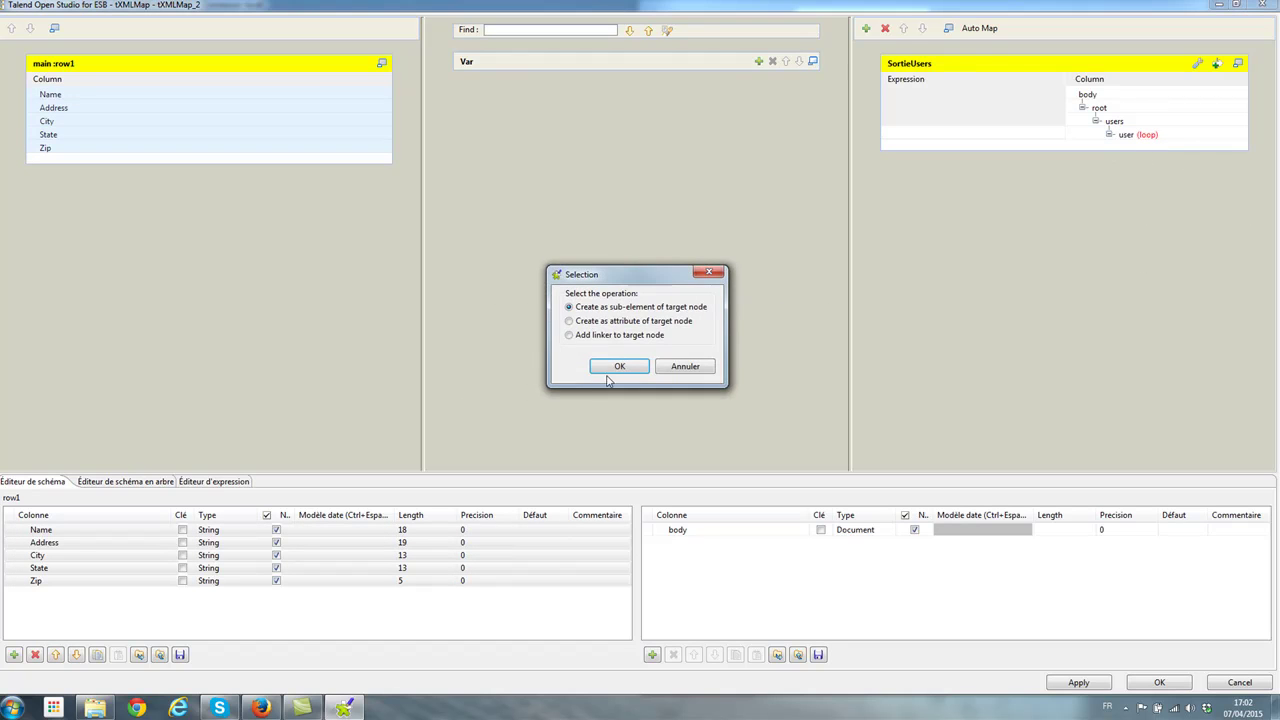
click(618, 366)
Set the All in one property of the SortieUsers output to true and accept the mapping.
click(1182, 74)
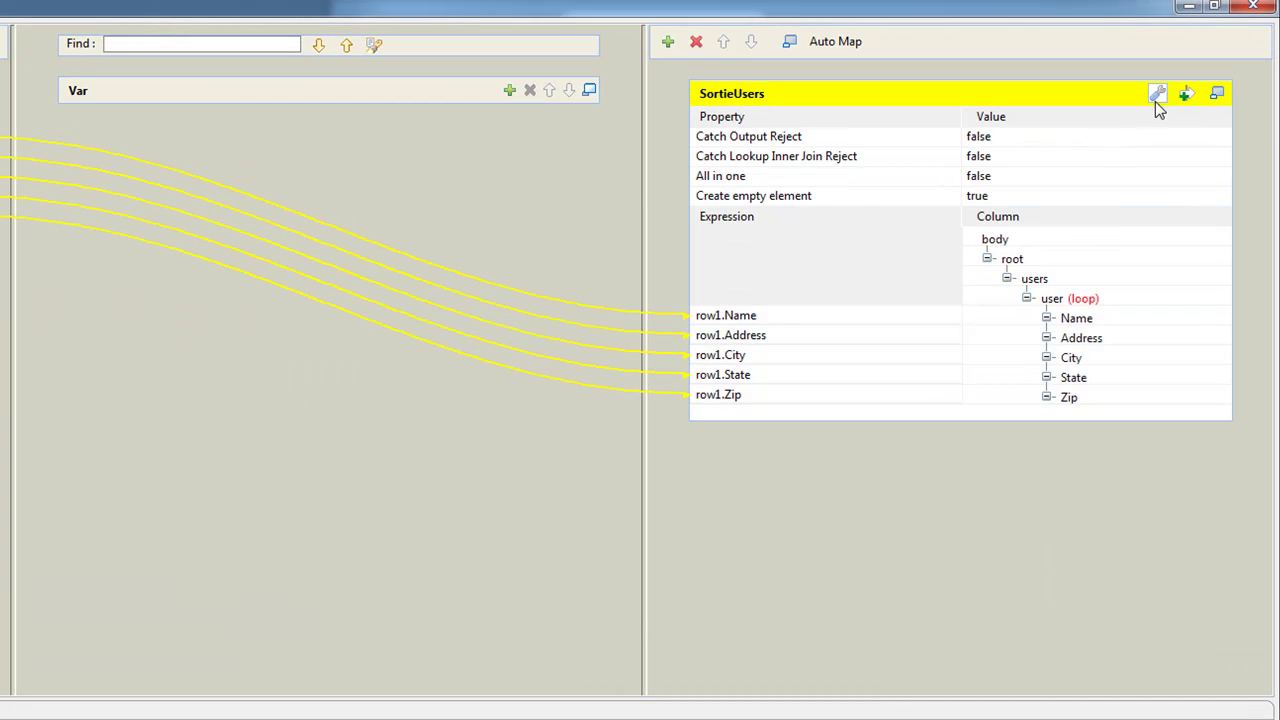
click(1170, 177)
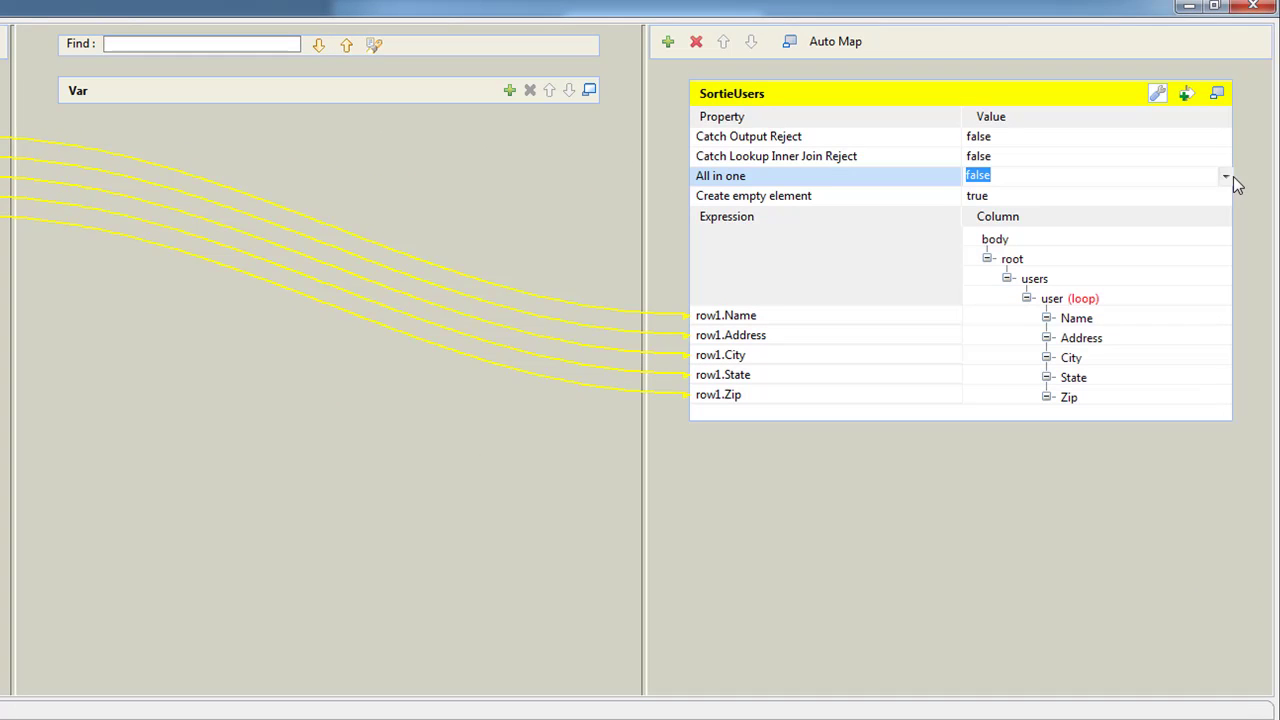
click(1226, 176)
click(1134, 196)
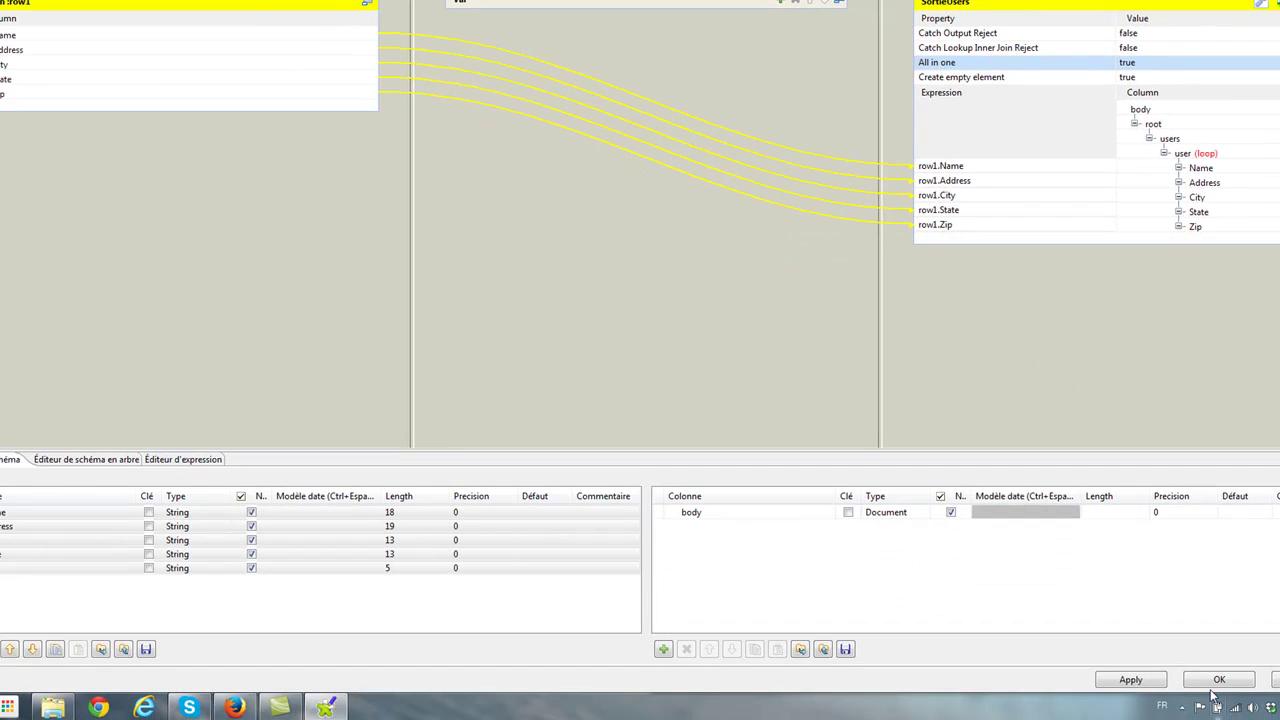
click(1216, 681)
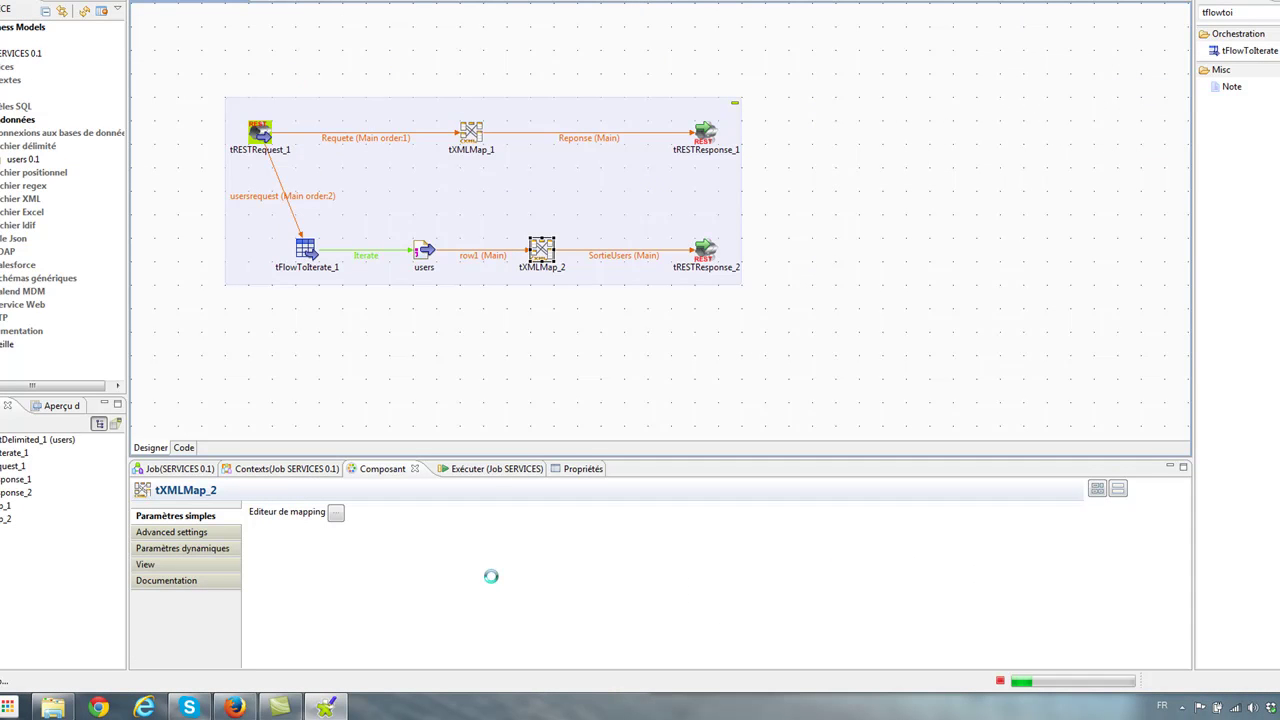
Stop the running SERVICES job and run it again with the new users flow.
click(477, 469)
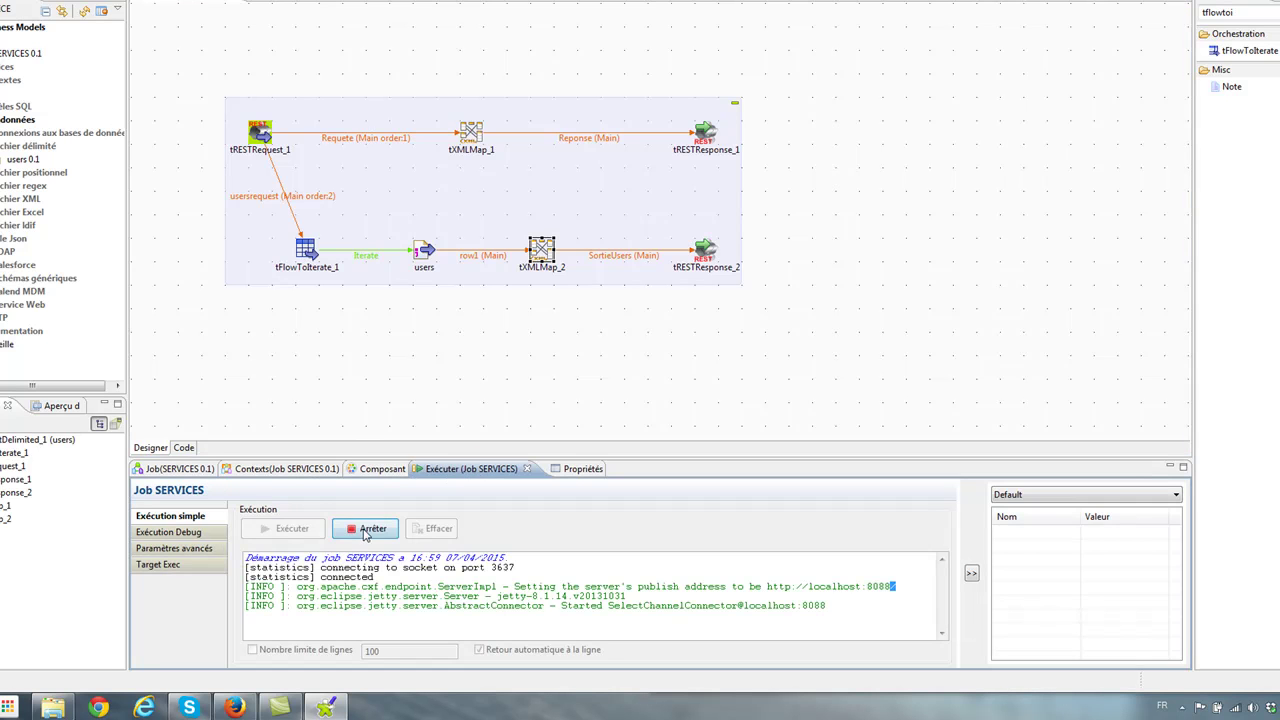
click(323, 531)
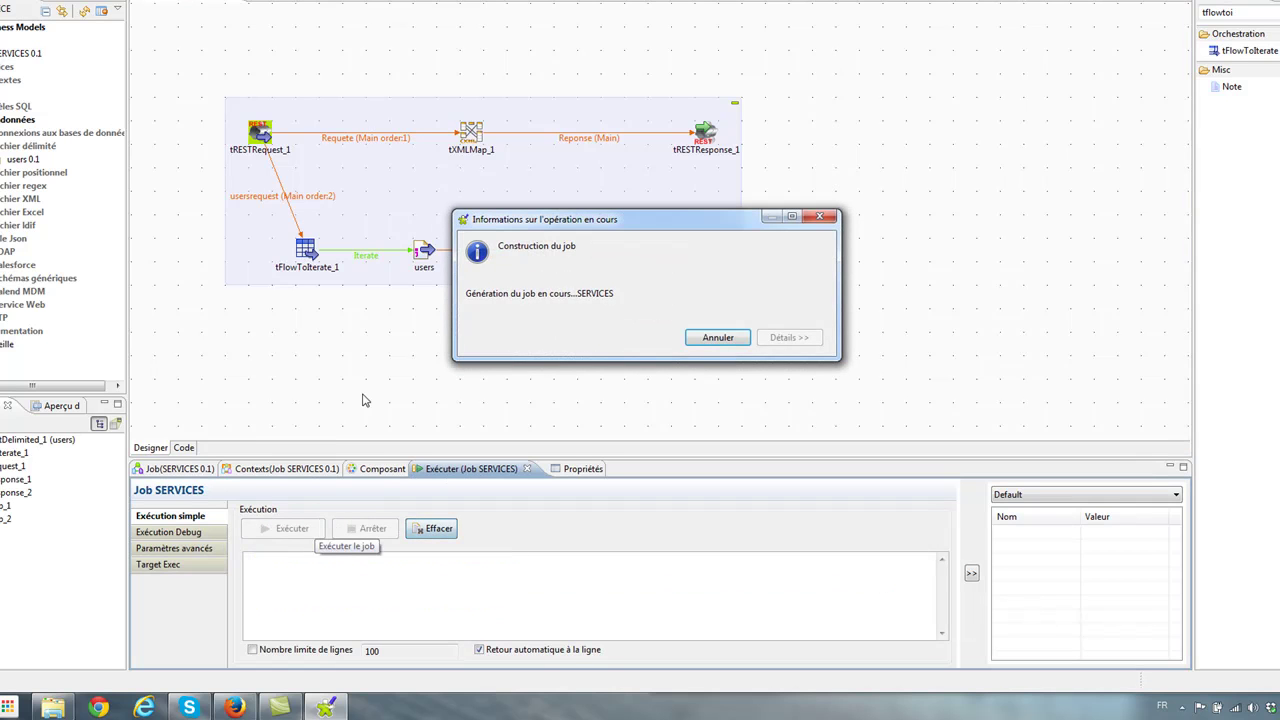
click(234, 707)
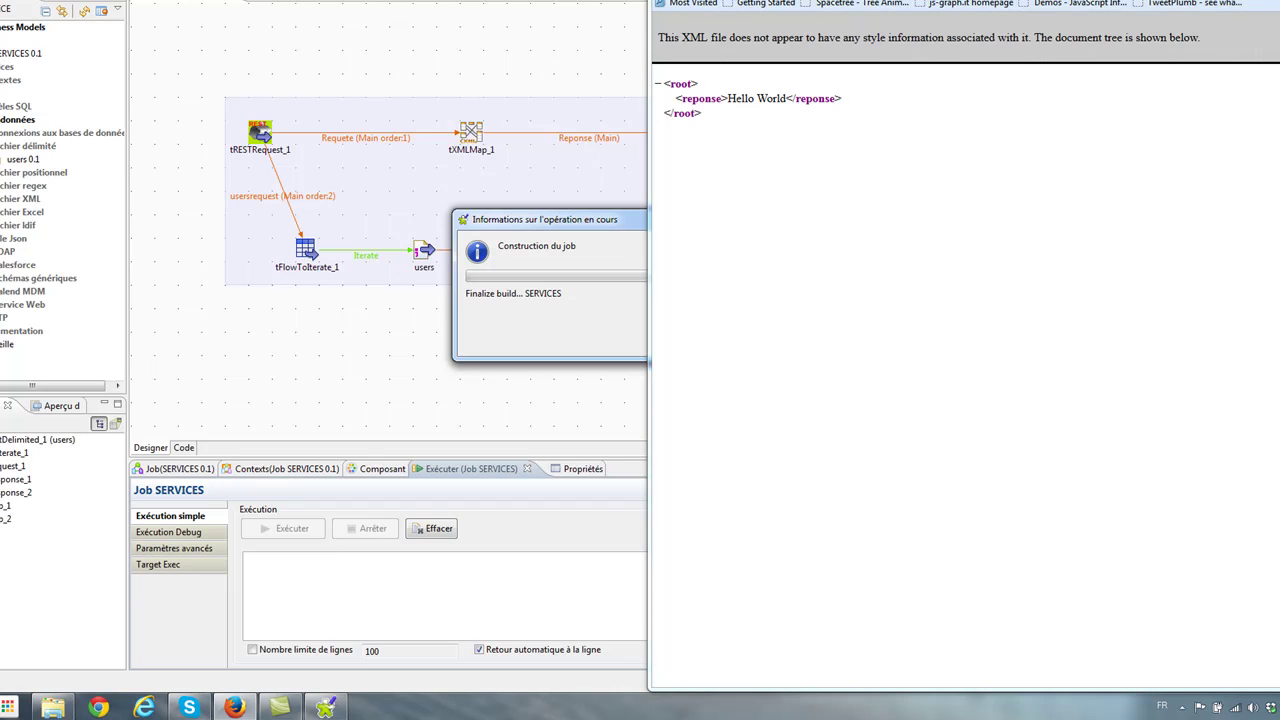
click(326, 707)
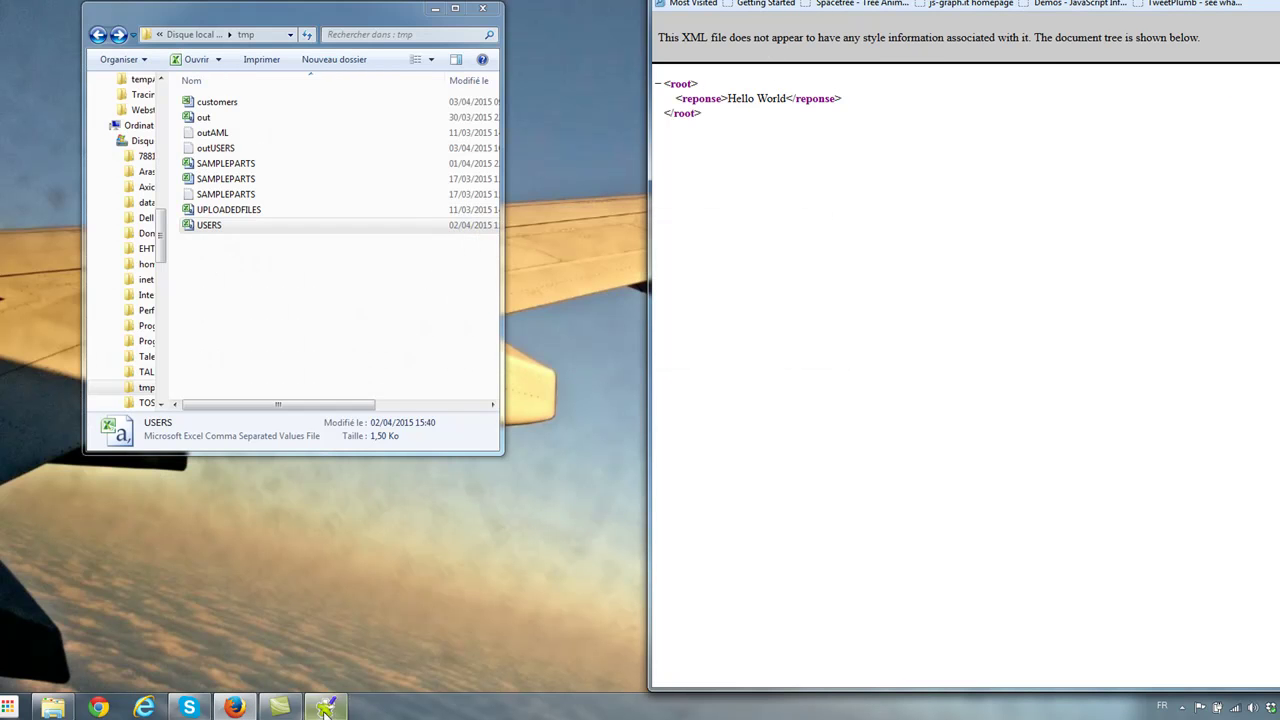
click(326, 707)
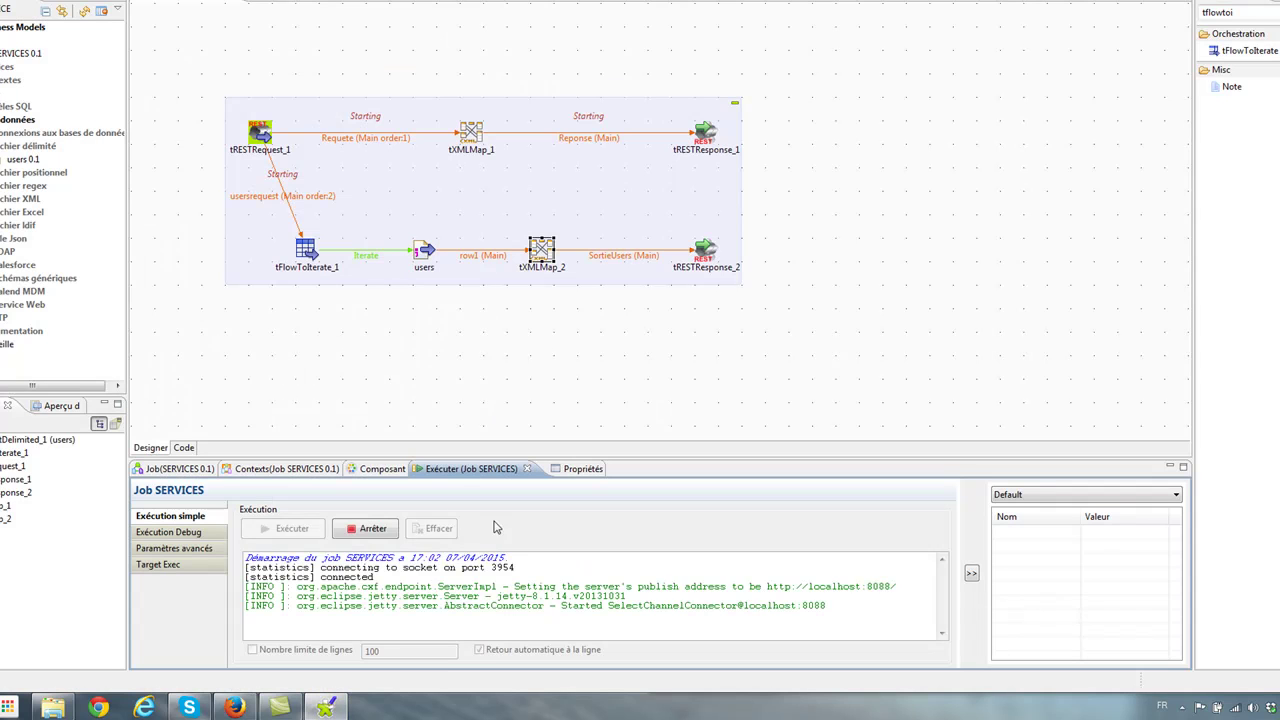
click(412, 386)
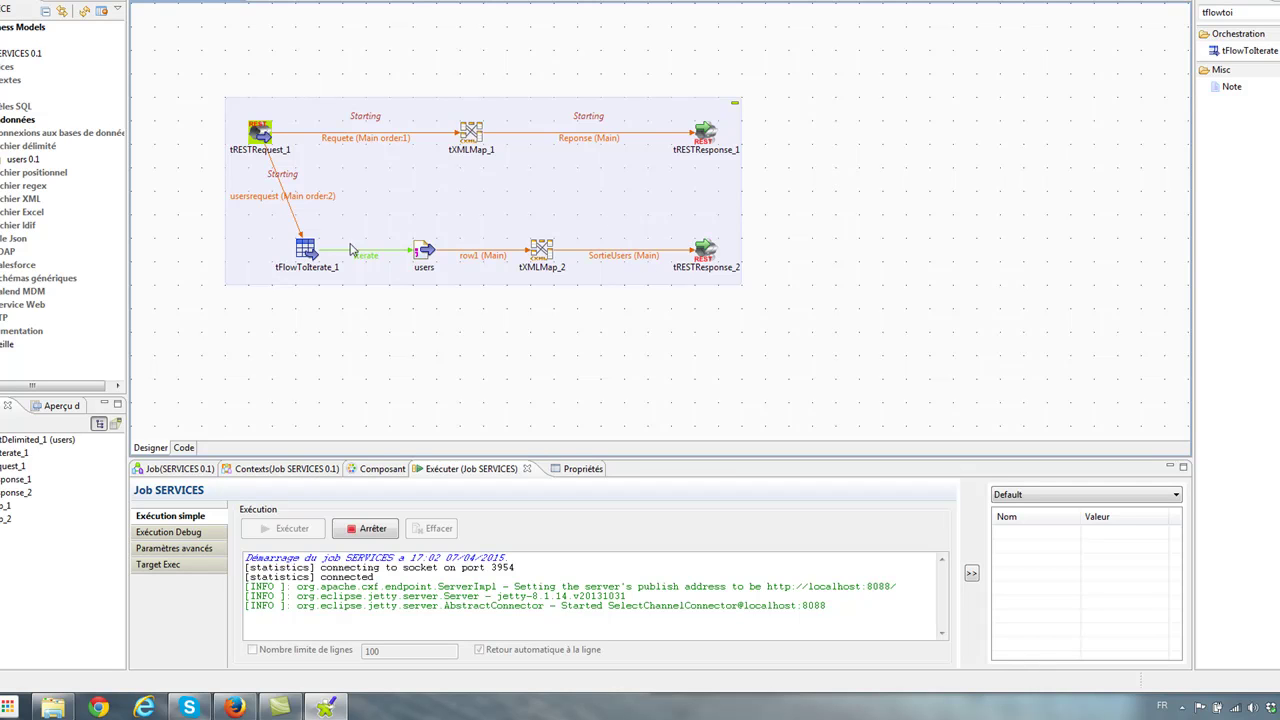
Stop the job and set the URI pattern of the usersrequest flow in tRESTRequest_1 to "/users".
click(373, 528)
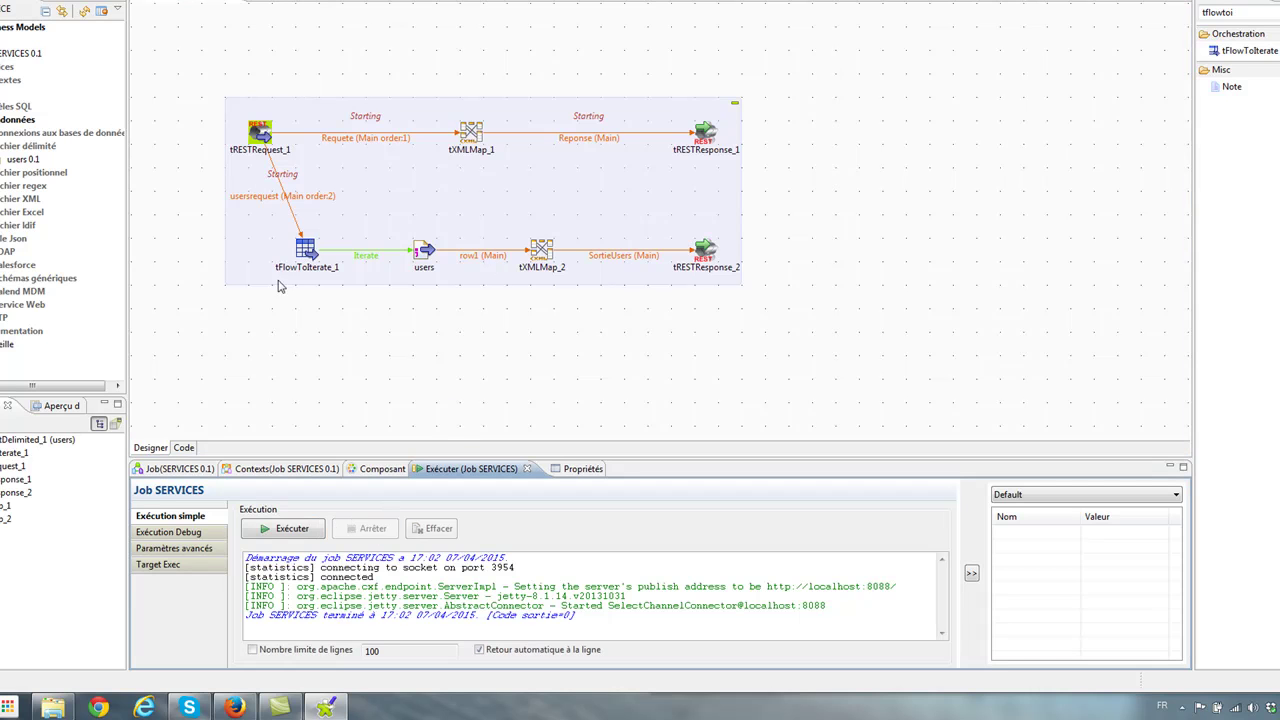
click(259, 132)
click(676, 566)
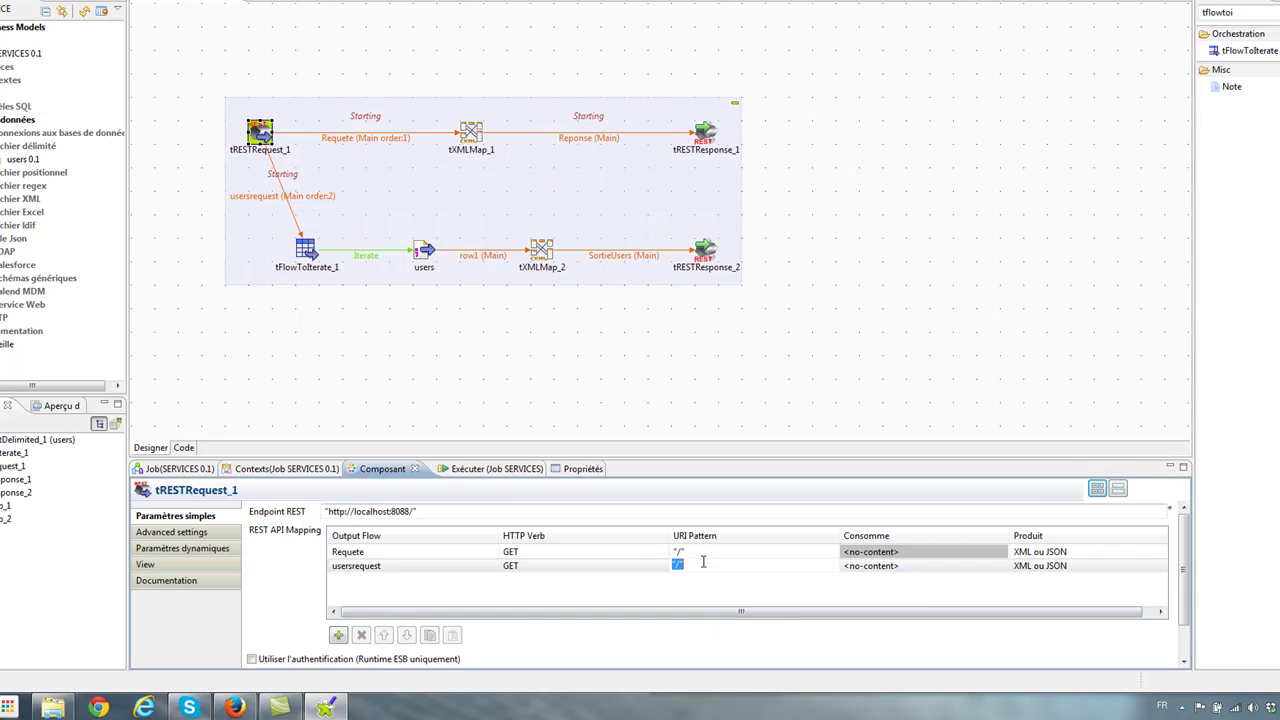
click(703, 566)
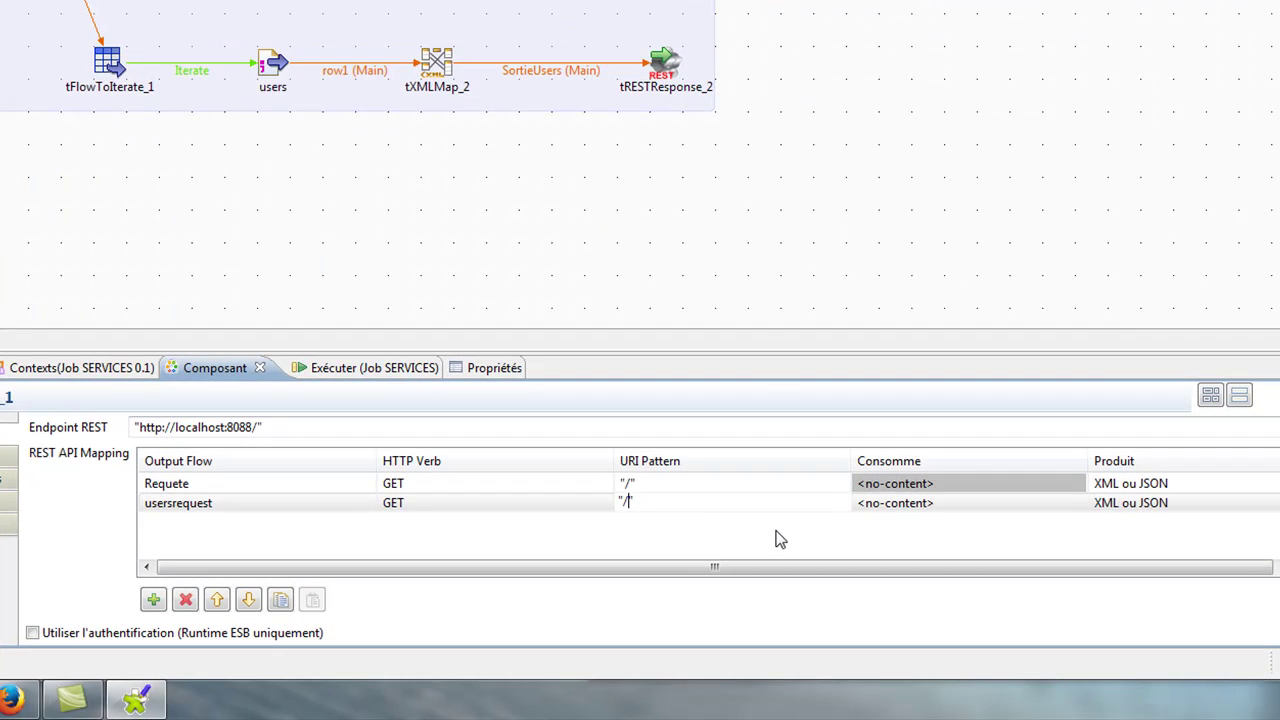
text(users)
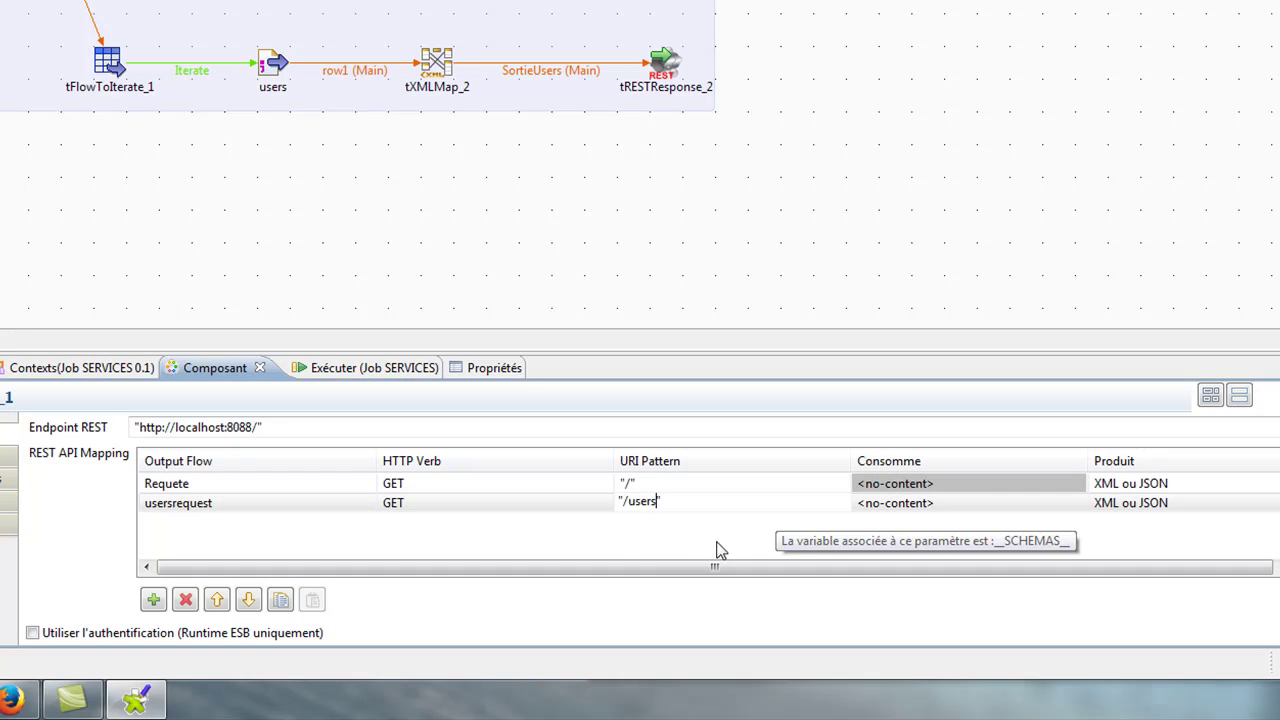
key(Return)
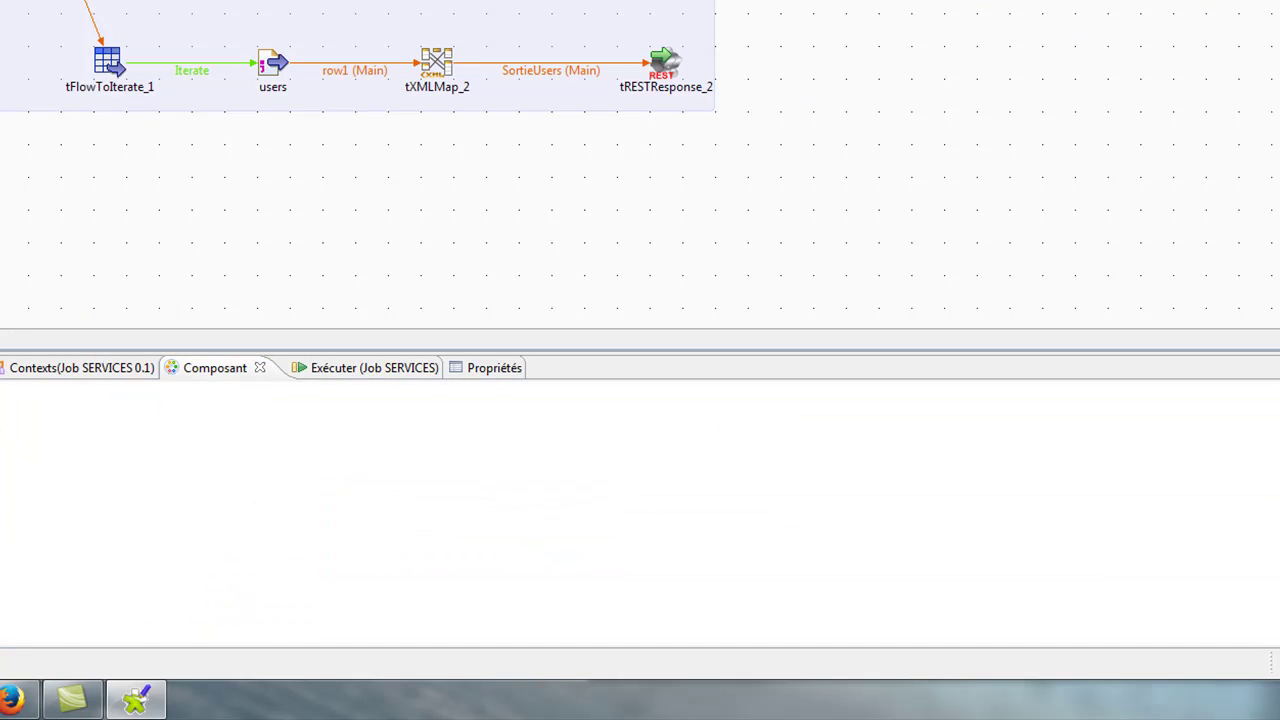
Run the SERVICES job and request localhost:8088 again in Firefox.
click(365, 369)
click(88, 455)
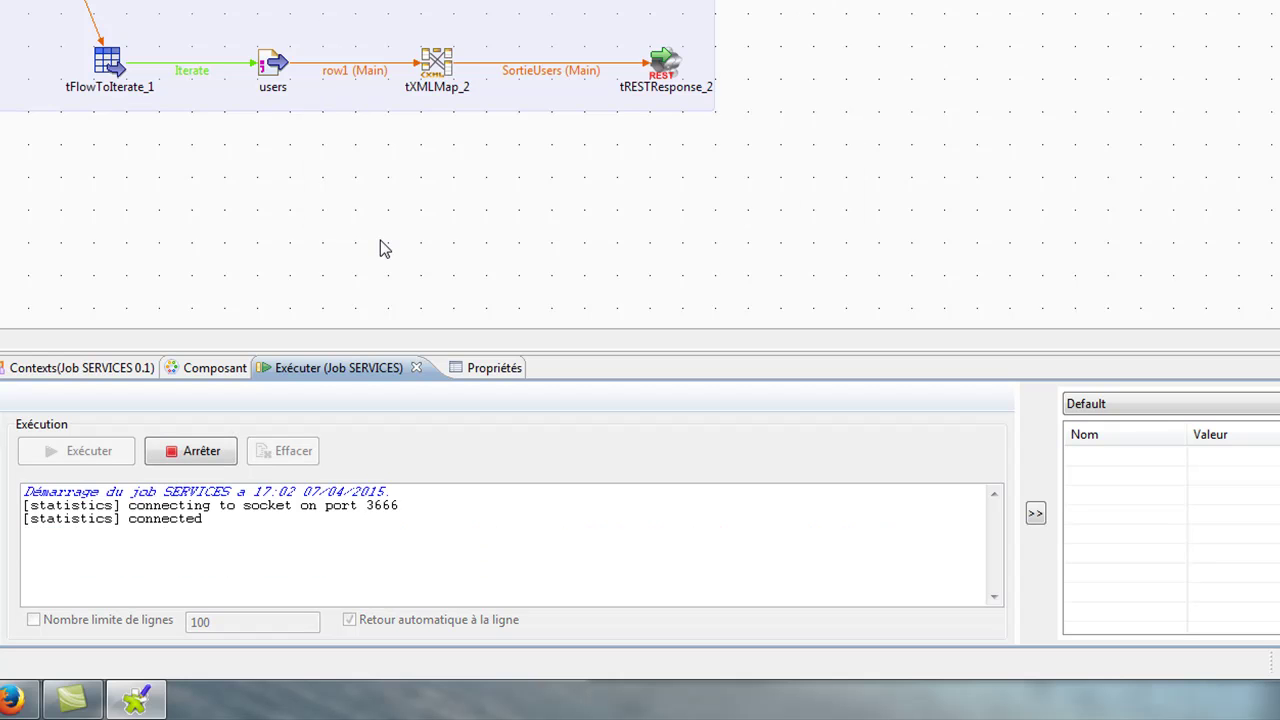
click(15, 703)
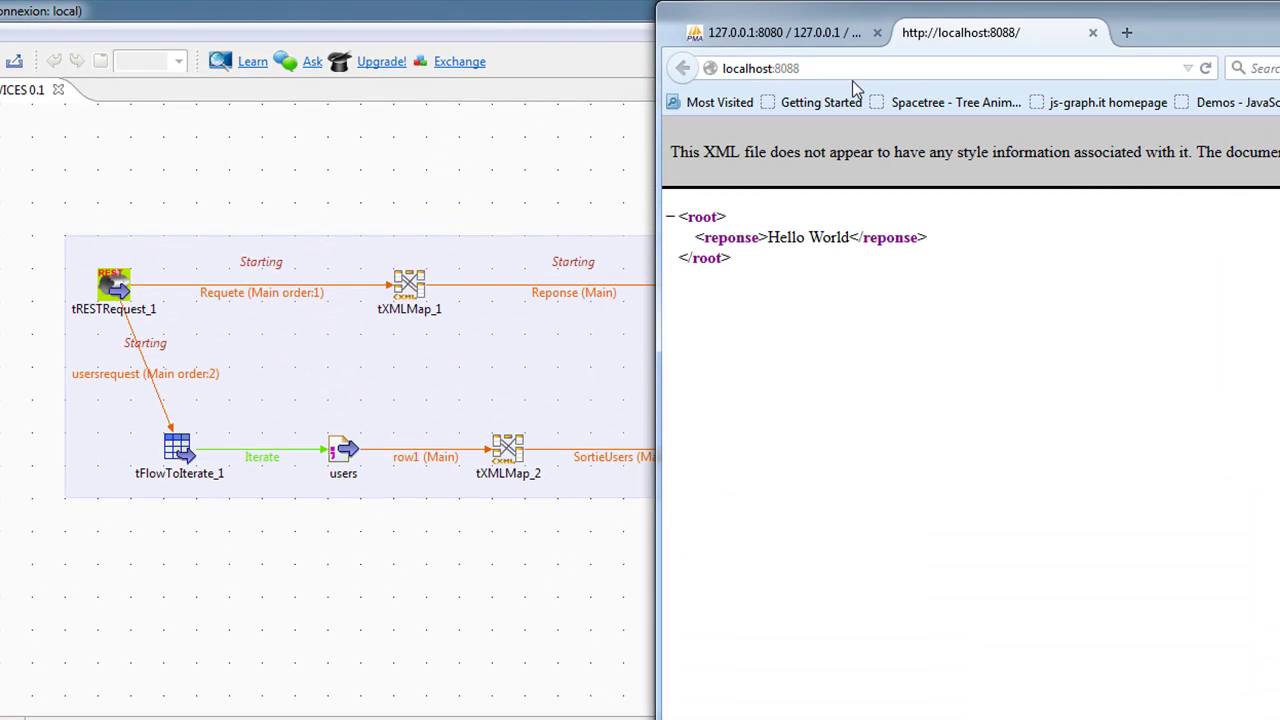
click(1134, 64)
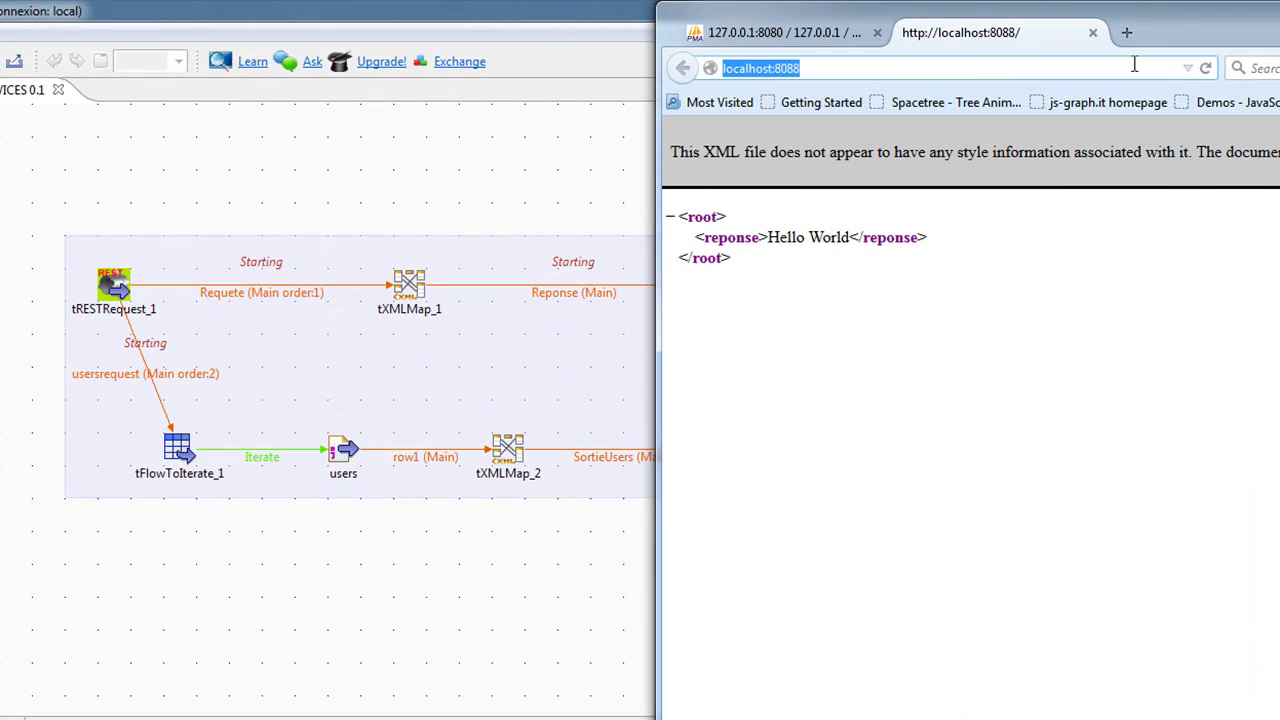
key(Return)
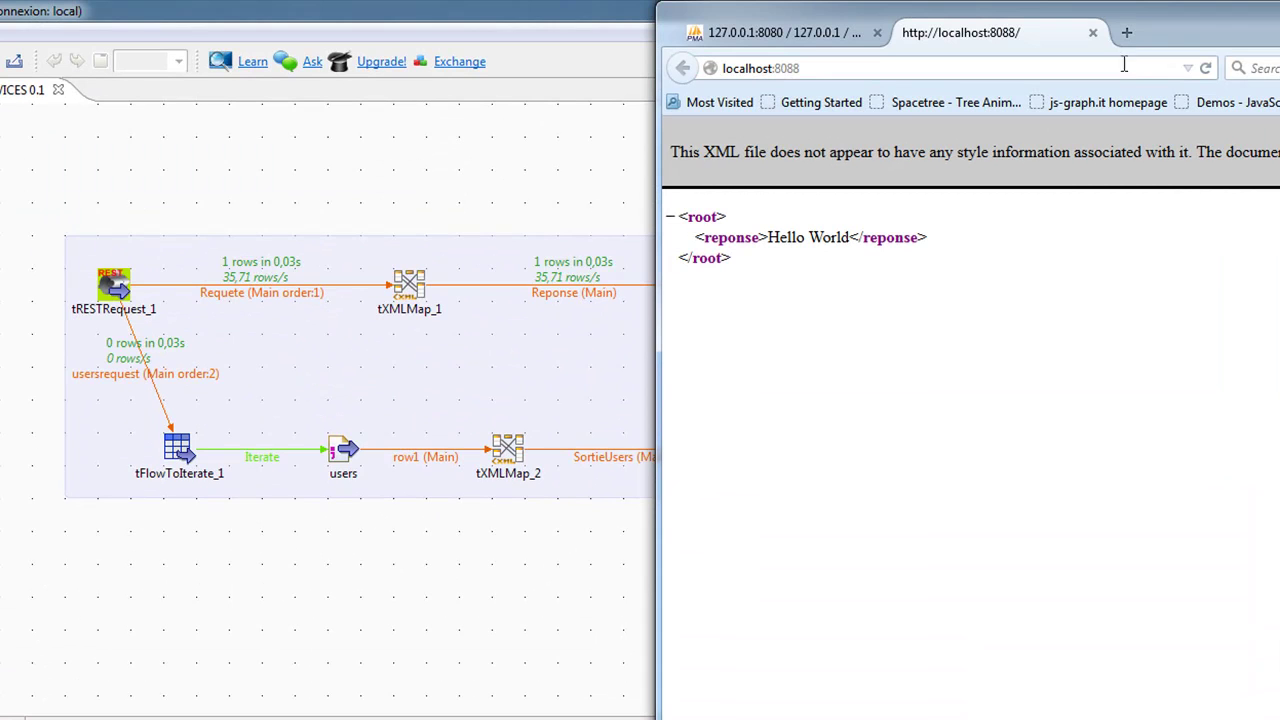
Reload localhost:8088 in Firefox, request localhost:8088/users, and look through the returned XML user list.
click(956, 70)
key(Return)
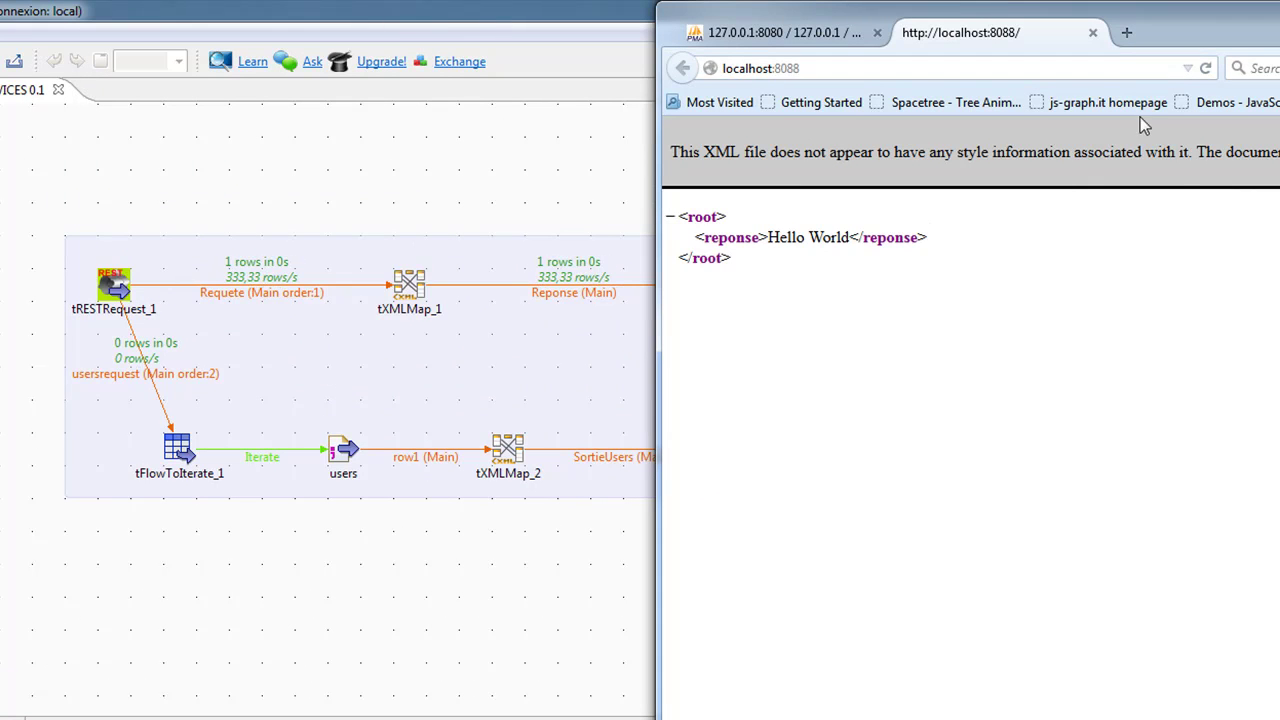
click(966, 69)
click(1027, 63)
text(/users)
key(Return)
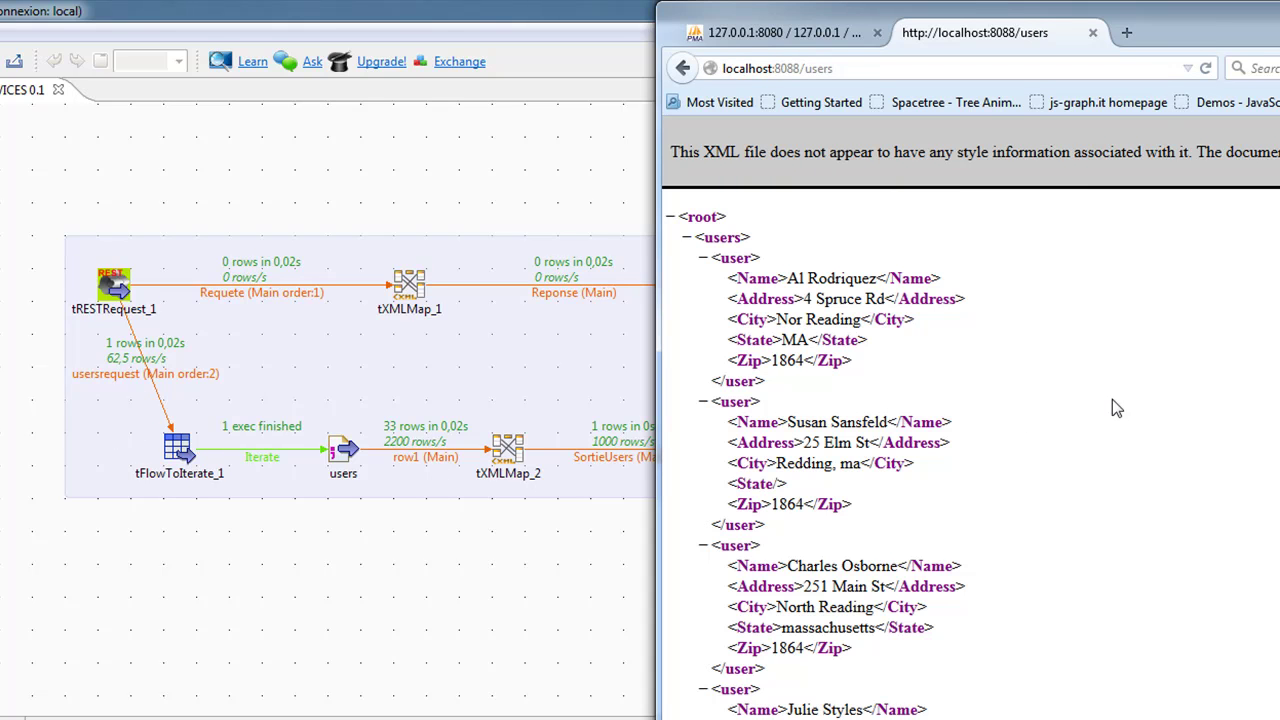
scroll(1117, 408, down, 20)
scroll(1043, 466, up, 20)
Add the mysql 0.1 connection to the SERVICES job as a tMysqlInput component, placed below the users component.
click(475, 142)
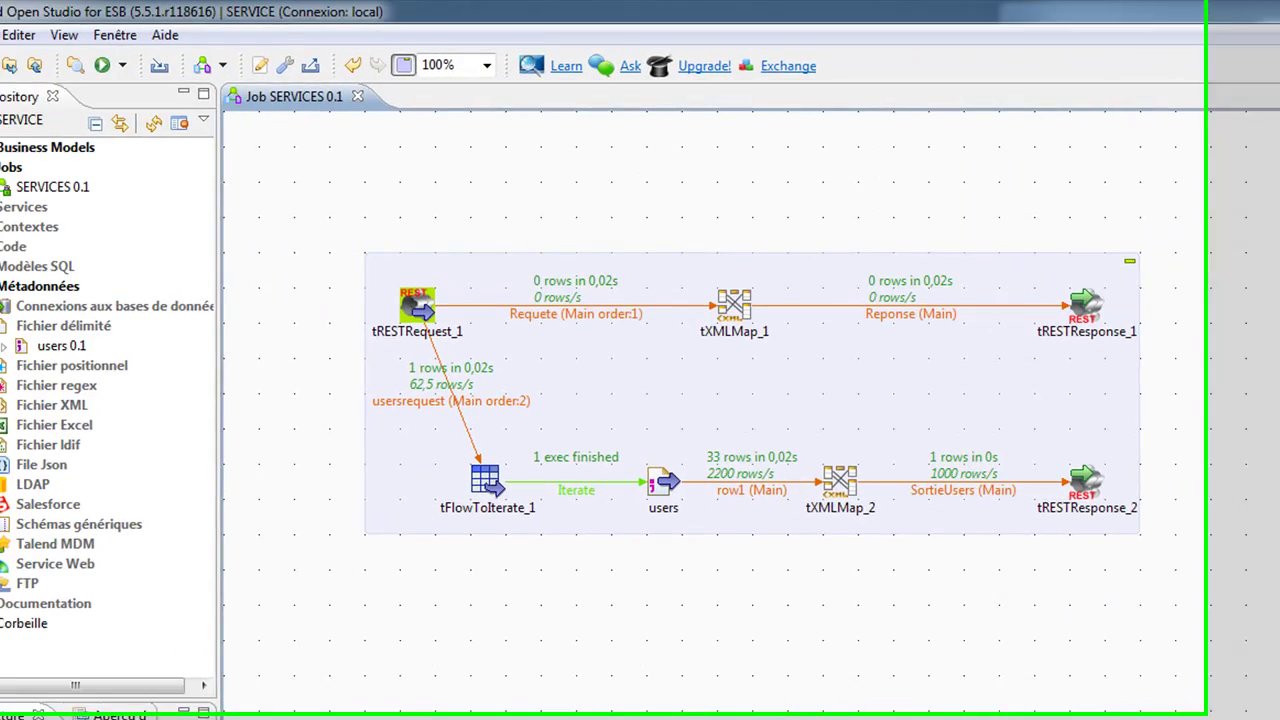
click(40, 310)
double_click(112, 331)
drag(100, 331, 570, 626)
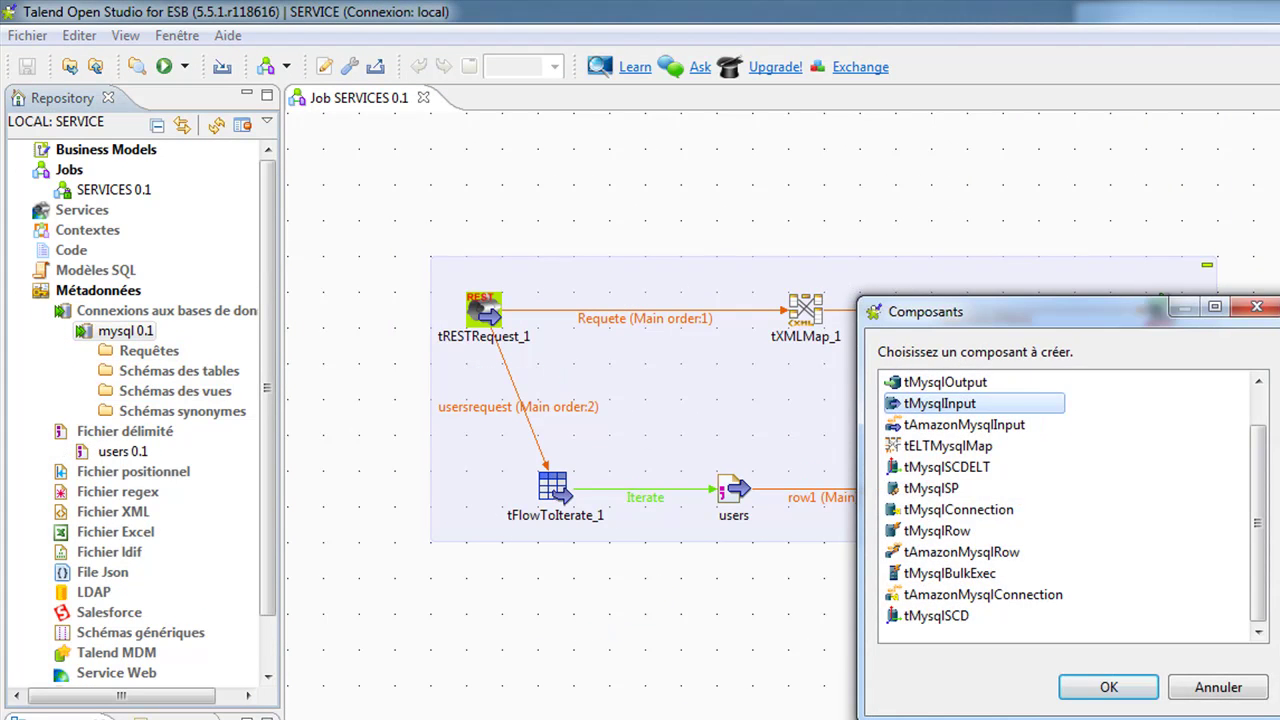
click(1105, 688)
drag(567, 612, 737, 615)
Duplicate tFlowToIterate_1 and place the copy beside the mysql component, below the original.
click(548, 490)
key(ctrl+c)
key(ctrl+v)
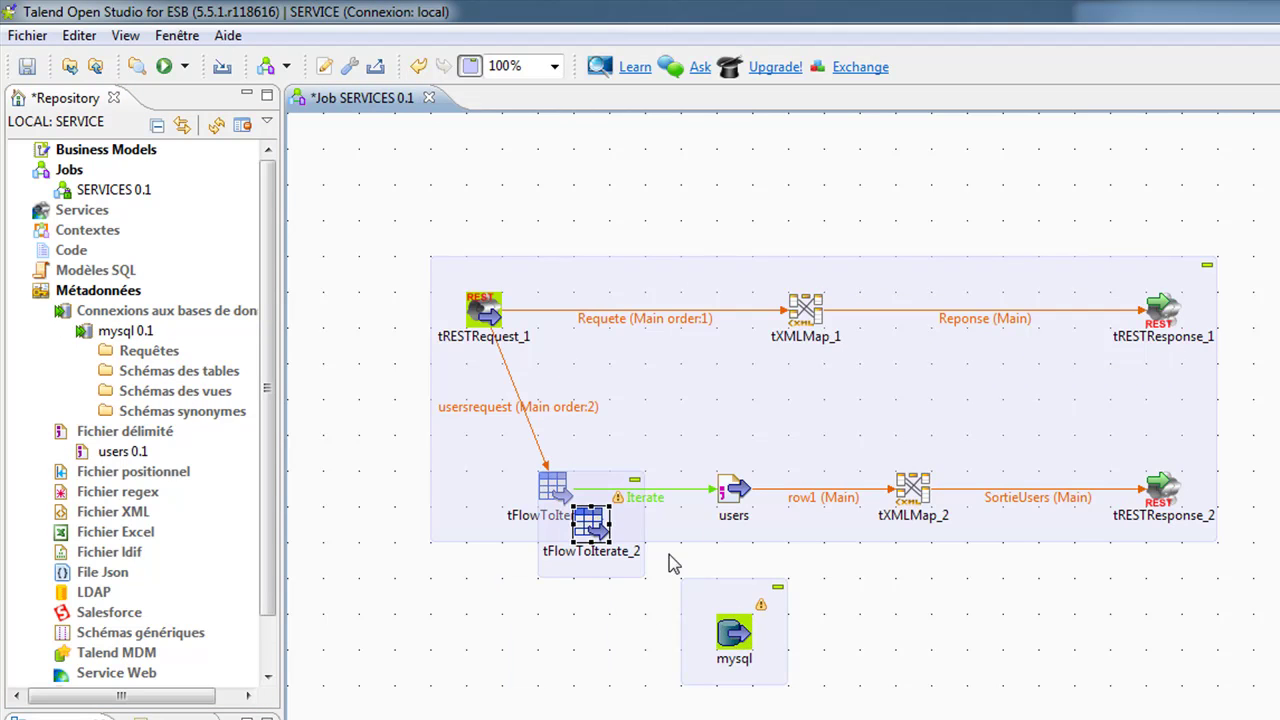
drag(593, 530, 560, 630)
Draw a new output row from tRESTRequest_1 to tFlowToIterate_2 and start entering its name.
right_click(478, 312)
mouse_move(600, 325)
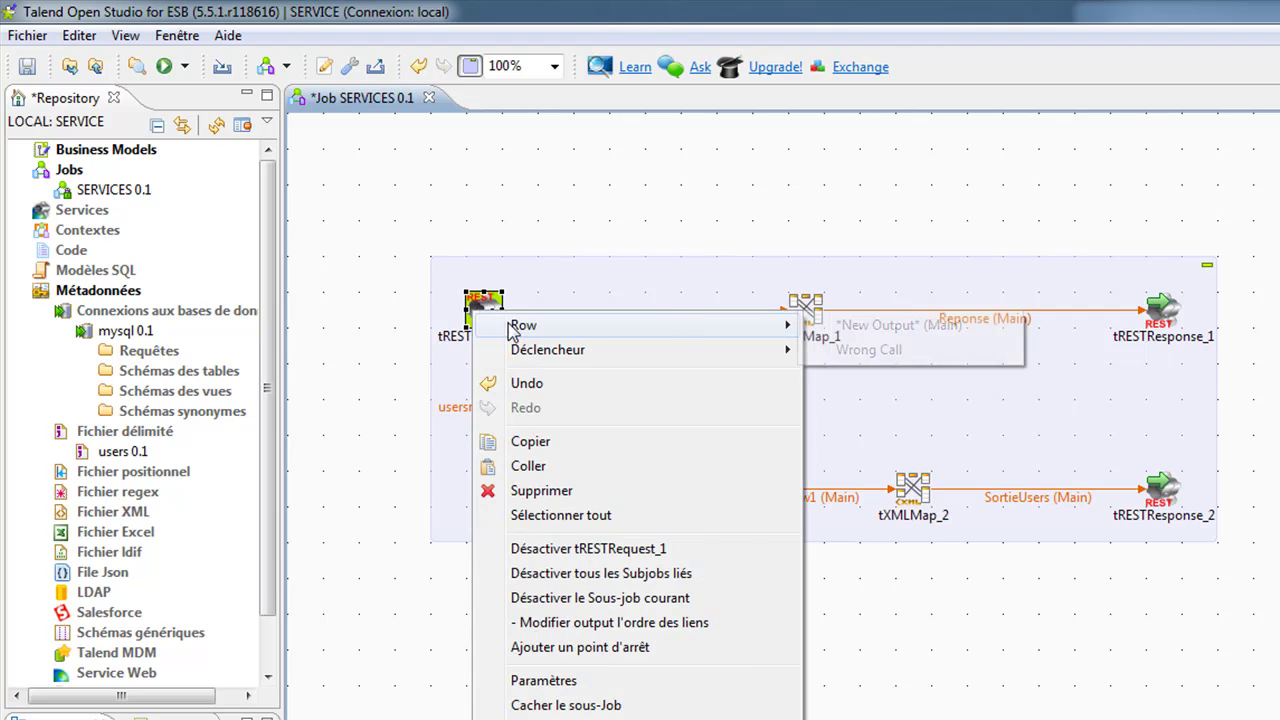
click(889, 325)
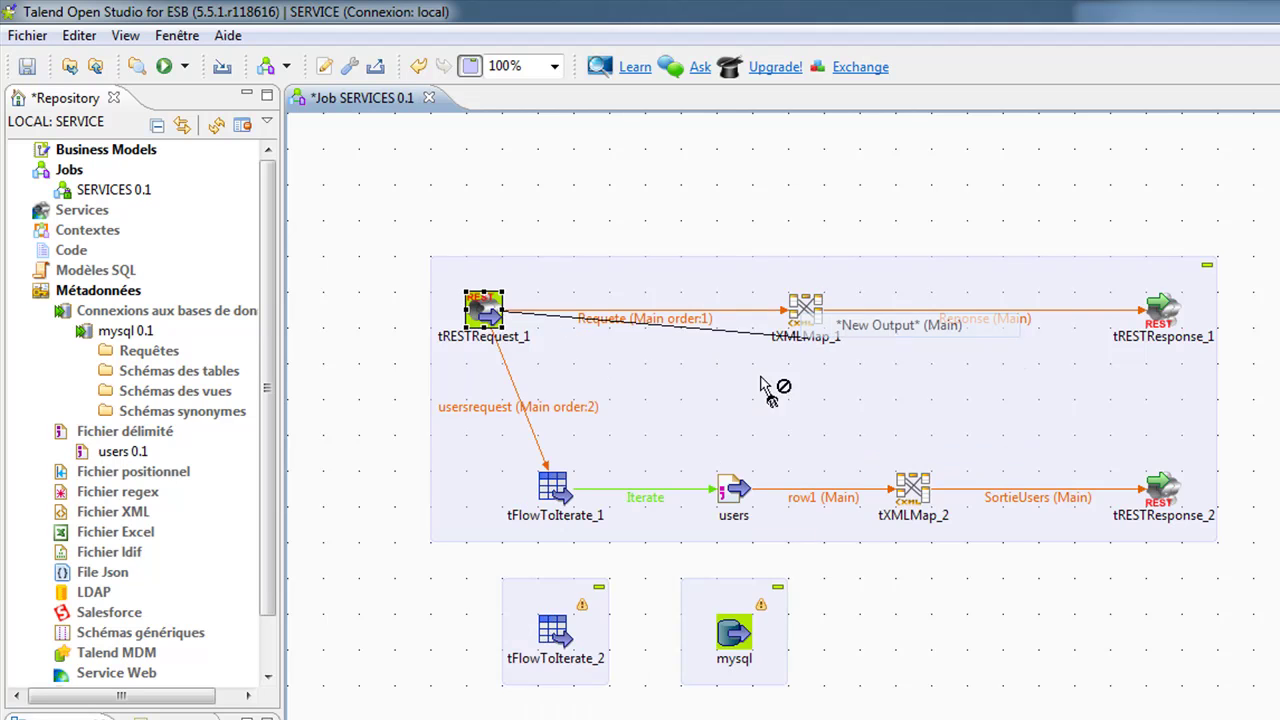
click(548, 638)
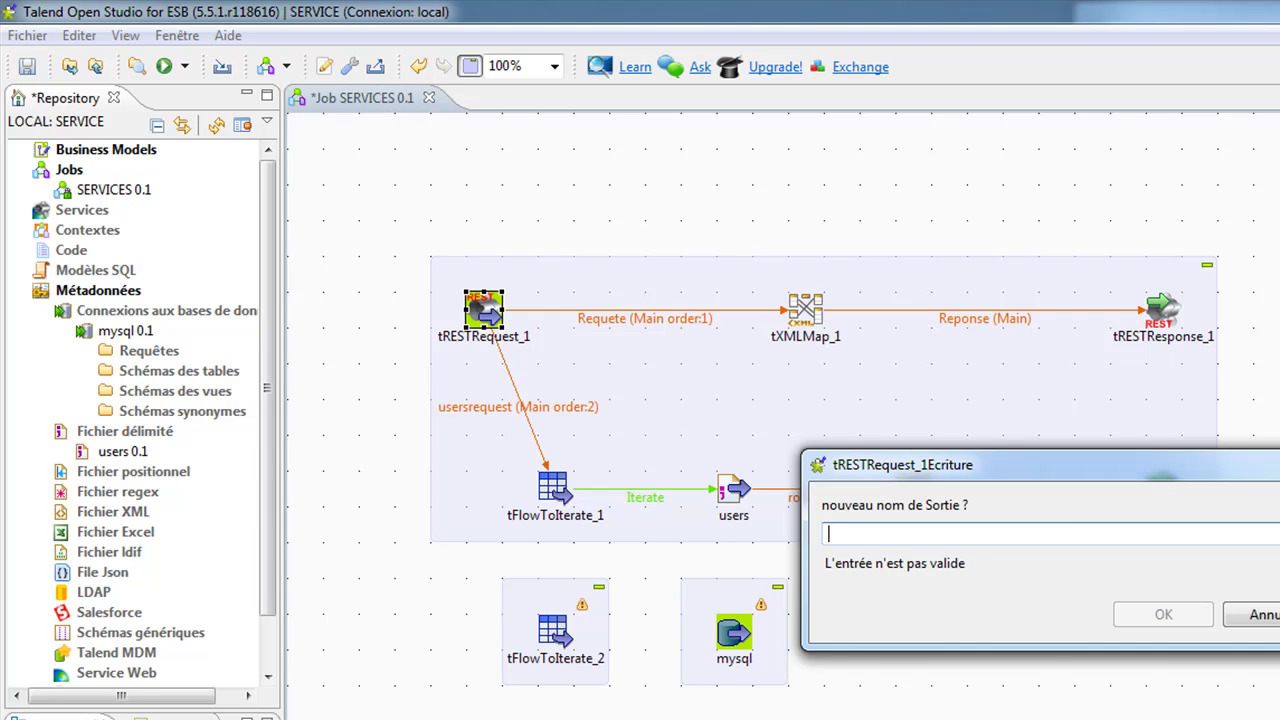
text(custo)
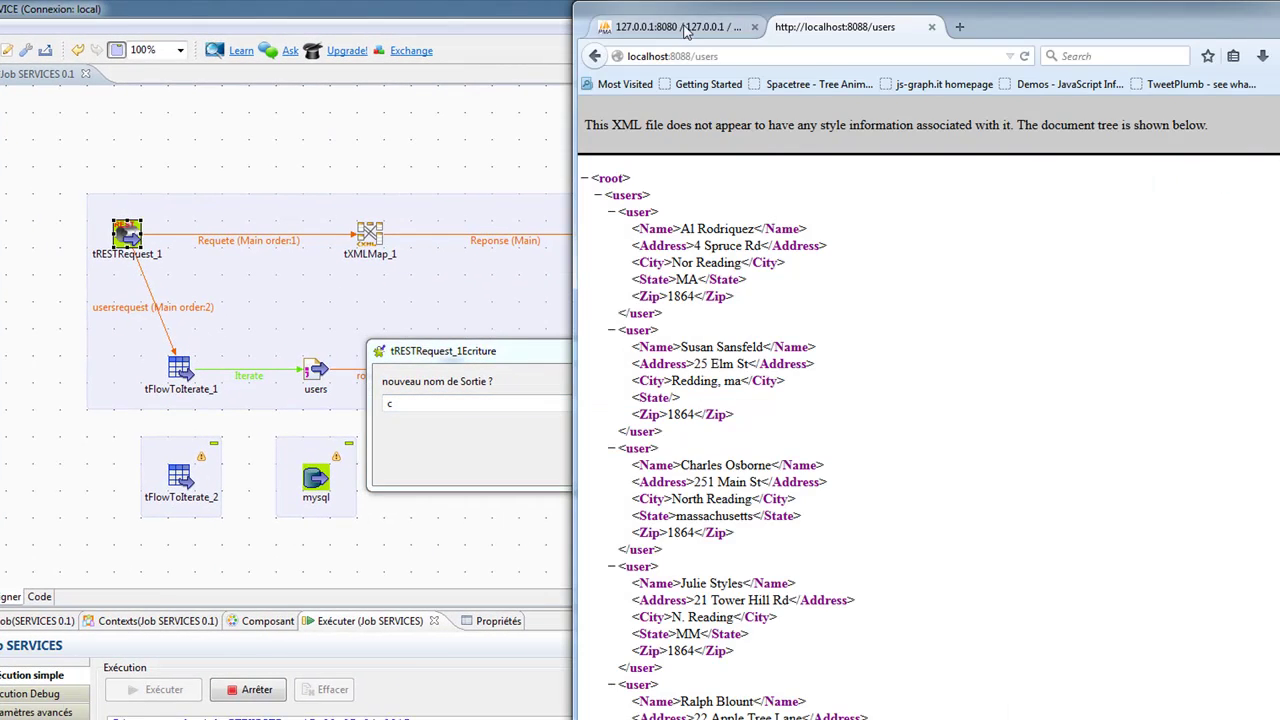
Examine the columns and records of the cust table of the crm database in phpMyAdmin.
click(686, 28)
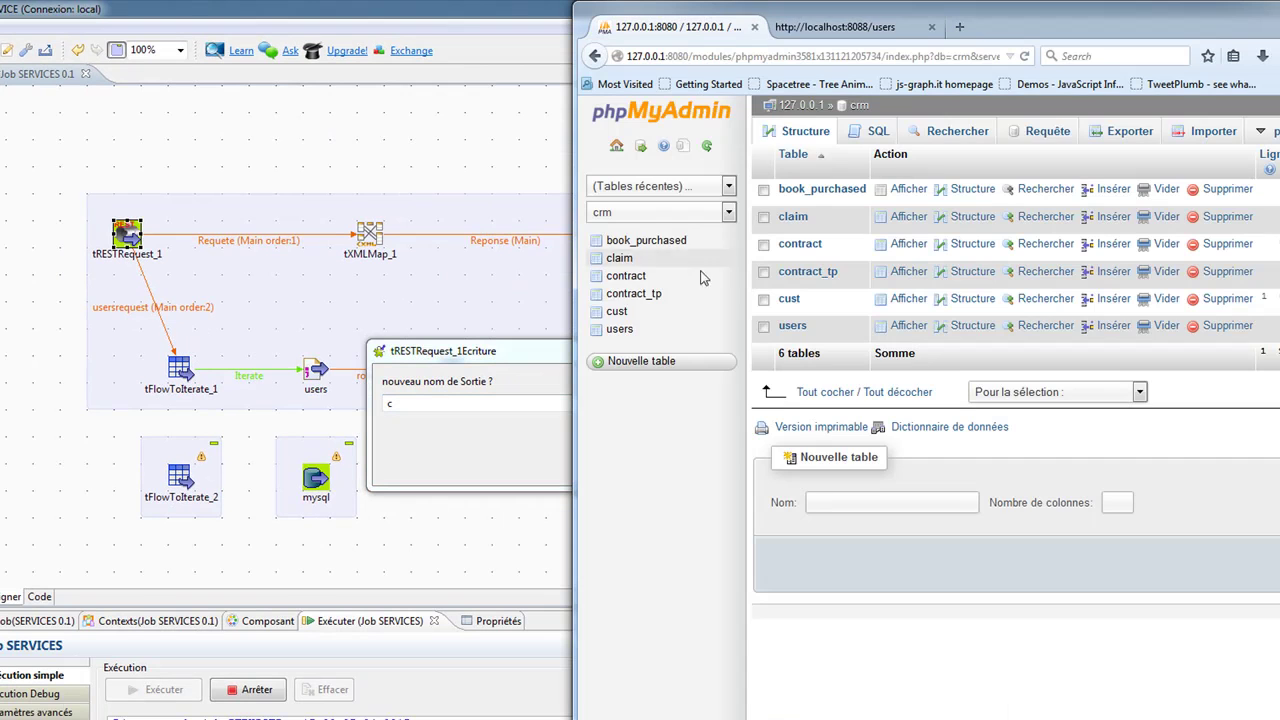
click(616, 312)
scroll(1068, 400, down, 5)
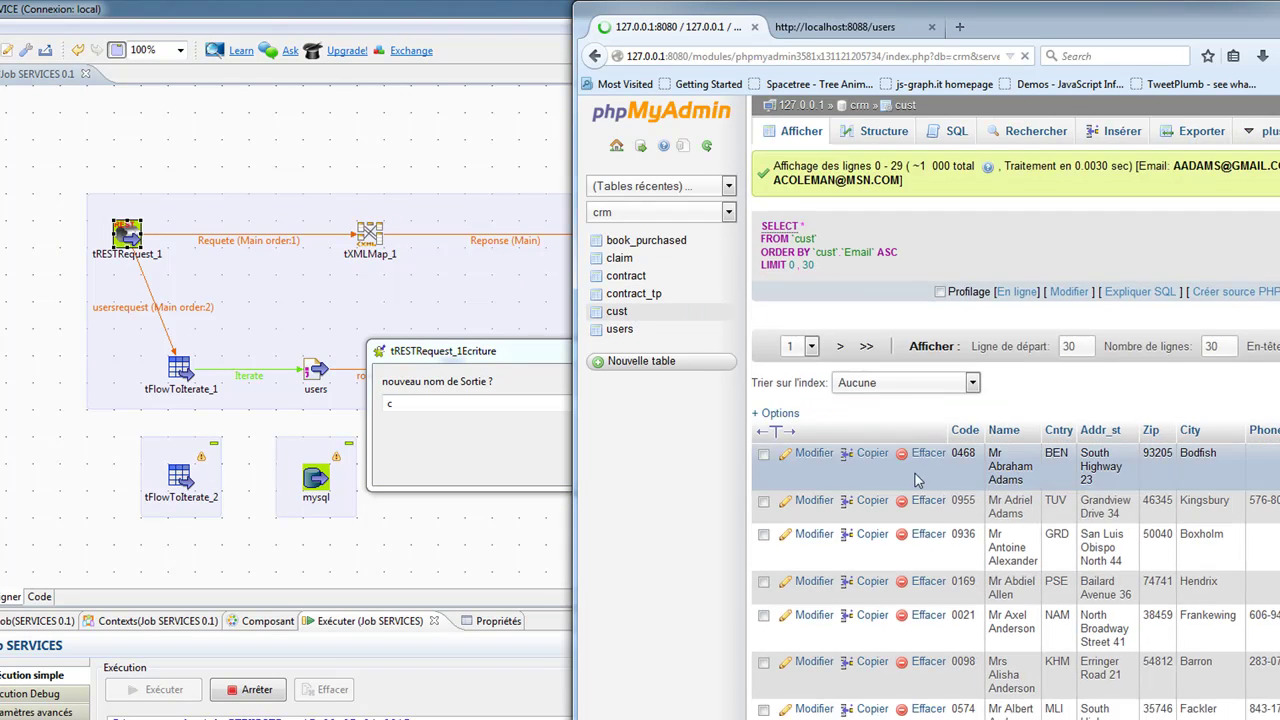
scroll(1068, 400, down, 8)
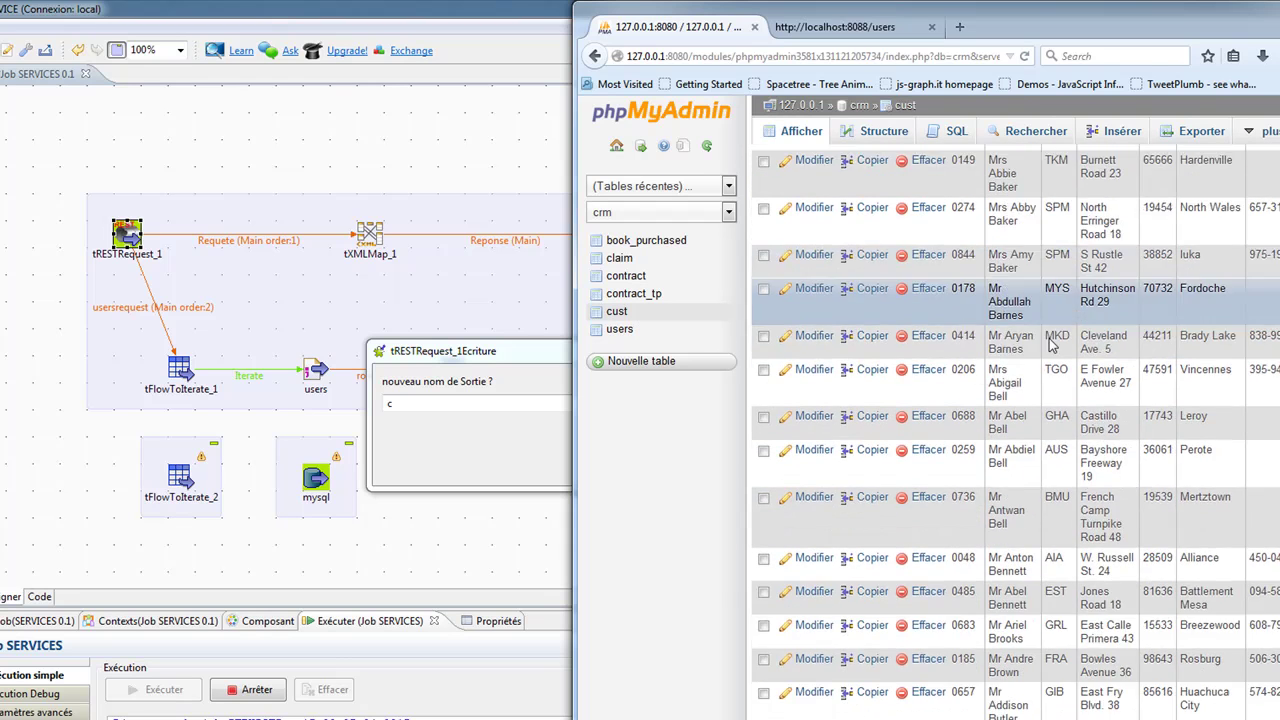
scroll(1068, 400, up, 15)
Name the new output customers in Talend and link tFlowToIterate_2 to the mysql component with an Iterate row.
click(70, 471)
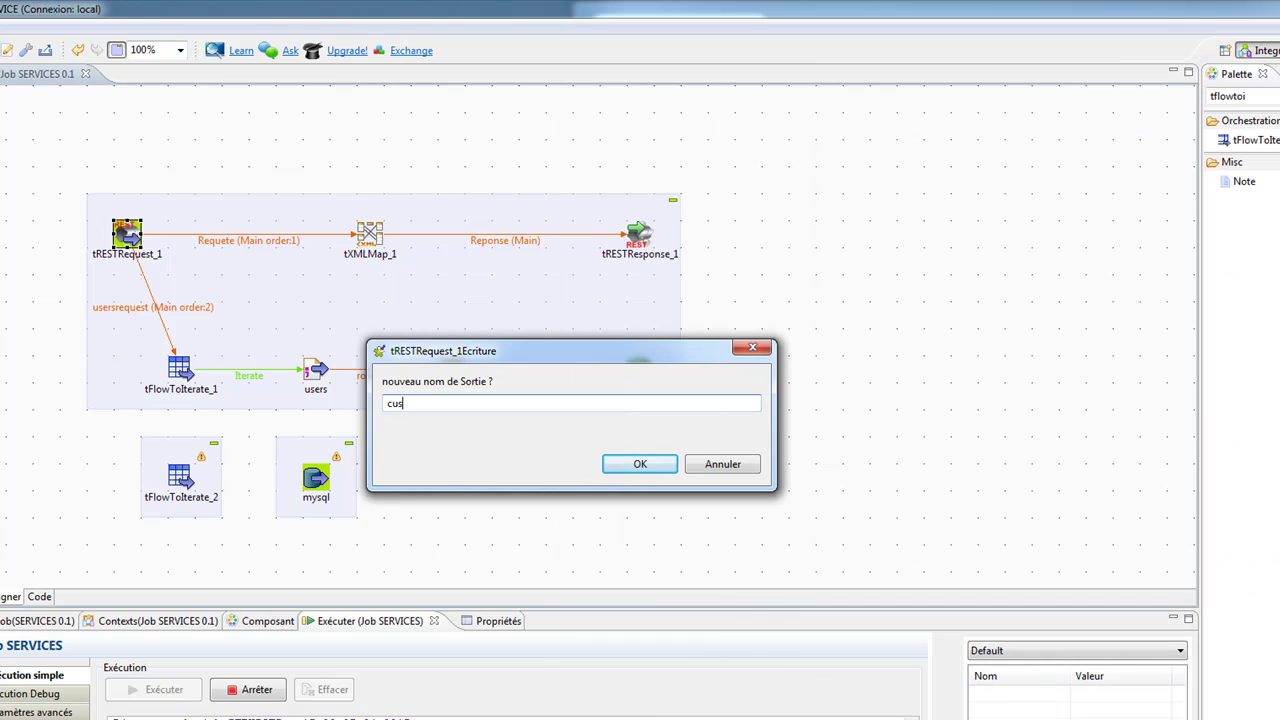
click(637, 466)
click(178, 476)
right_click(178, 476)
mouse_move(266, 486)
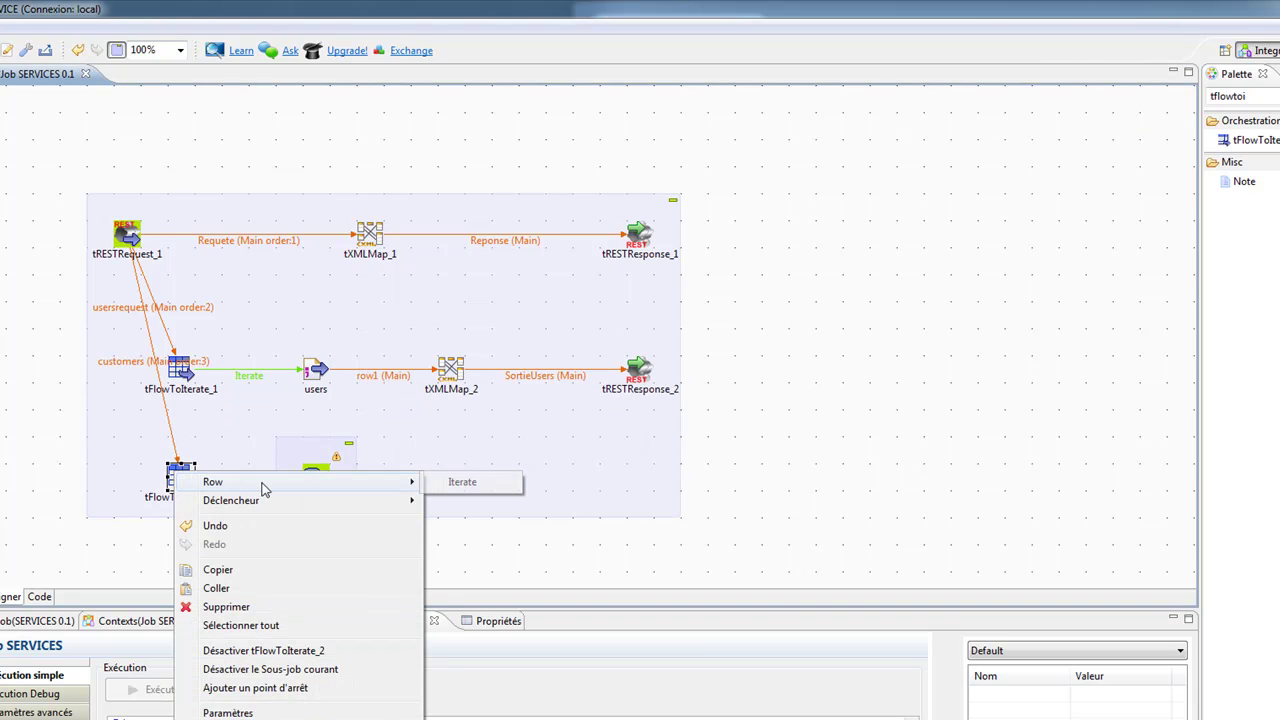
click(491, 486)
click(312, 476)
Open the schema of the mysql component for editing and add three columns.
click(314, 478)
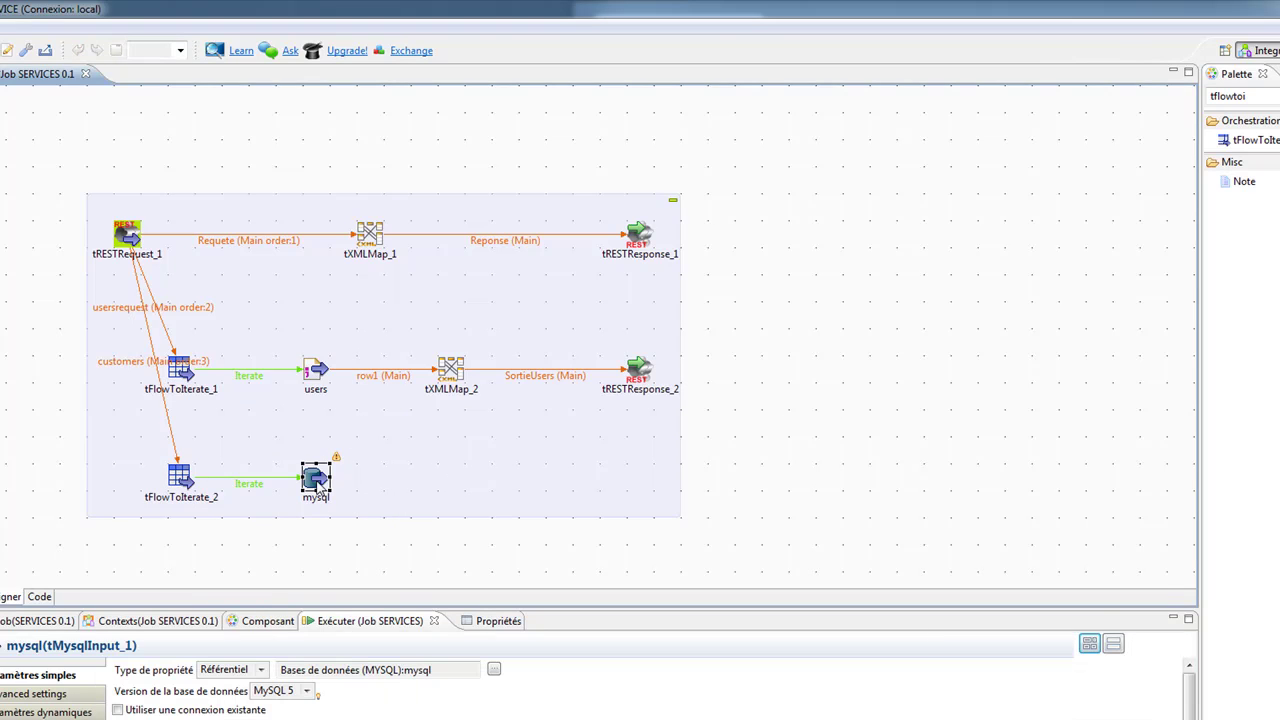
drag(537, 610, 530, 456)
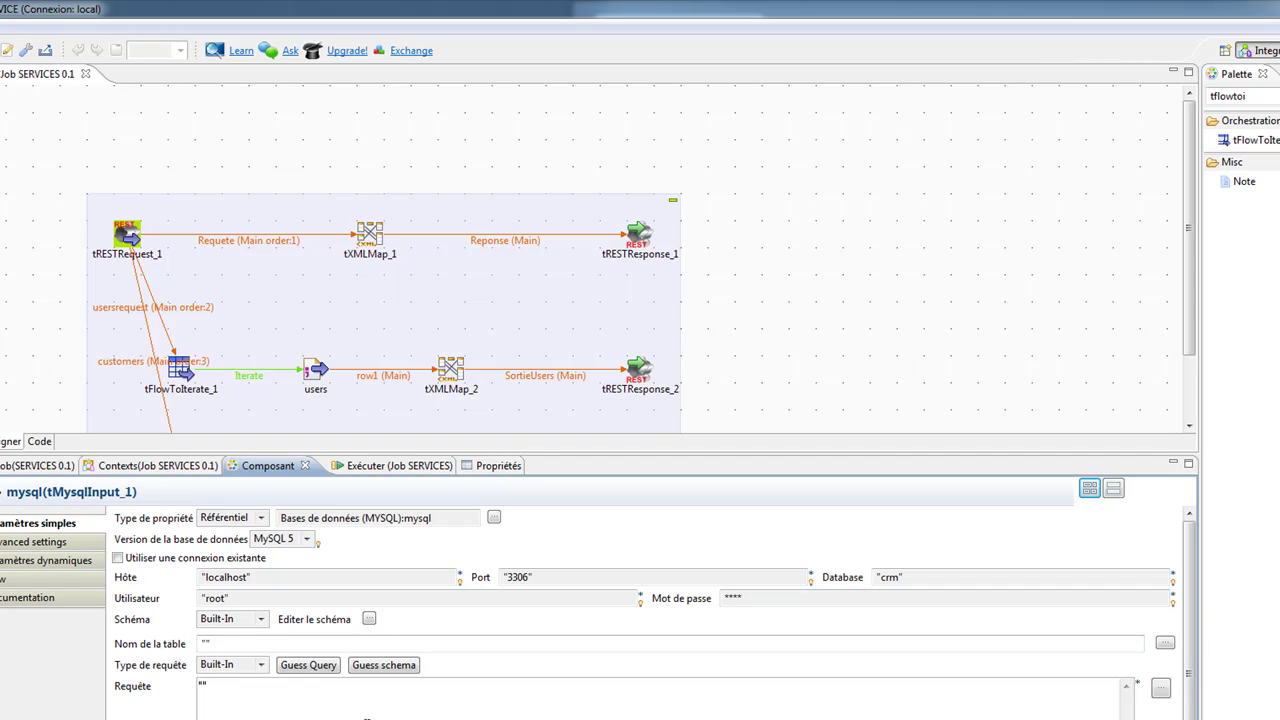
click(369, 619)
key(alt+Tab)
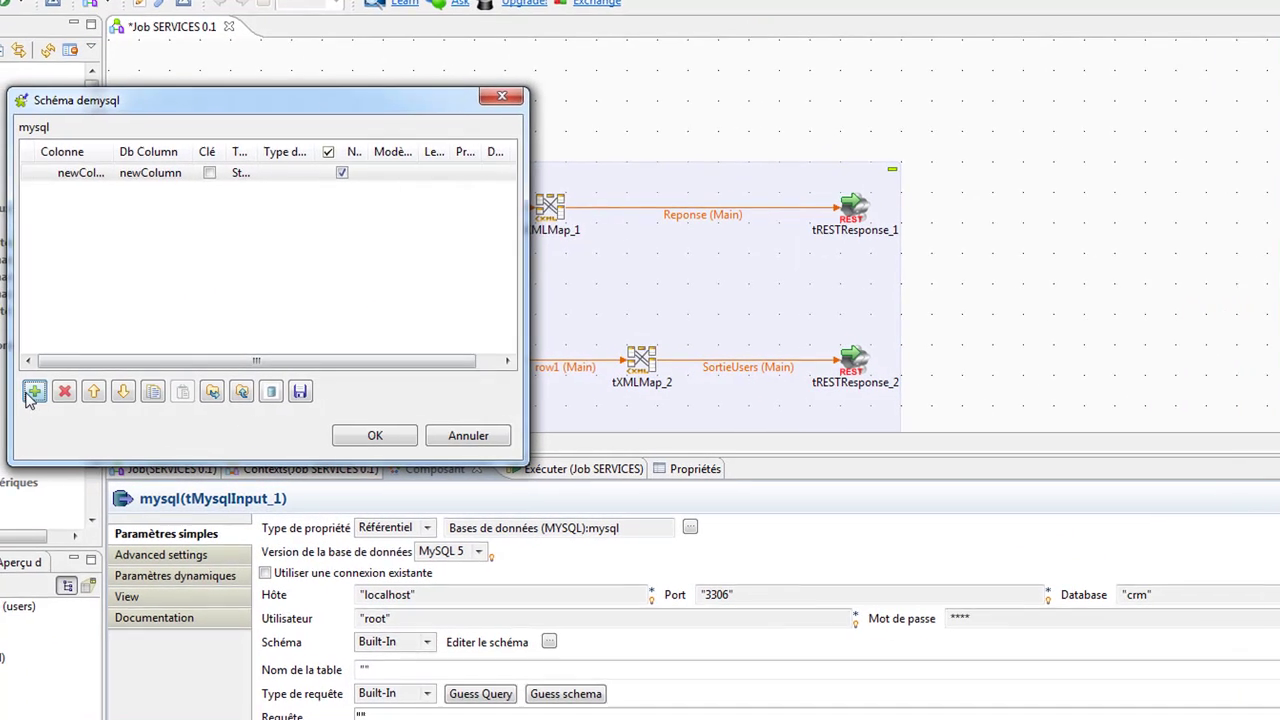
click(35, 391)
click(35, 391)
Set the Db Column of the first schema column to Code, checking the field names in the cust table.
click(85, 172)
key(alt+Tab)
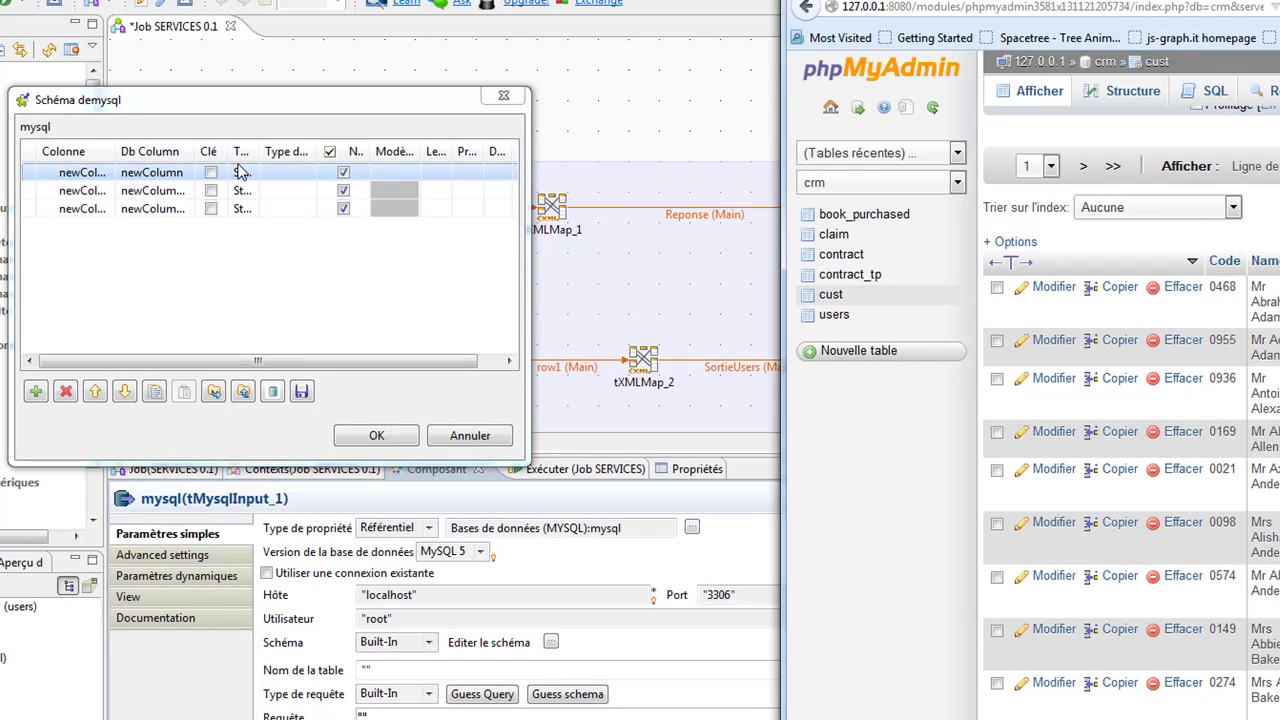
click(155, 171)
text(Code)
key(alt+Tab)
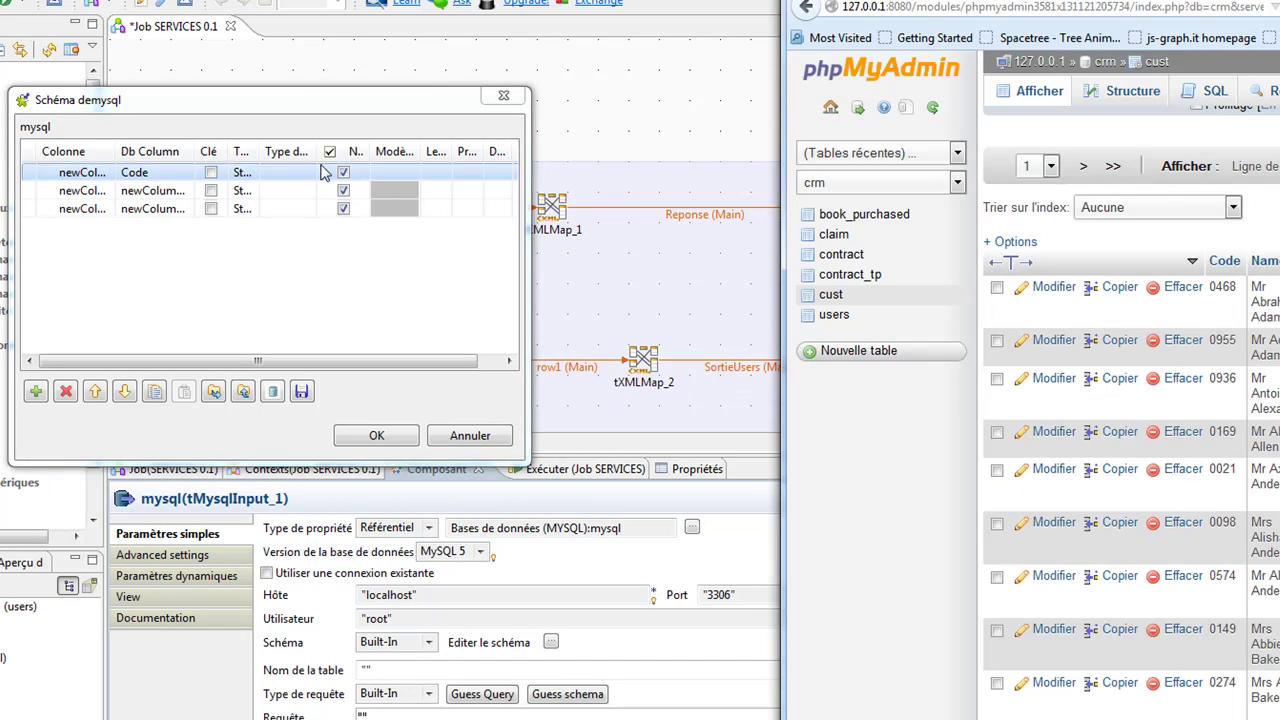
key(alt+Tab)
Set the Db Column of the second and third schema columns to Name and Cntry, and accept the schema.
click(152, 190)
text(Name)
click(165, 208)
text(Cntry)
key(alt+Tab)
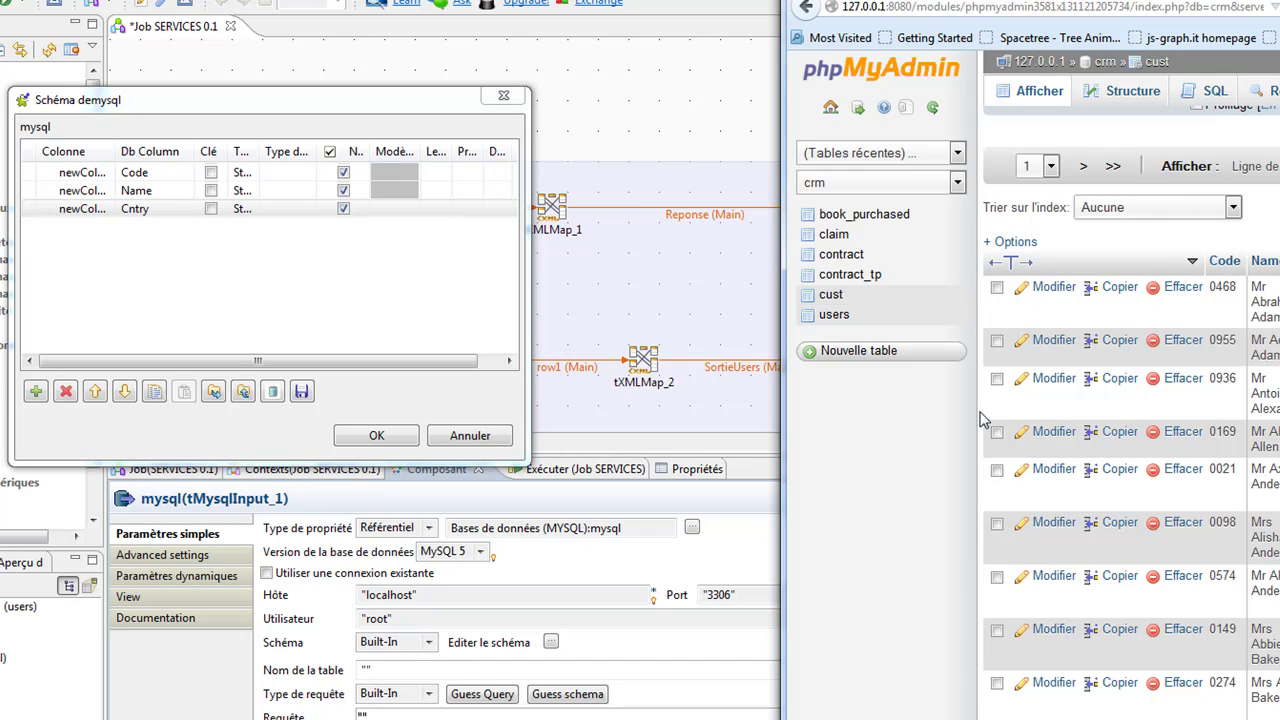
click(226, 269)
click(151, 209)
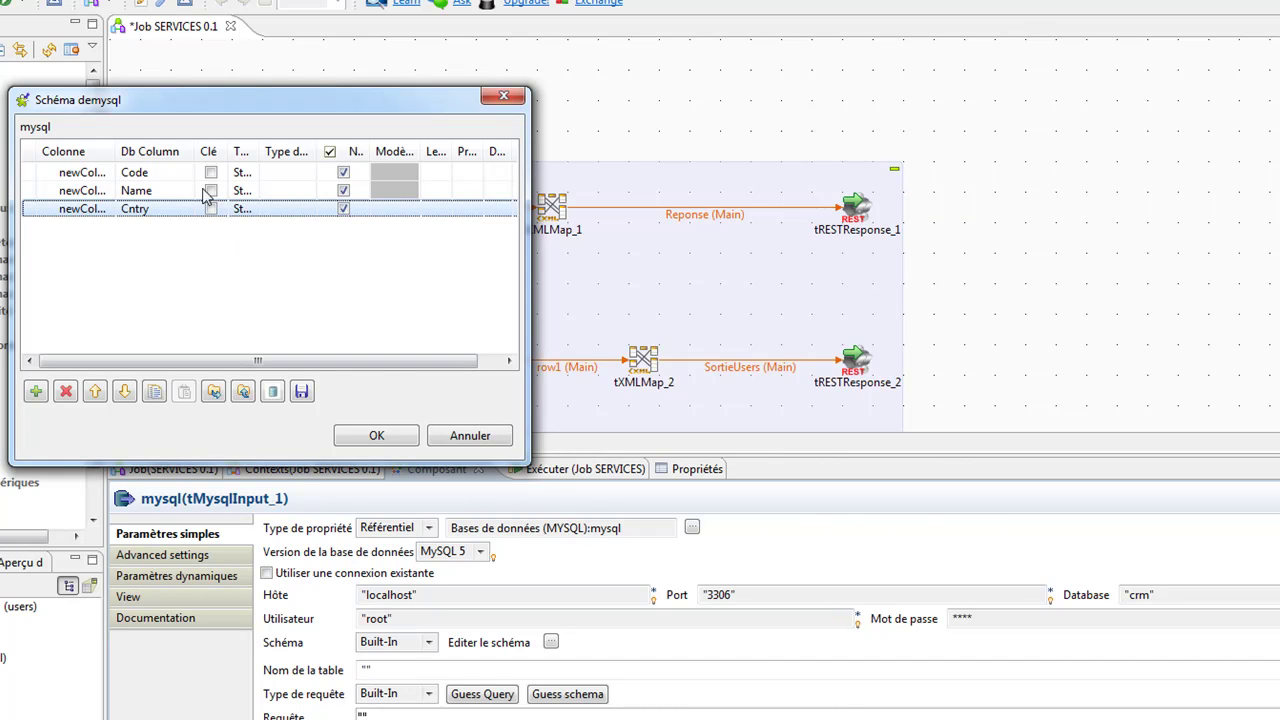
click(378, 436)
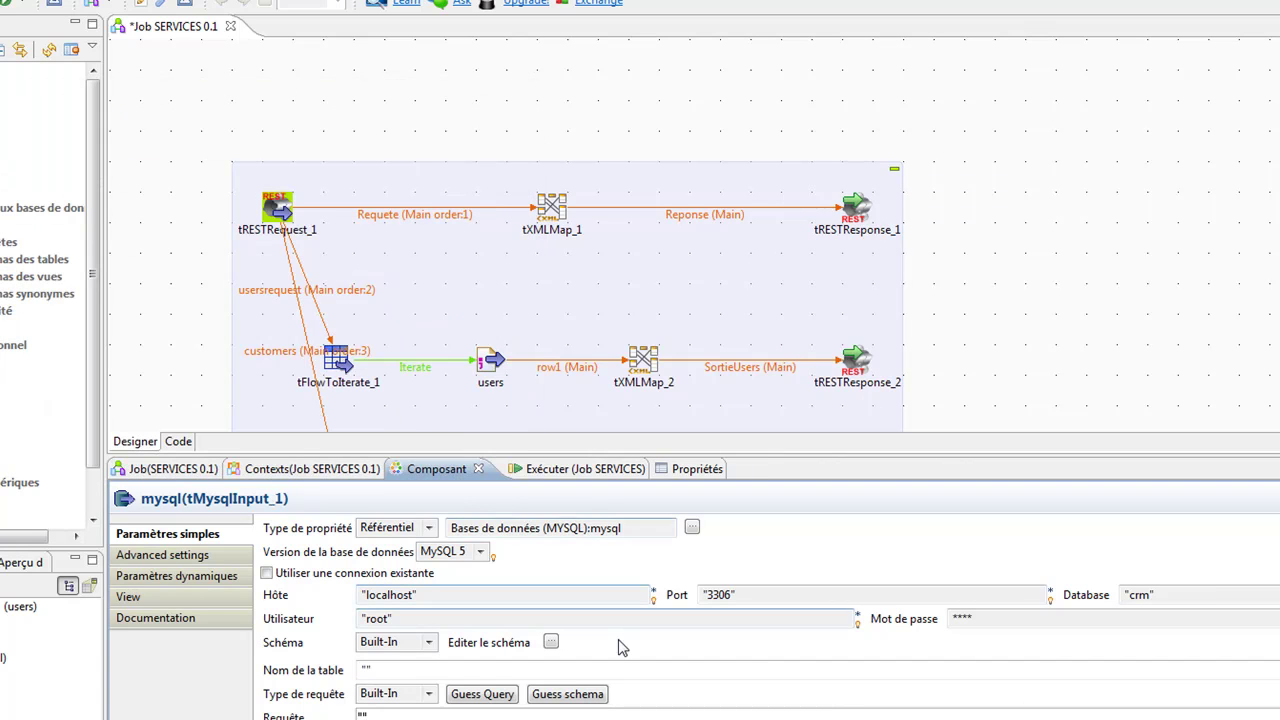
Generate the mysql component's query from its schema with Guess Query and set its table name to "cust".
click(1165, 245)
scroll(250, 268, down, 3)
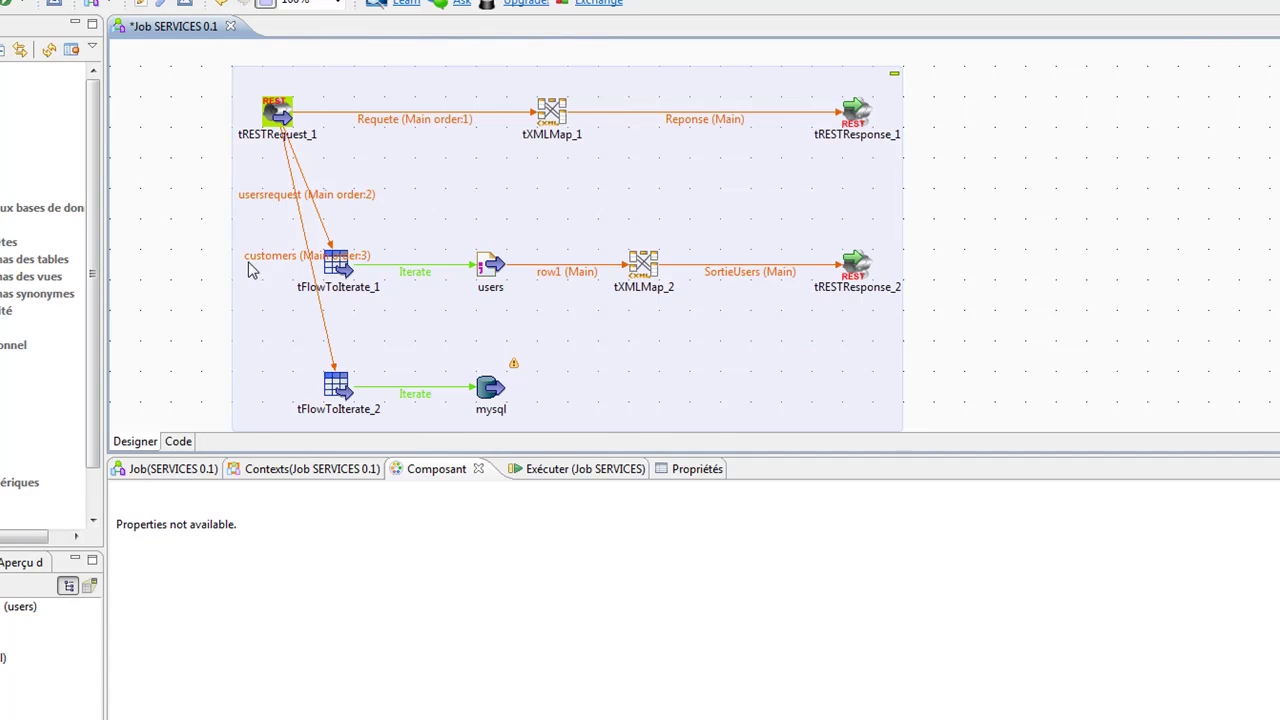
click(337, 383)
click(491, 385)
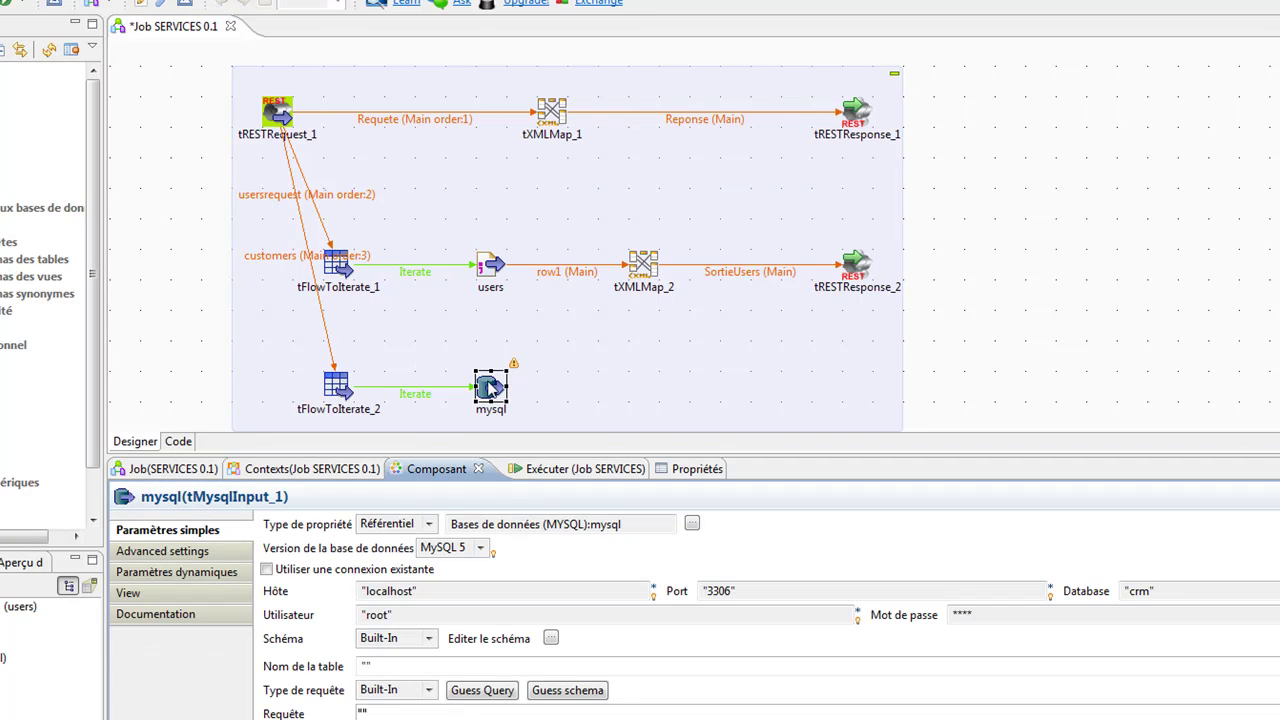
click(481, 690)
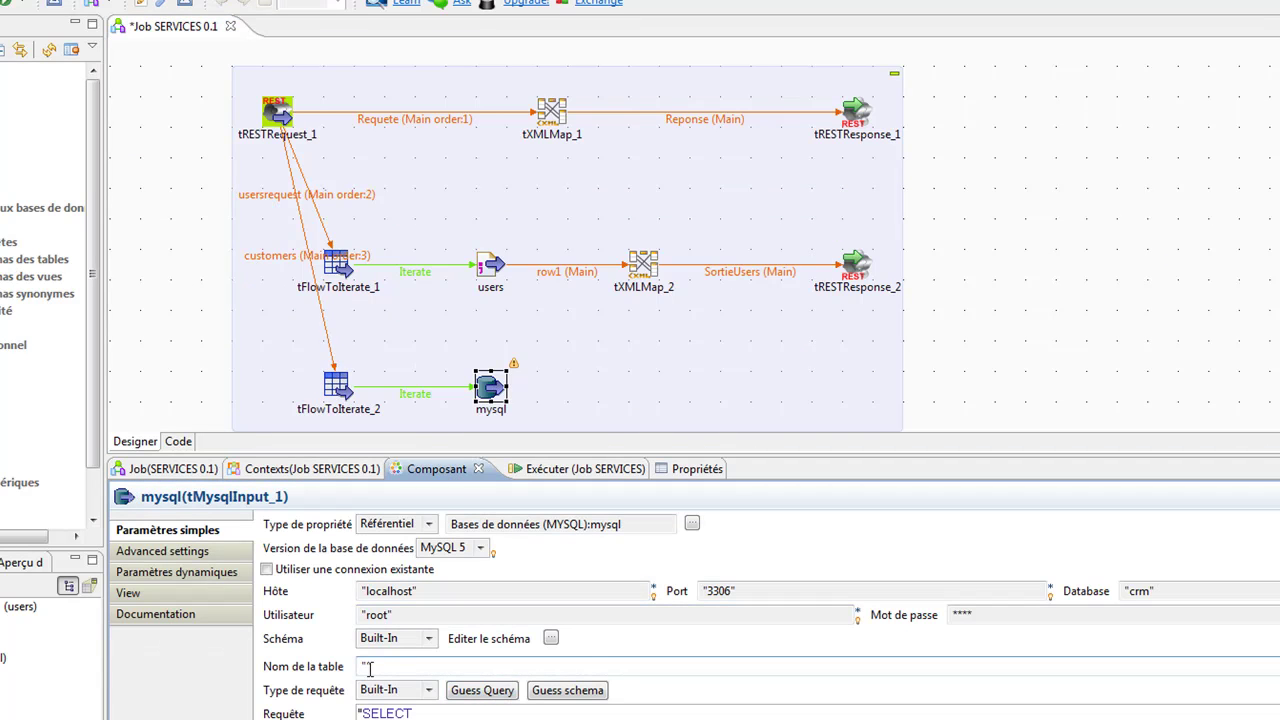
key(alt+Tab)
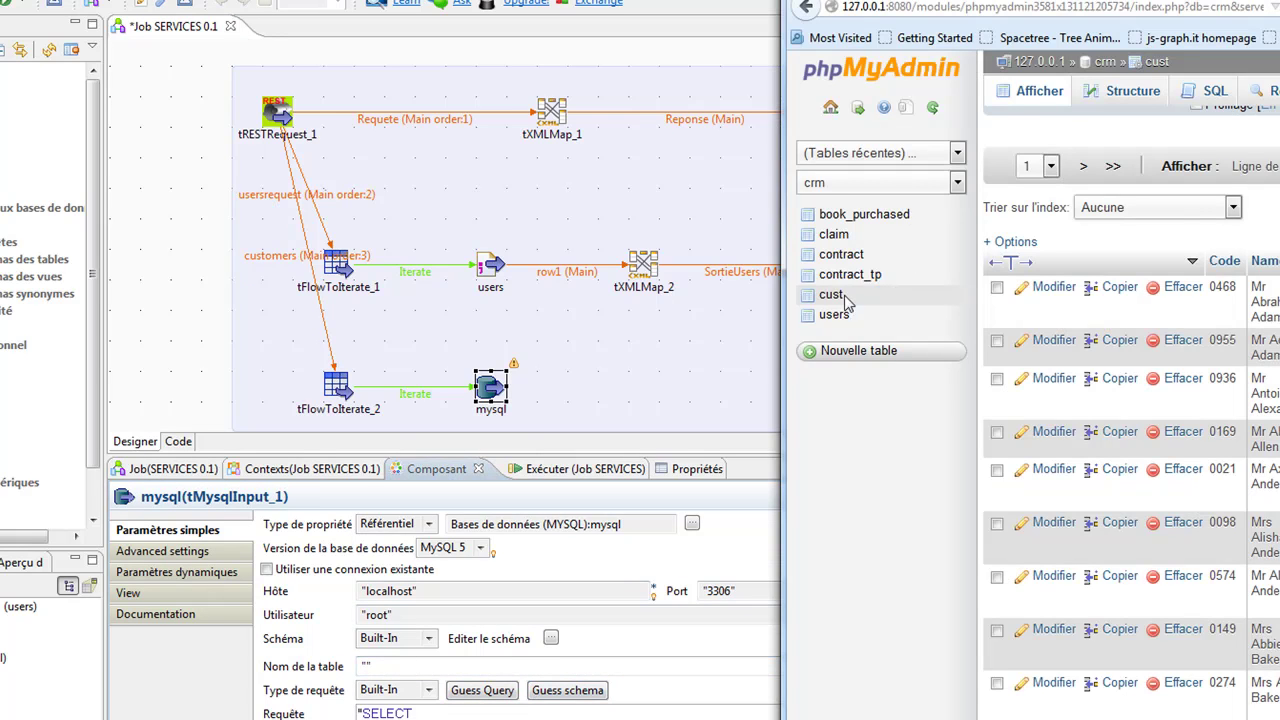
key(alt+Tab)
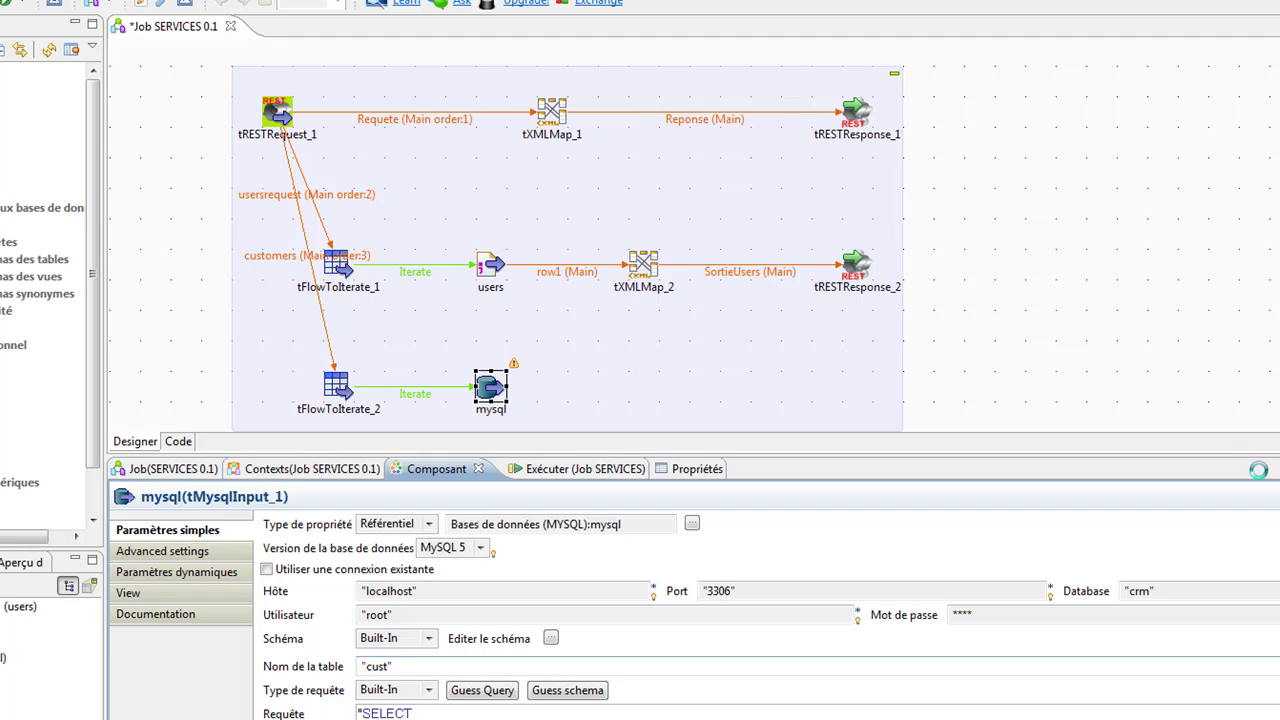
Set the URI pattern of the customers flow in tRESTRequest_1 to "/customers".
click(283, 113)
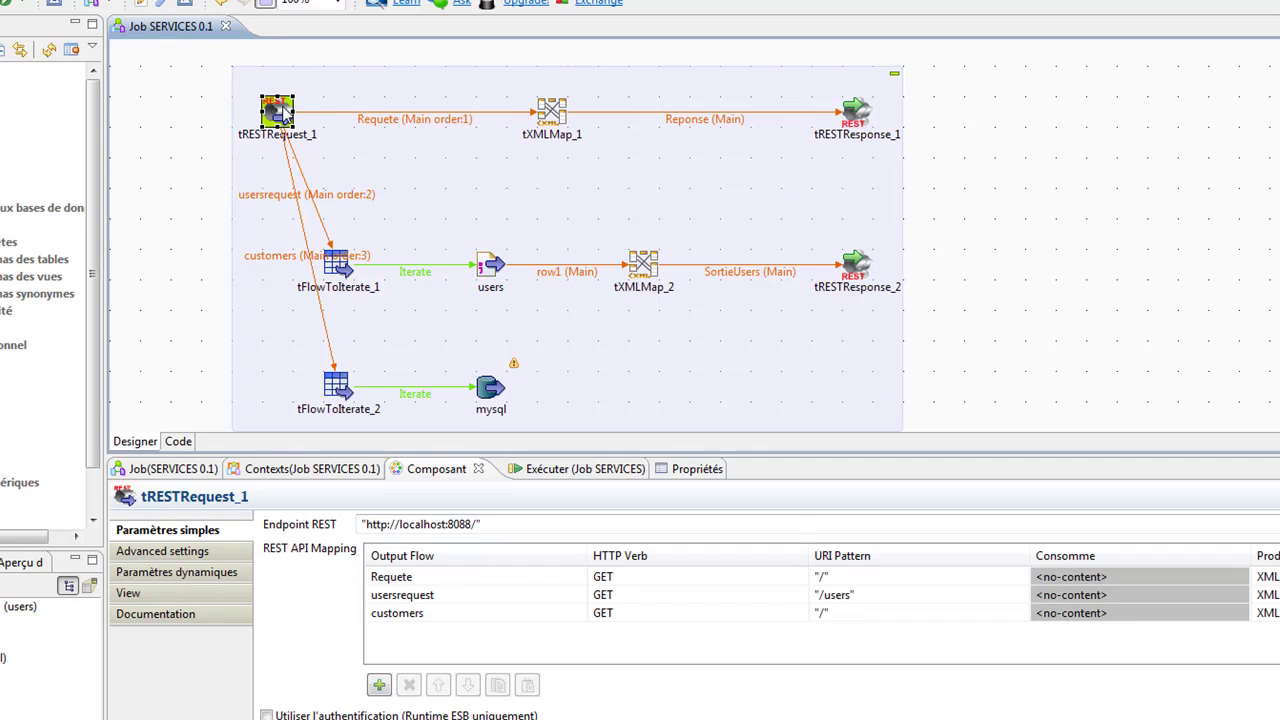
click(862, 612)
text("/cust)
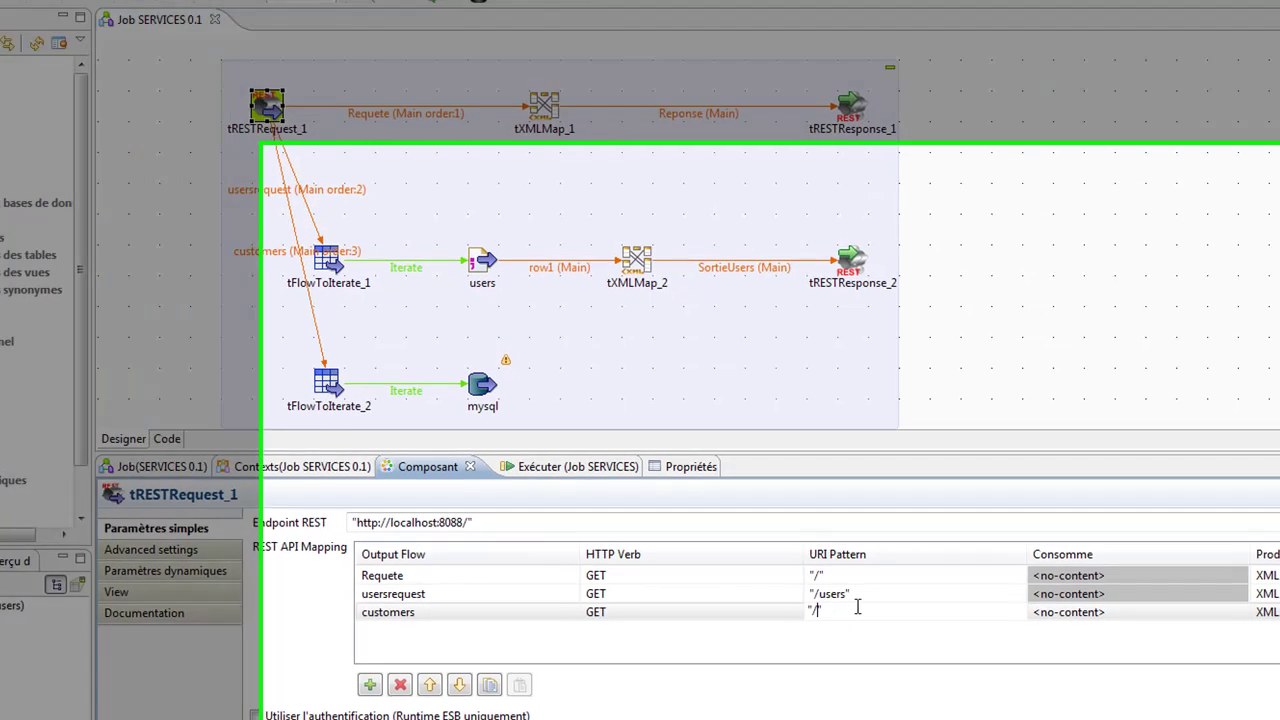
text(omers)
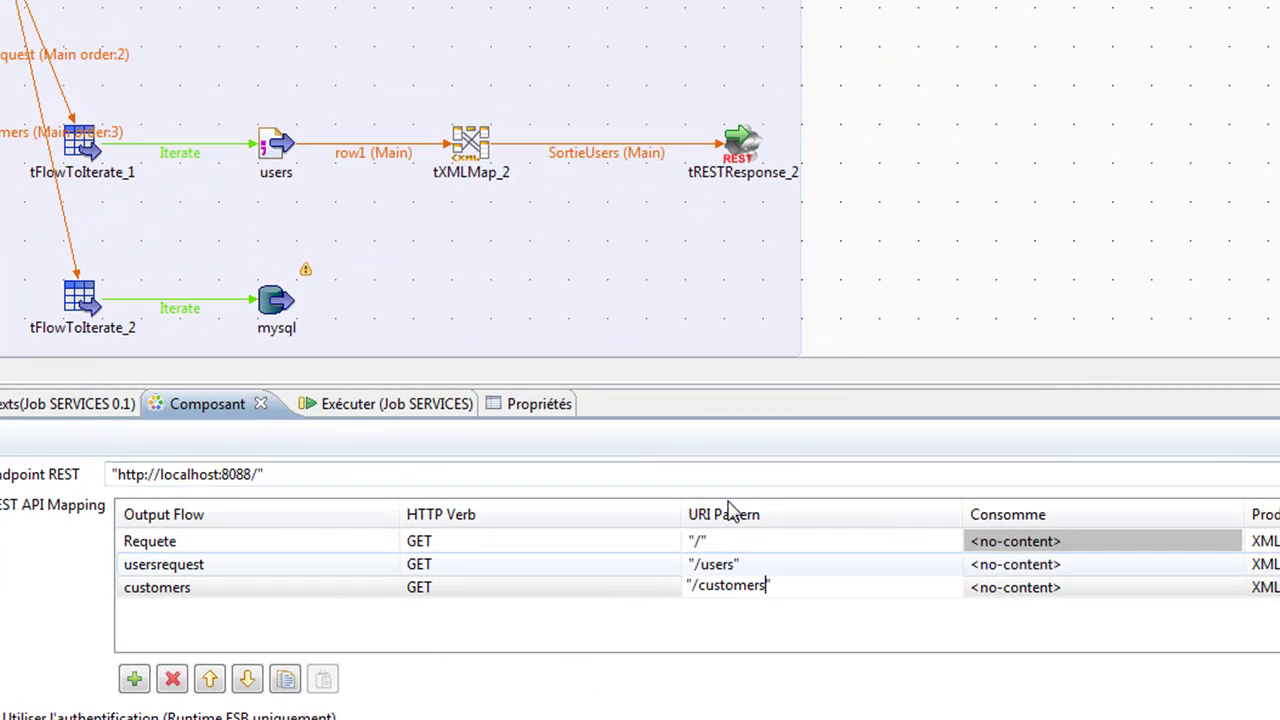
click(1210, 239)
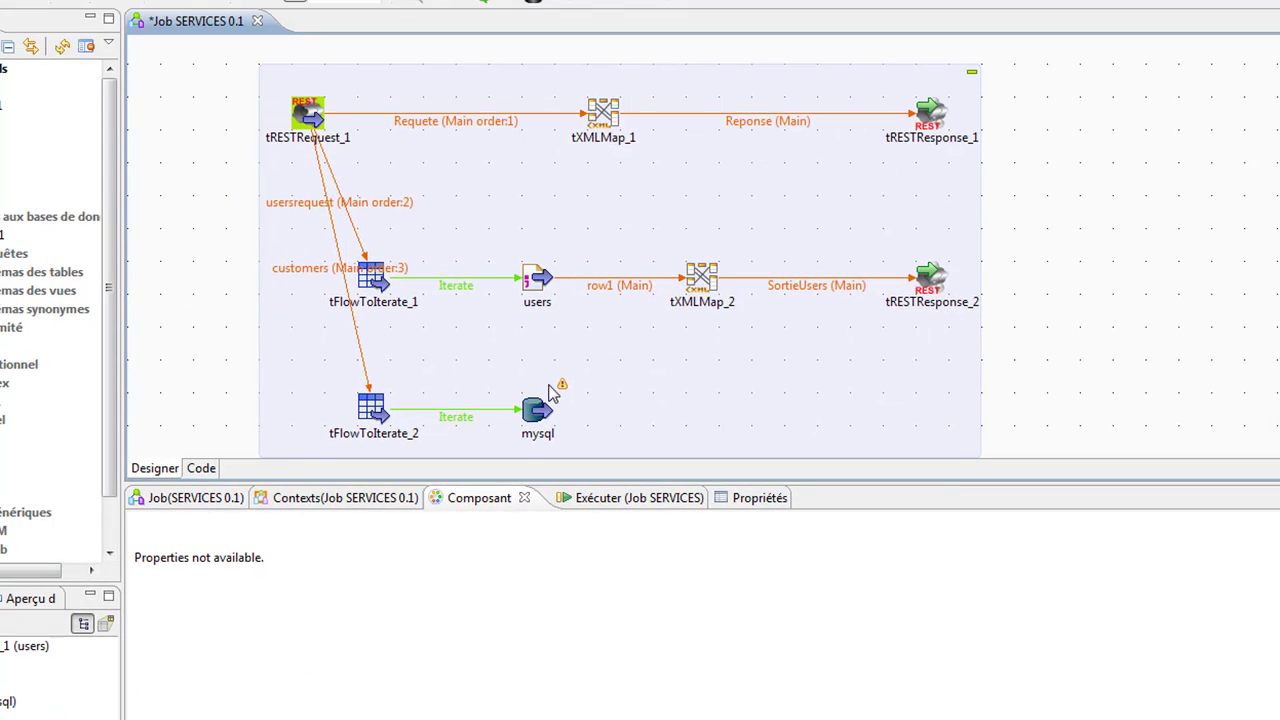
Add a tXMLMap component beside the mysql component and connect mysql to it with a Main row.
click(540, 408)
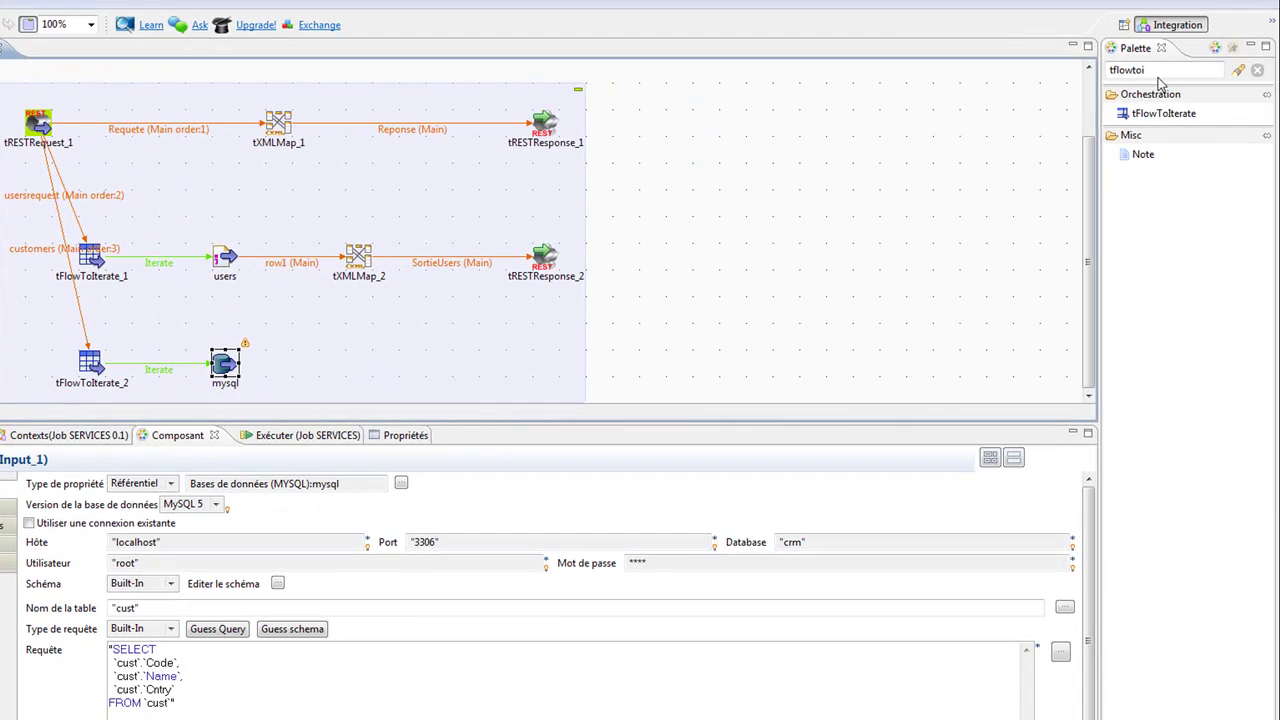
drag(1158, 72, 1012, 44)
text(txmlma)
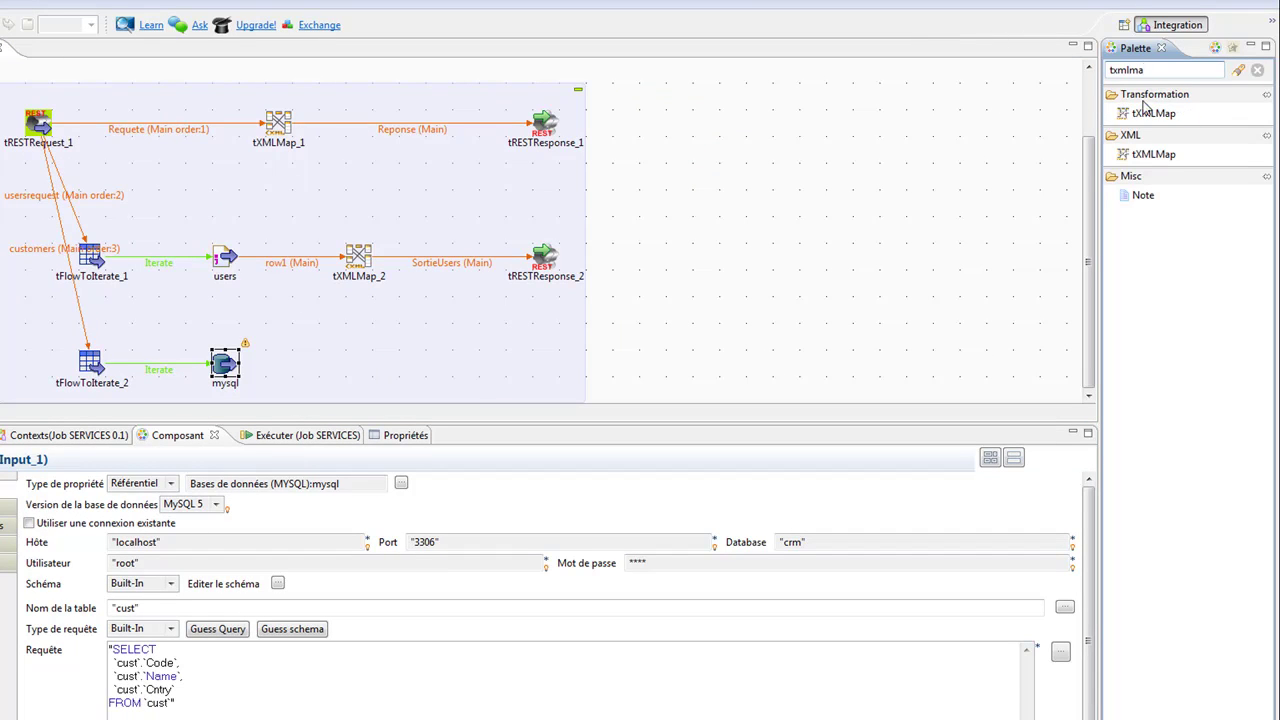
drag(1192, 114, 352, 378)
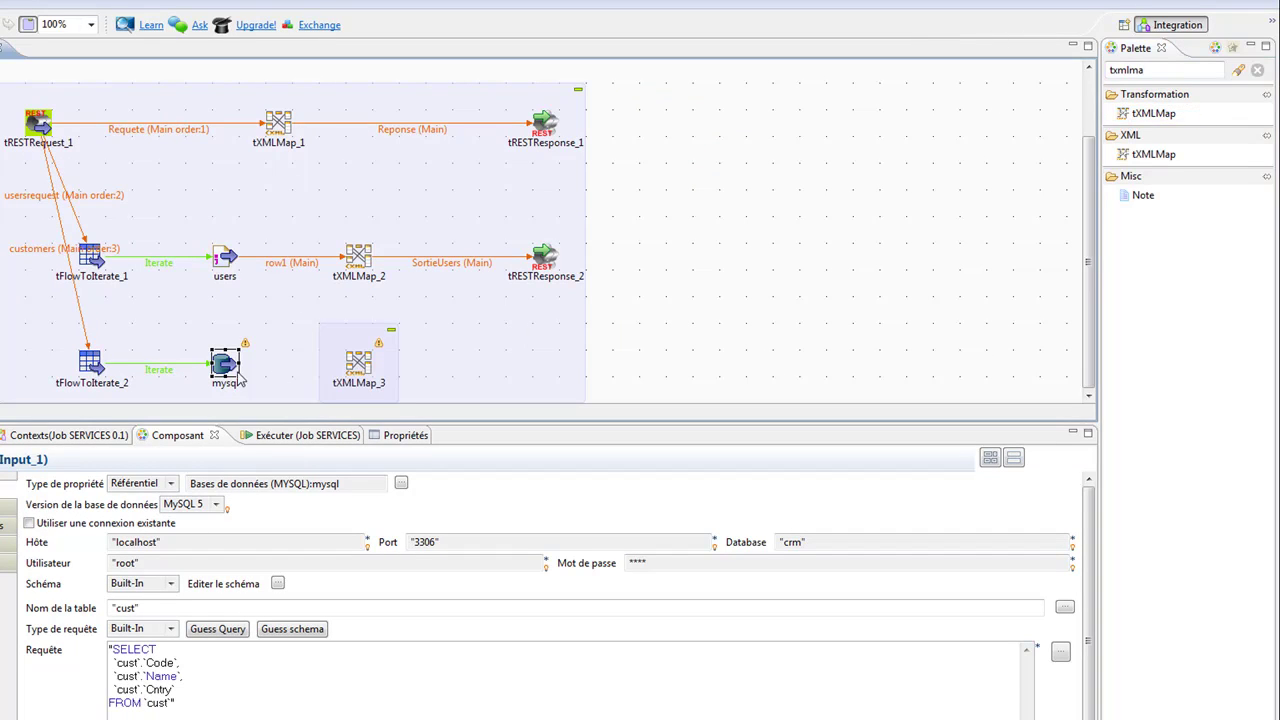
right_click(240, 372)
mouse_move(366, 375)
click(511, 379)
click(362, 368)
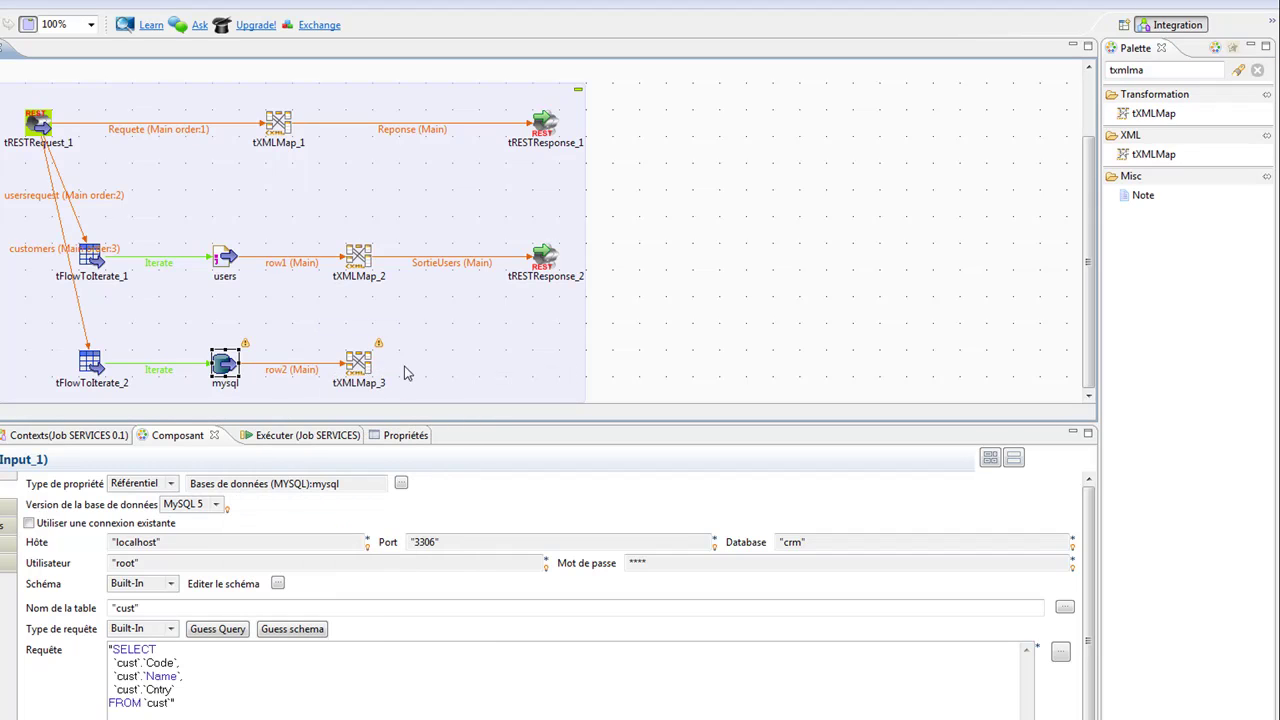
Add a tRESTResponse component beside tXMLMap_3 and connect tXMLMap_3 to it with a new output named "customersOut", accepting the target schema.
click(1160, 70)
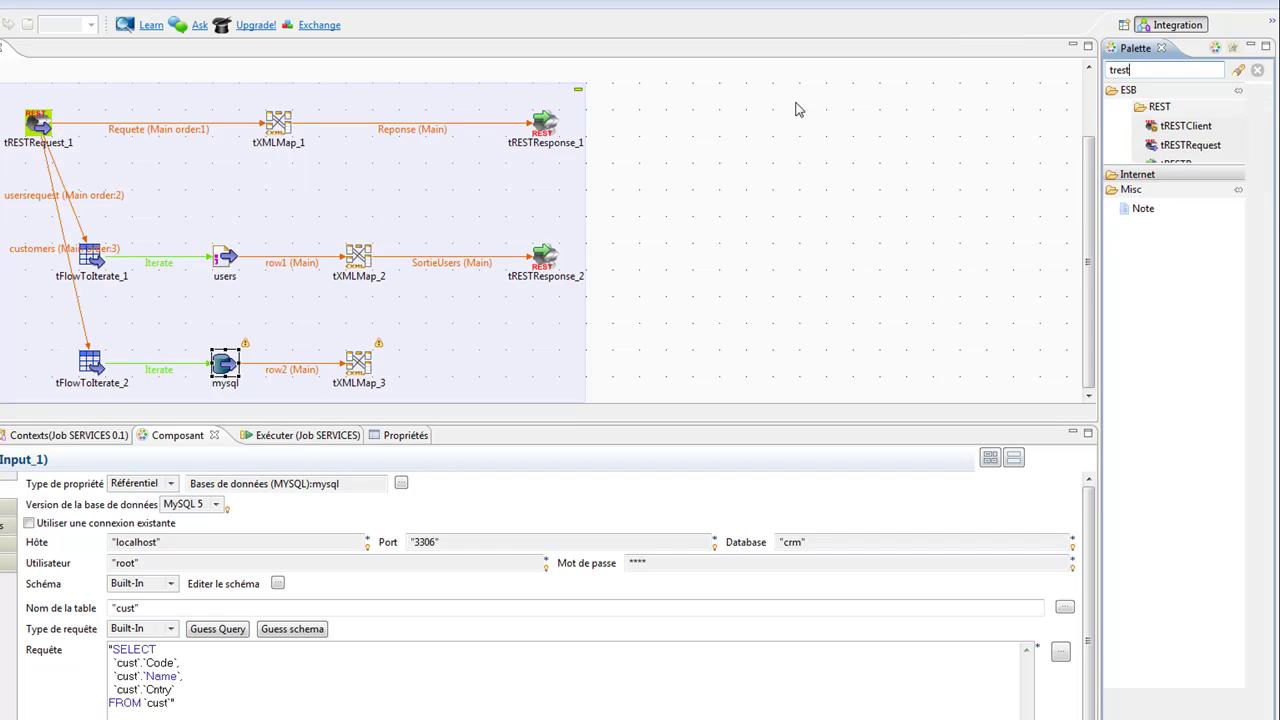
drag(1206, 171, 545, 362)
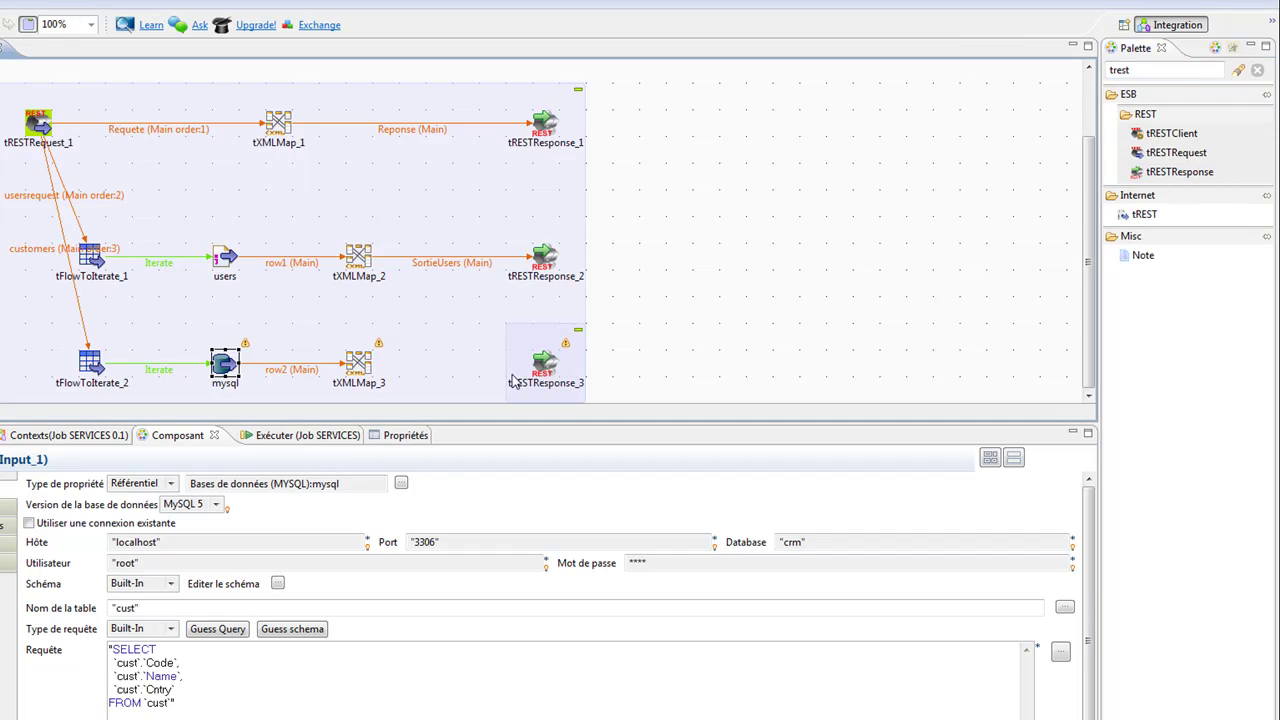
right_click(358, 370)
mouse_move(405, 372)
click(646, 372)
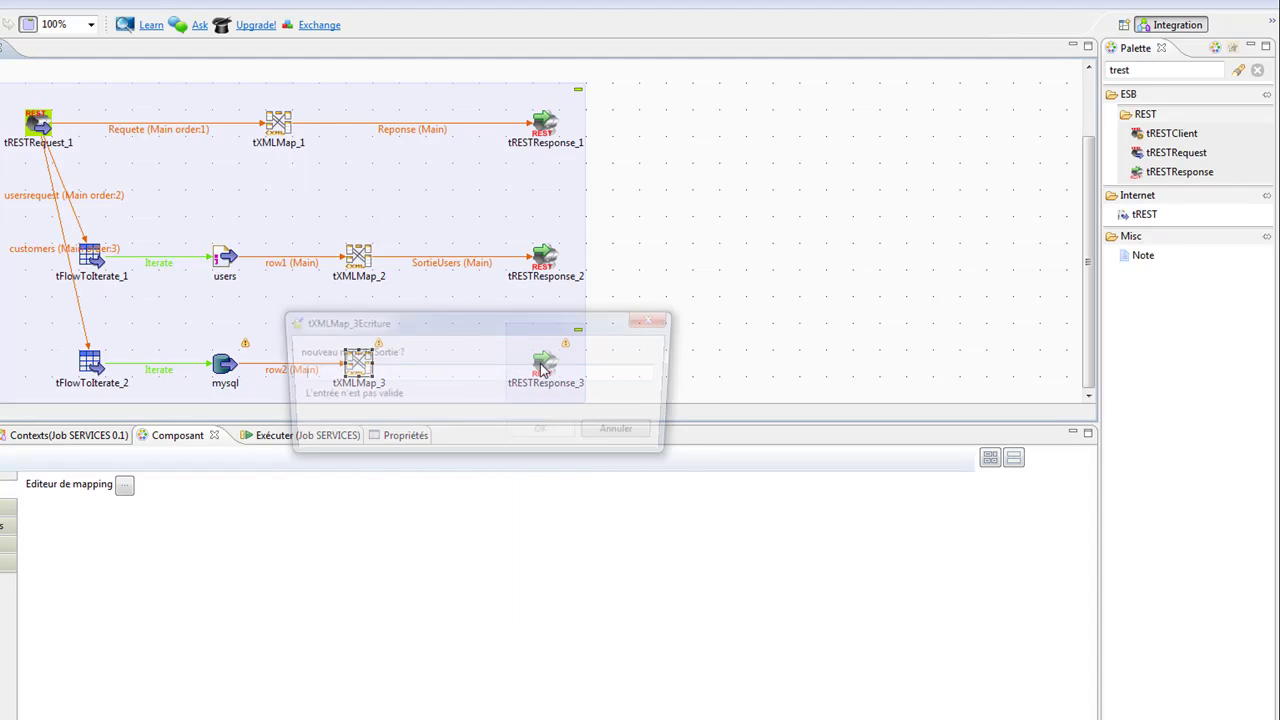
text(customers)
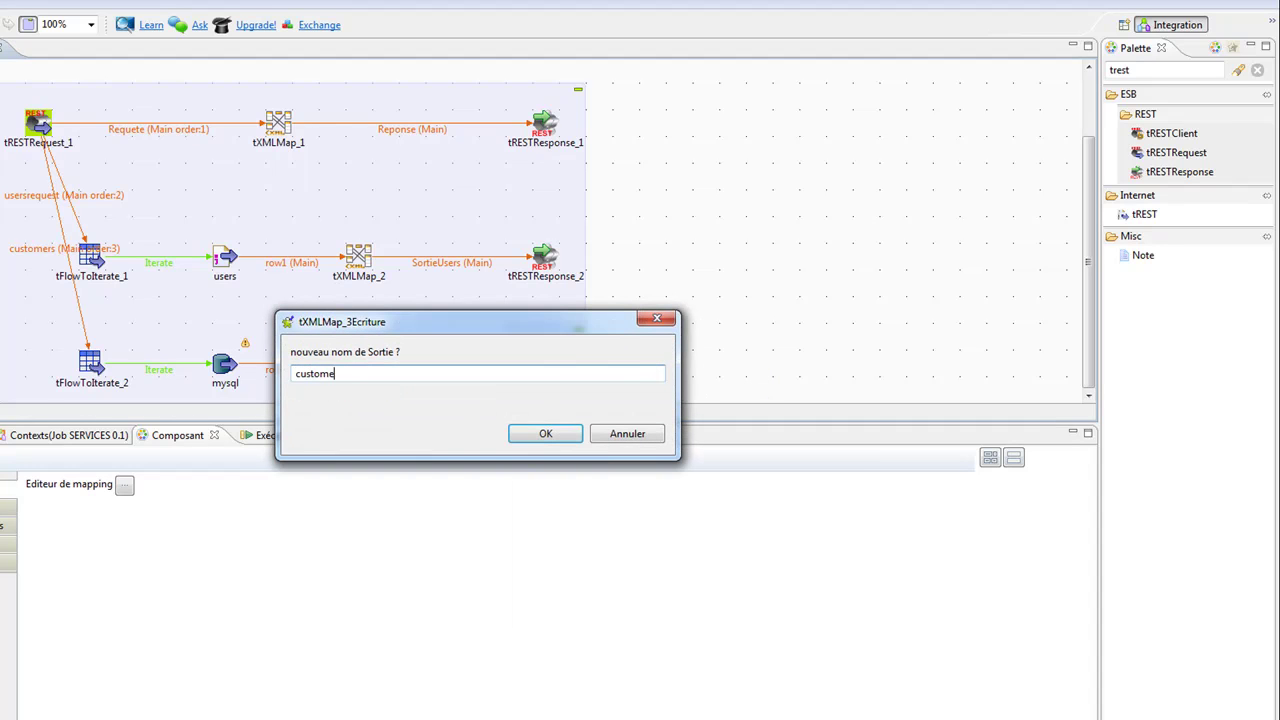
key(BackSpace)
key(BackSpace)
key(BackSpace)
key(BackSpace)
key(BackSpace)
key(BackSpace)
key(BackSpace)
key(BackSpace)
key(BackSpace)
text(customersOut)
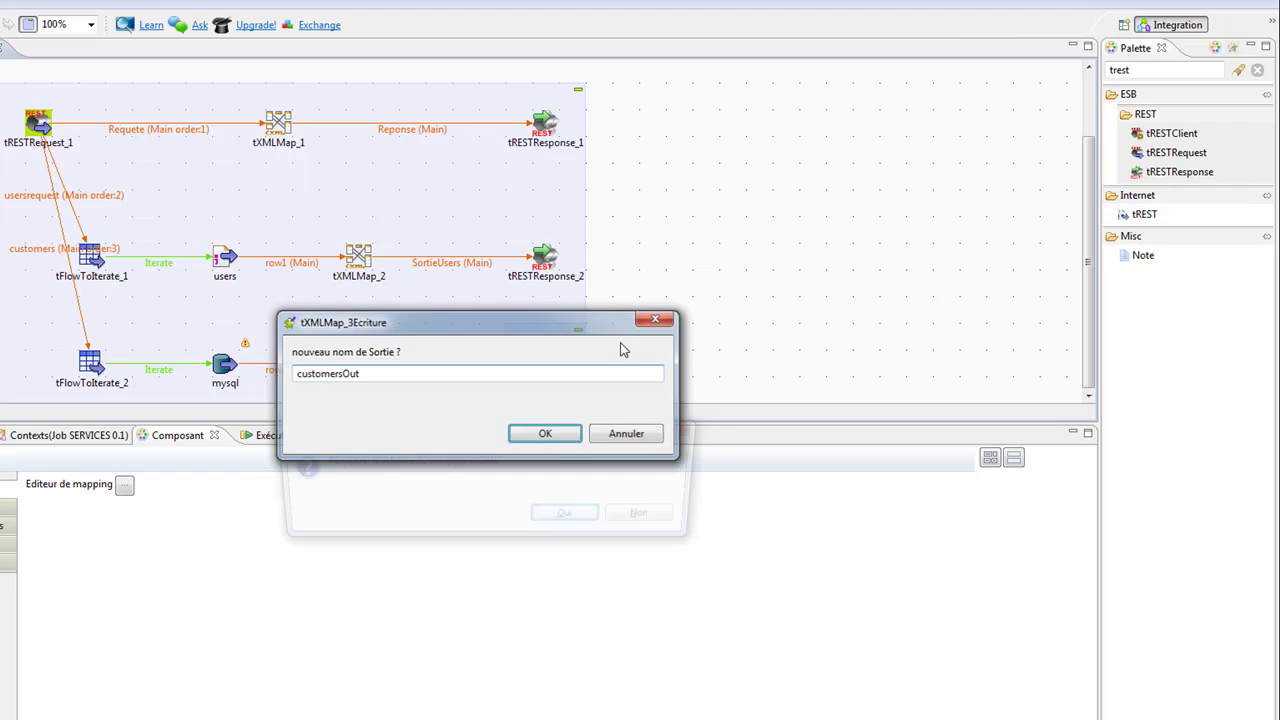
key(Return)
click(567, 519)
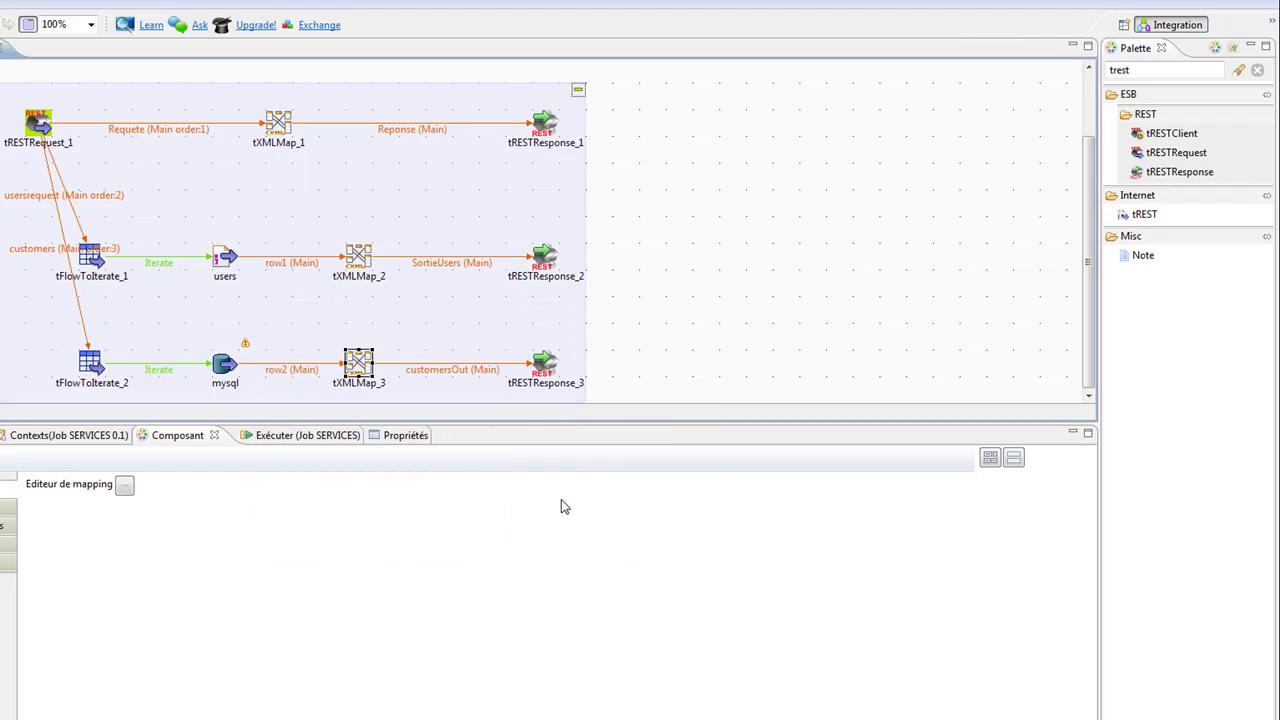
Check the incoming columns in tXMLMap_3's mapping against the mysql component's settings.
double_click(363, 357)
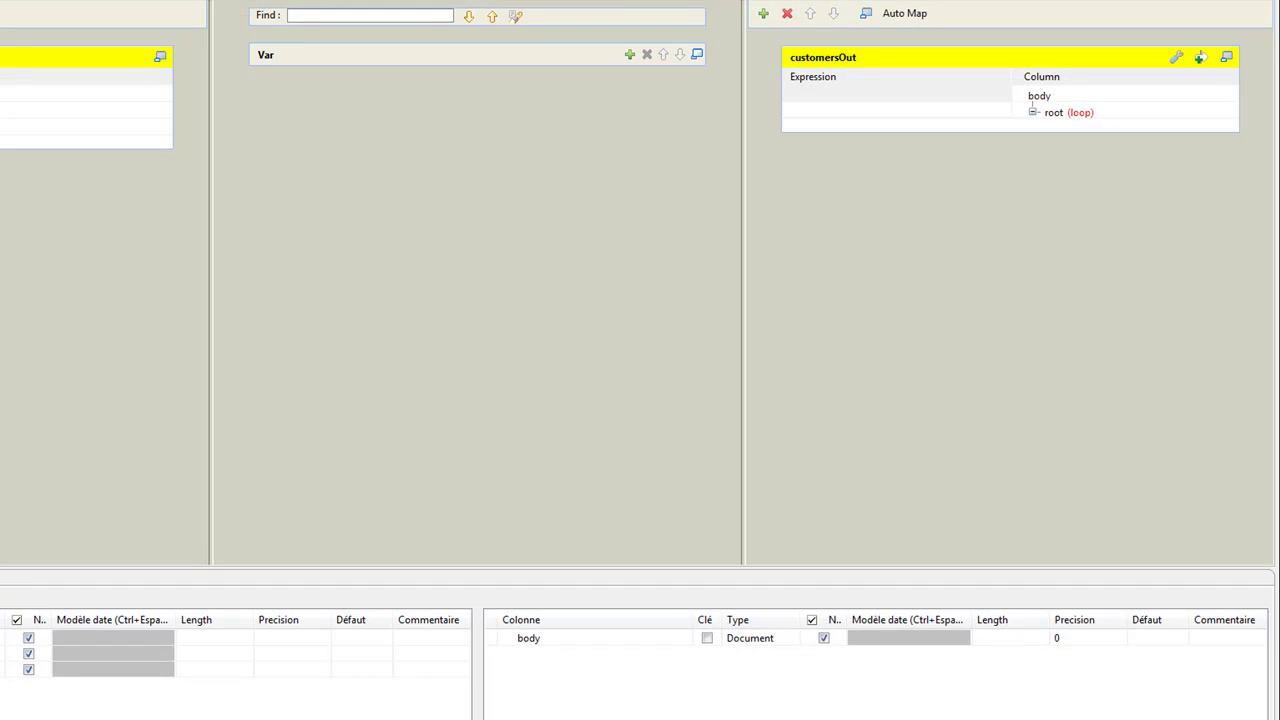
click(1152, 680)
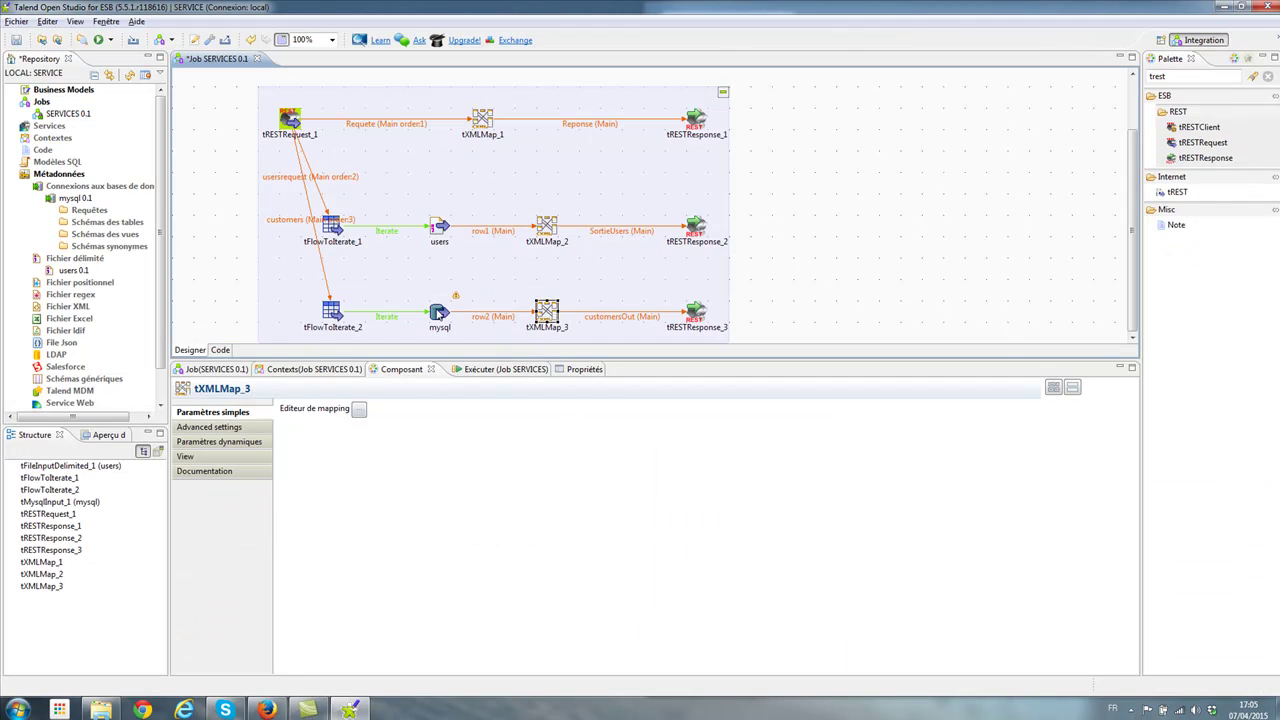
click(440, 313)
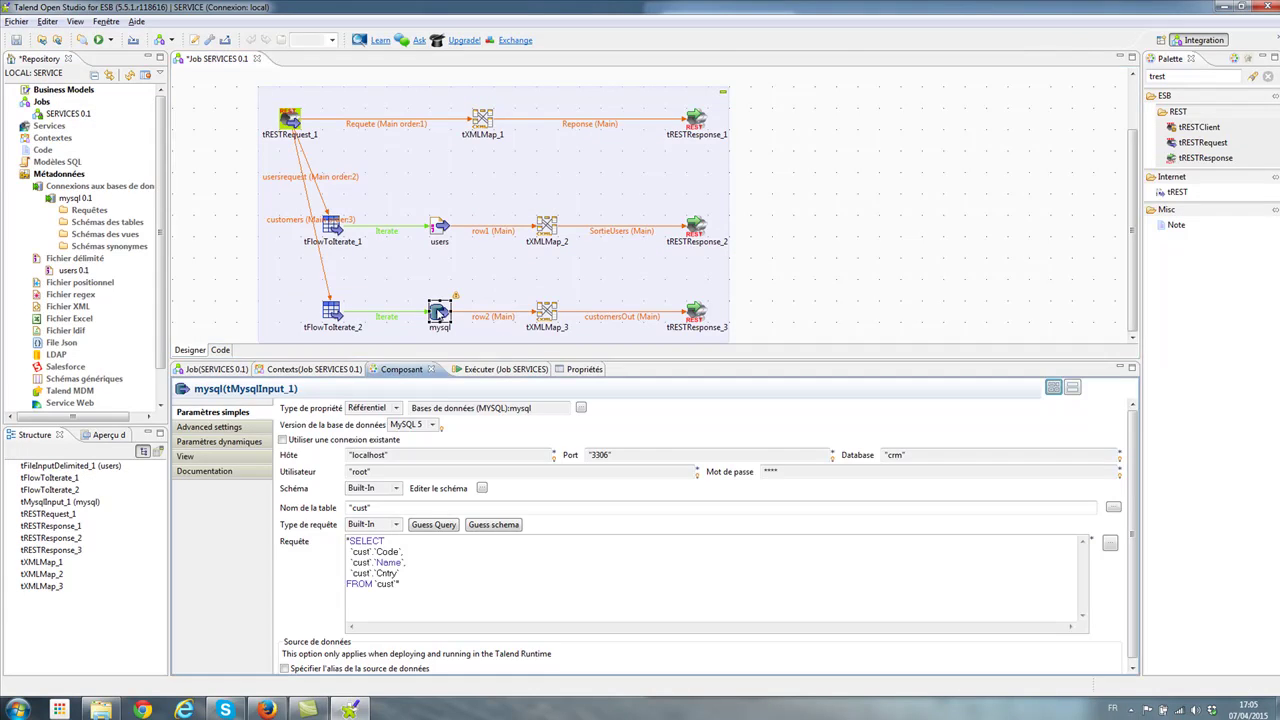
click(540, 318)
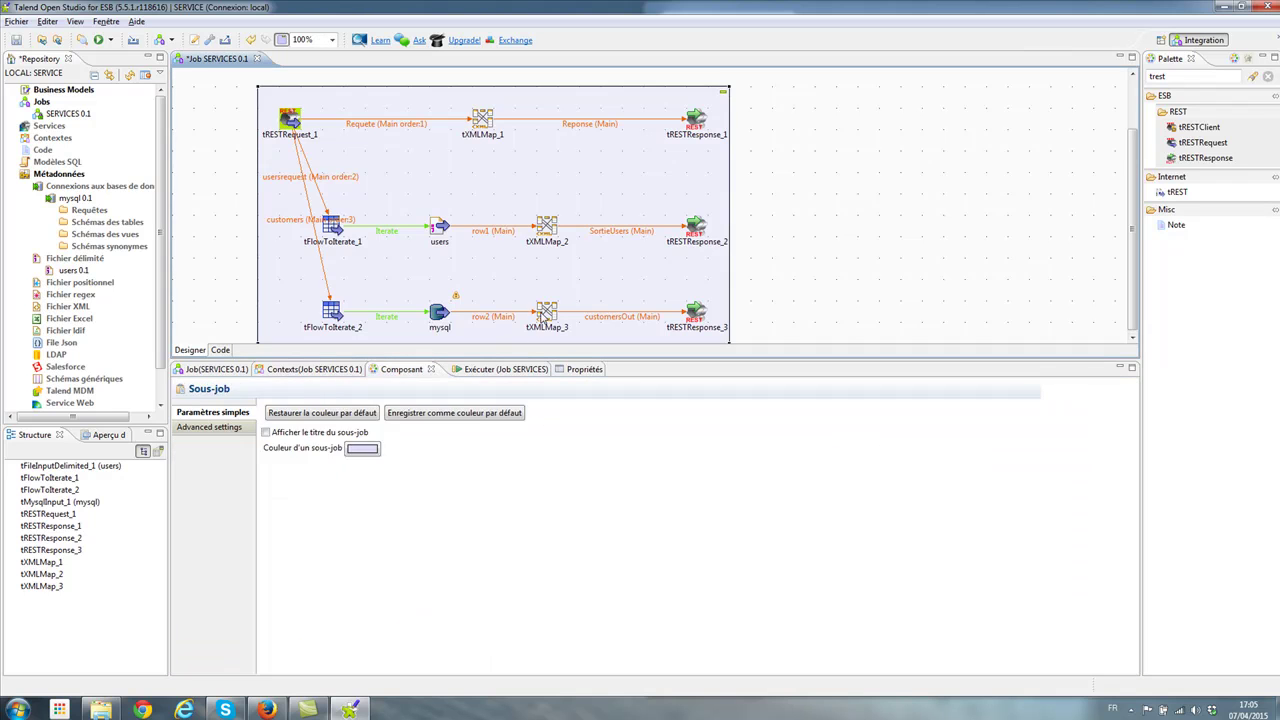
double_click(547, 312)
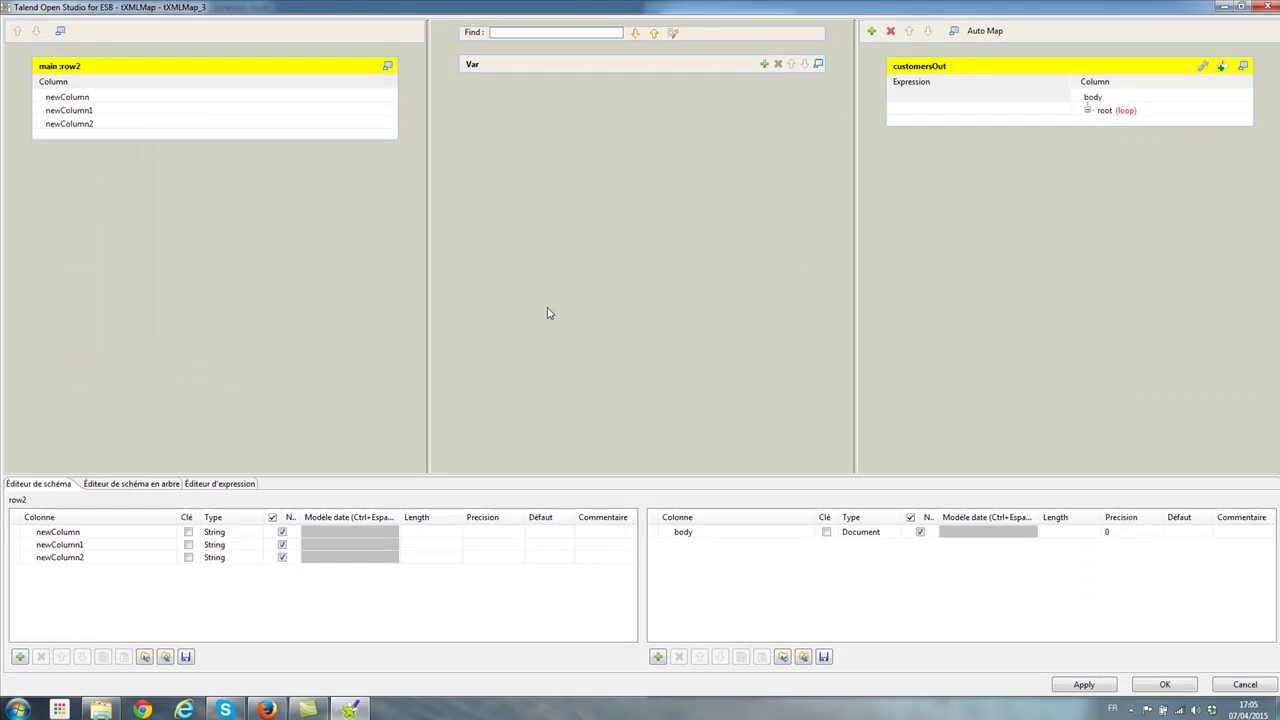
click(1165, 685)
click(442, 314)
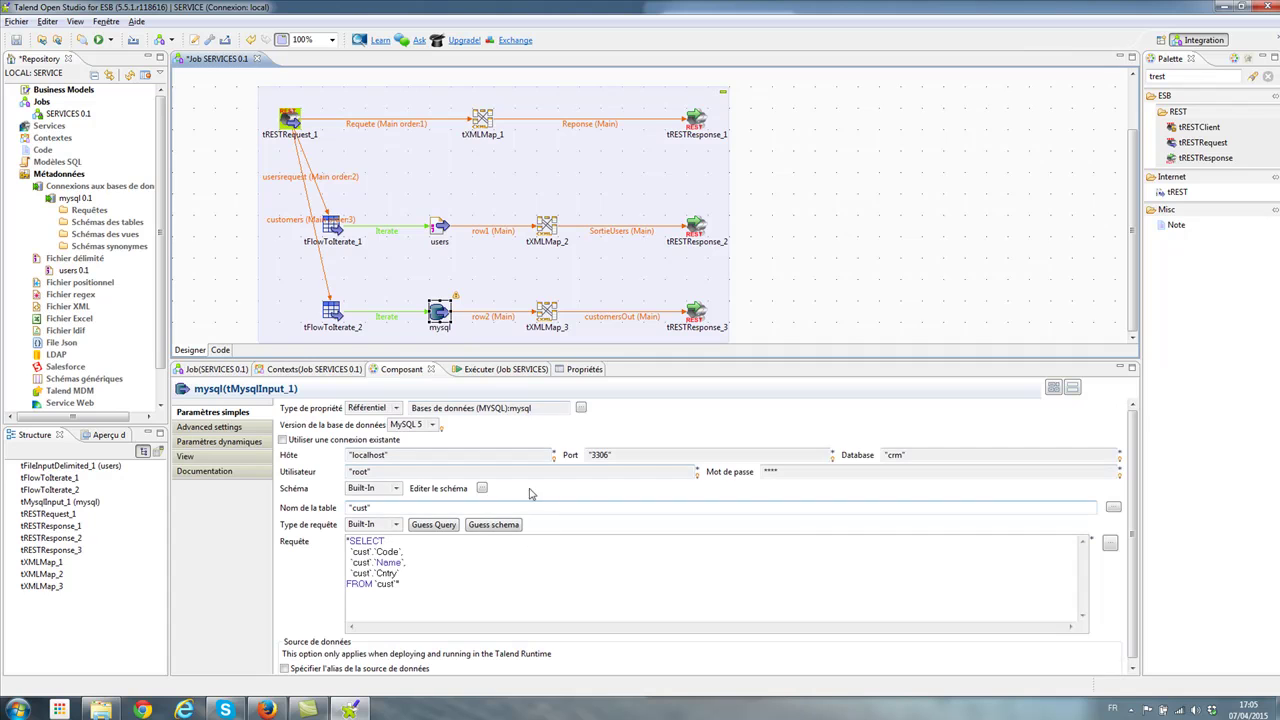
click(616, 414)
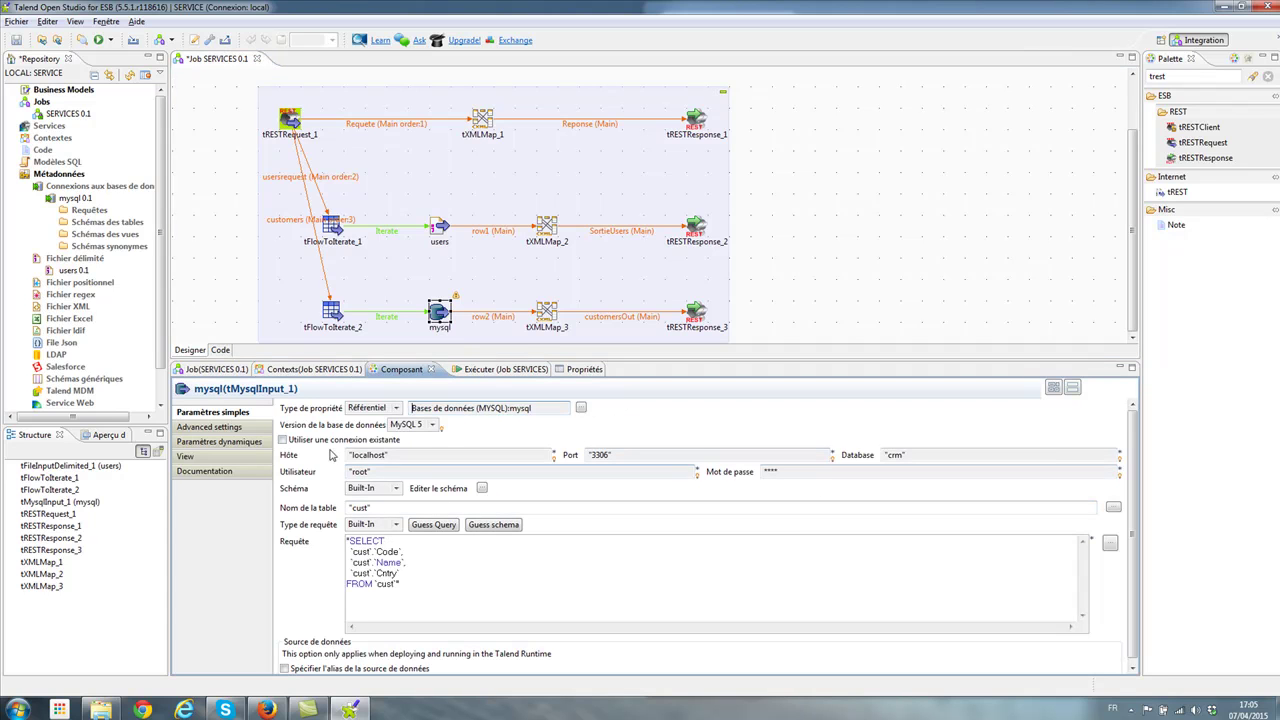
drag(1133, 527, 410, 518)
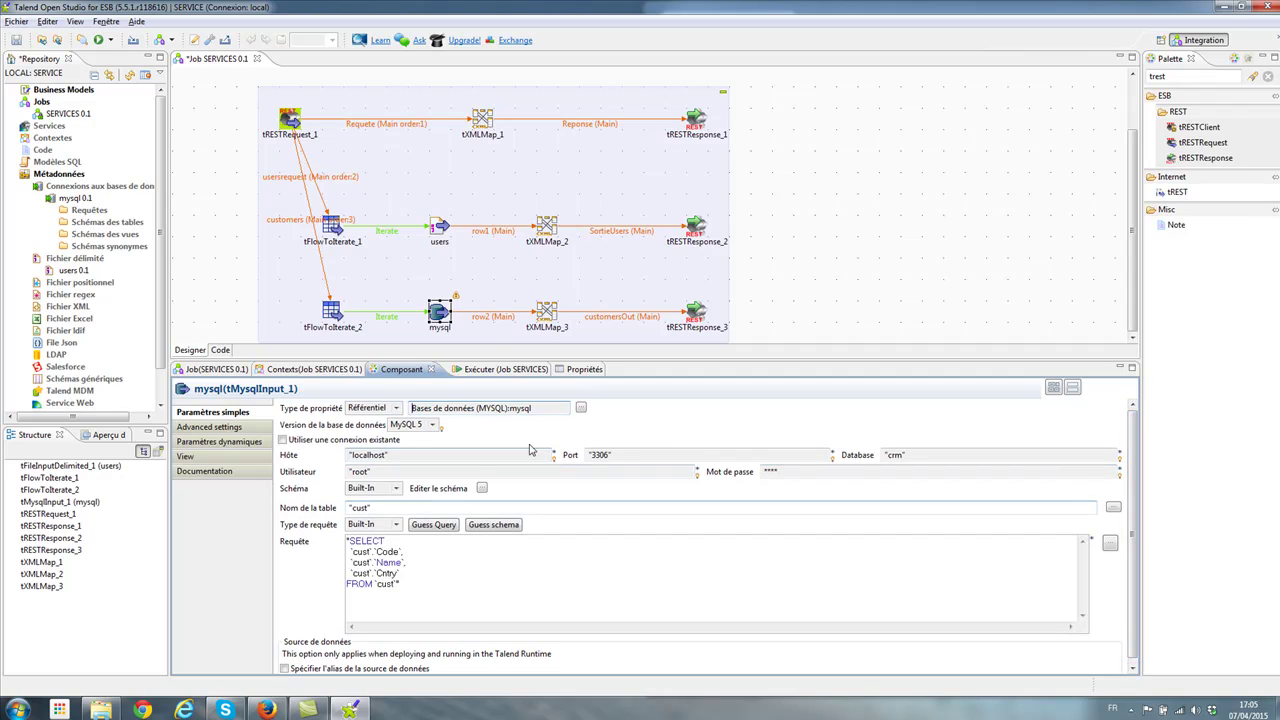
Rename the three columns of the mysql component's schema to code, name and country, and accept the schema.
click(482, 488)
click(170, 177)
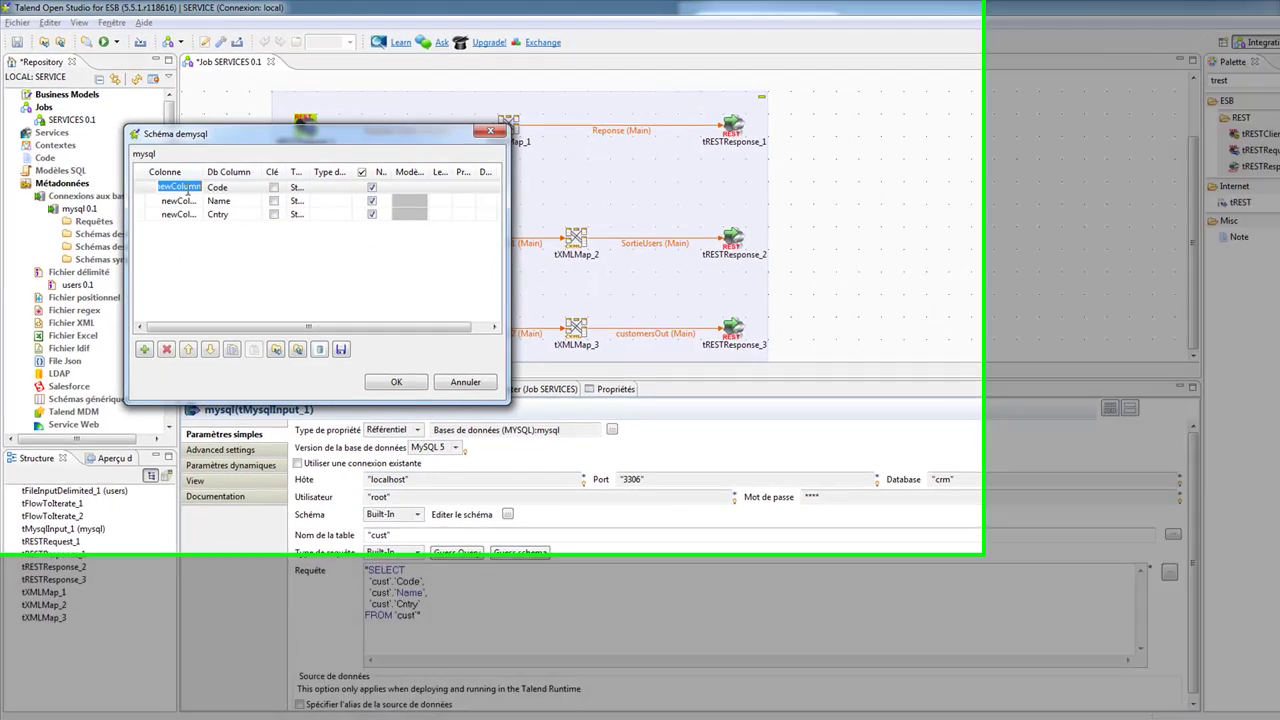
text(code)
click(222, 252)
text(name)
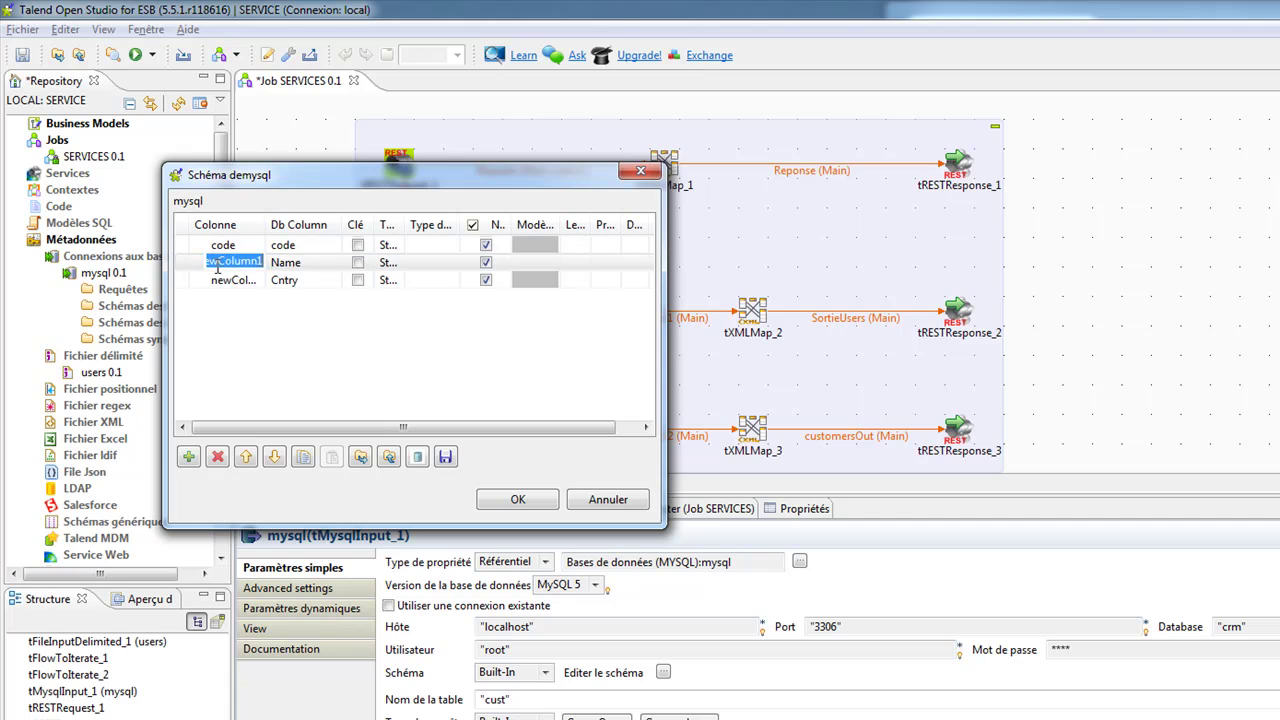
click(222, 280)
text(country)
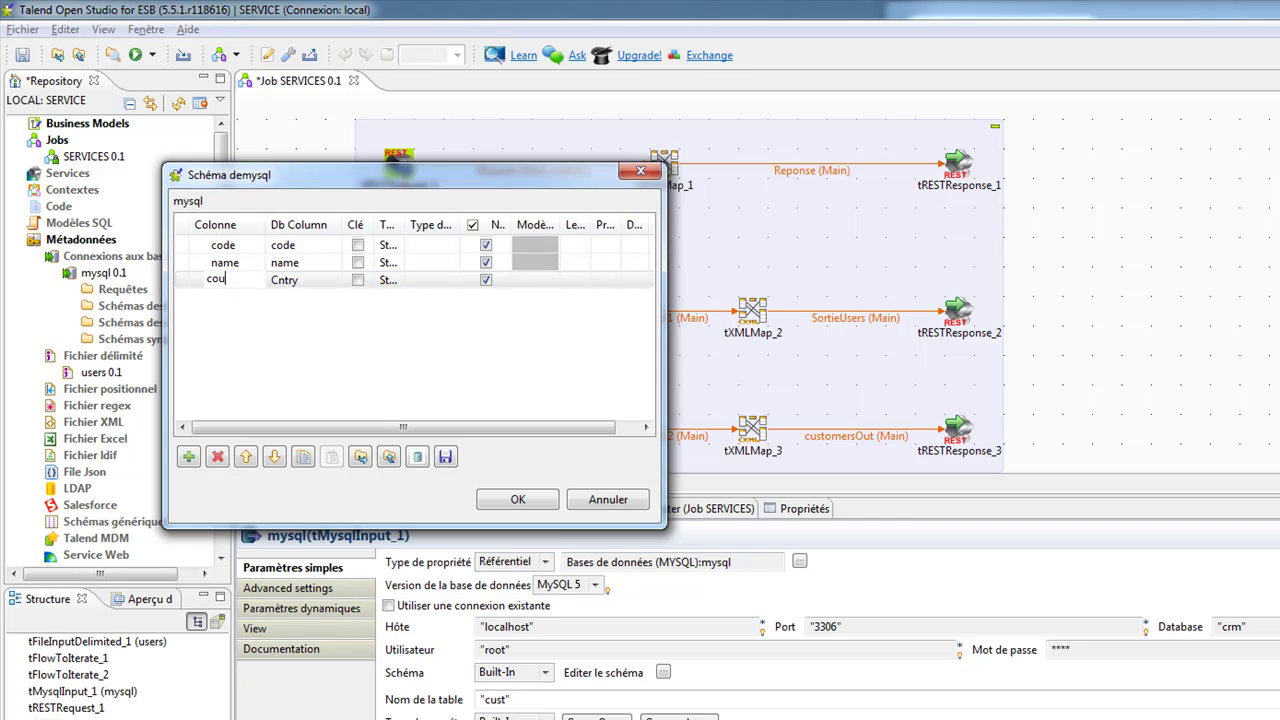
click(518, 499)
In tXMLMap_3's customersOut tree, create a "customers" sub-element under root and a "customer" sub-element under customers.
click(760, 427)
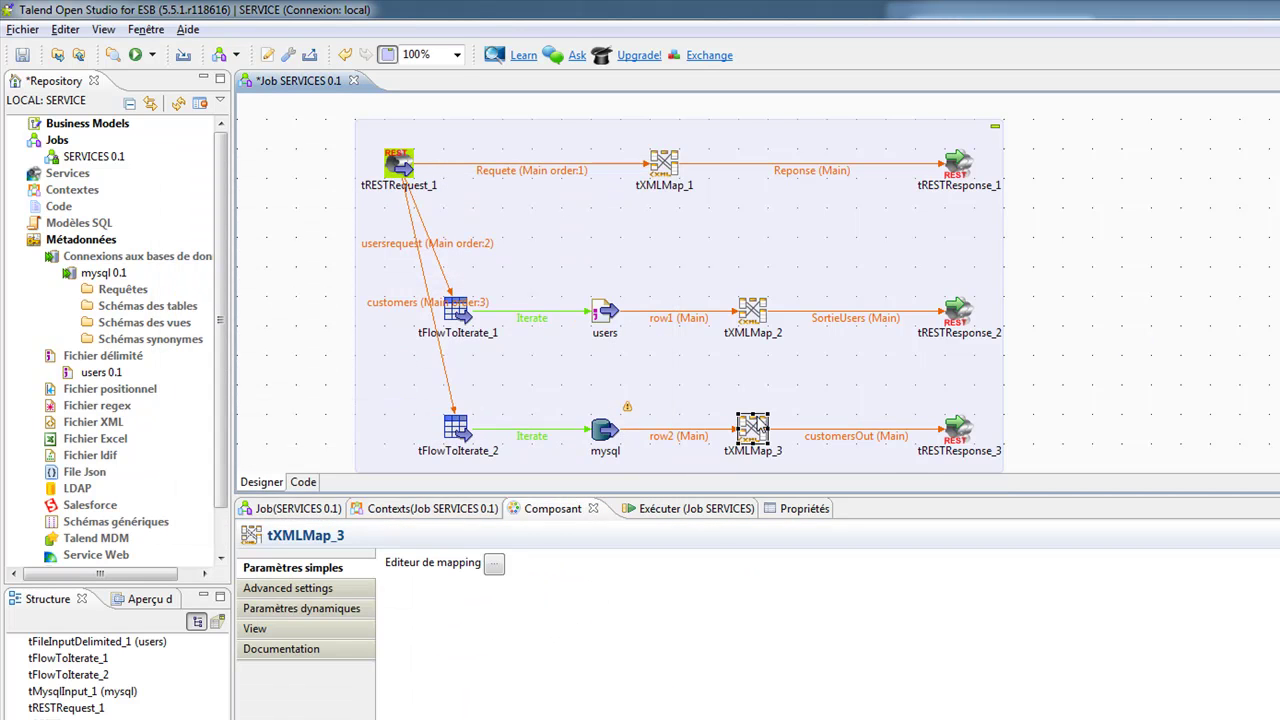
double_click(753, 427)
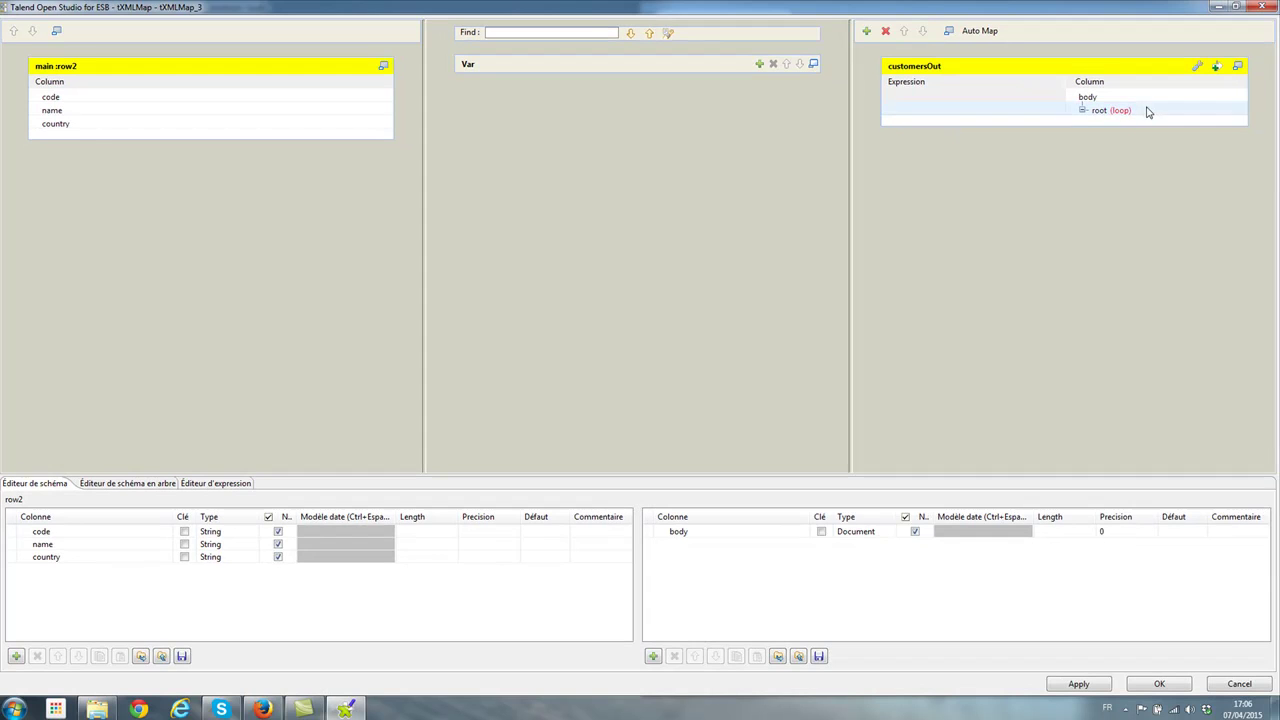
right_click(1146, 110)
click(1178, 116)
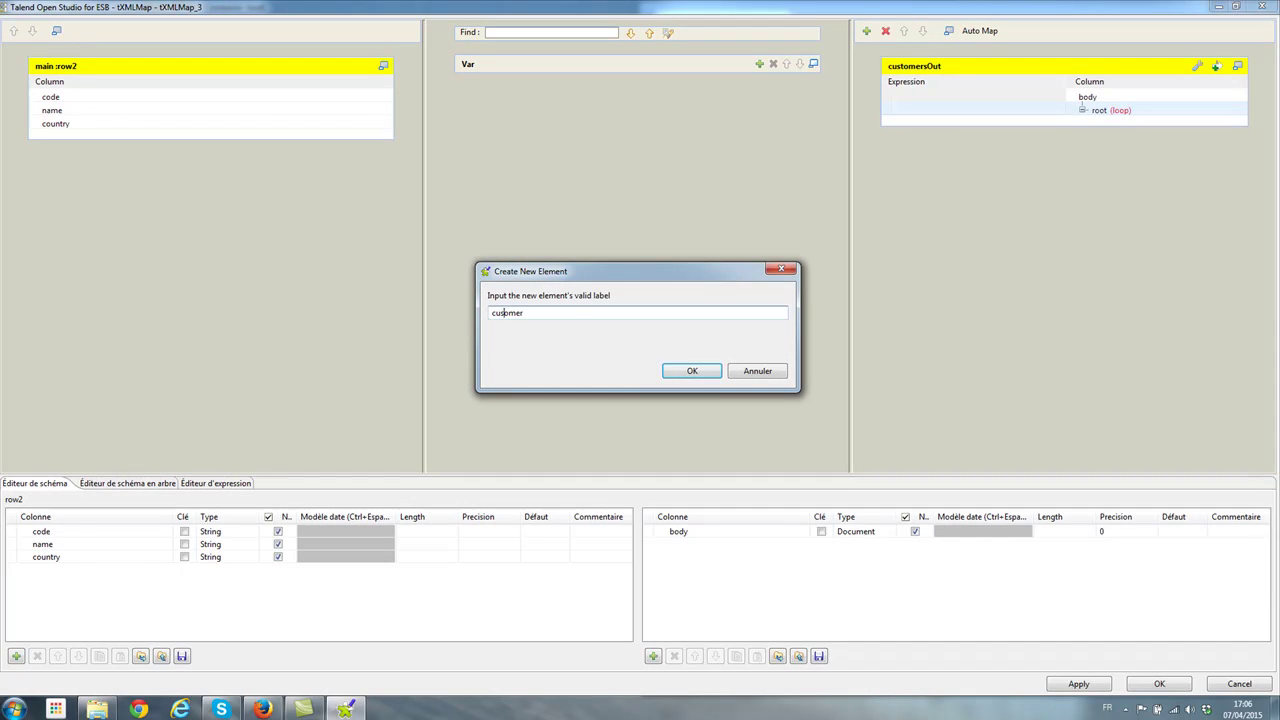
text(s)
key(Return)
right_click(1142, 123)
click(1160, 132)
text(custome)
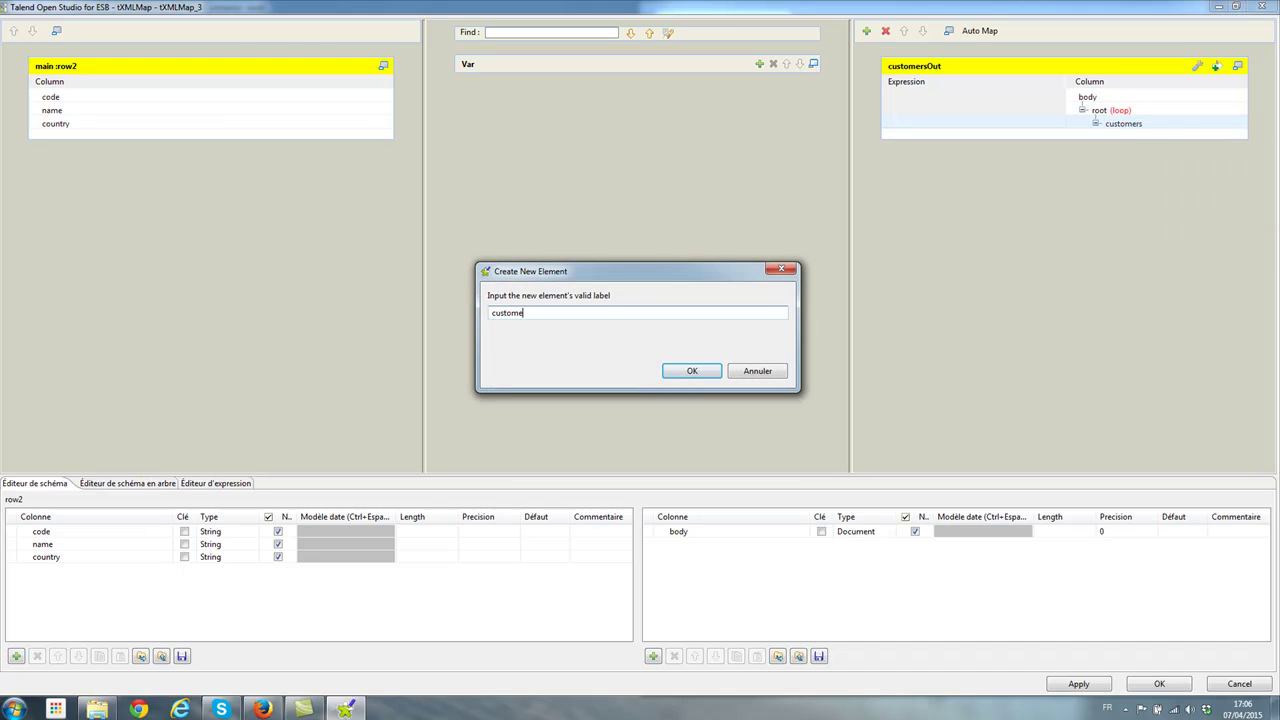
text(r)
key(Return)
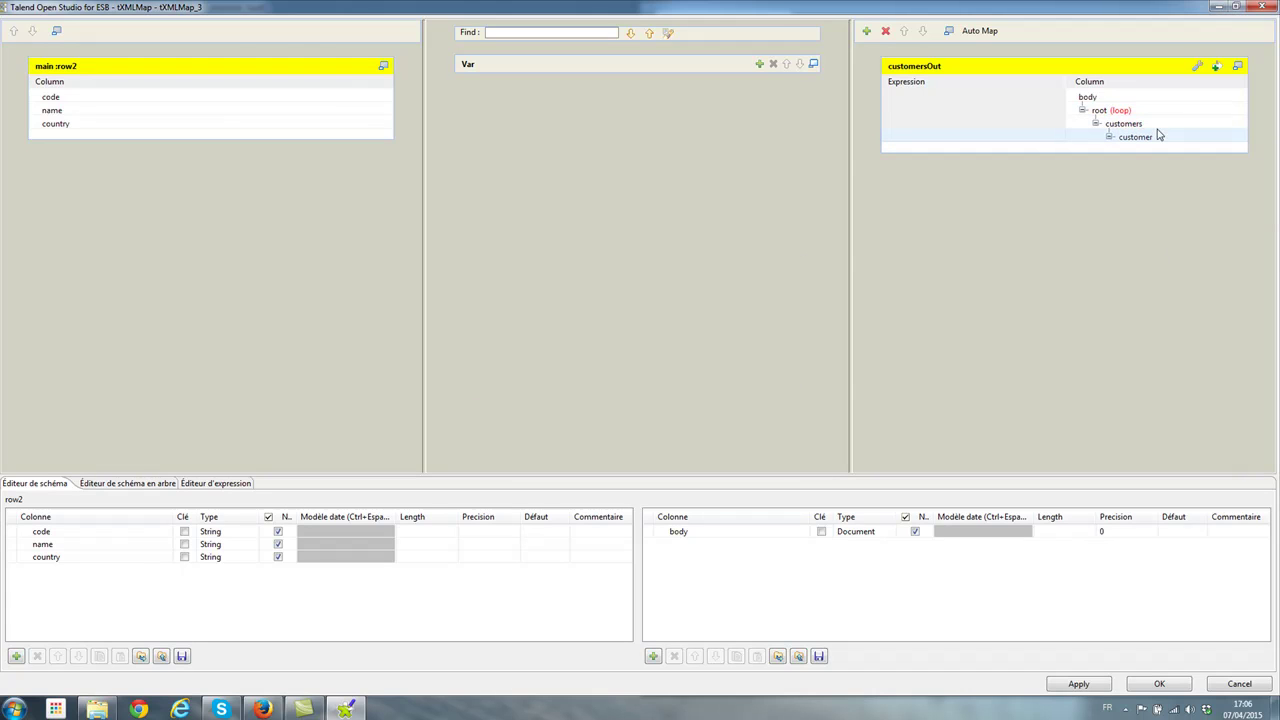
Map the row2 columns code, name and country to the customer node as sub-elements.
click(142, 98)
shift+click(146, 124)
drag(146, 124, 1137, 138)
click(629, 362)
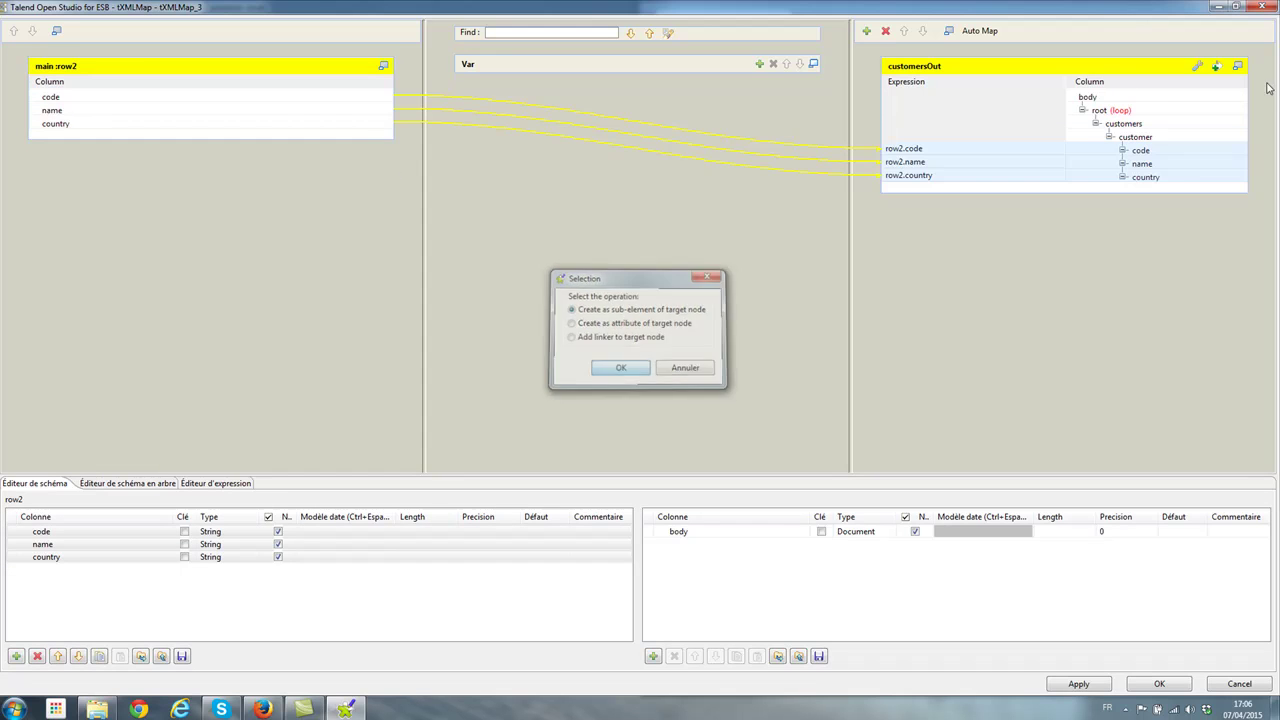
Set the All in one property of the customersOut output to true.
click(1197, 66)
click(1240, 122)
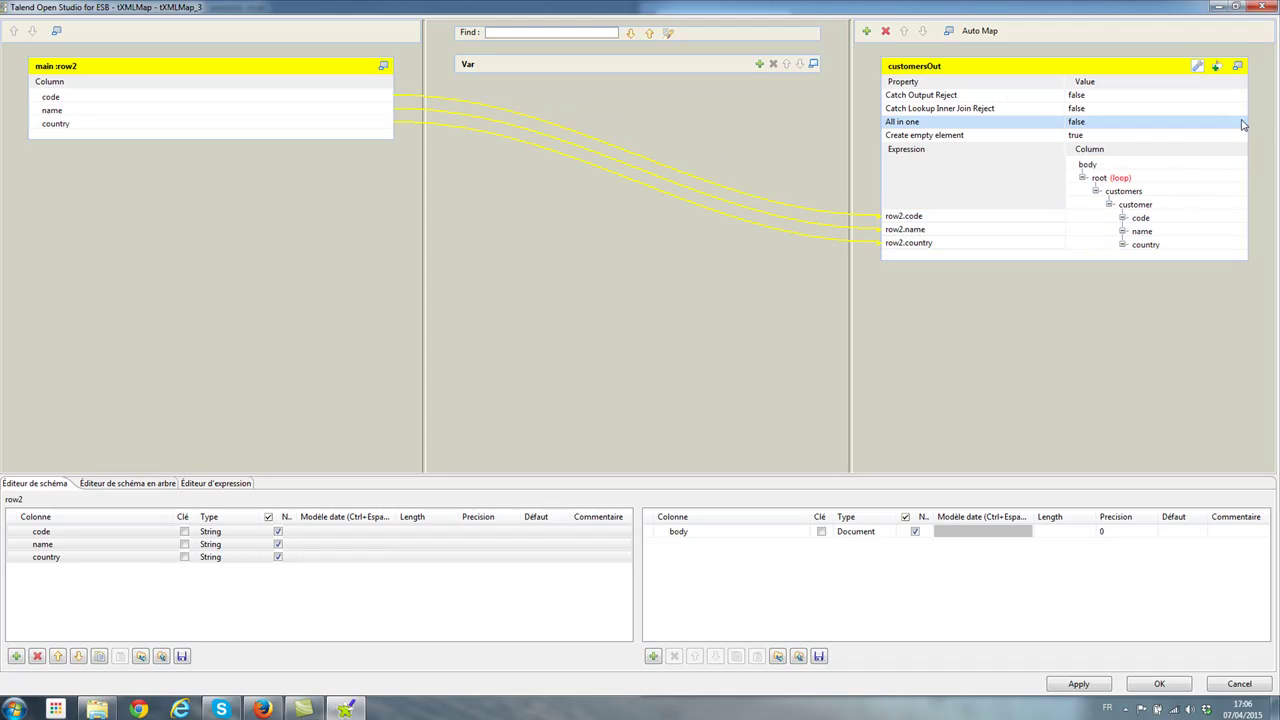
click(1243, 124)
click(1203, 137)
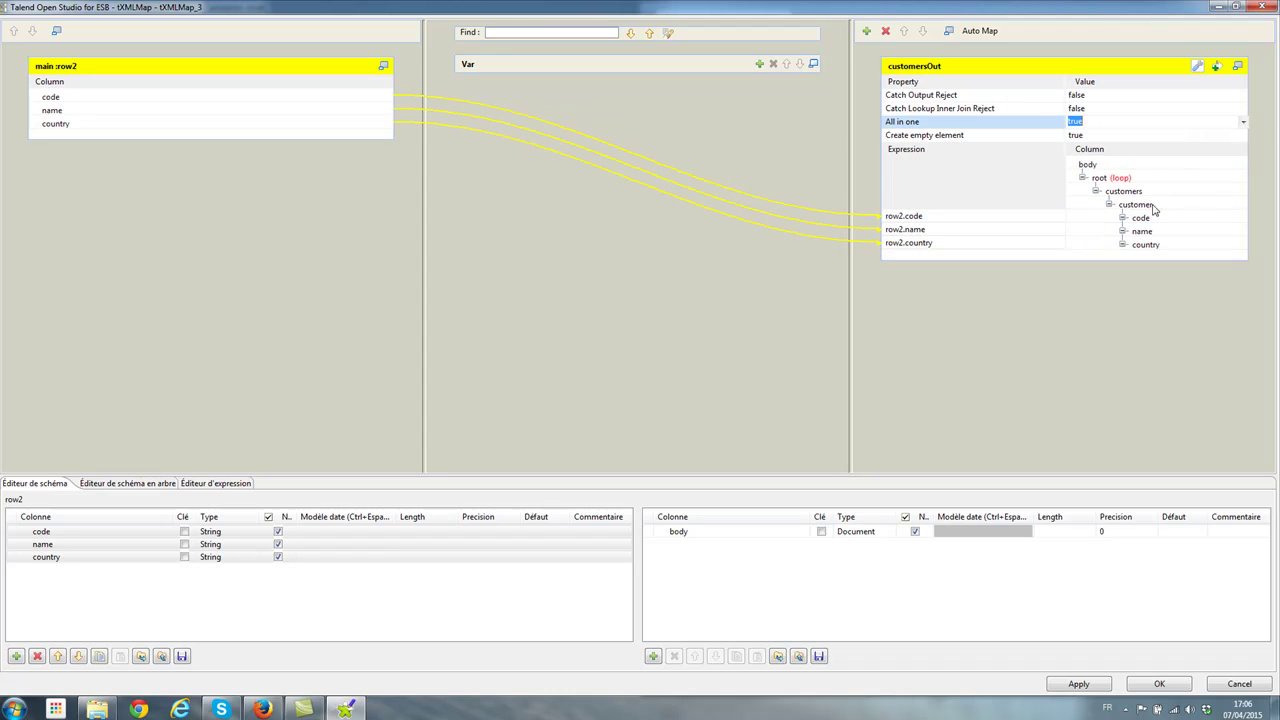
Make the customer node the loop element of customersOut and accept the mapping.
right_click(1146, 203)
click(1200, 287)
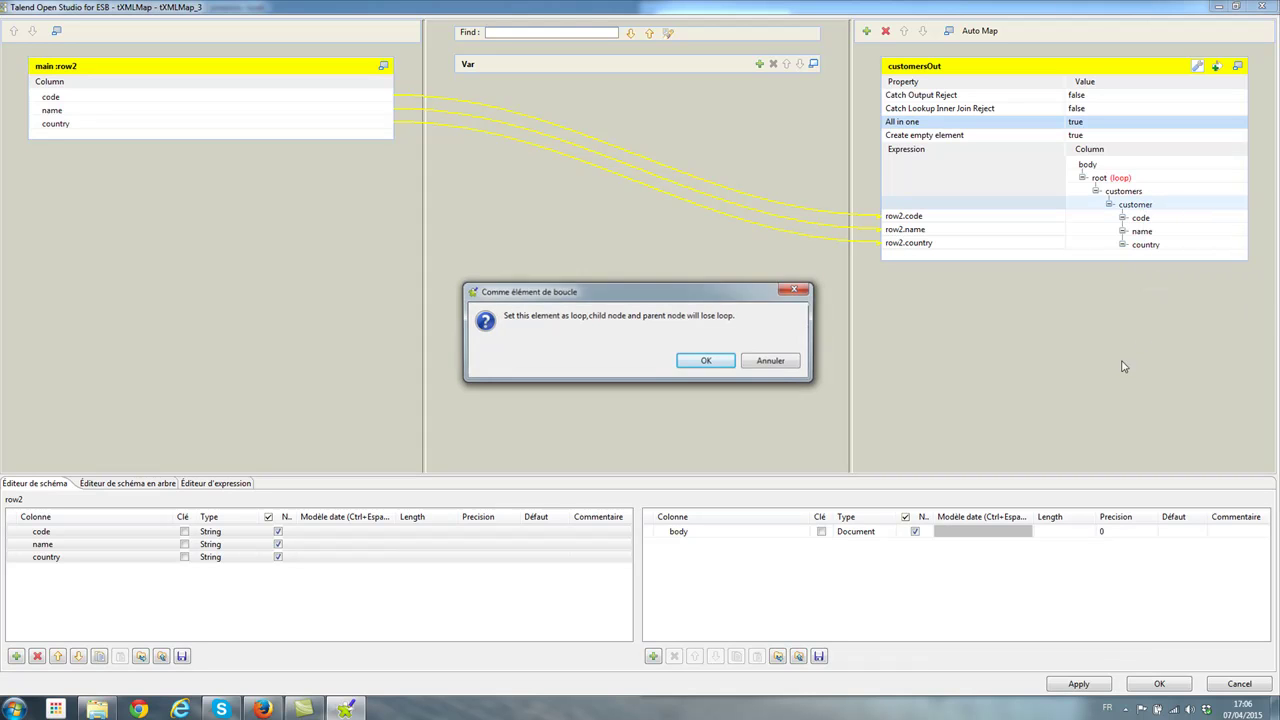
click(690, 363)
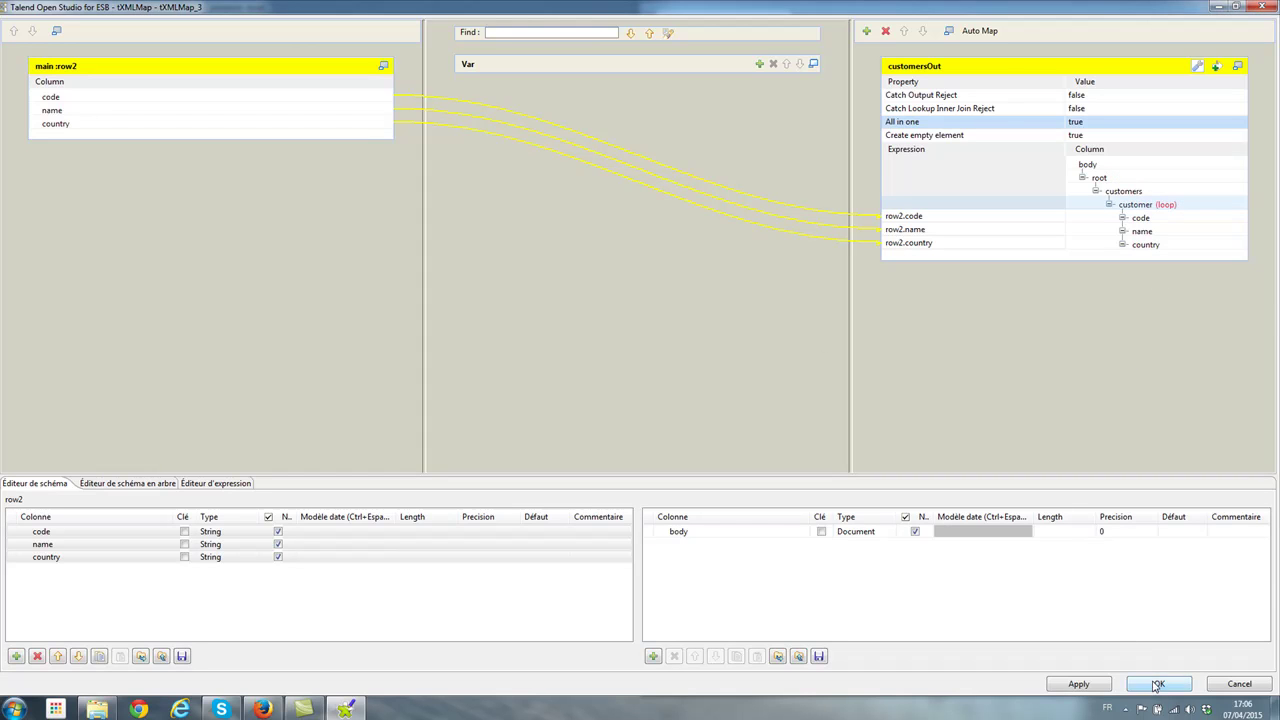
click(1157, 685)
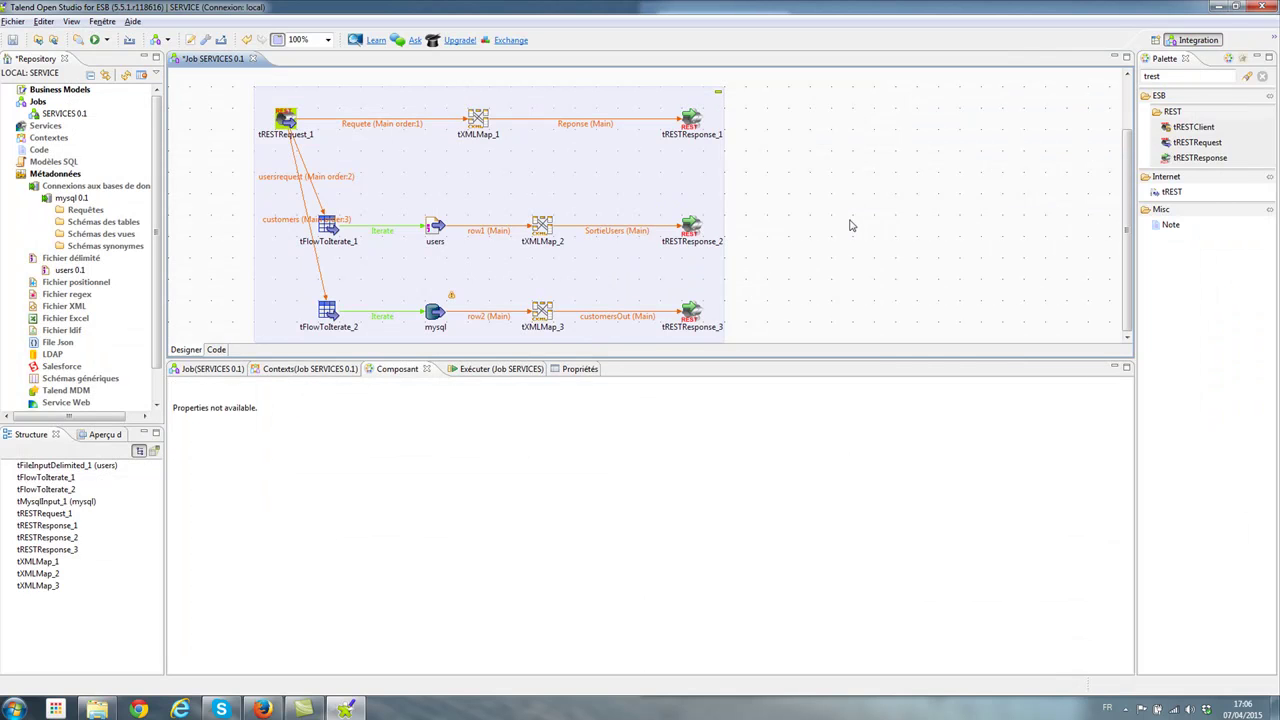
Enlarge the job design area and move the users flow components closer to the tXMLMap_1 row.
drag(733, 358, 740, 503)
drag(564, 168, 628, 126)
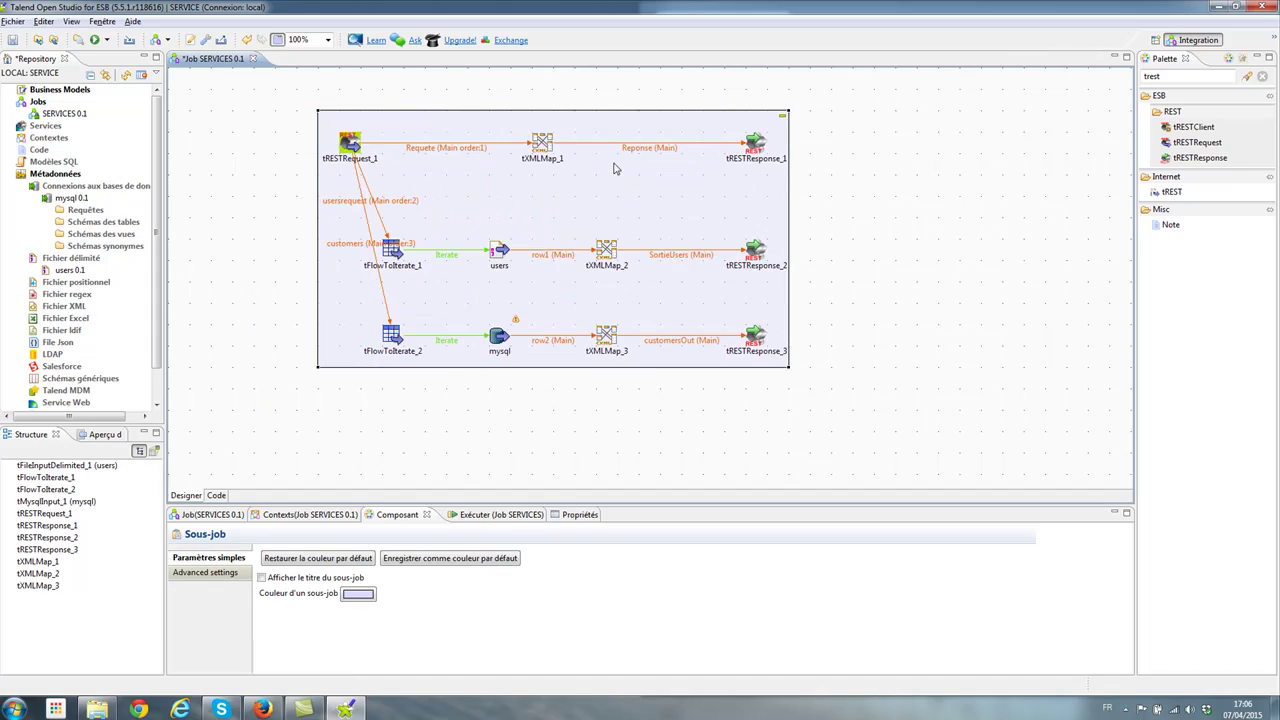
drag(863, 200, 233, 280)
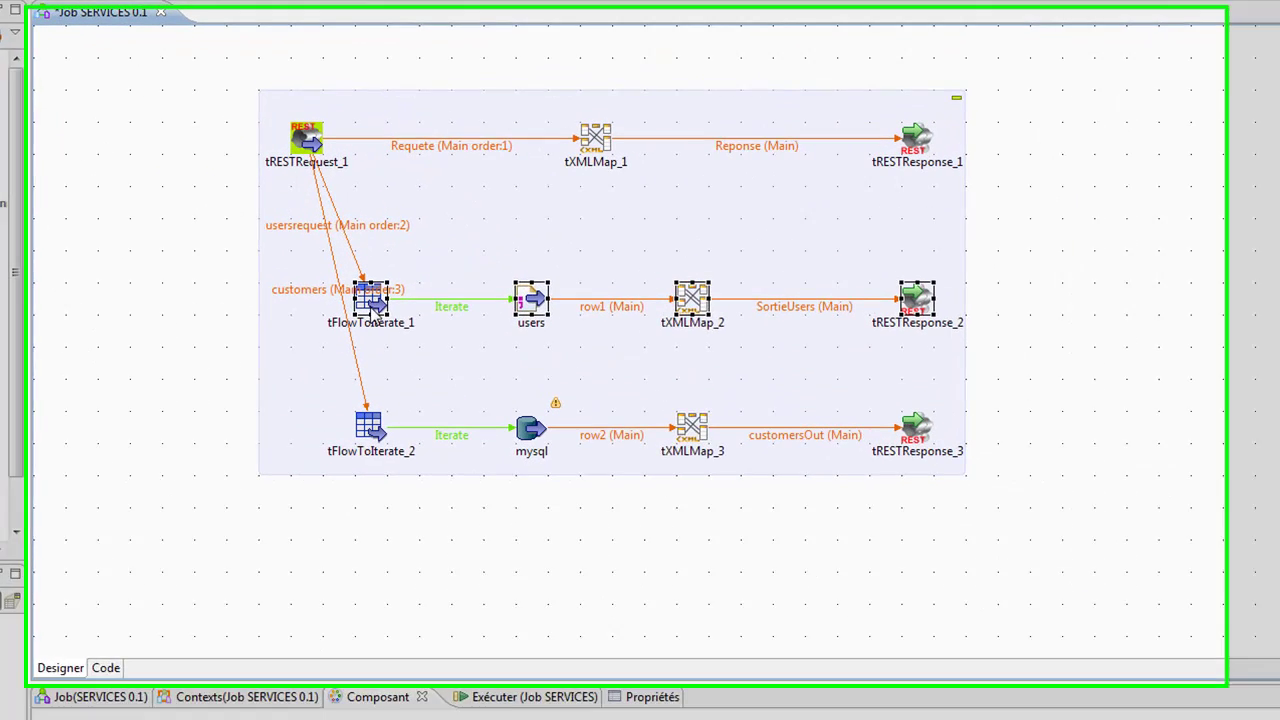
drag(390, 312, 422, 244)
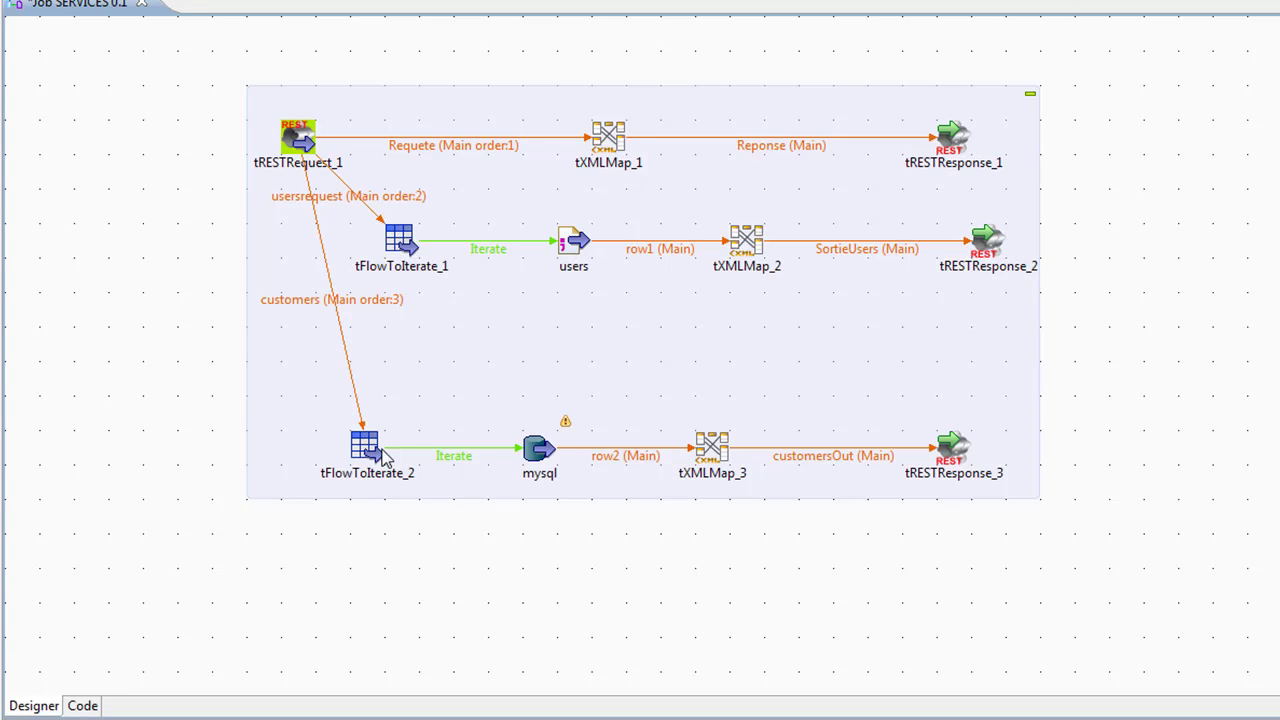
Copy tXMLMap_3 and place the duplicate below tFlowToIterate_2, outside the existing subjob.
click(370, 442)
click(297, 145)
click(542, 452)
click(686, 537)
click(718, 458)
click(724, 572)
key(ctrl+v)
drag(608, 518, 430, 616)
double_click(432, 618)
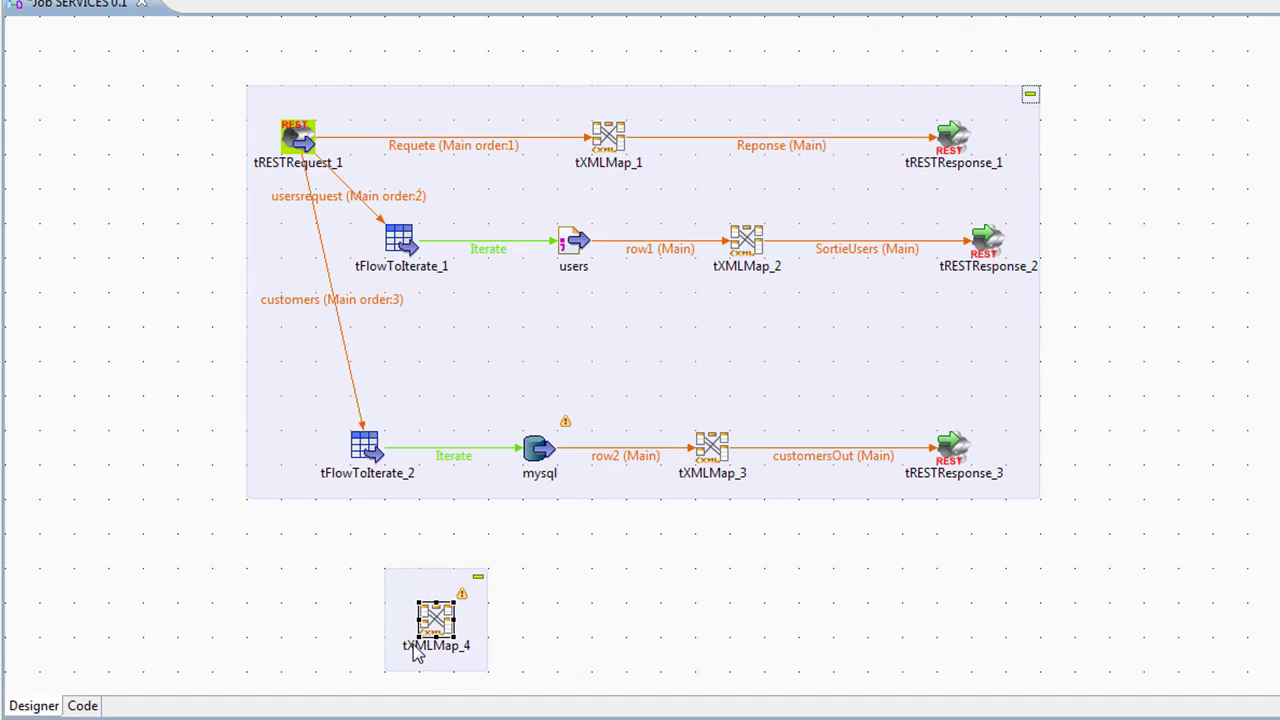
click(539, 598)
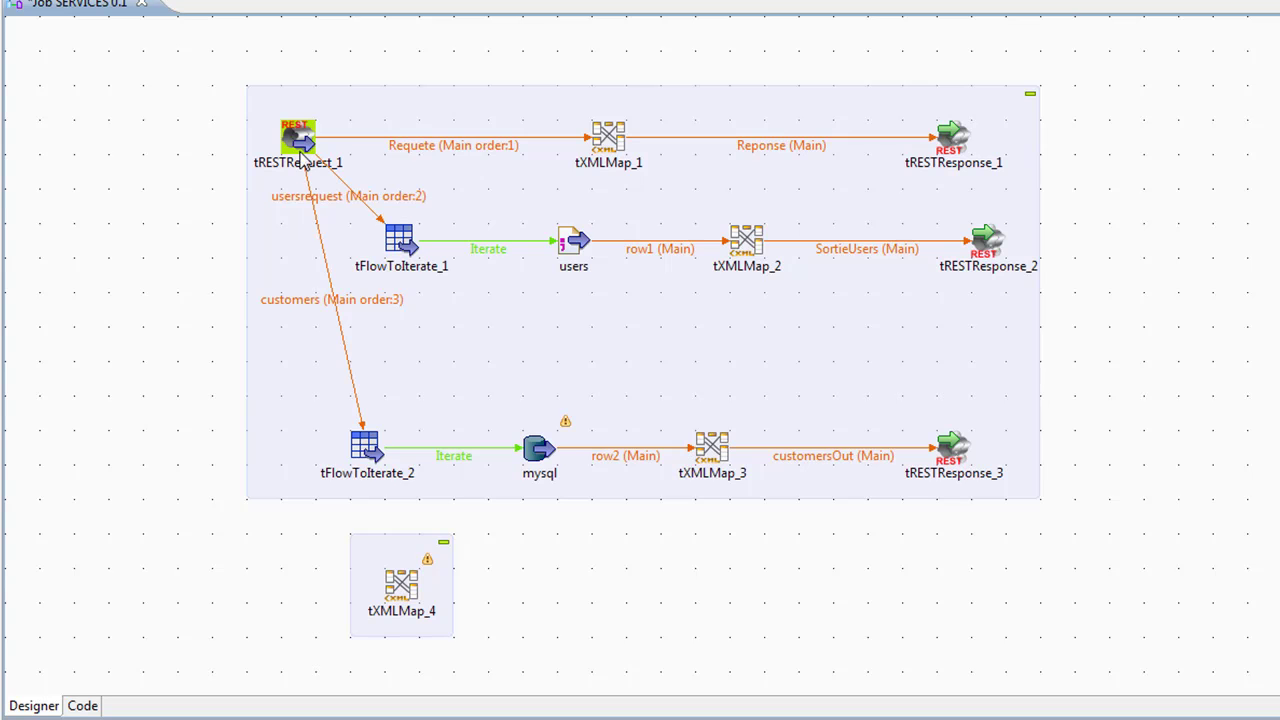
double_click(398, 592)
Copy the mysql component and place the duplicate below tXMLMap_4.
click(540, 447)
key(ctrl+c)
click(580, 556)
key(ctrl+v)
drag(553, 485, 350, 685)
Rearrange the job by moving tRESTRequest_1 to the left of the three flows and tXMLMap_1 directly above tFlowToIterate_1.
right_click(305, 165)
click(94, 206)
drag(298, 140, 88, 385)
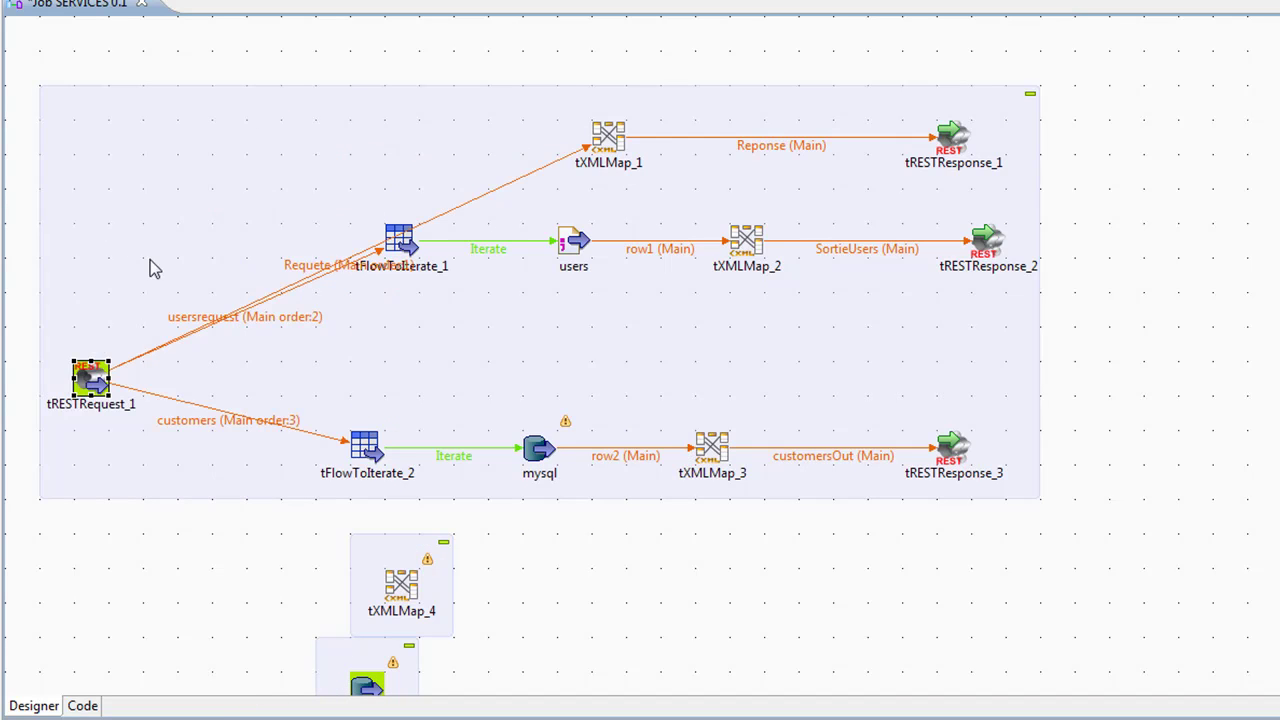
drag(402, 240, 398, 318)
drag(608, 135, 400, 135)
drag(402, 318, 404, 228)
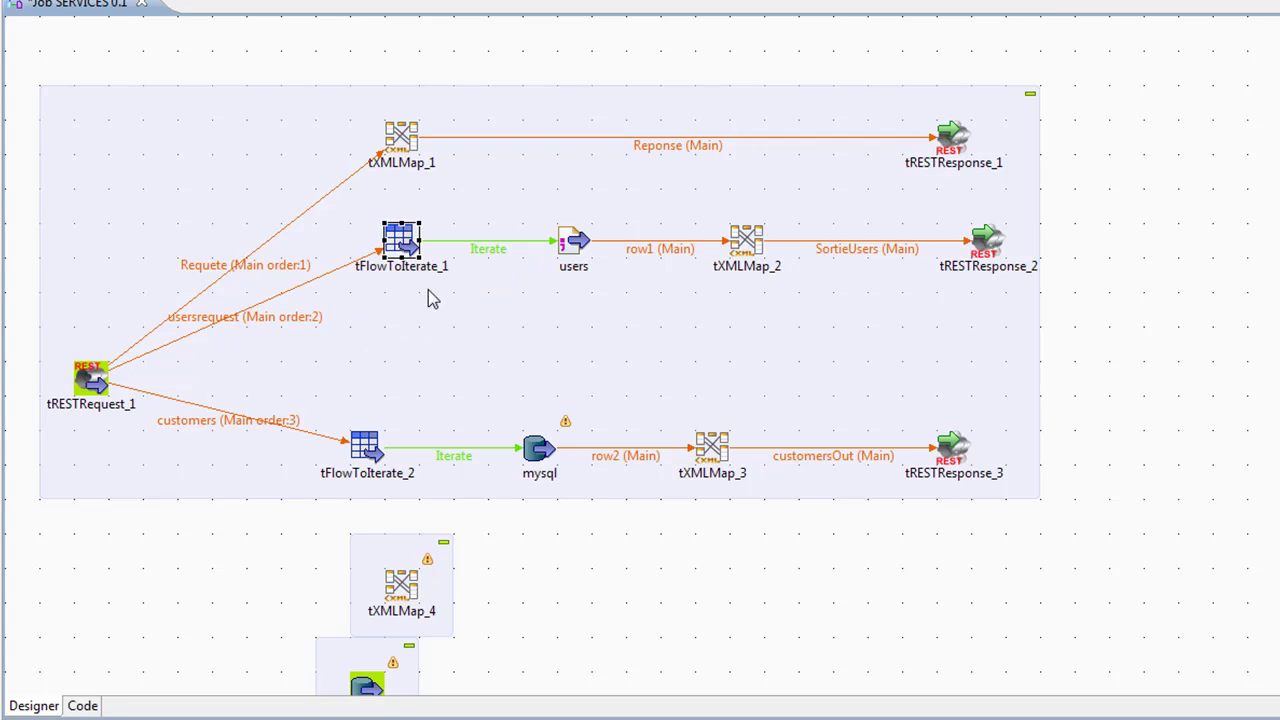
Align the customers flow components and tRESTResponse_1 with the users flow columns, and move tXMLMap_4 up beneath tFlowToIterate_2.
drag(1122, 514, 300, 420)
drag(366, 448, 400, 380)
drag(980, 152, 1015, 152)
drag(405, 588, 400, 530)
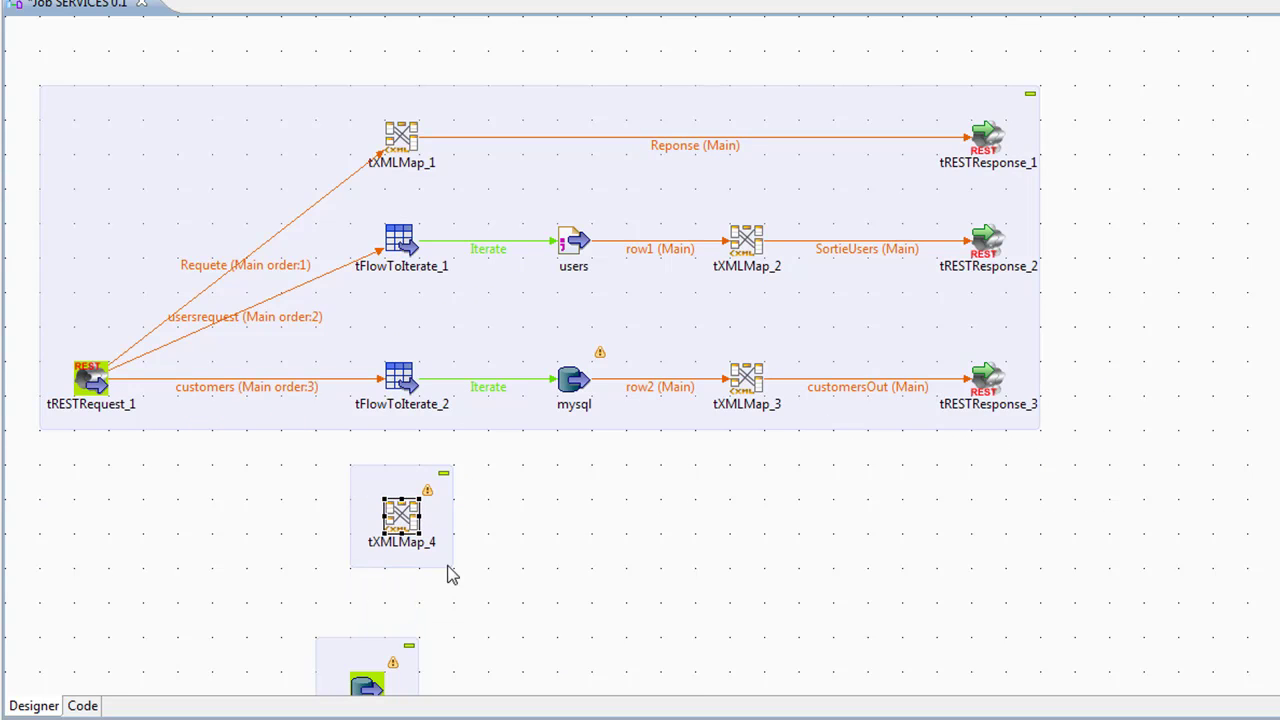
Connect tRESTRequest_1 to tXMLMap_4 with a new output flow named customer.
right_click(85, 378)
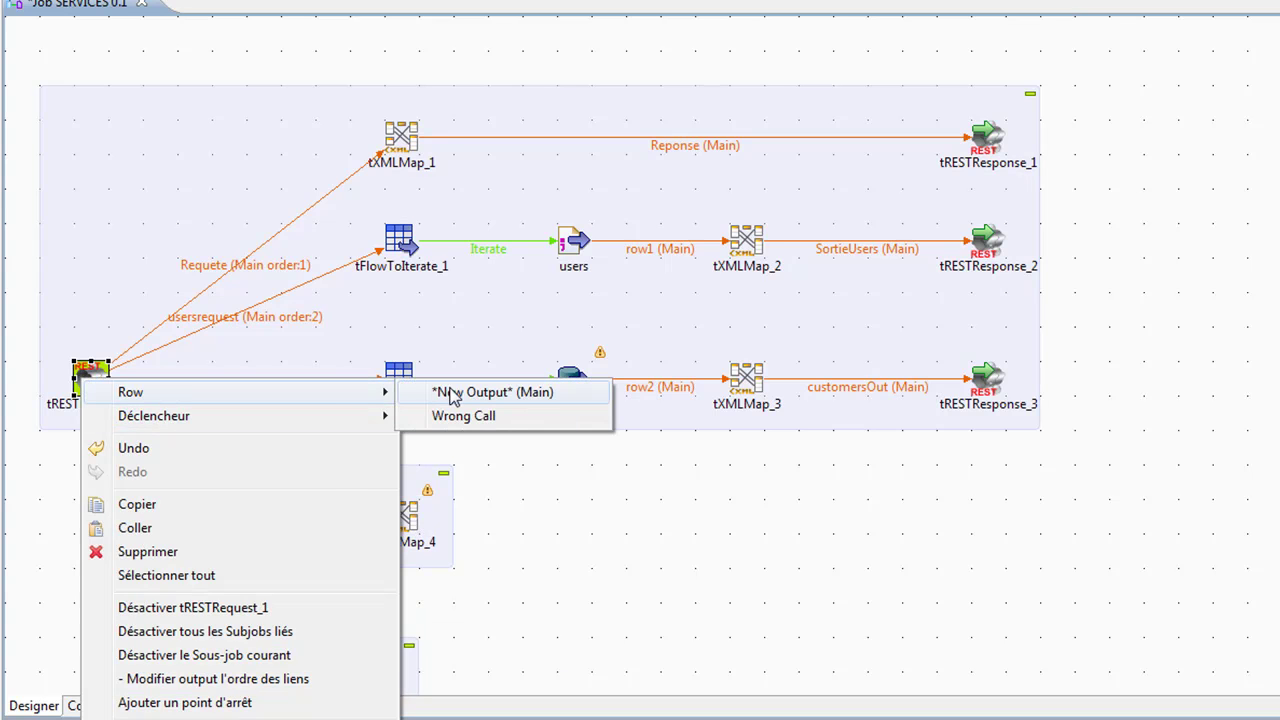
click(490, 392)
click(402, 512)
text(customer)
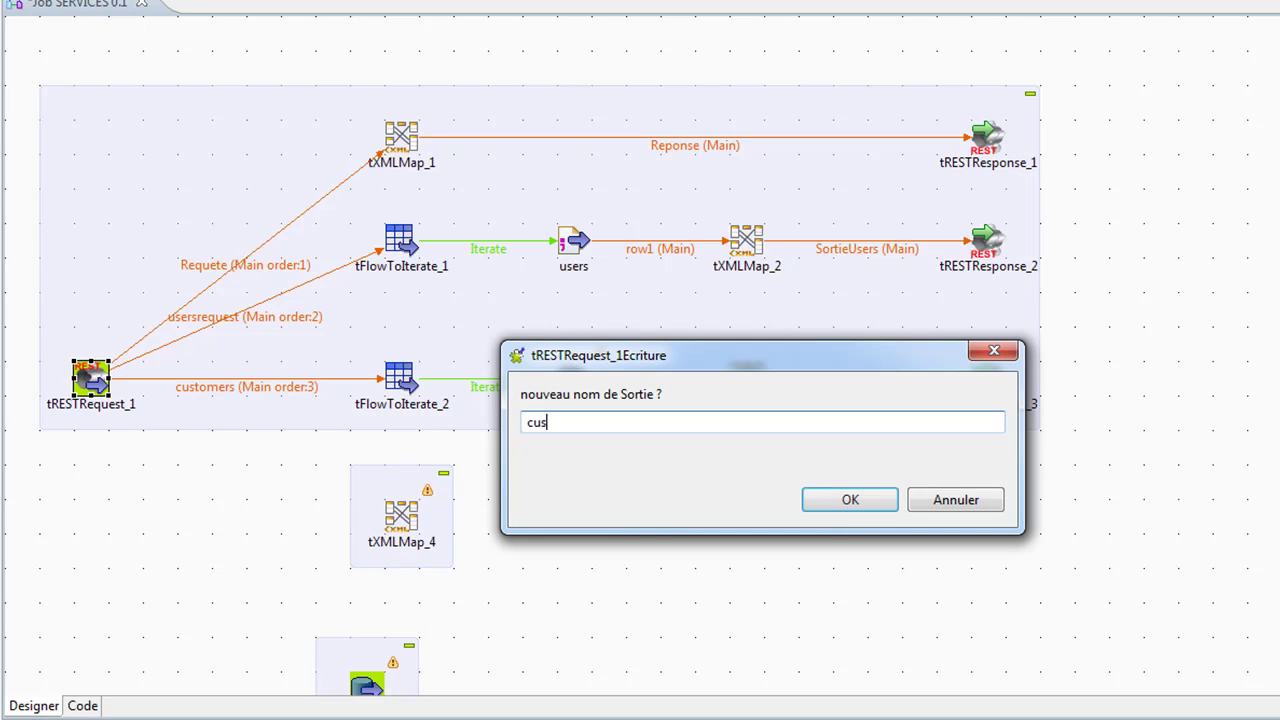
key(Return)
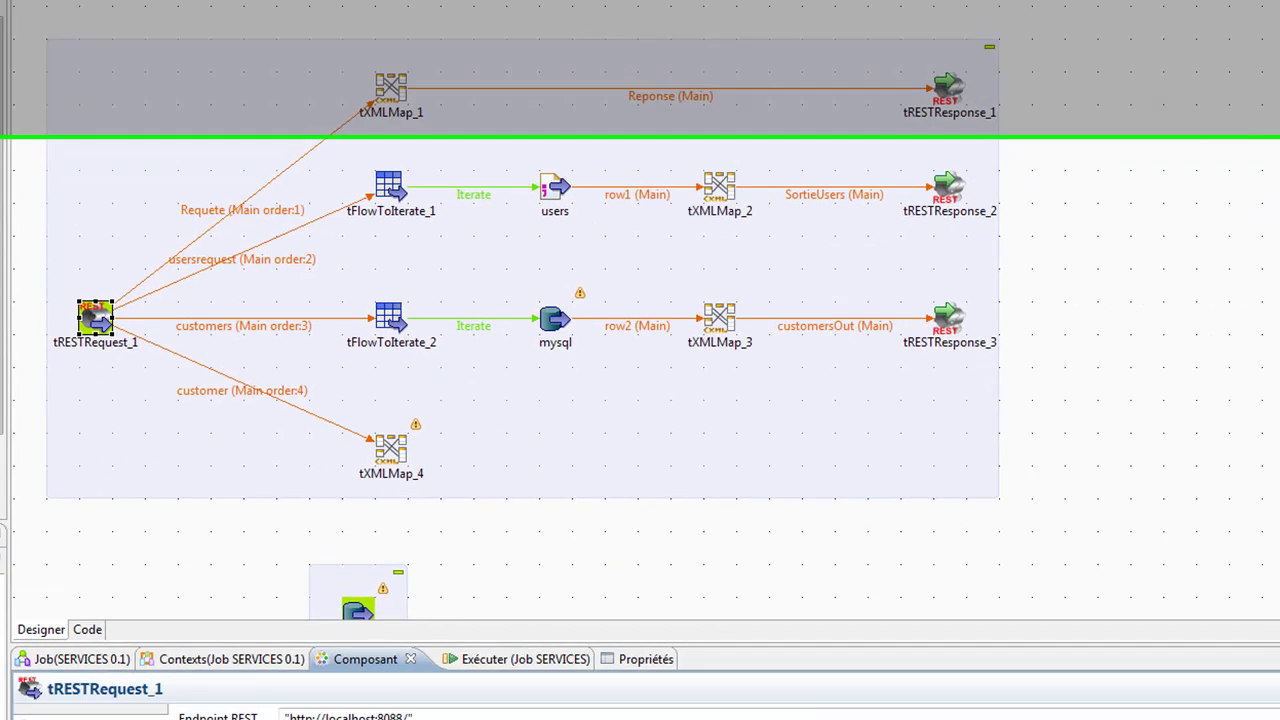
Set the customer flow's URI pattern to "/customer/{code}" in the REST API mapping of tRESTRequest_1.
click(700, 600)
text("/customer)
text(/[)
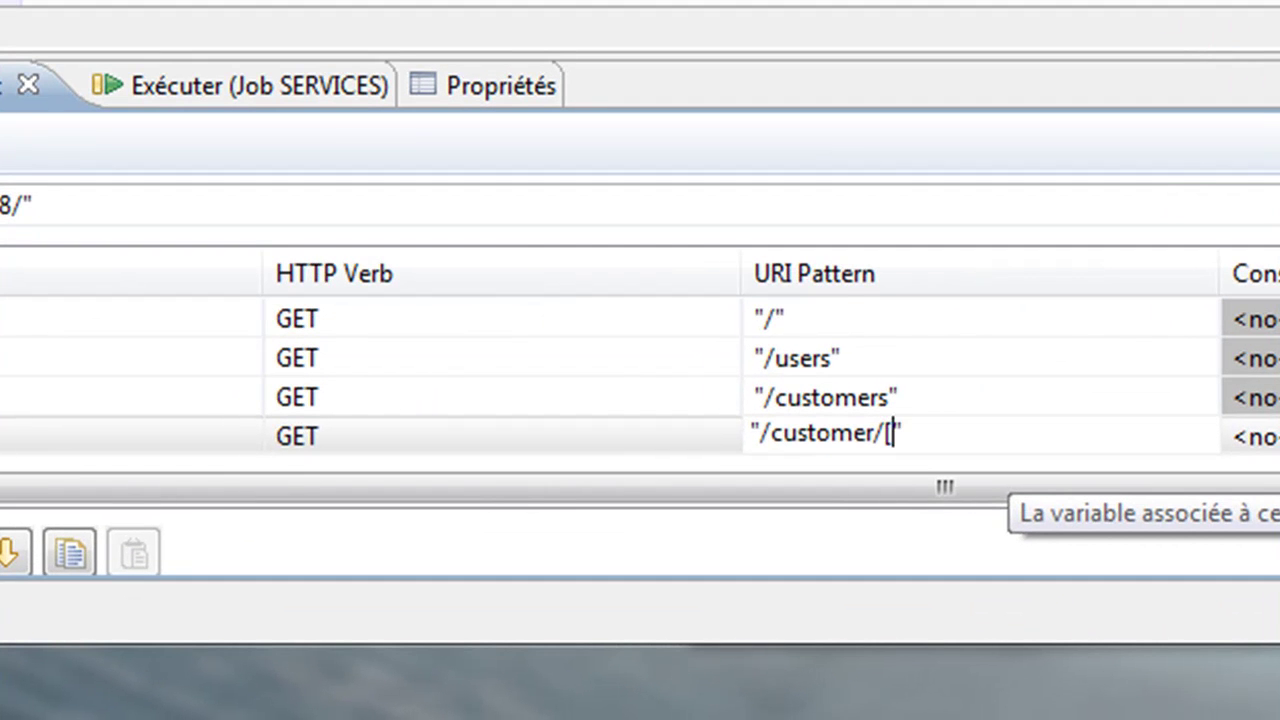
text(code)
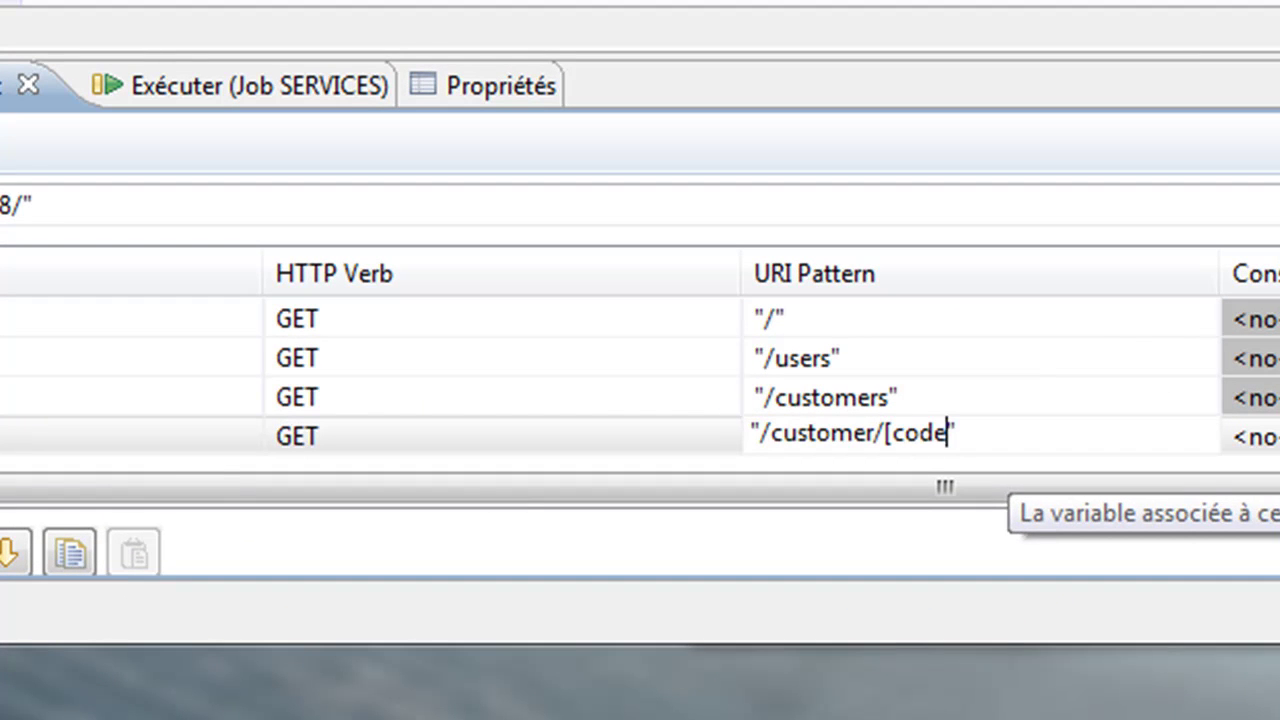
text(})
key(Left)
key(Left)
key(Left)
key(Left)
key(Left)
key(Delete)
text({)
click(465, 428)
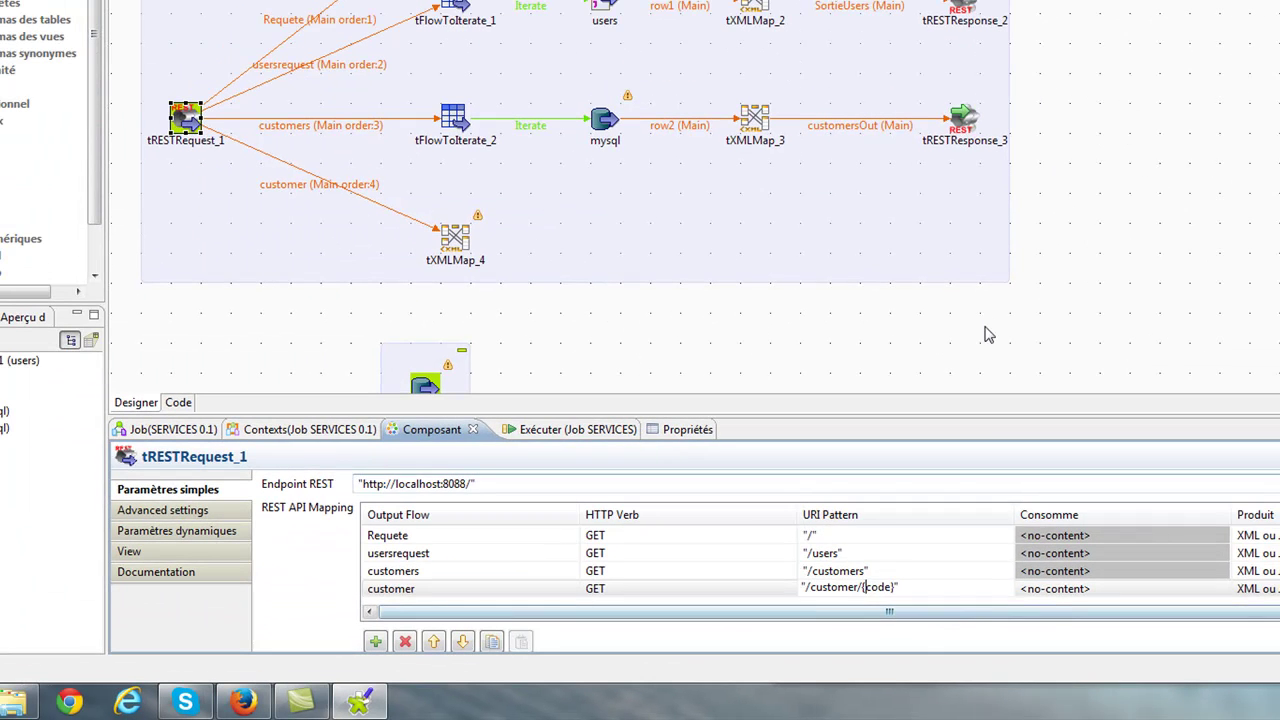
click(975, 352)
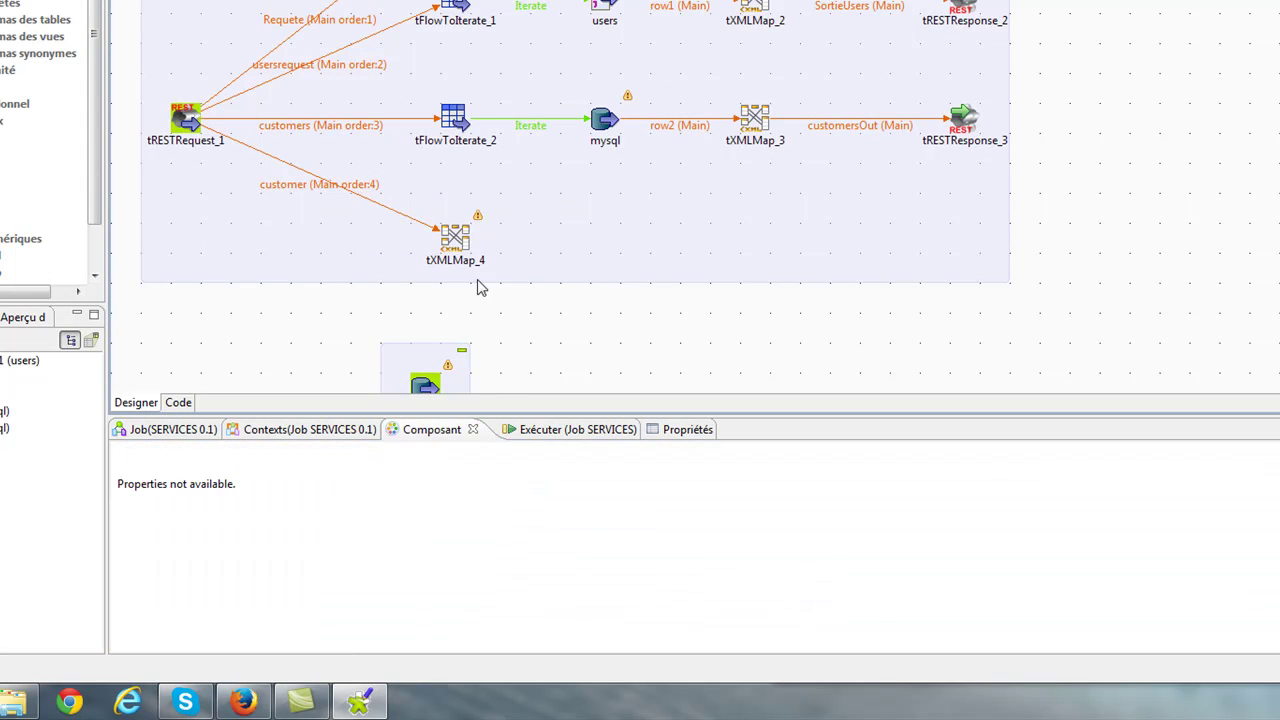
Review the available HTTP verbs for the customer flow in tRESTRequest_1 and keep GET.
click(194, 121)
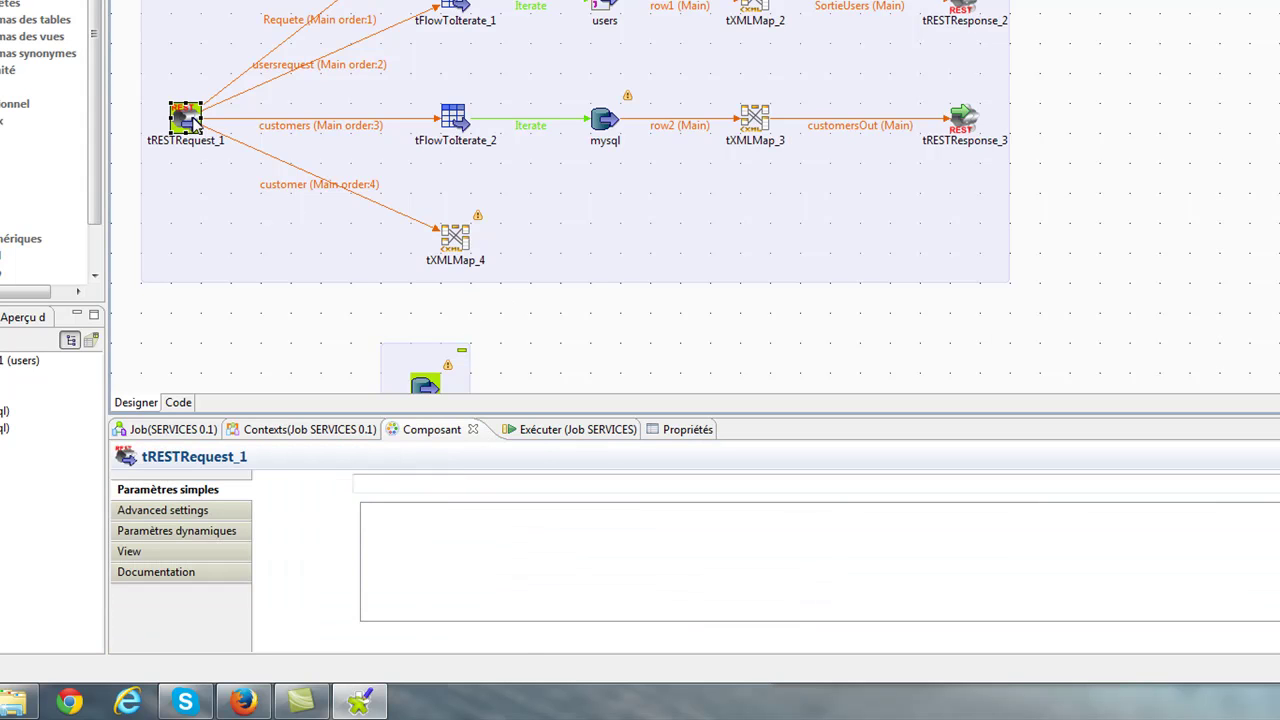
click(648, 589)
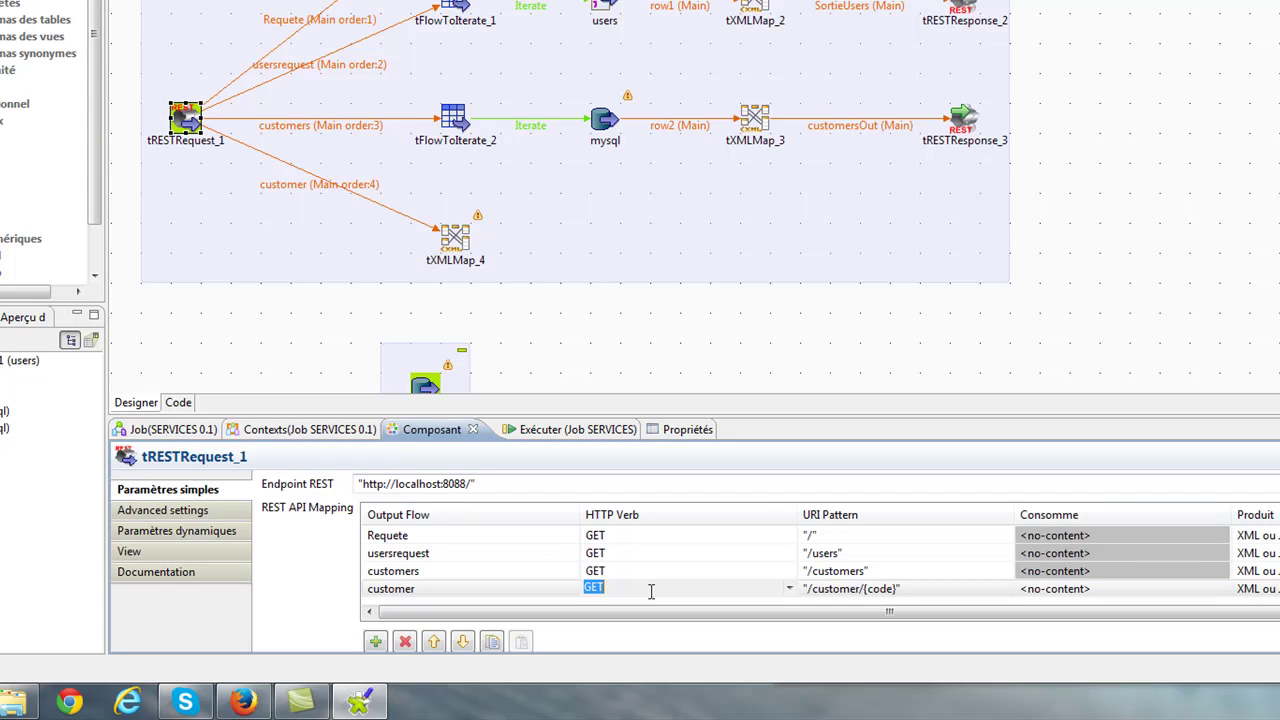
click(789, 590)
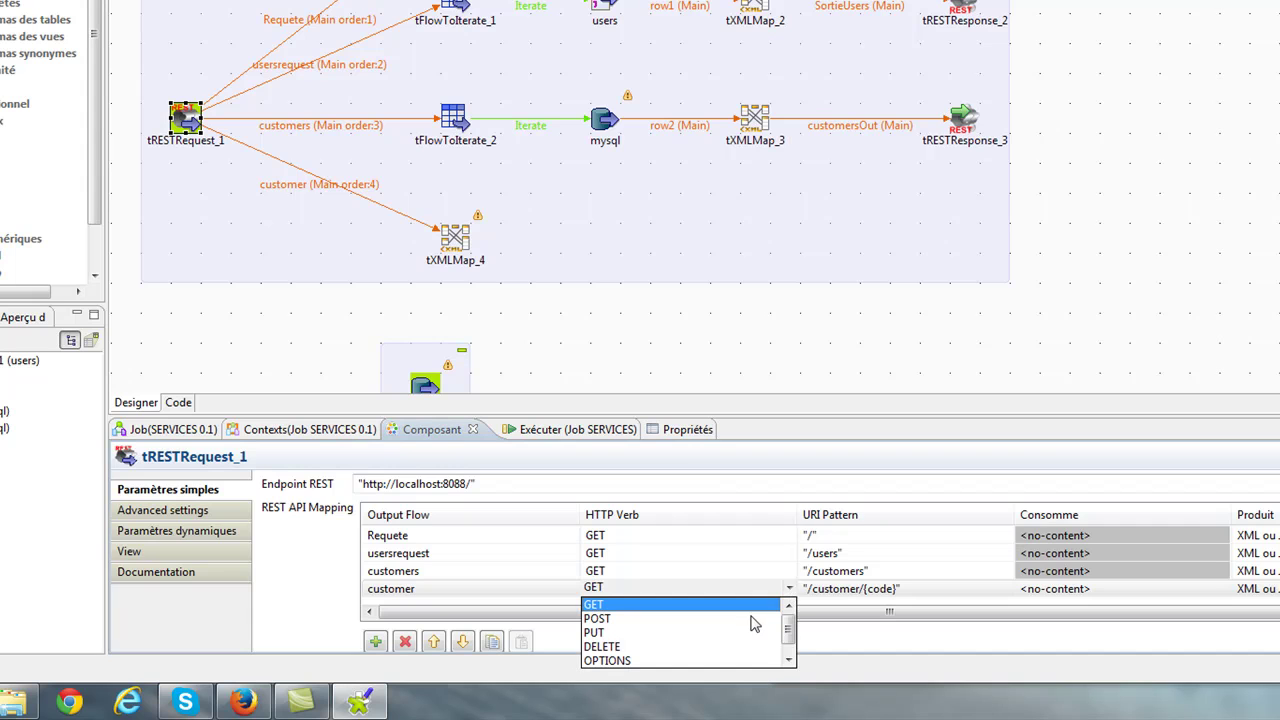
click(789, 590)
click(757, 357)
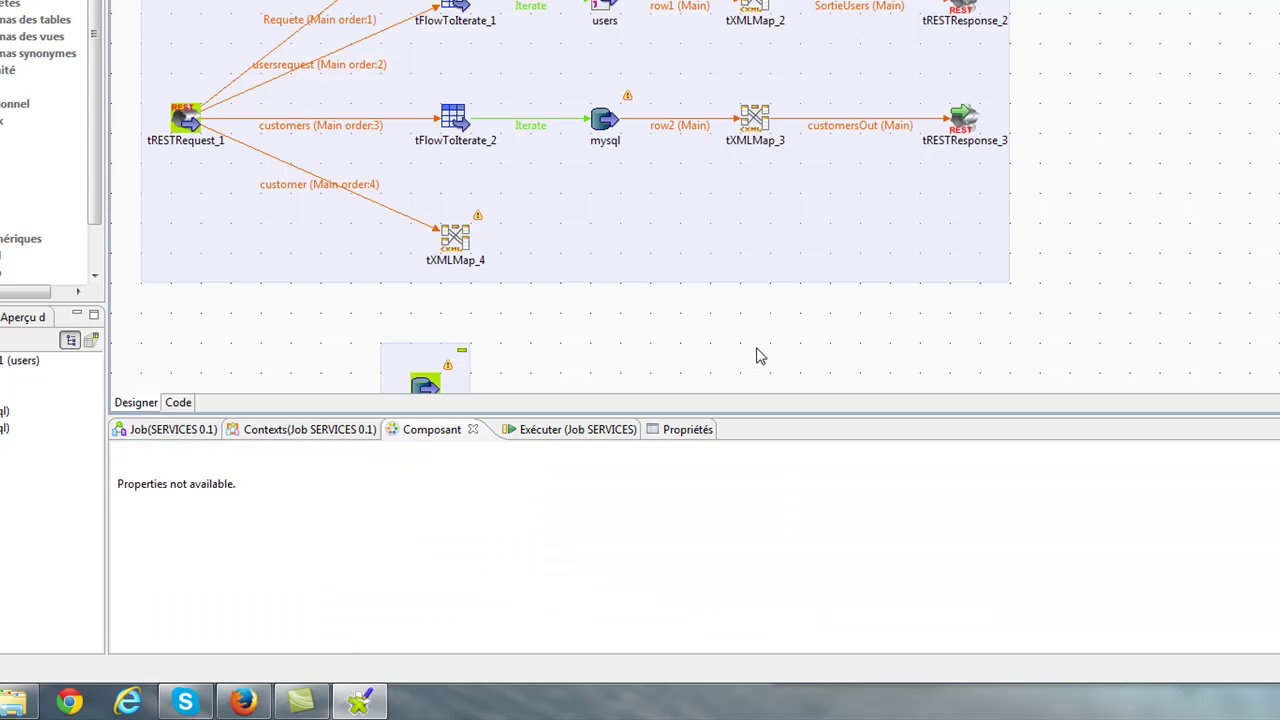
Place the duplicate mysql component directly below tXMLMap_4 and connect it to tXMLMap_4 with a Main row as lookup.
drag(1128, 416, 1128, 534)
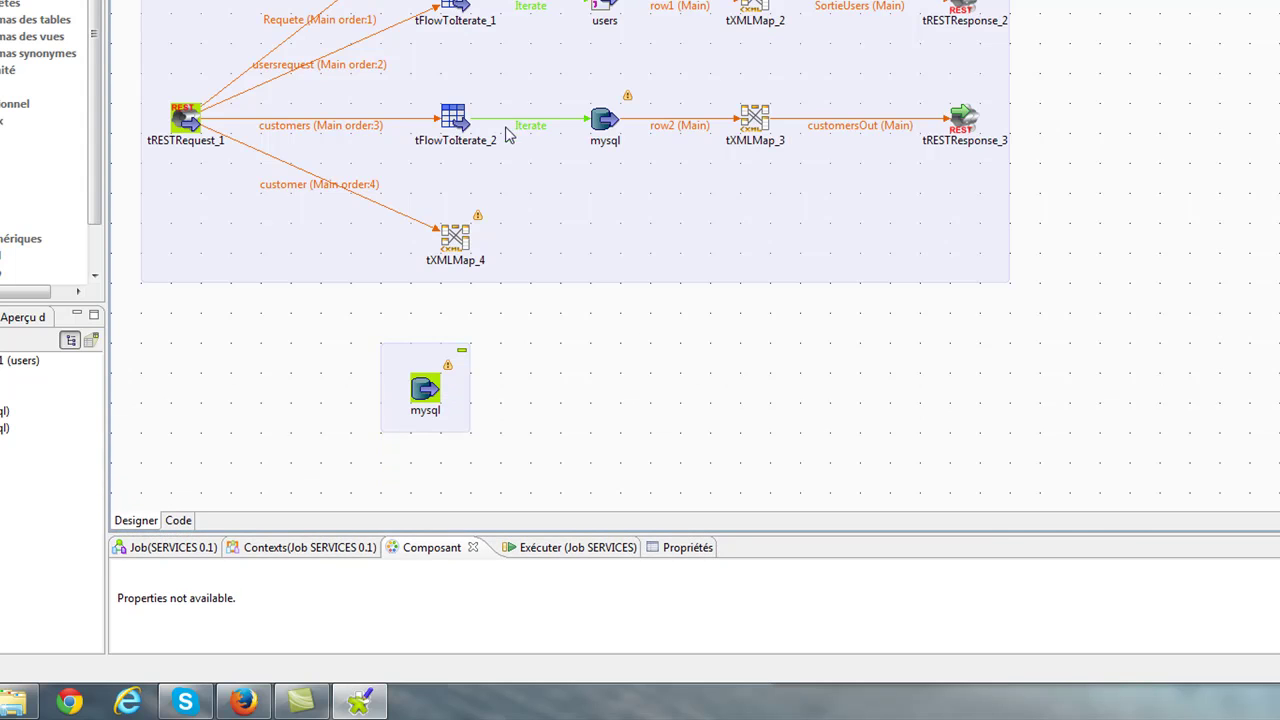
drag(432, 395, 610, 247)
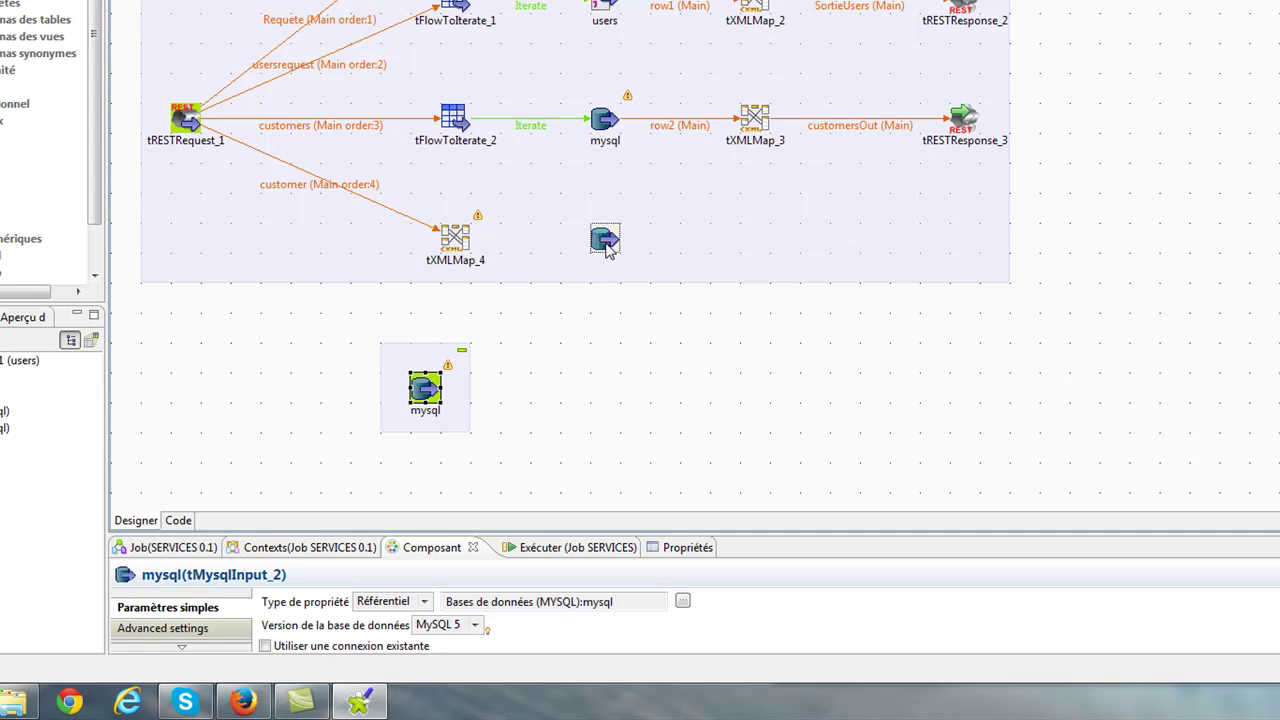
drag(605, 250, 455, 390)
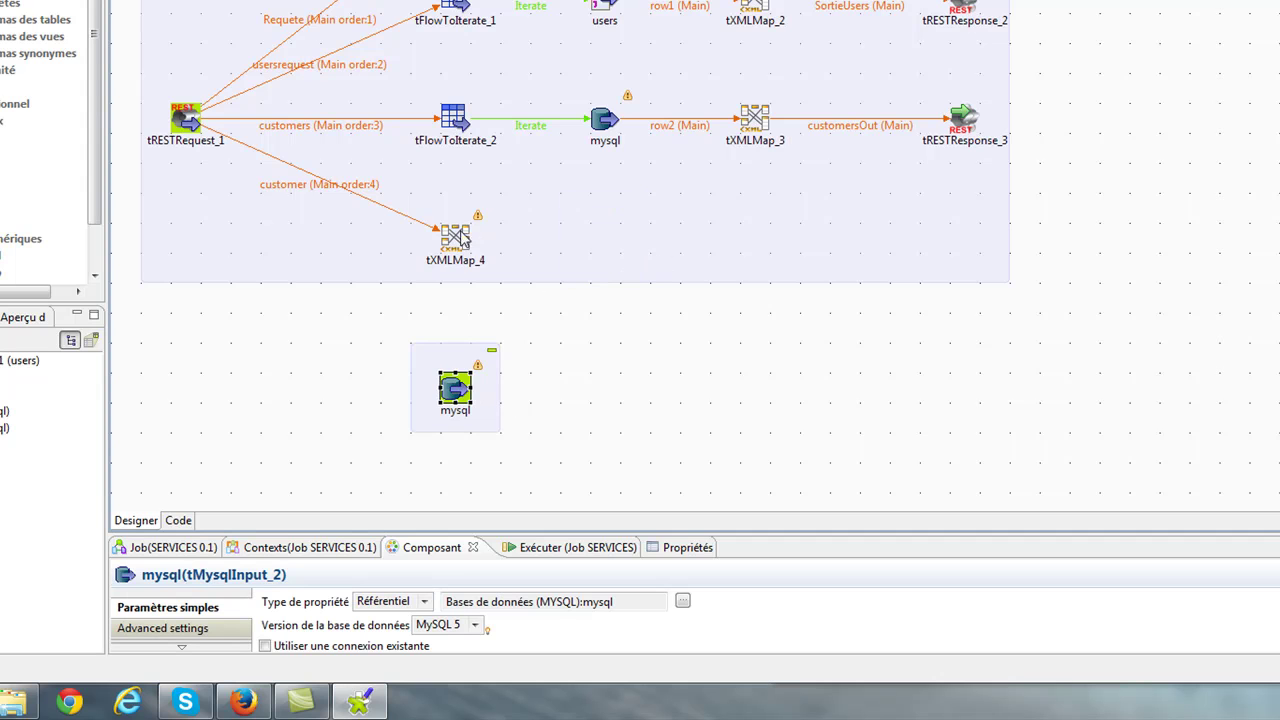
right_click(462, 380)
mouse_move(700, 50)
click(775, 48)
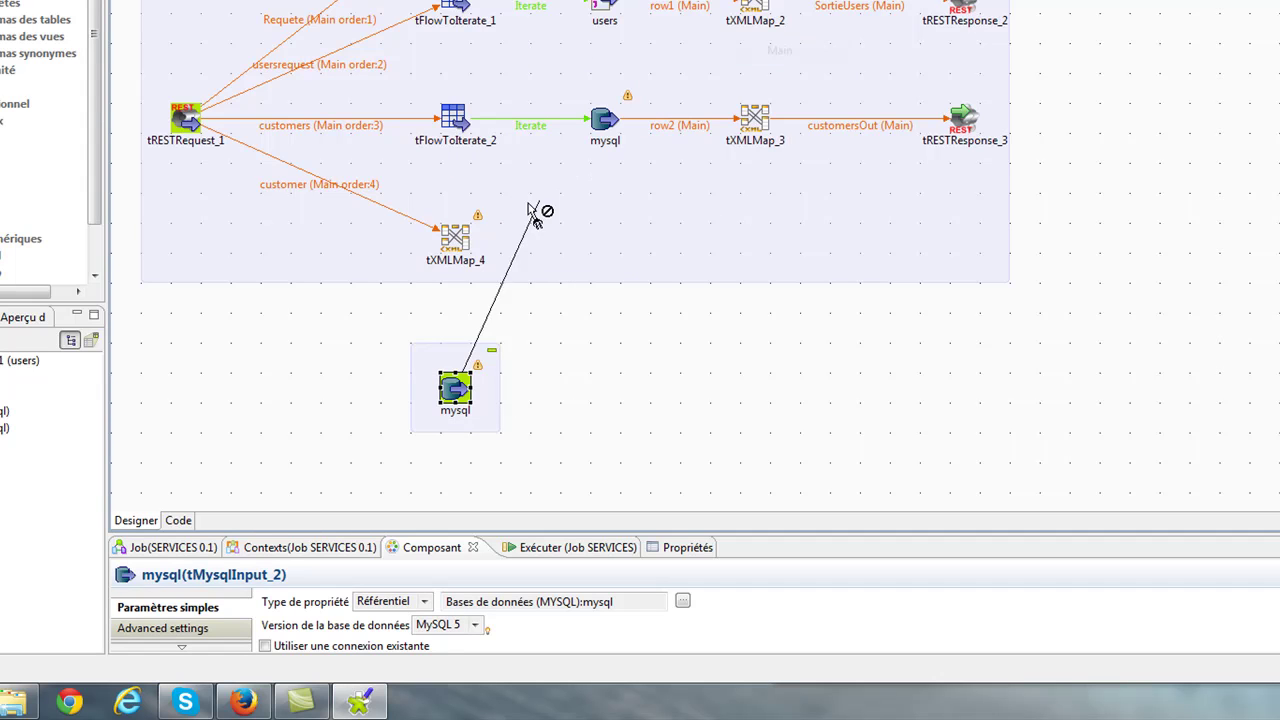
click(455, 238)
Add a String column named code to the customer input of tXMLMap_4.
double_click(455, 238)
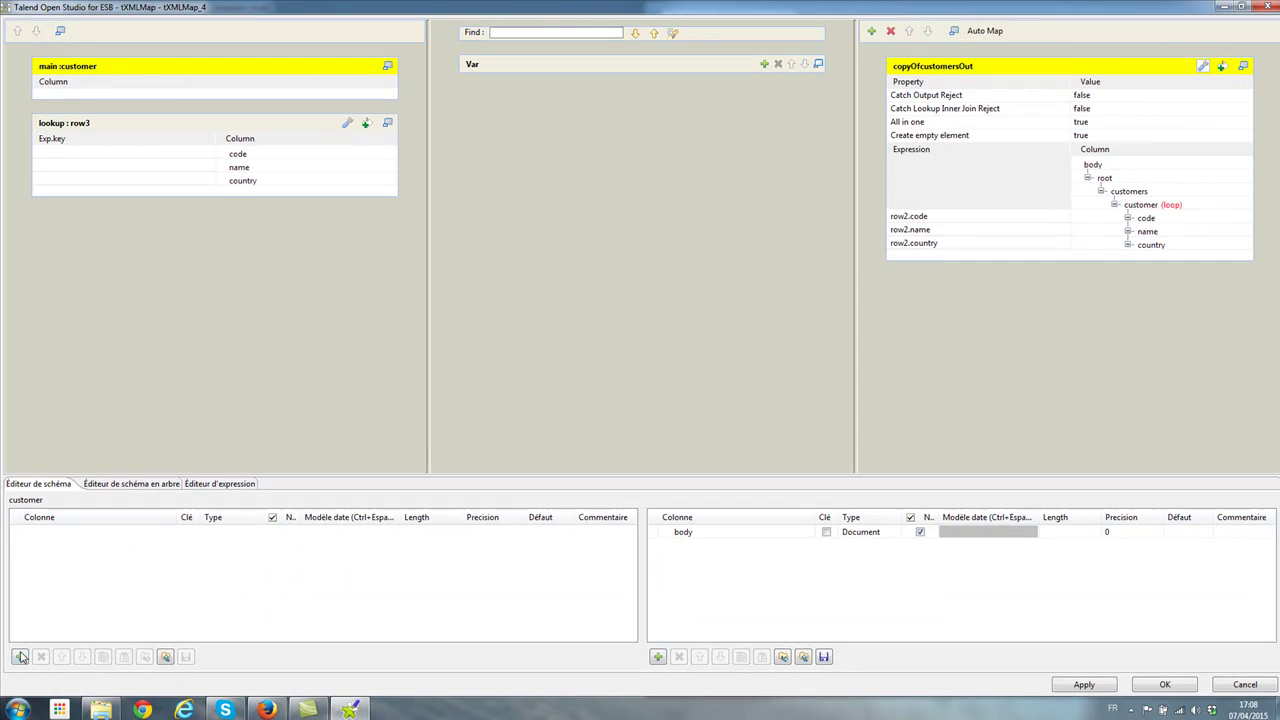
click(20, 657)
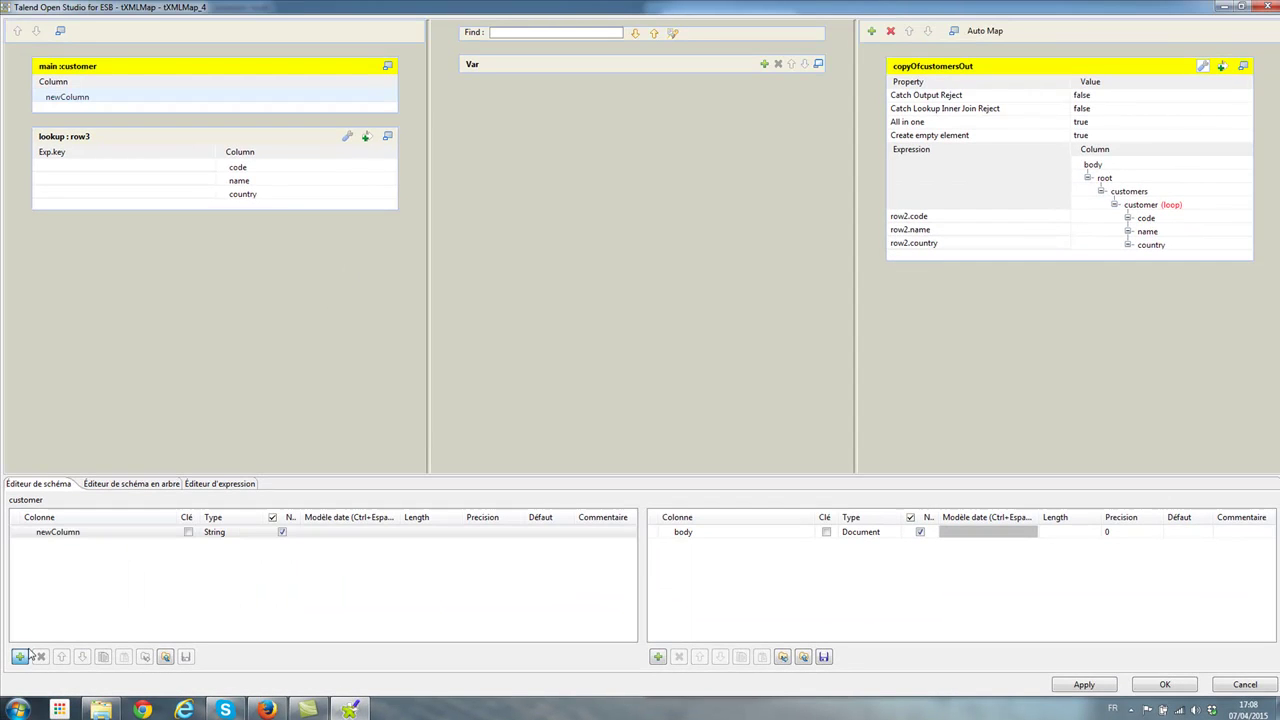
click(45, 531)
text(code)
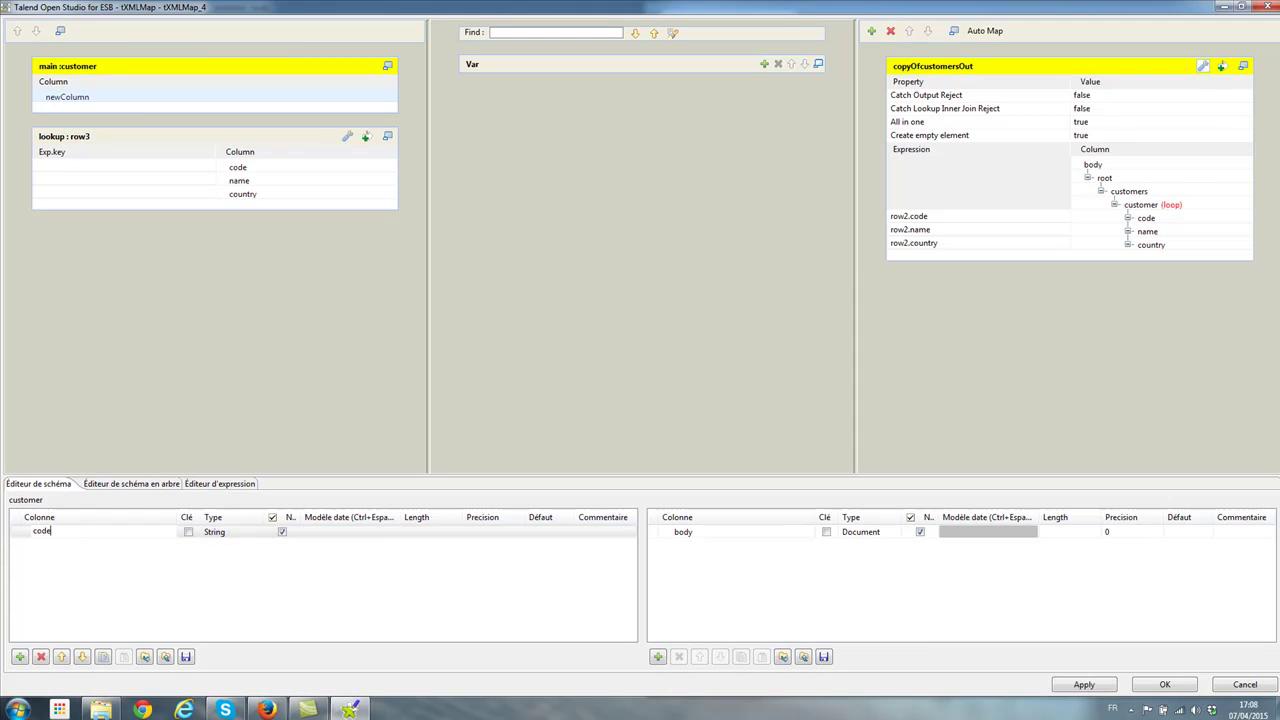
click(121, 577)
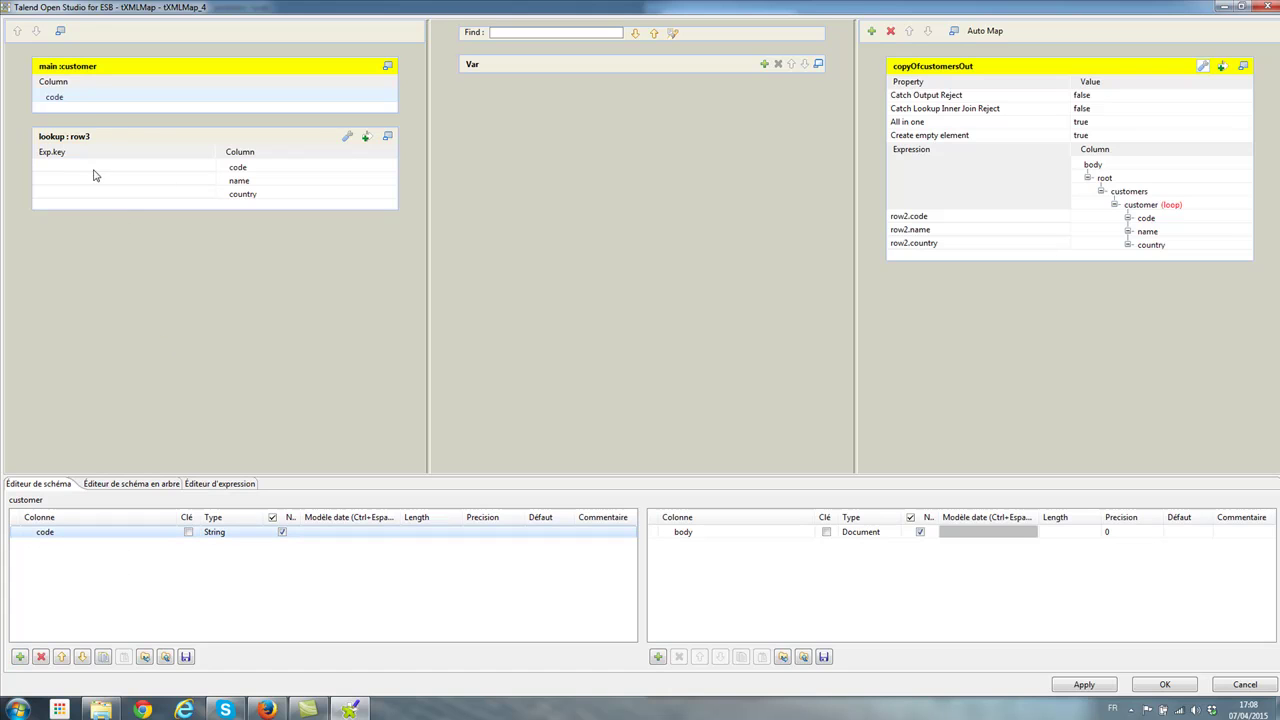
Join the customer input's code to the code key of lookup row3 and accept the tXMLMap_4 mapping.
click(68, 113)
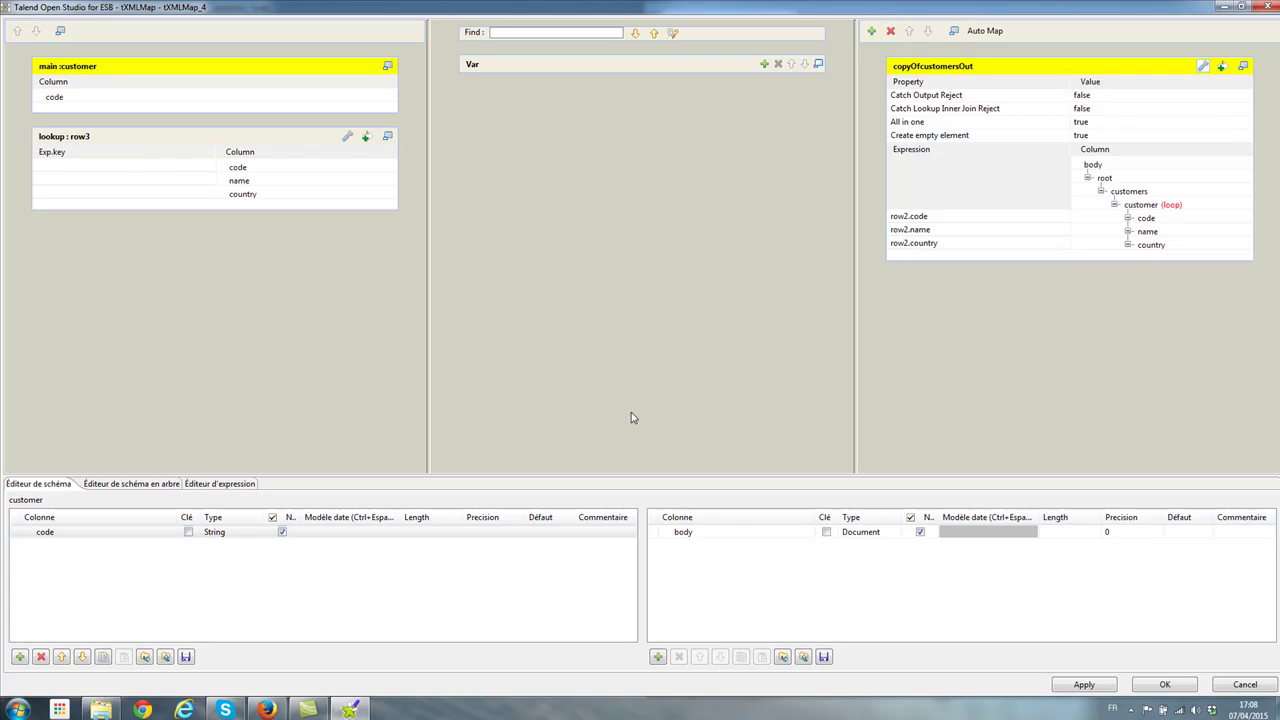
drag(61, 96, 85, 168)
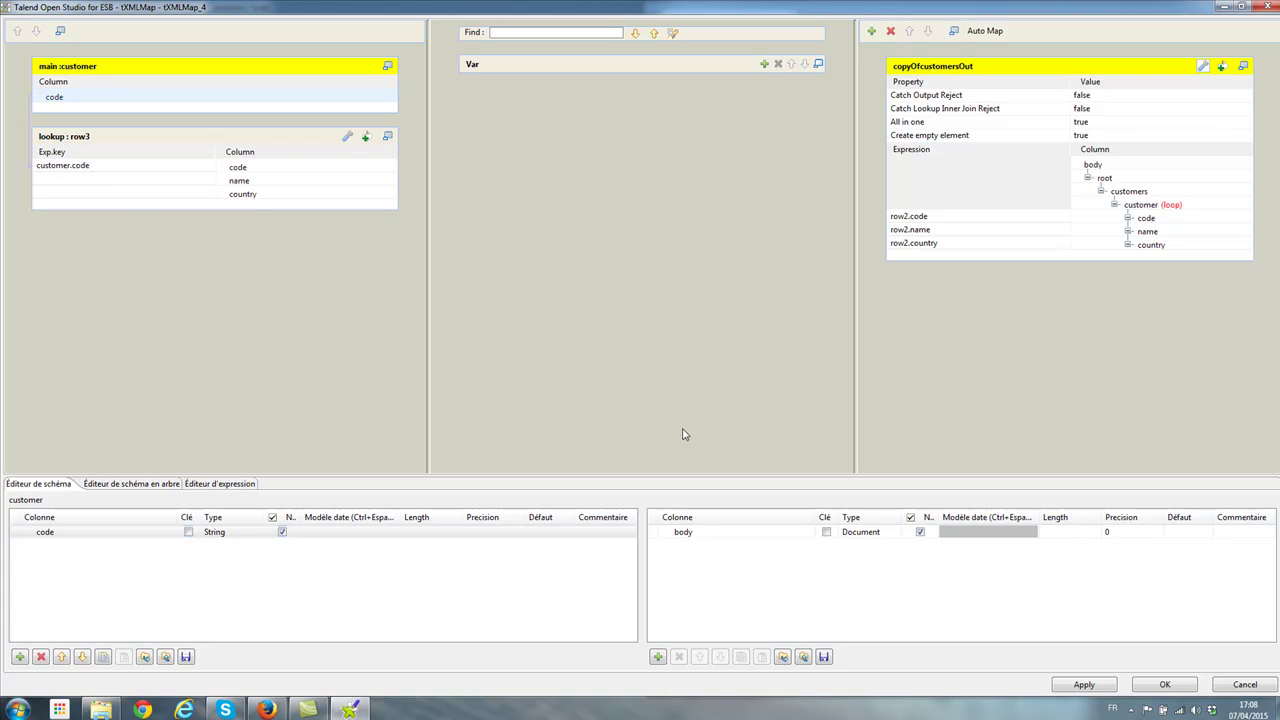
click(1163, 685)
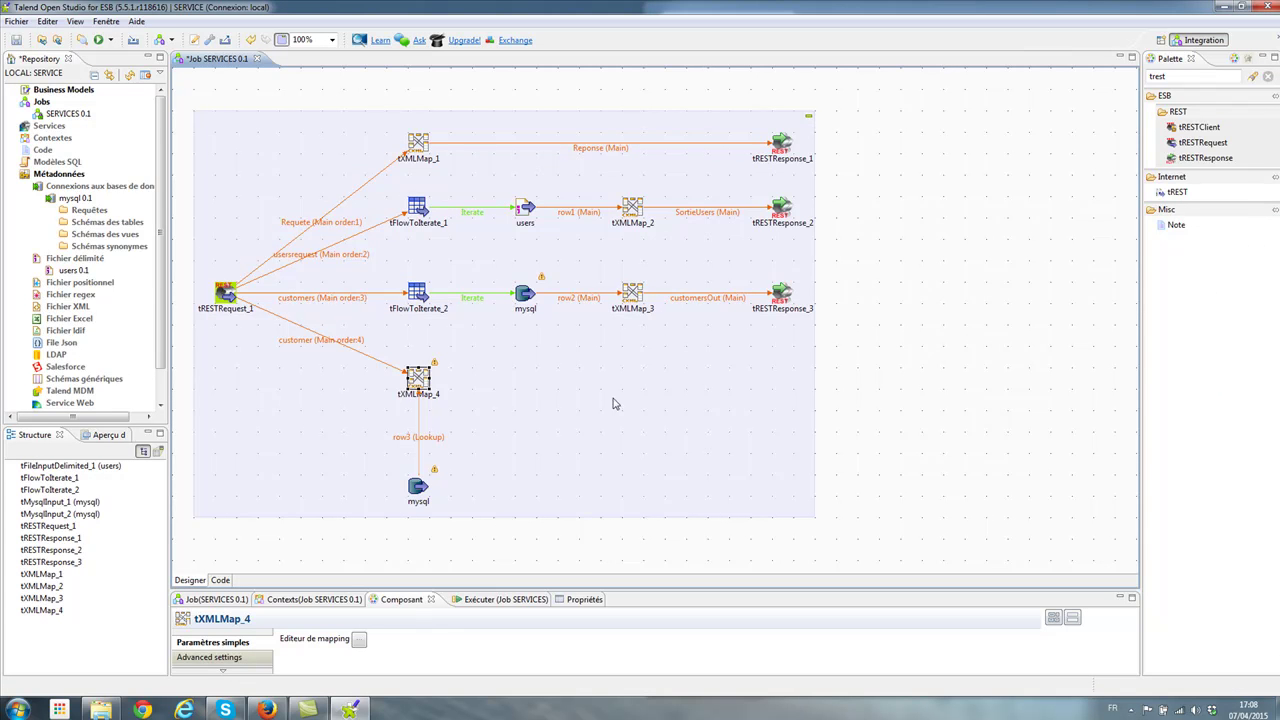
click(937, 357)
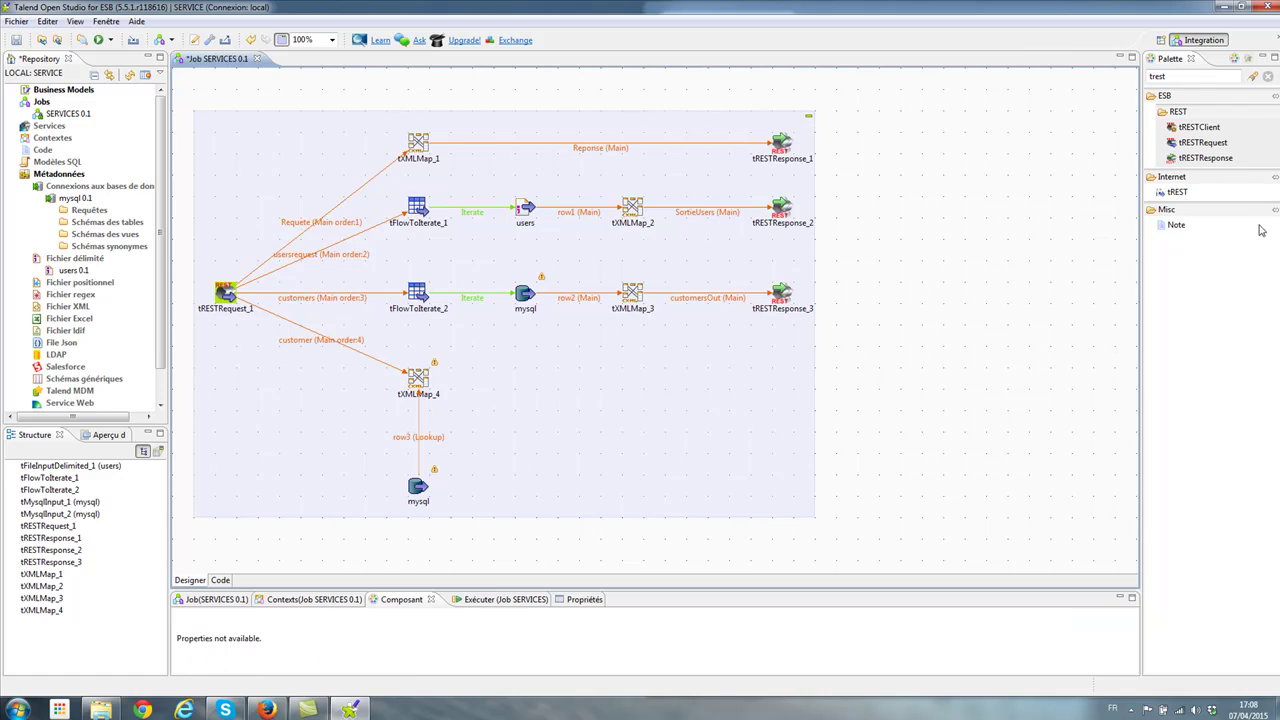
Add a tRESTResponse component below tRESTResponse_3 and connect tXMLMap_4 to it with the copyOfcustomersOut output.
drag(1205, 158, 772, 373)
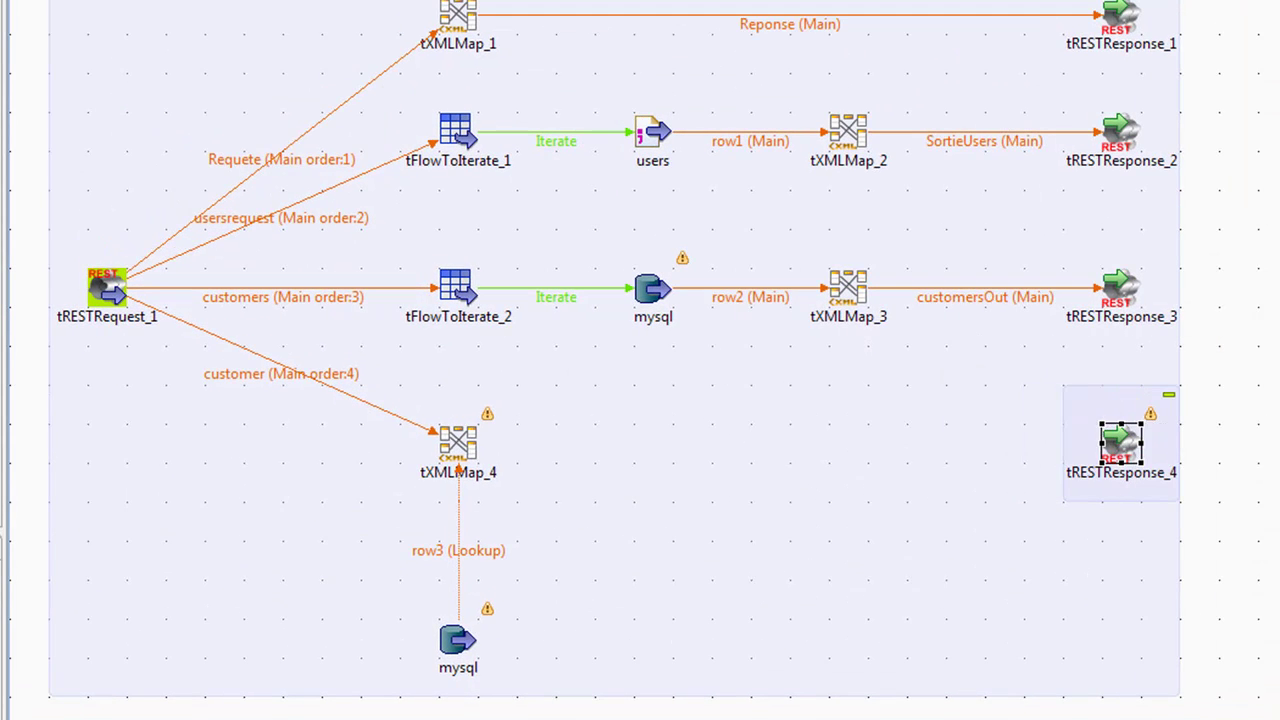
right_click(470, 445)
mouse_move(700, 458)
click(1055, 451)
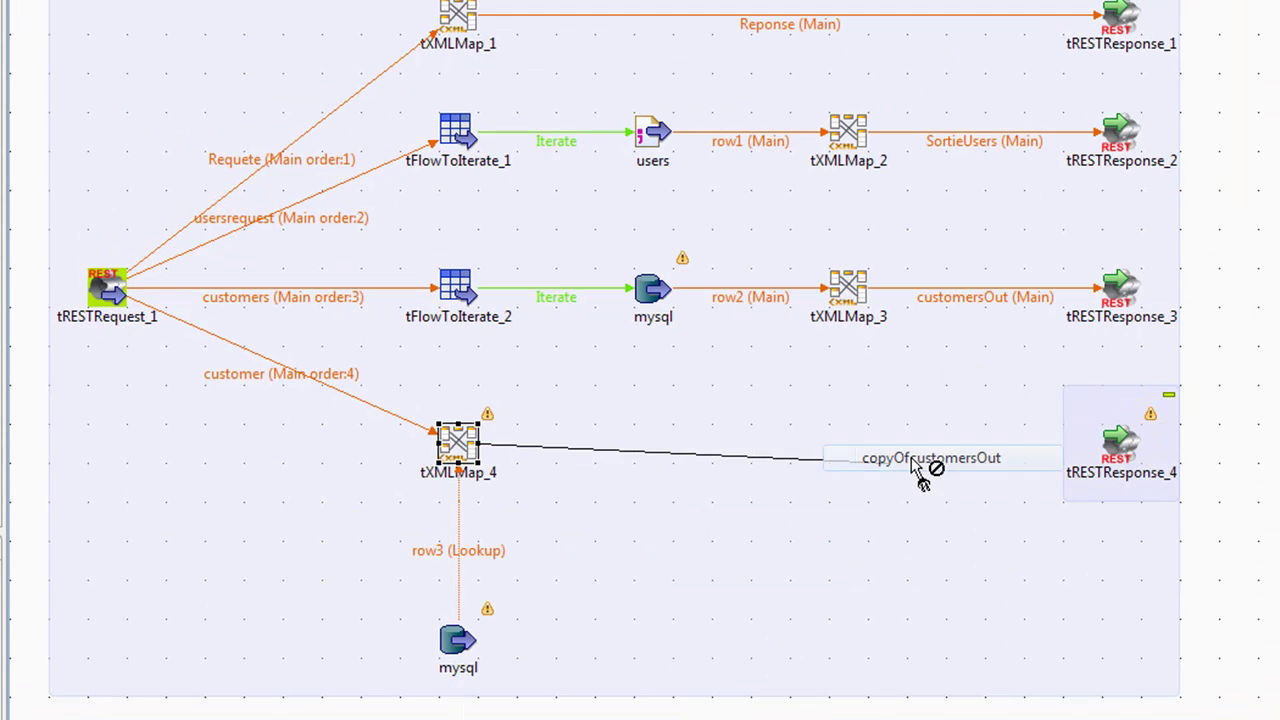
click(1118, 445)
click(1125, 448)
click(455, 446)
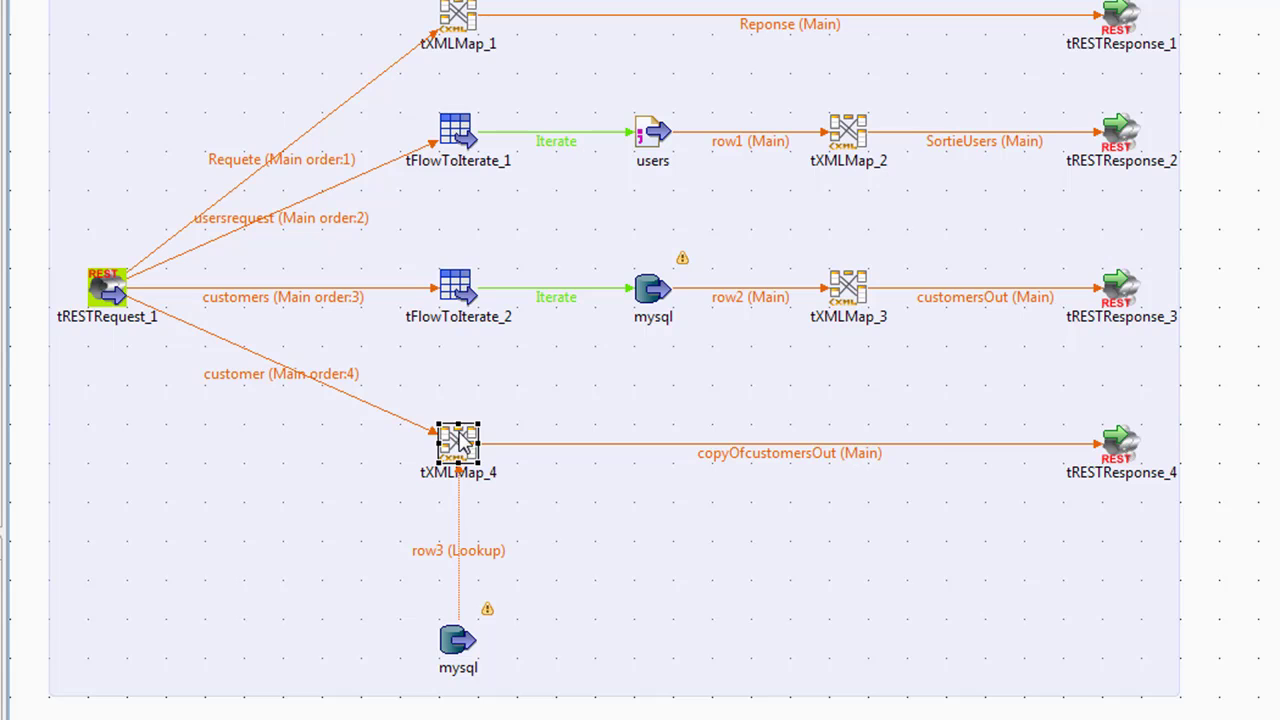
Add the columns zip, city and email to the schema of the mysql lookup component below tXMLMap_4.
click(457, 640)
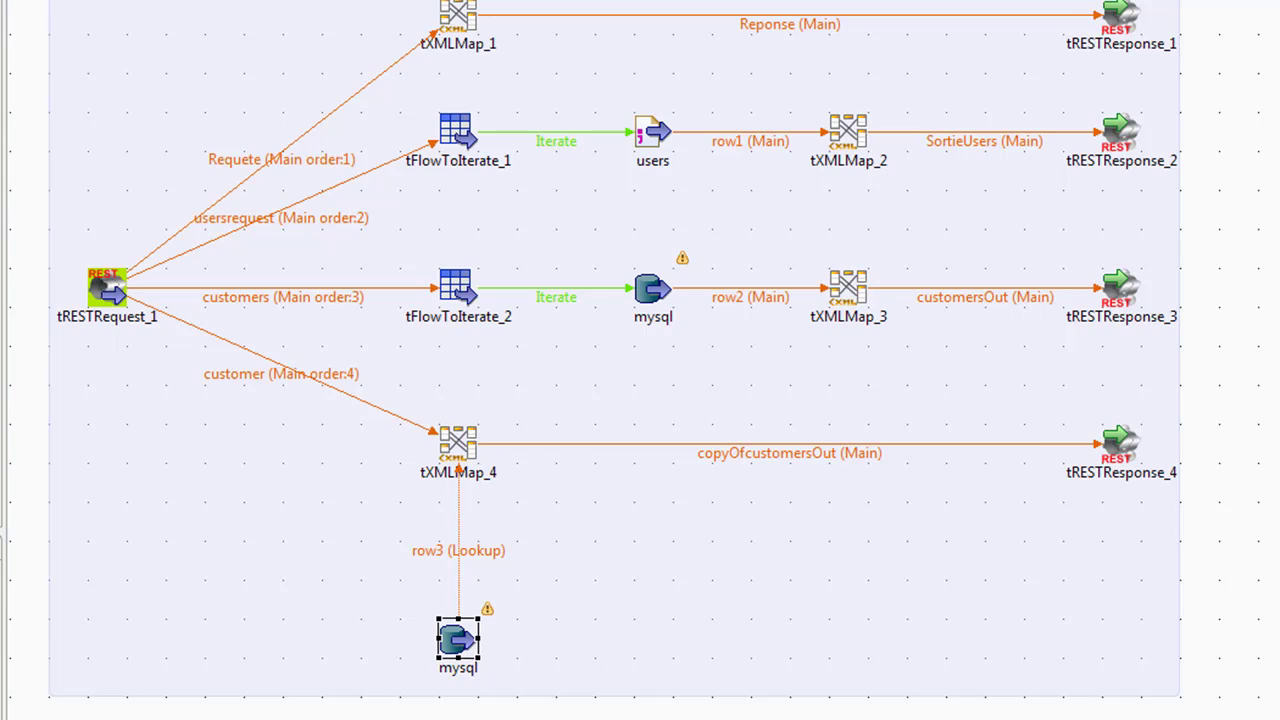
double_click(457, 640)
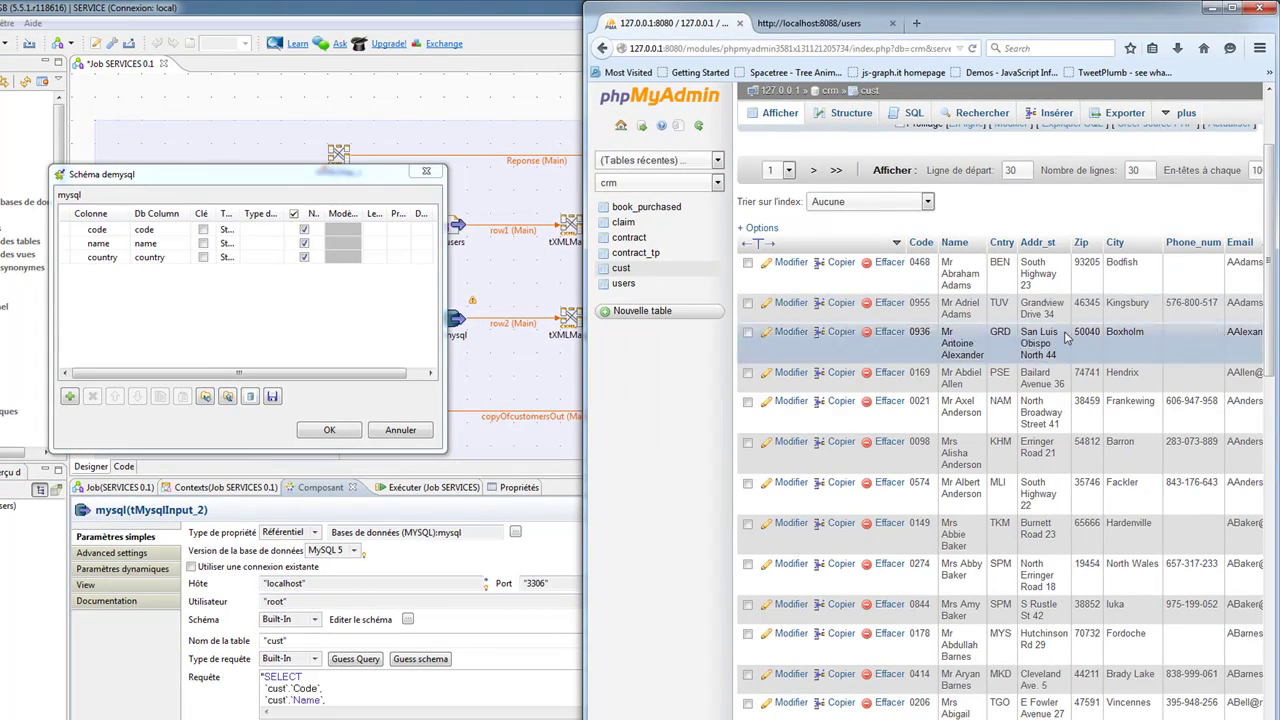
click(69, 396)
click(69, 396)
click(69, 396)
click(105, 270)
text(zip)
click(105, 284)
text(city)
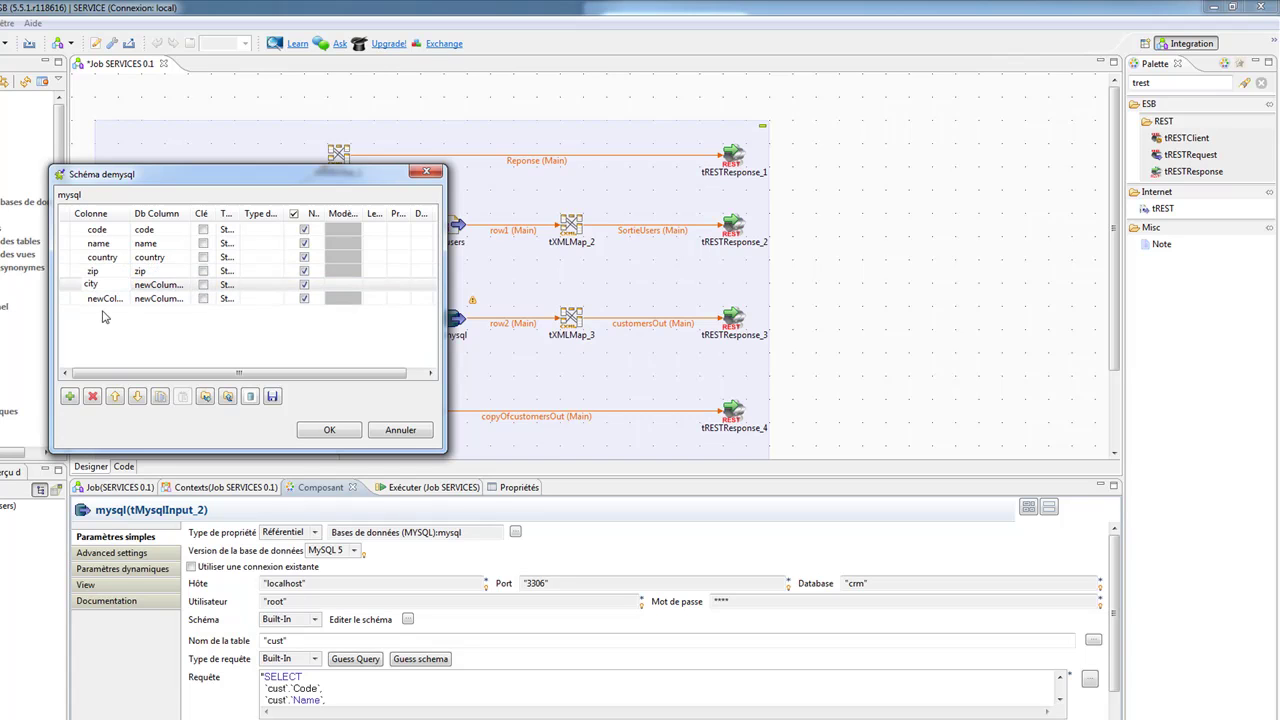
click(102, 298)
text(email)
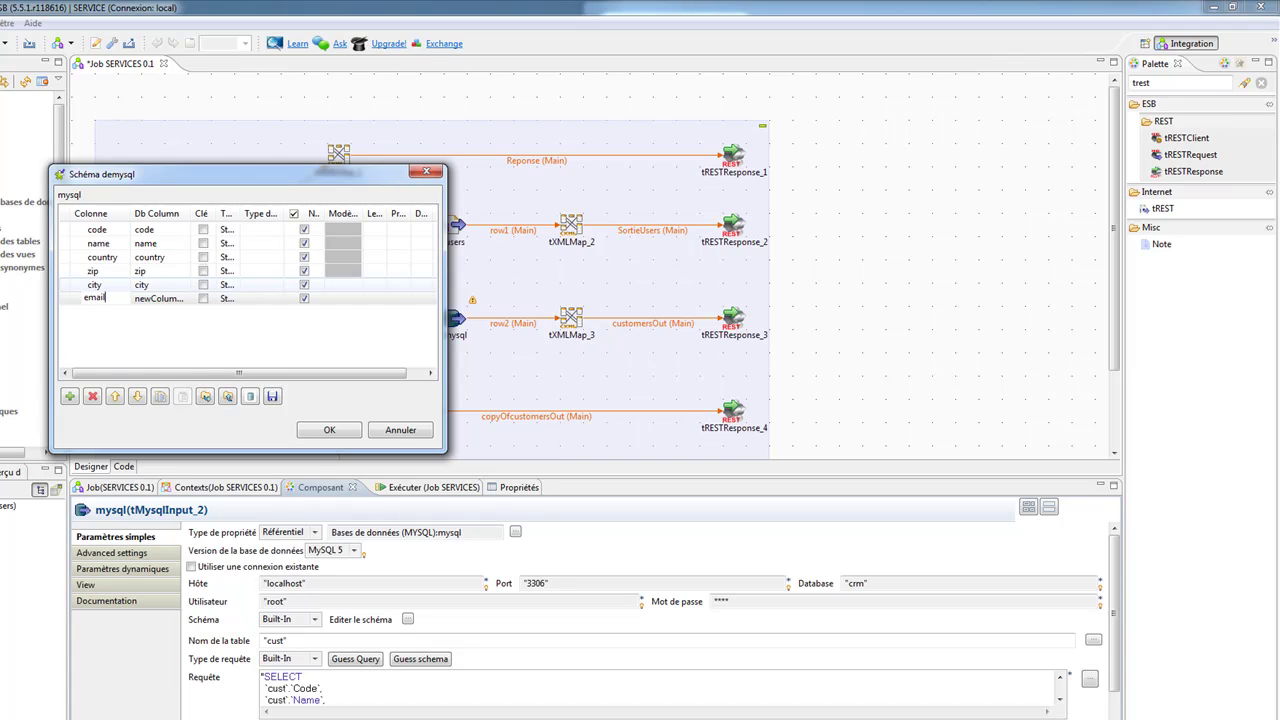
click(228, 340)
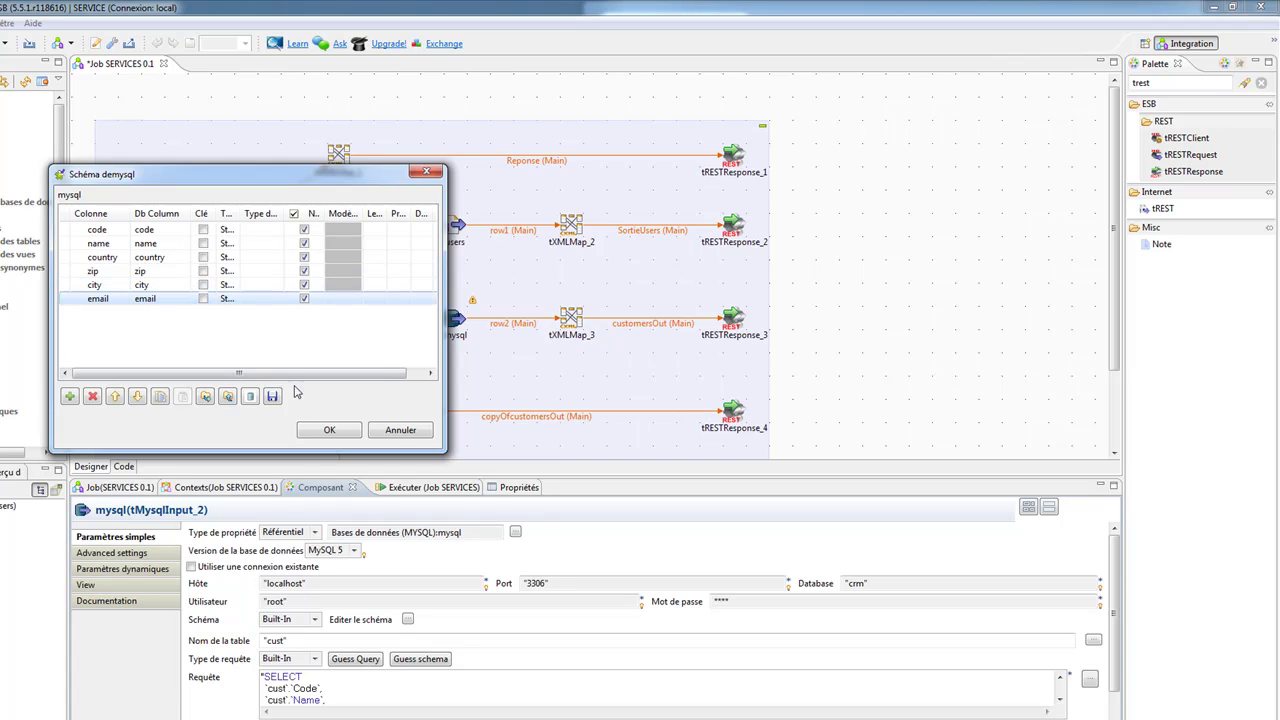
Rename the country column as cntry in the mysql lookup schema.
click(166, 274)
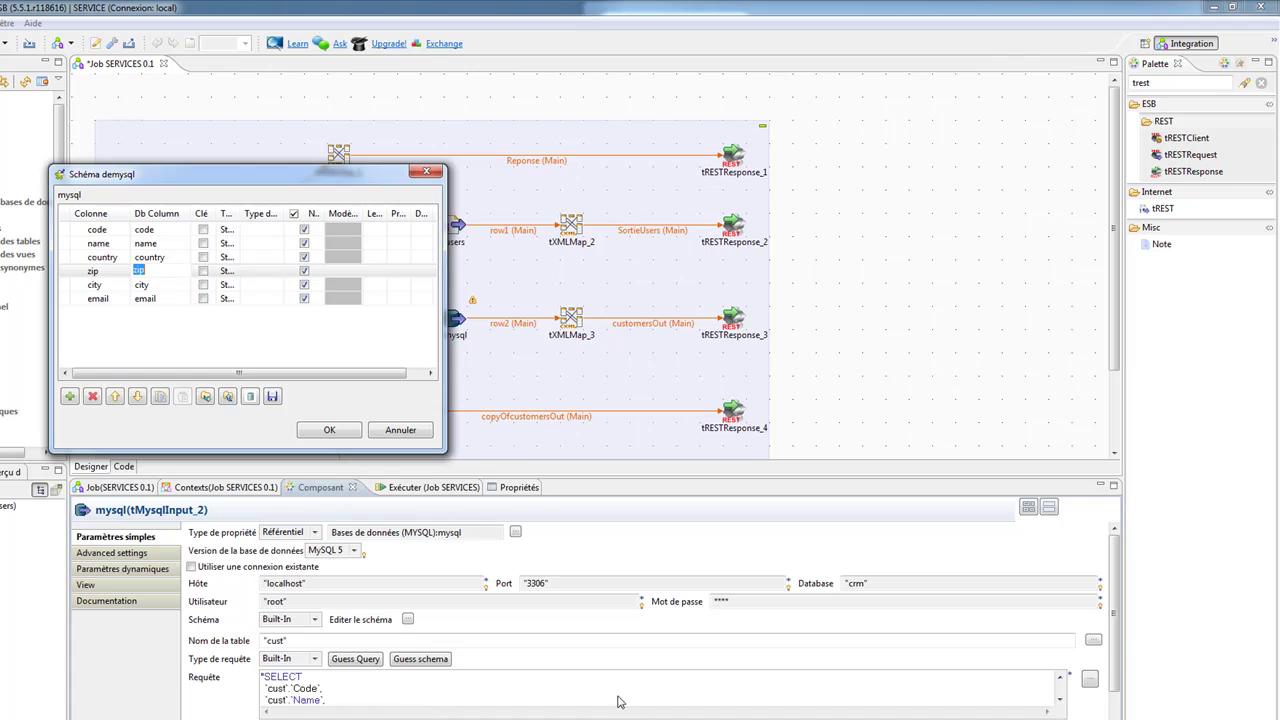
click(99, 257)
click(115, 258)
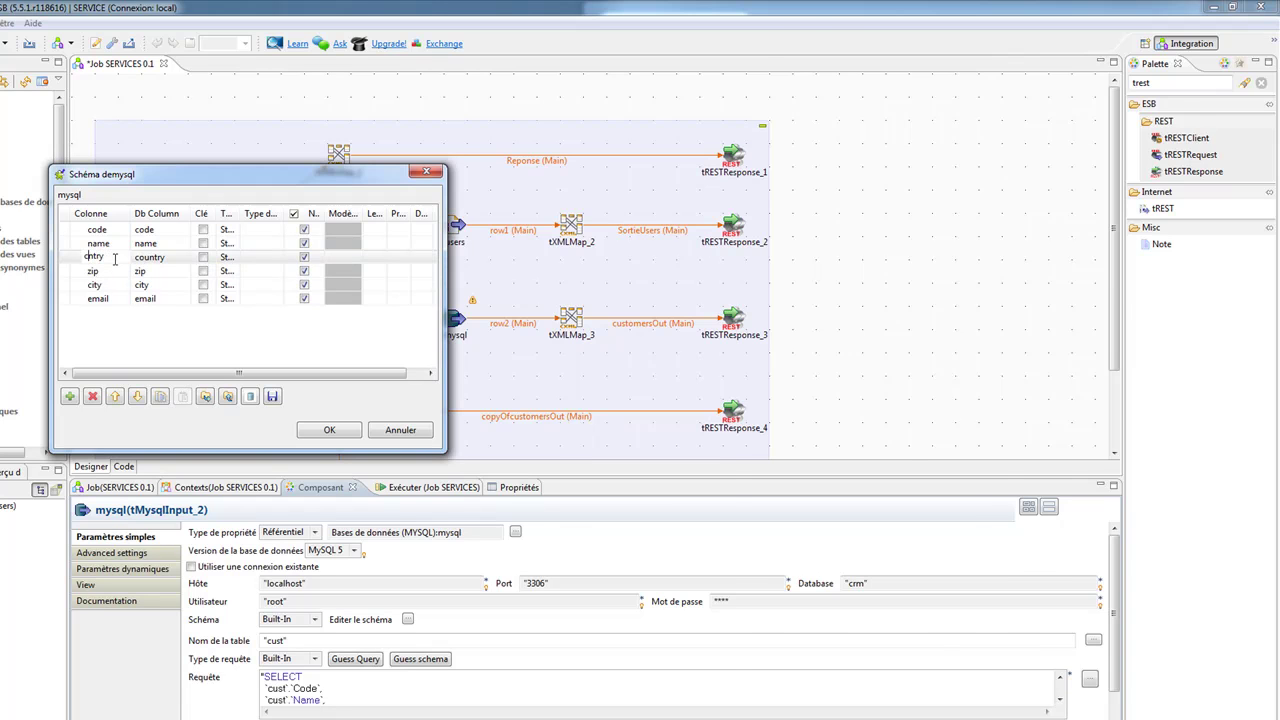
click(145, 258)
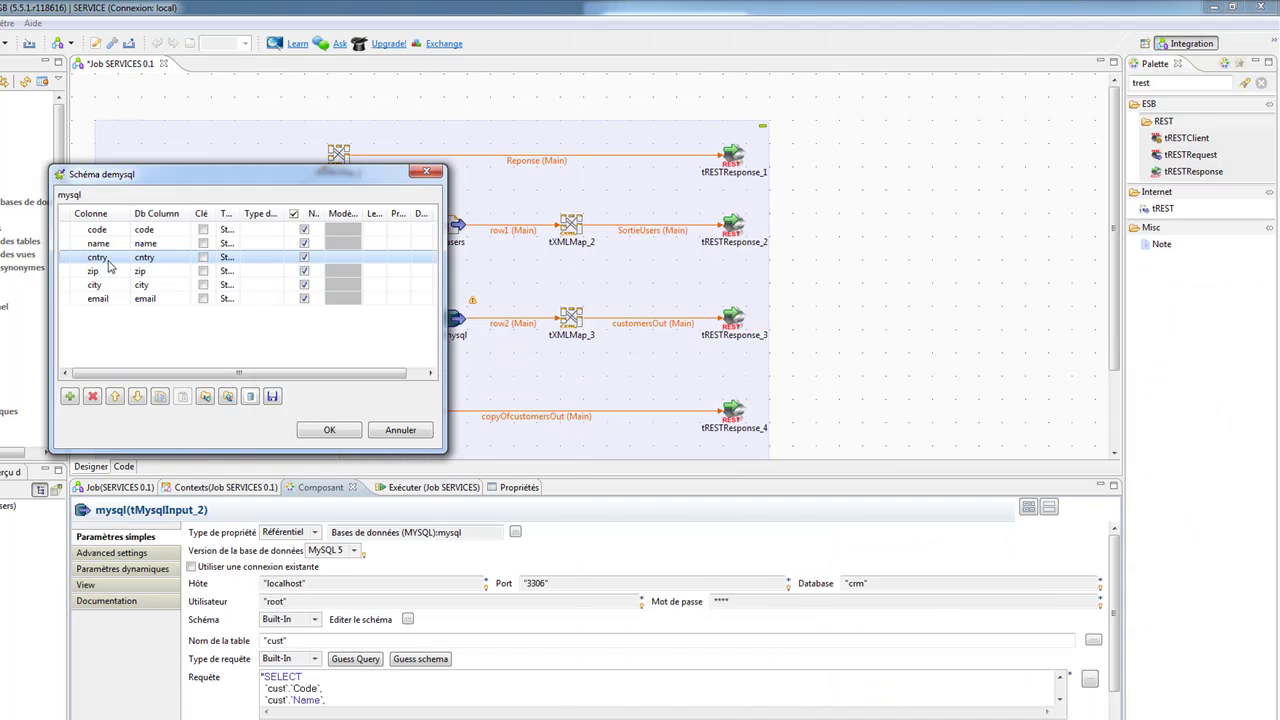
Rename the cntry, code, name and zip columns of the mysql lookup schema as Cntry, Code, Name and Zip.
click(95, 258)
click(92, 258)
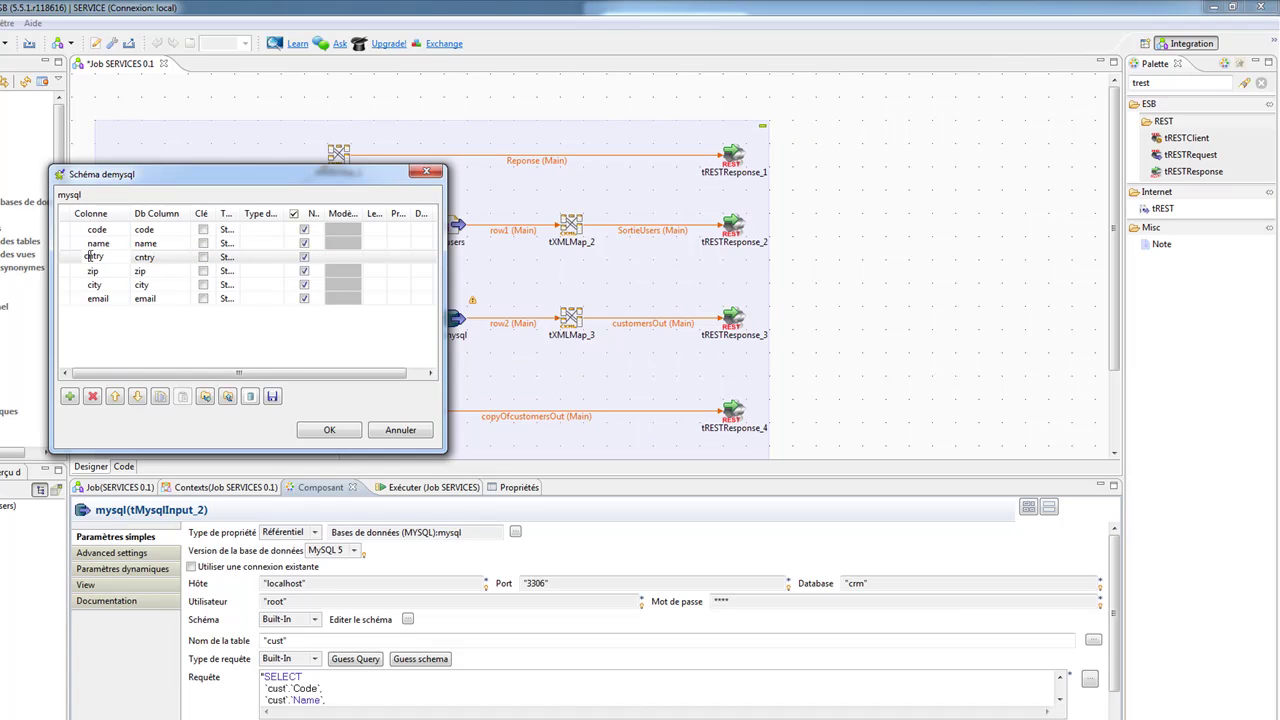
text(Cntry)
key(Return)
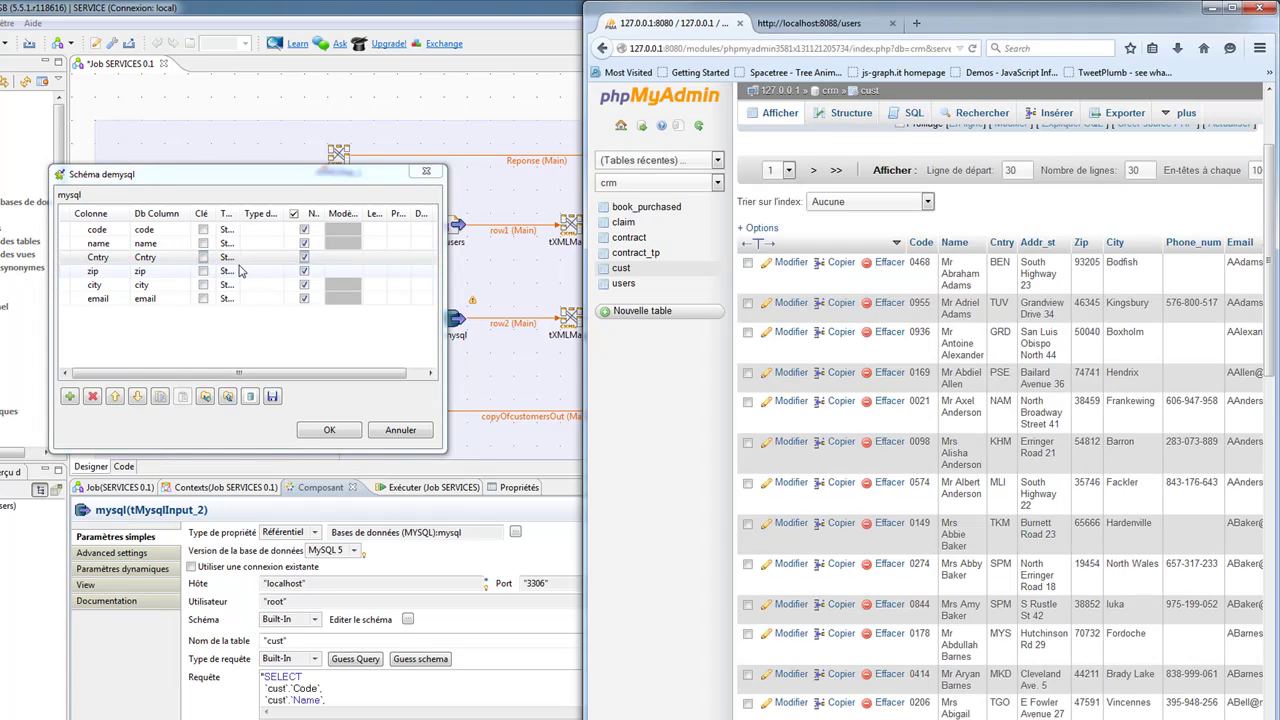
click(160, 243)
click(95, 229)
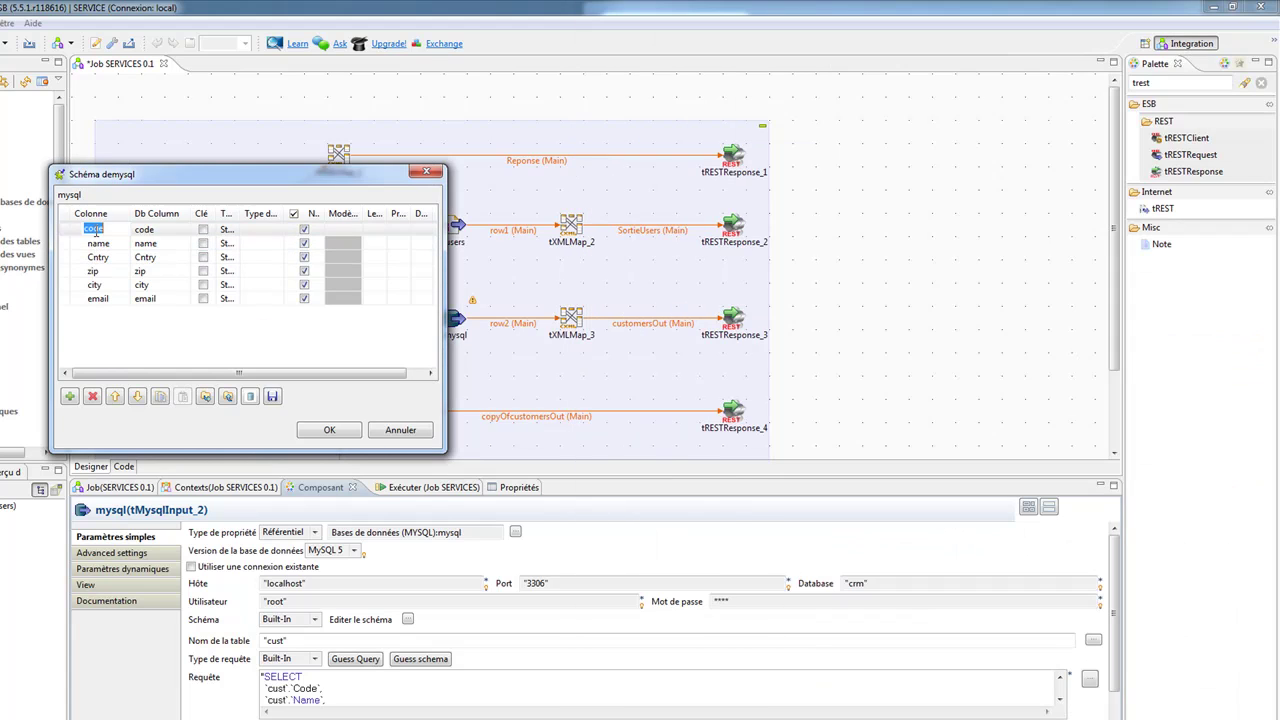
text(Code)
click(95, 243)
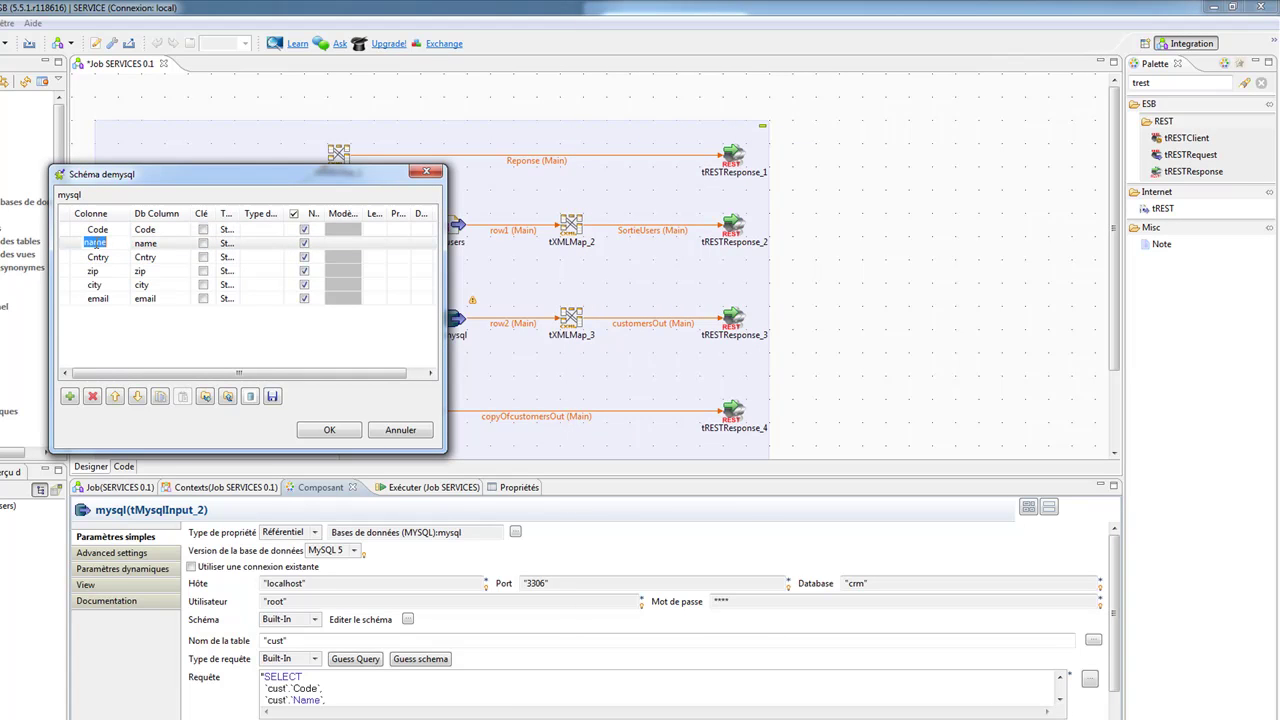
click(92, 271)
text(Zip)
Rename the city and email columns of the lookup schema as City and Email, matching the cust table, and accept the schema.
click(99, 285)
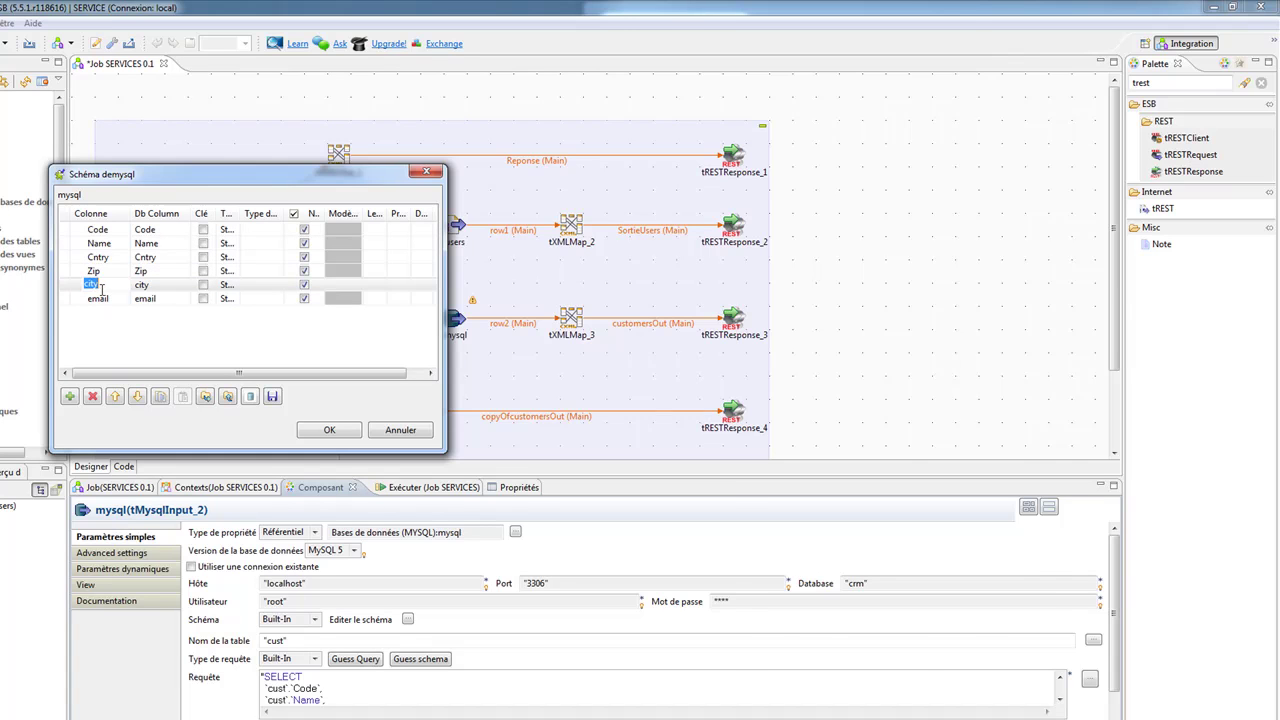
key(alt+Tab)
key(alt+Tab)
click(102, 288)
text(City)
key(Return)
key(alt+Tab)
key(alt+Tab)
key(alt+Tab)
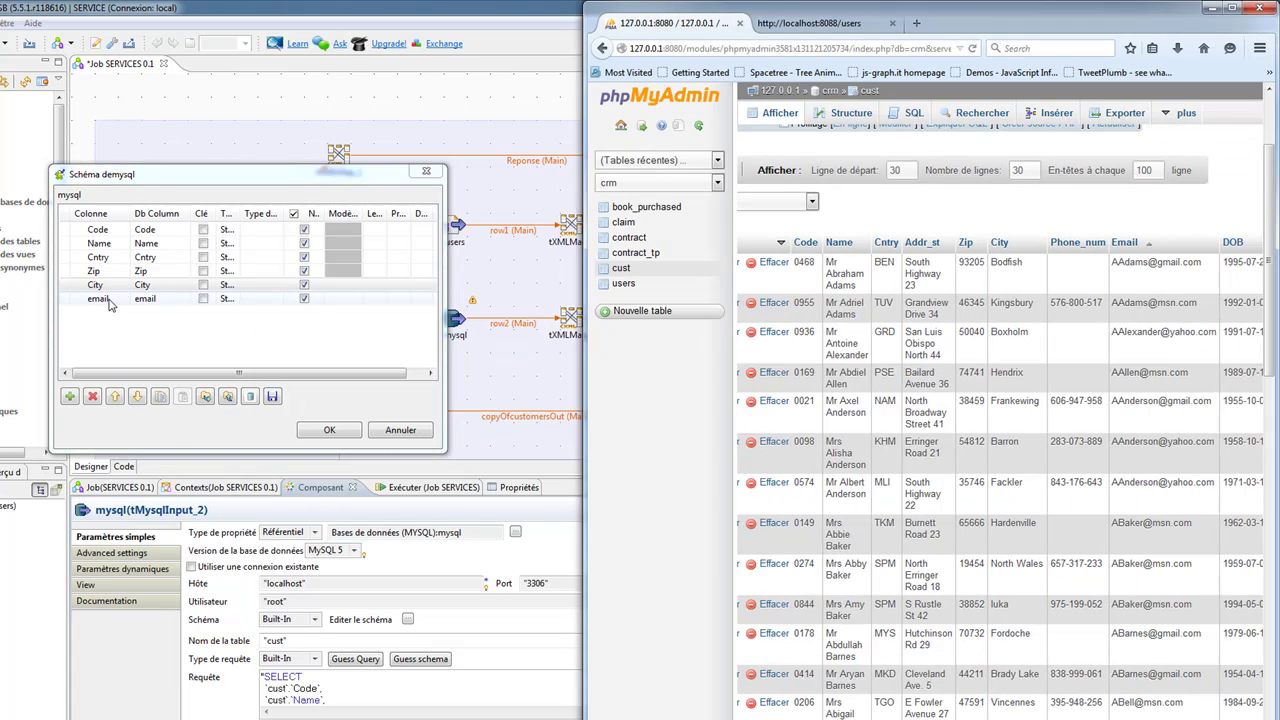
click(97, 298)
text(E)
click(329, 429)
Open the tXMLMap_4 mapping and clear the row2 expressions of code, name and country in copyOfcustomersOut.
click(1020, 326)
scroll(1020, 326, down, 2)
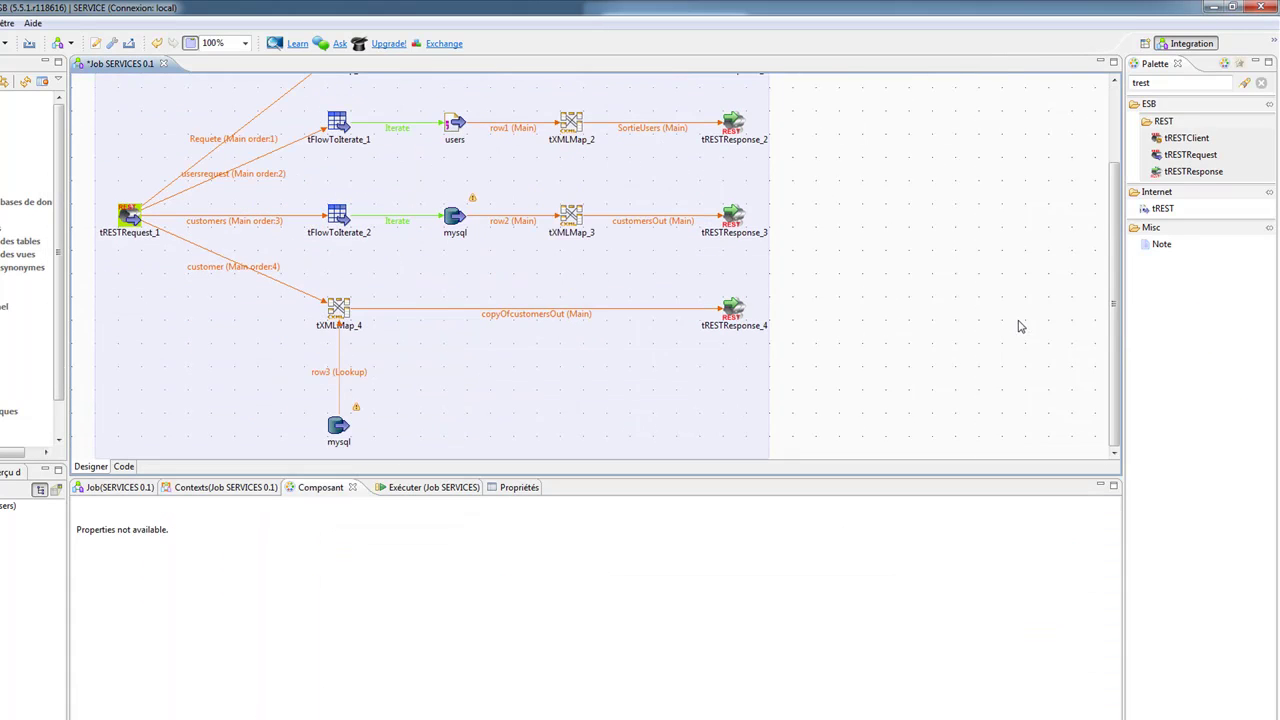
double_click(340, 309)
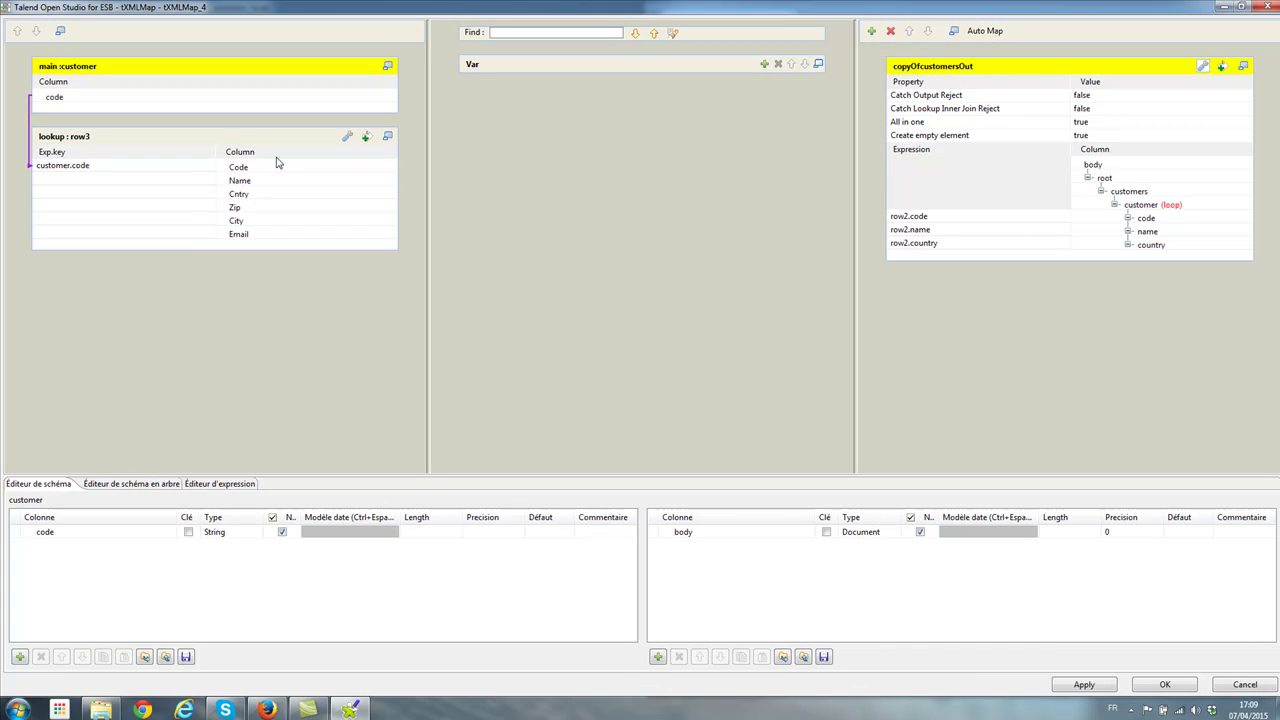
double_click(935, 217)
key(Delete)
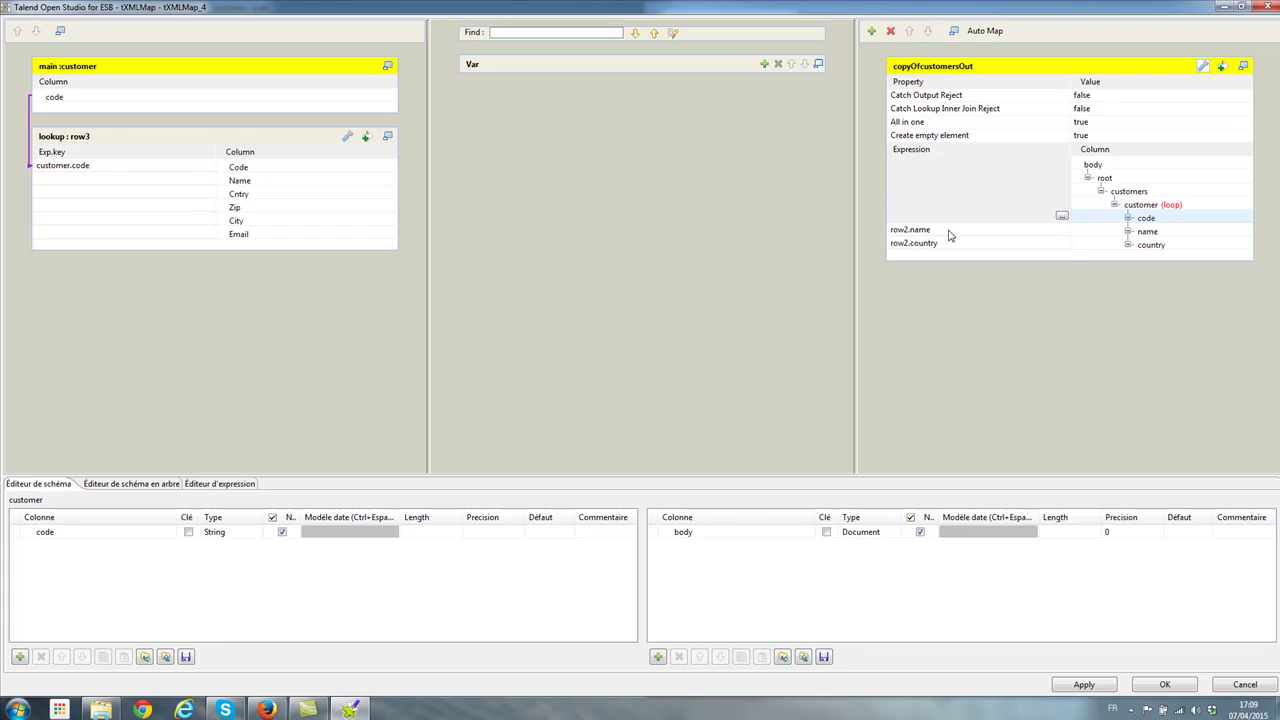
double_click(950, 230)
key(Delete)
click(945, 245)
double_click(945, 245)
key(Delete)
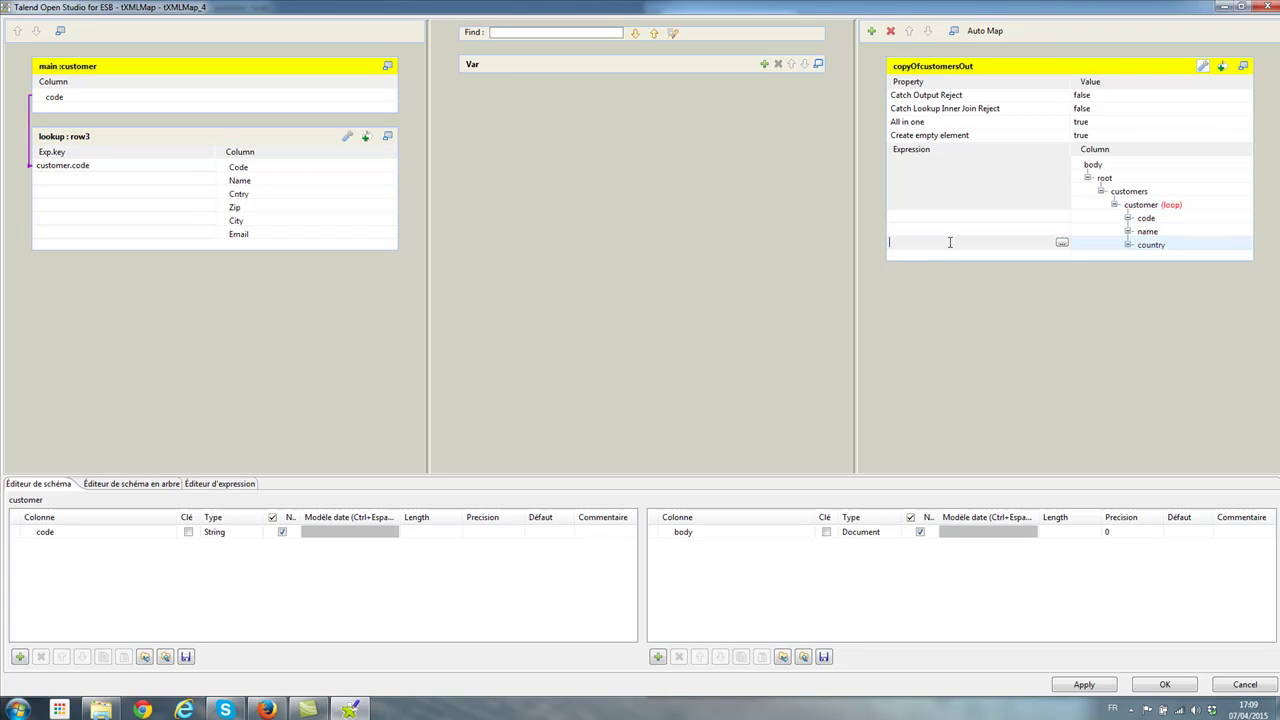
Map the row3 columns Code, Name and Cntry to the output elements code, name and country.
click(310, 166)
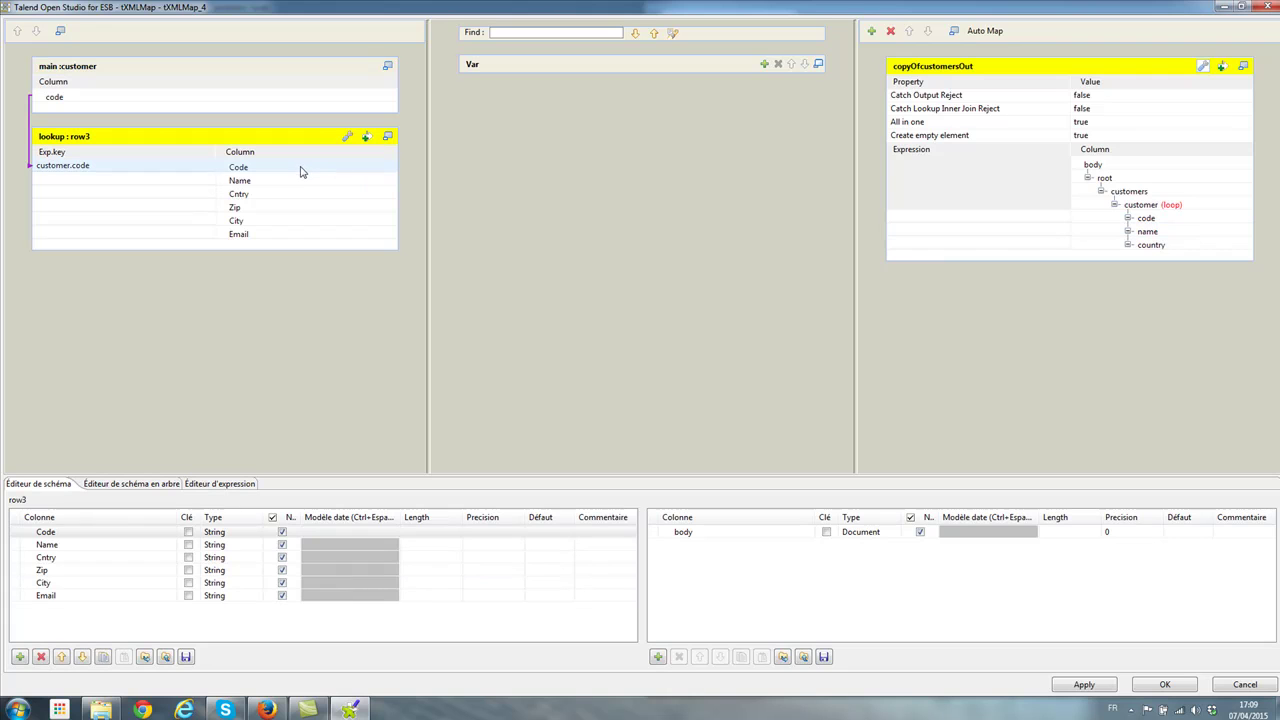
drag(302, 172, 940, 220)
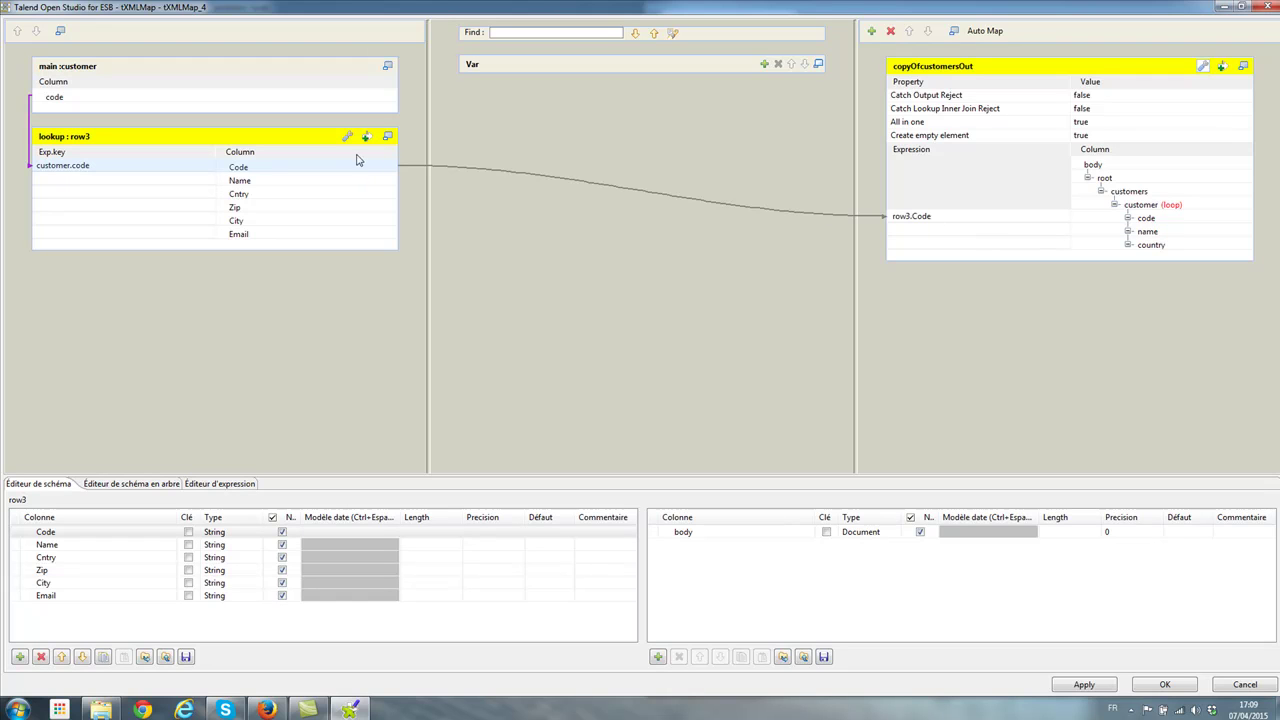
drag(281, 183, 935, 231)
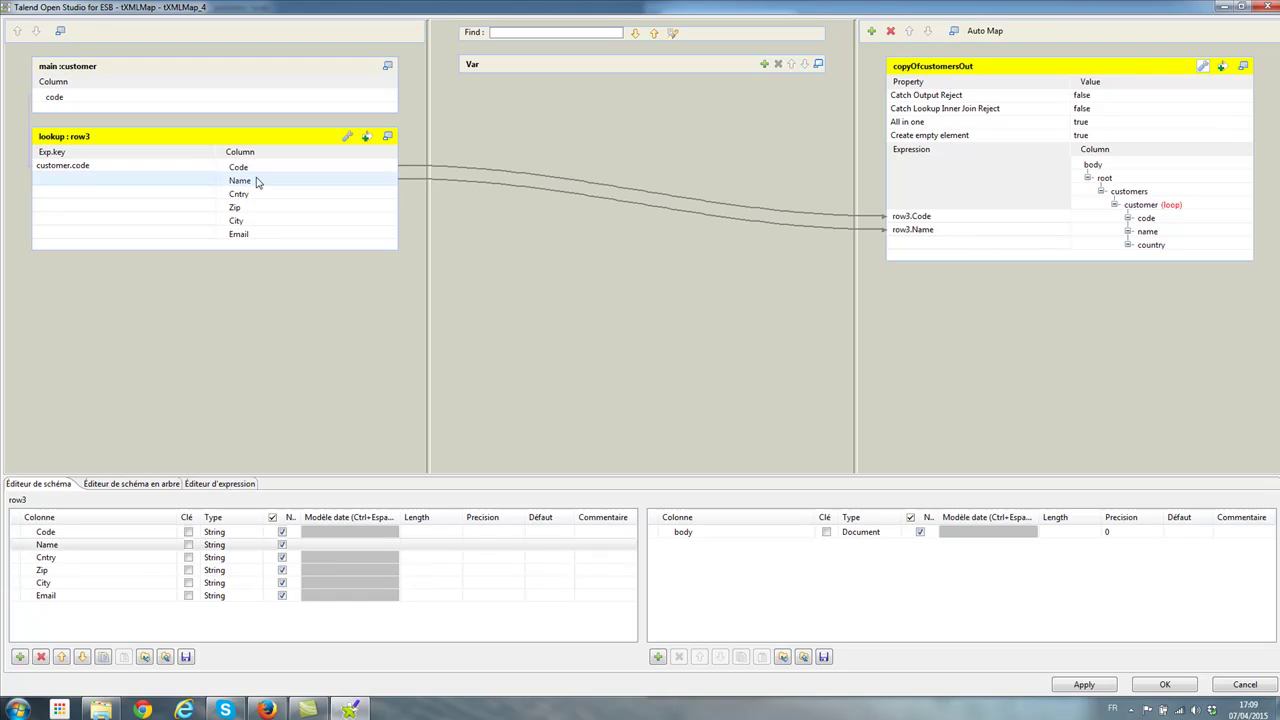
drag(254, 198, 945, 249)
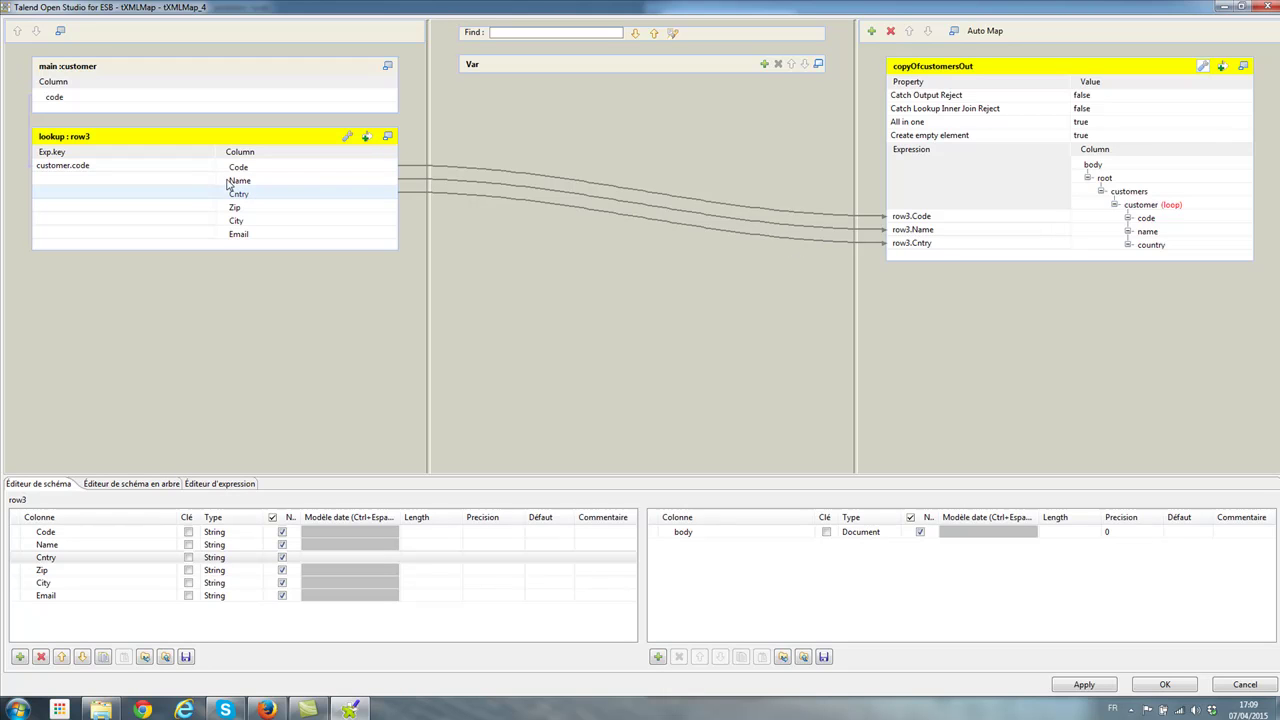
Add the row3 columns Zip, City and Email as sub-elements of the customer loop node and accept the mapping.
click(285, 214)
shift+click(291, 236)
drag(292, 215, 1186, 210)
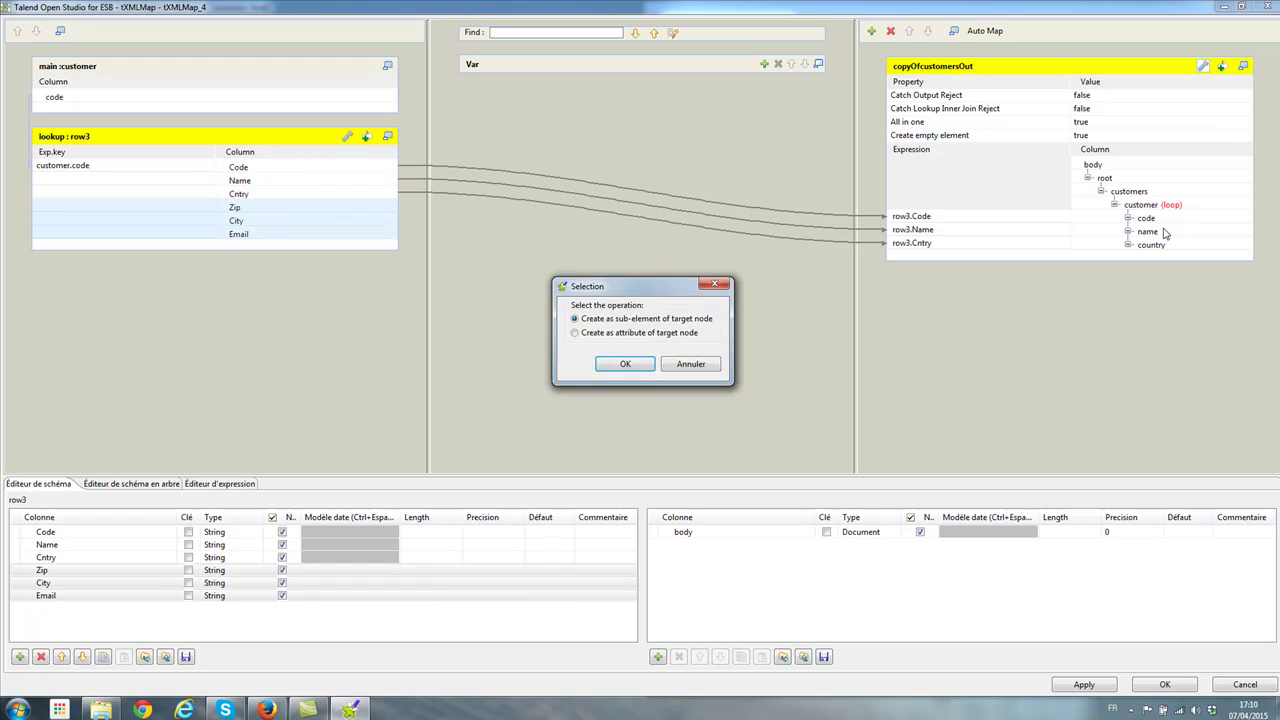
click(607, 363)
click(1166, 685)
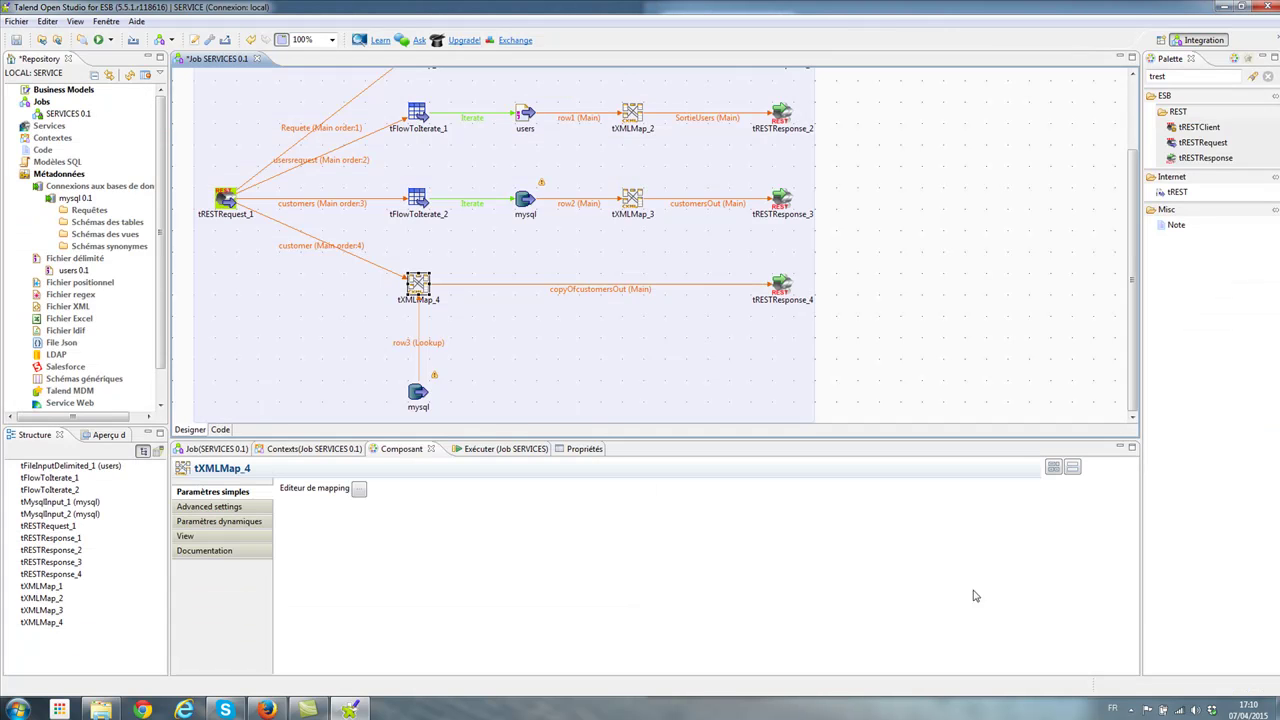
Rename the schema columns of the mysql component feeding tXMLMap_3 as Code, Name and Cntry, and save the job.
click(844, 257)
click(530, 206)
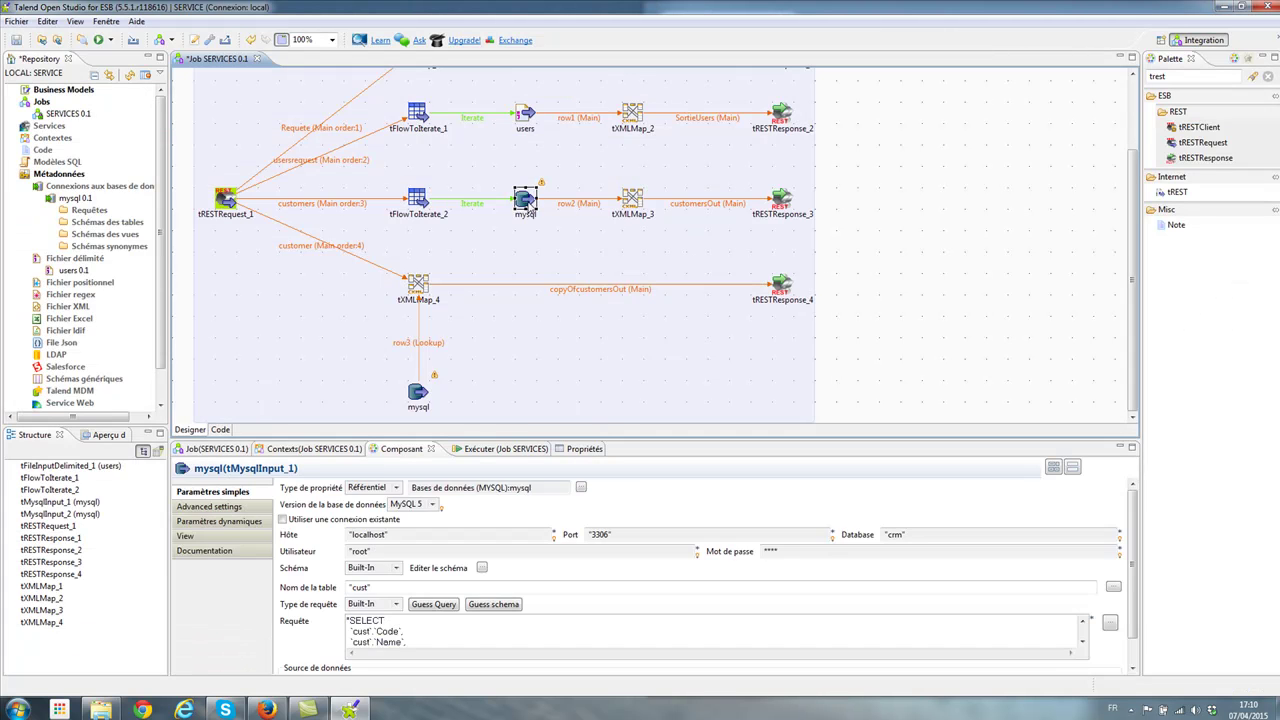
click(481, 567)
click(228, 227)
text(Code)
click(213, 241)
text(Name)
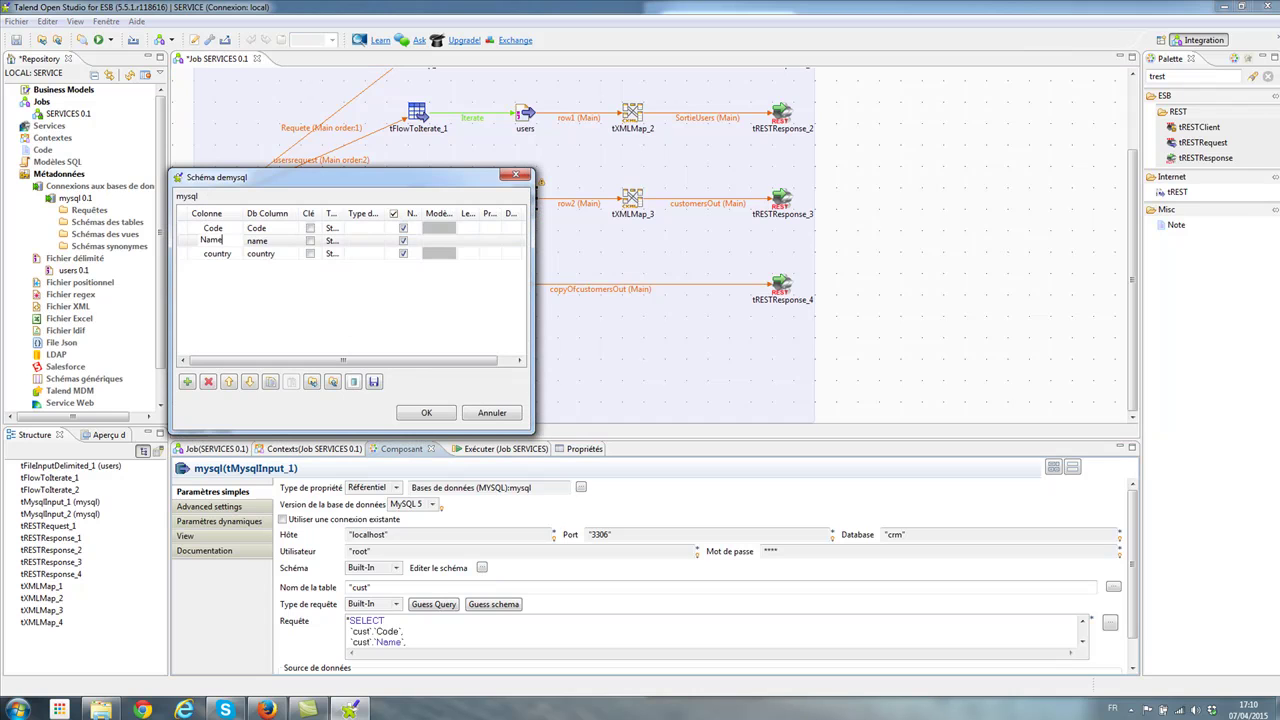
click(223, 256)
click(228, 256)
text(C)
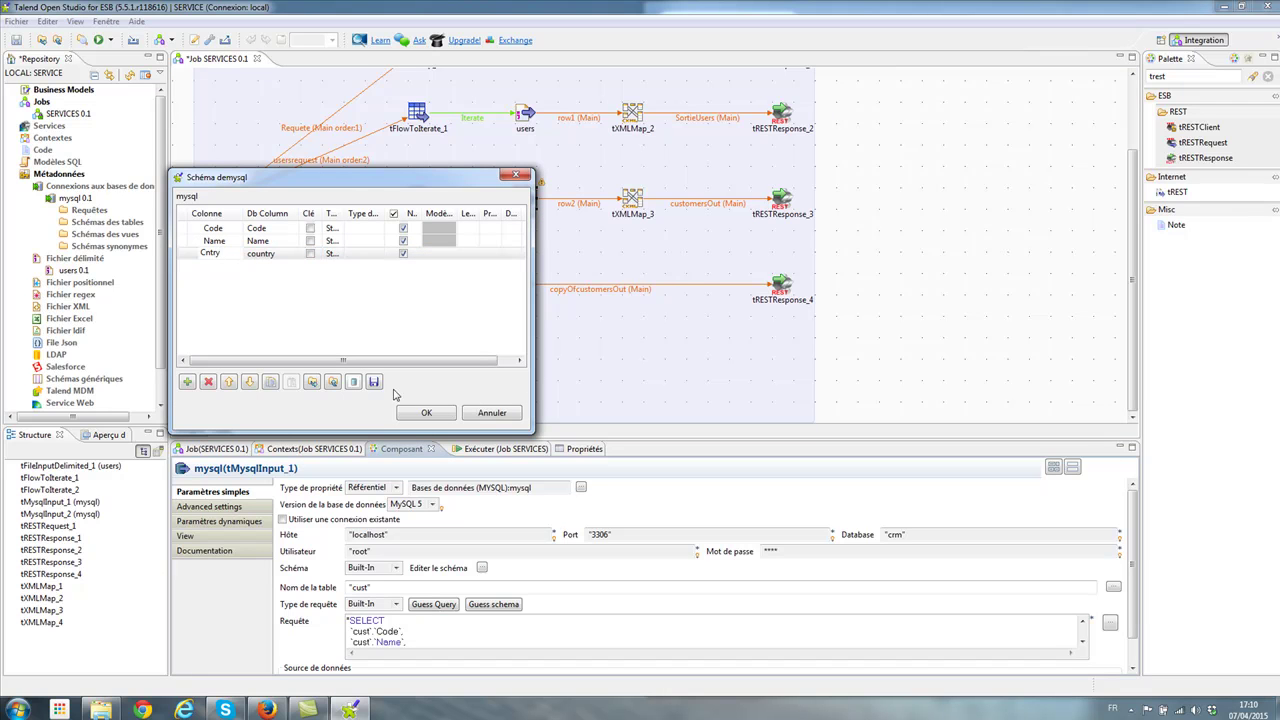
click(427, 412)
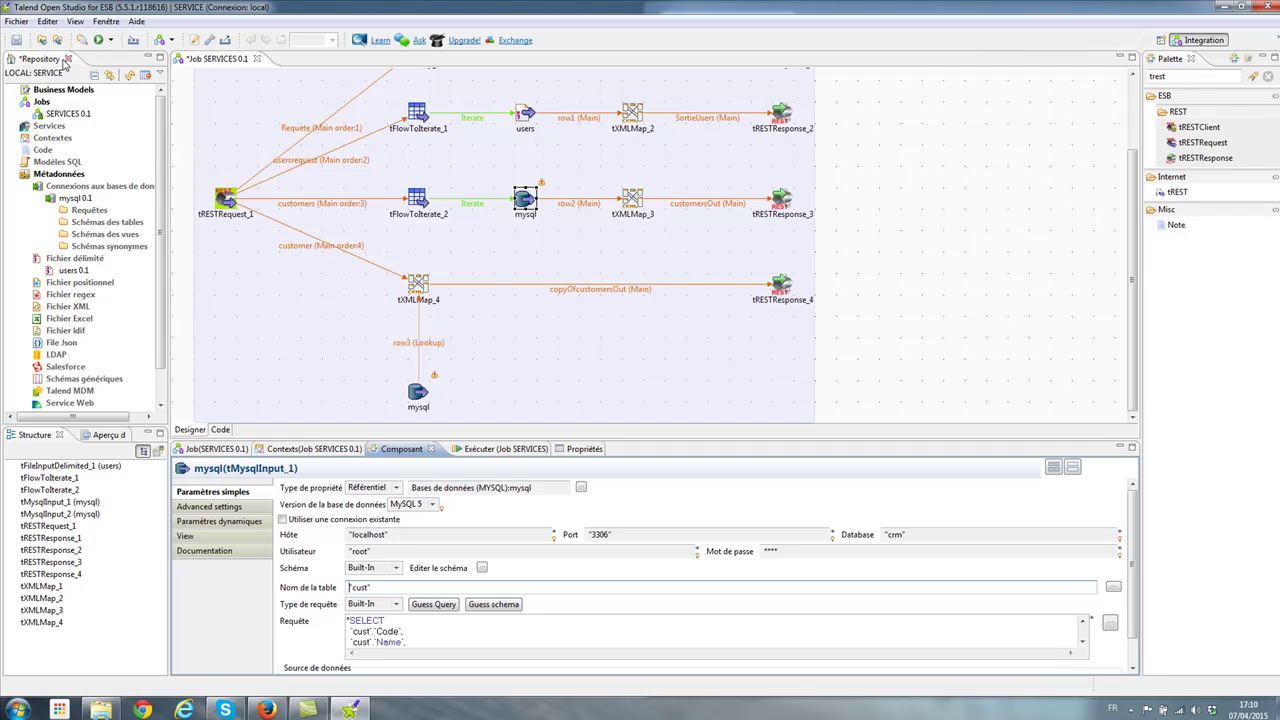
click(16, 40)
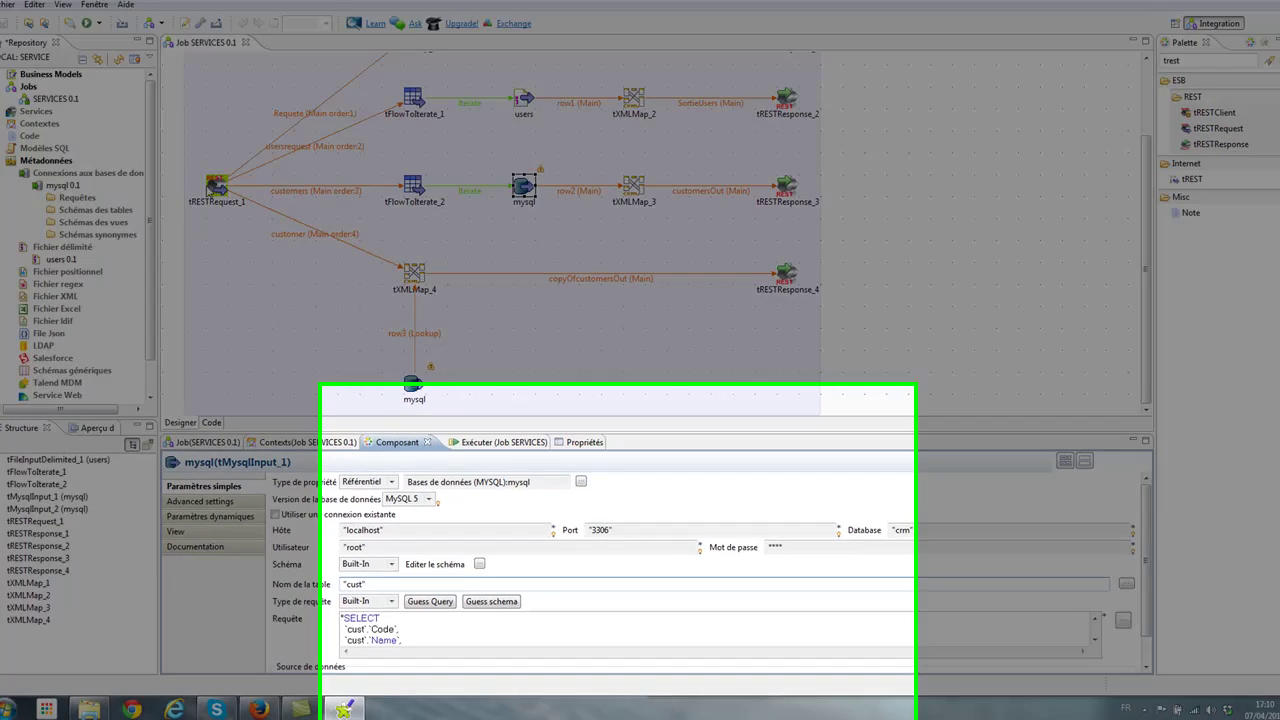
Review the URI mappings of tRESTRequest_1, then stop and rerun the SERVICES job.
click(226, 200)
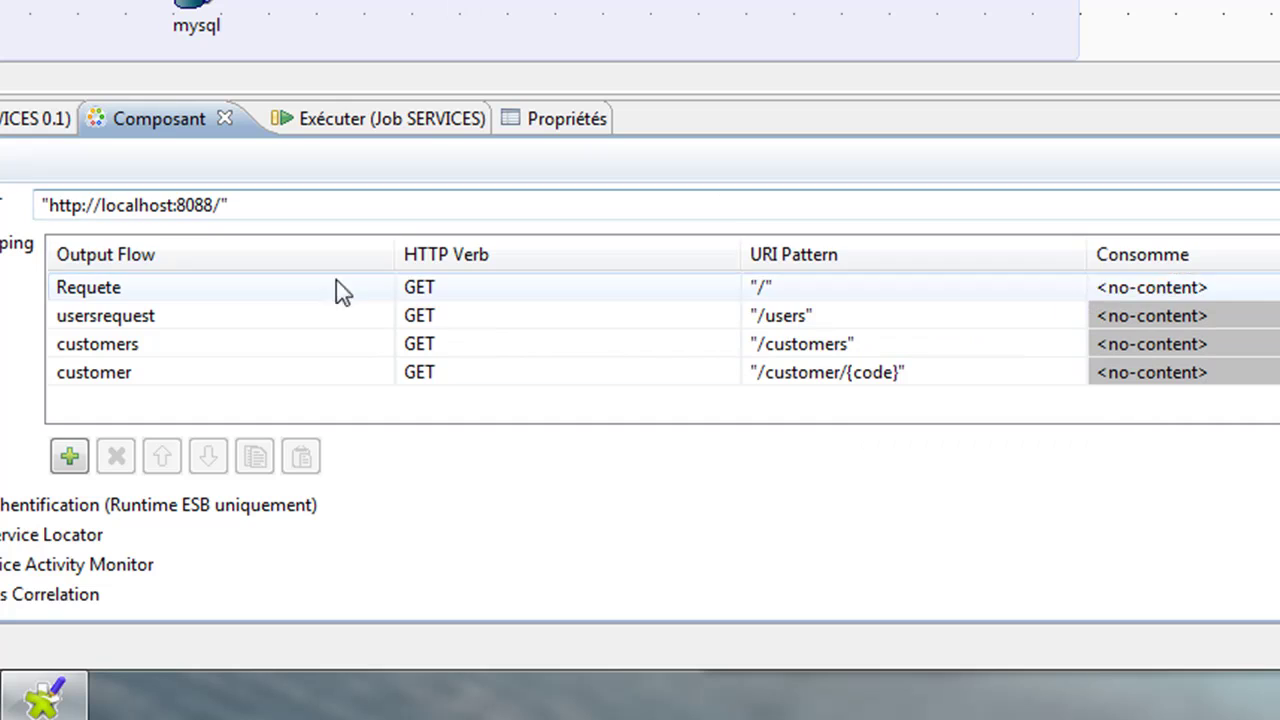
click(358, 118)
click(124, 239)
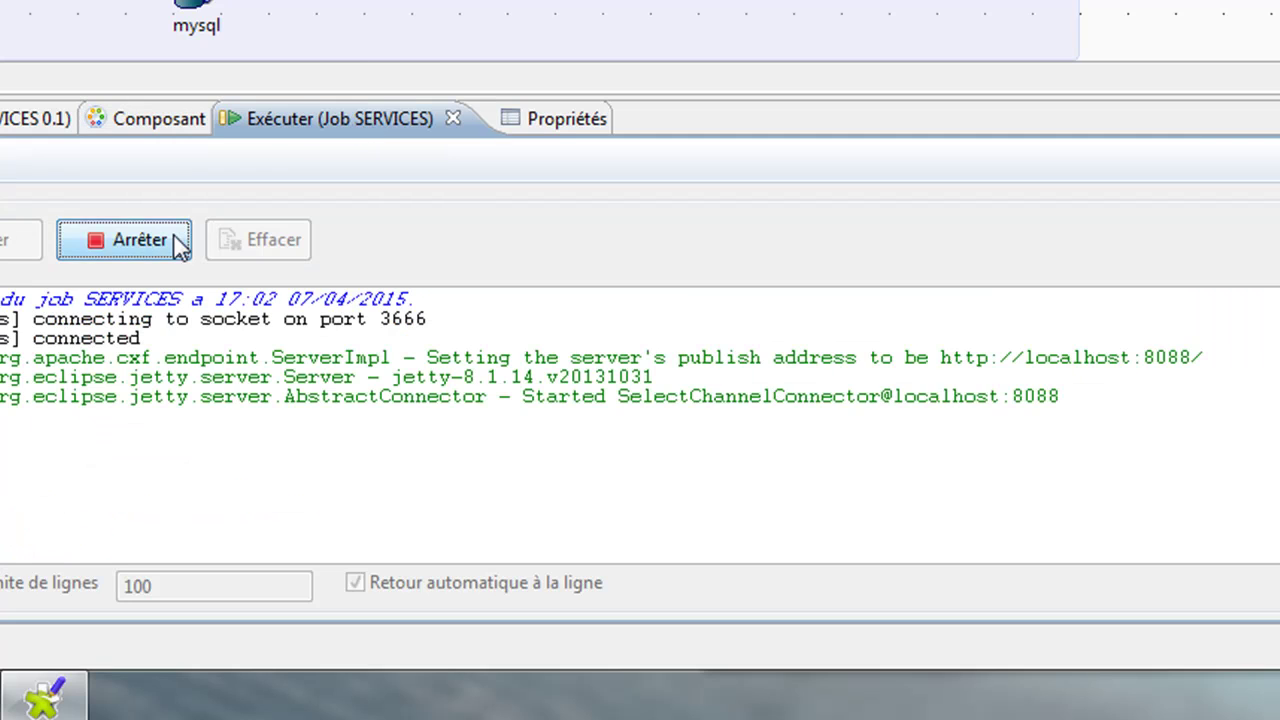
click(315, 507)
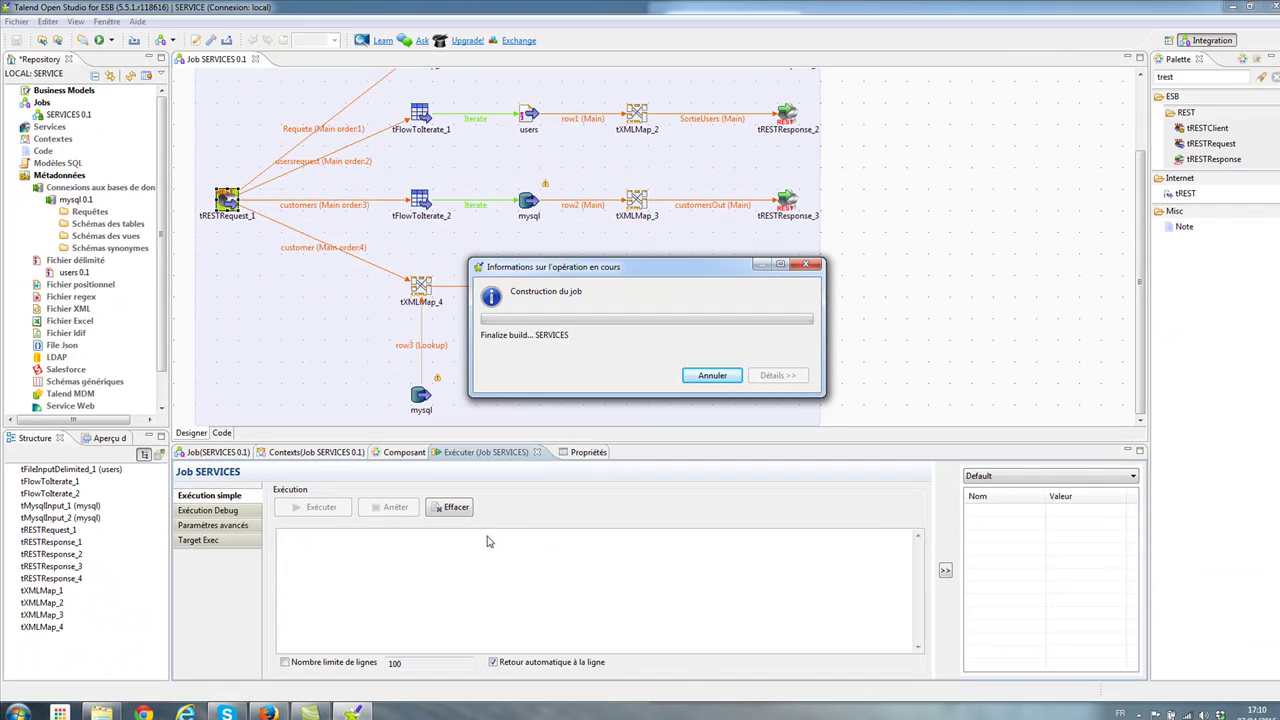
Switch to Firefox and load the service root at localhost:8088 to test the Hello World response.
click(268, 712)
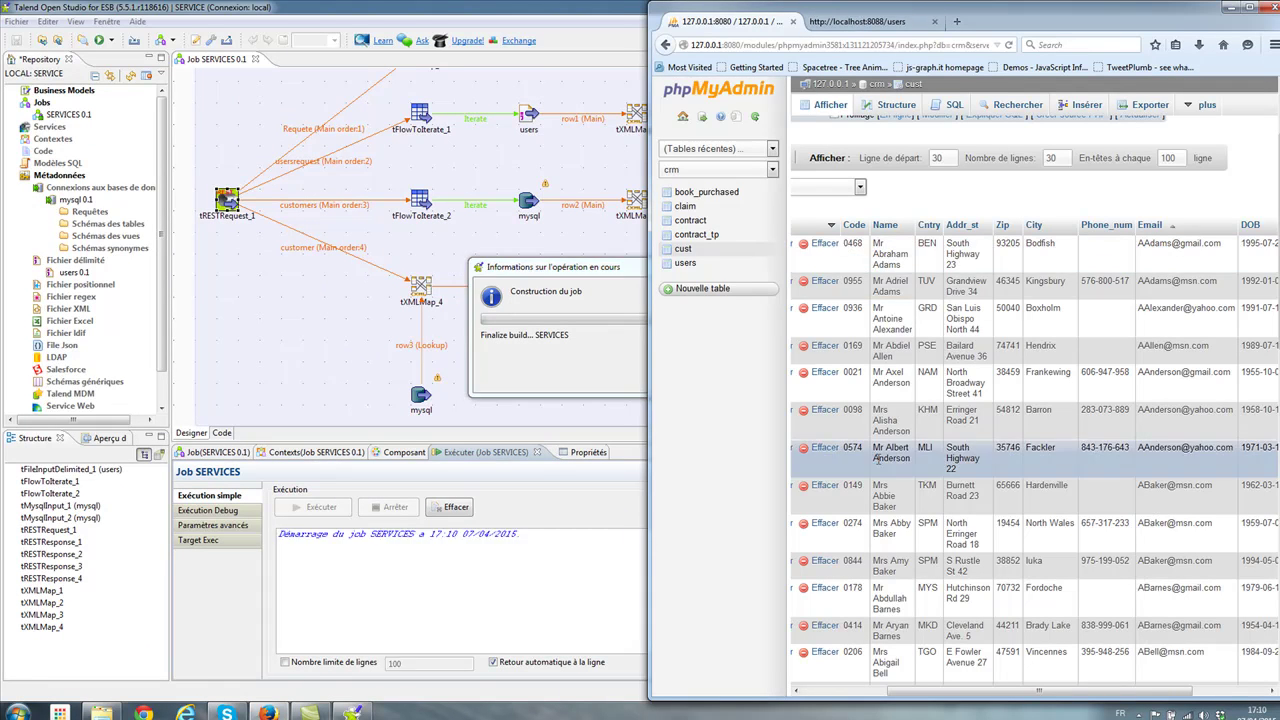
click(857, 21)
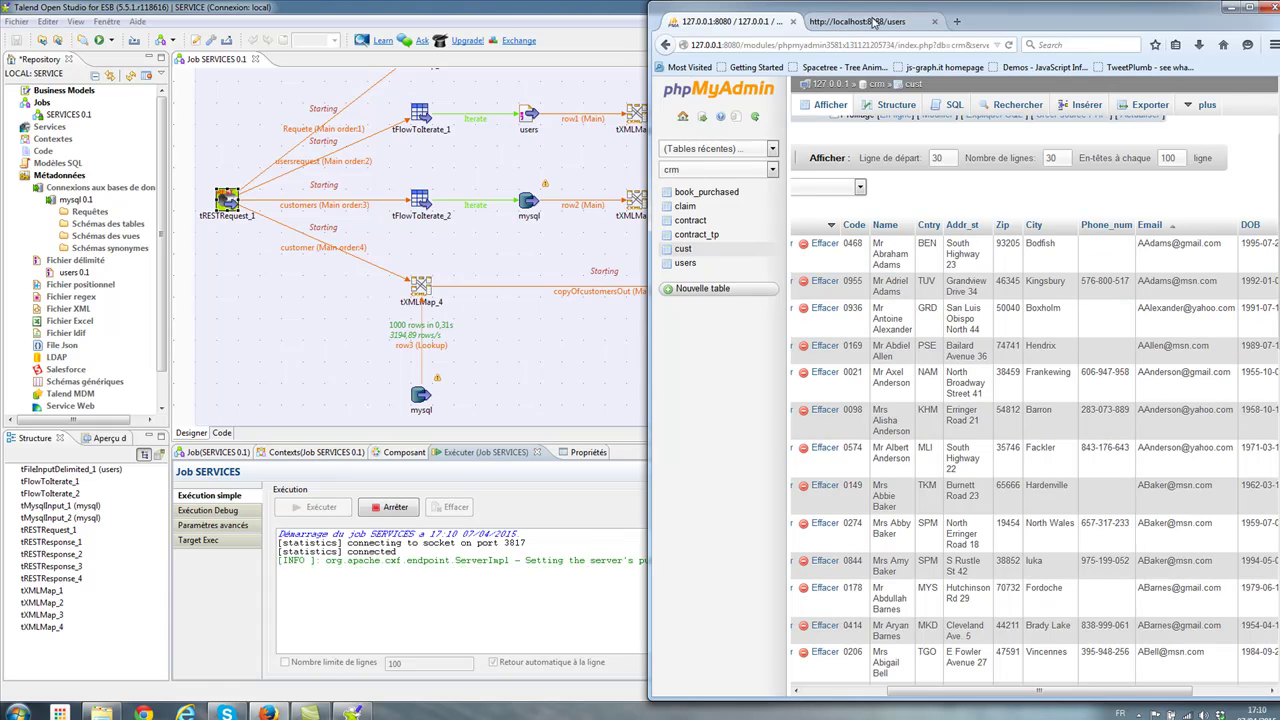
click(760, 45)
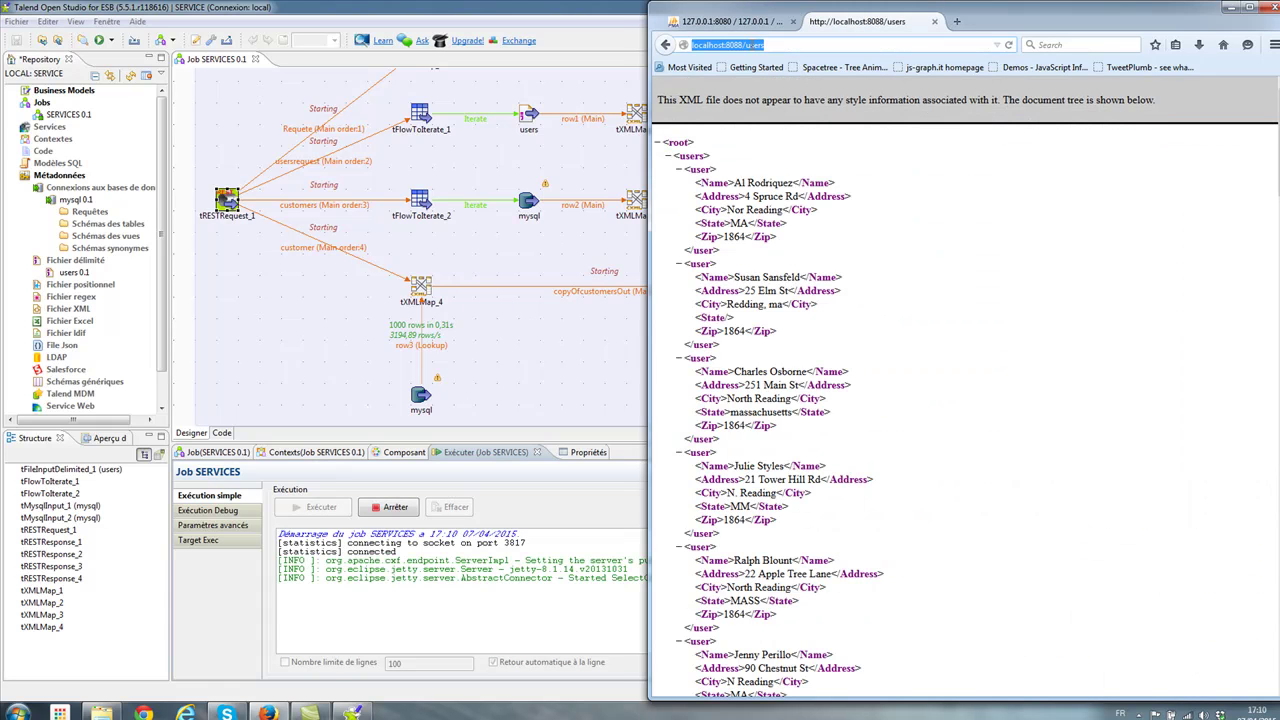
drag(742, 45, 940, 58)
key(BackSpace)
key(Return)
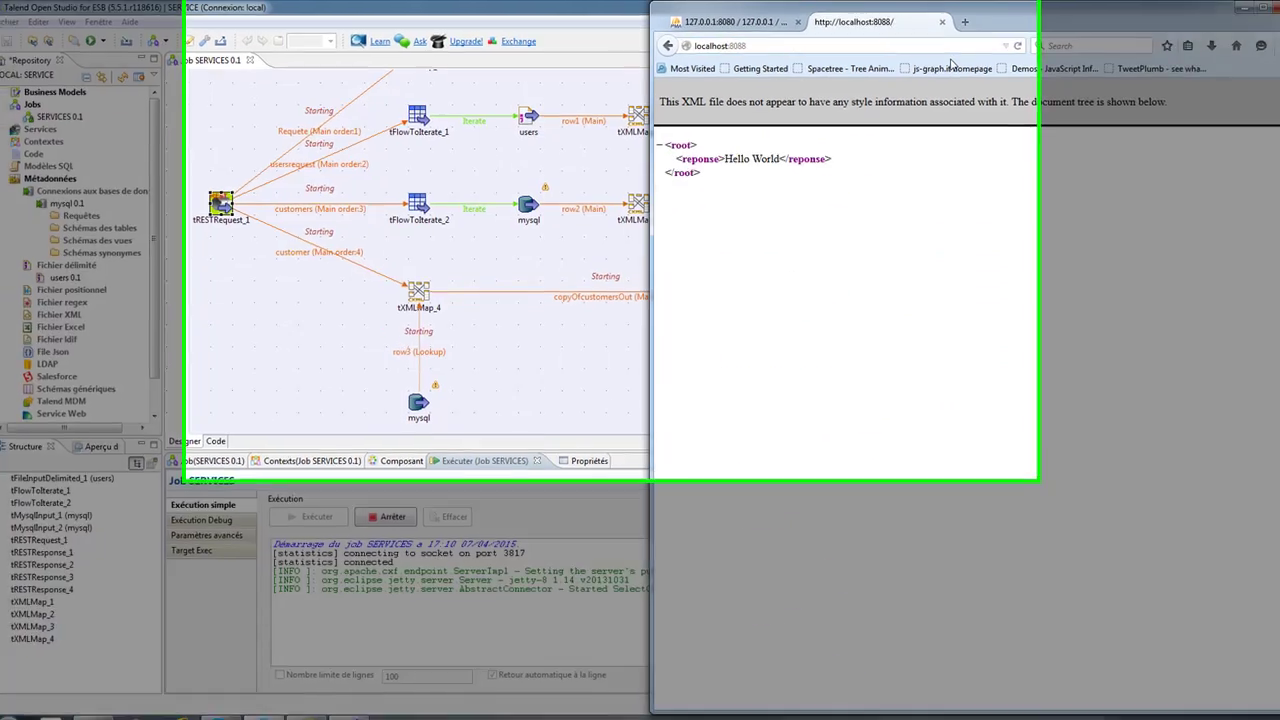
Load localhost:8088/users to test the users response.
click(871, 45)
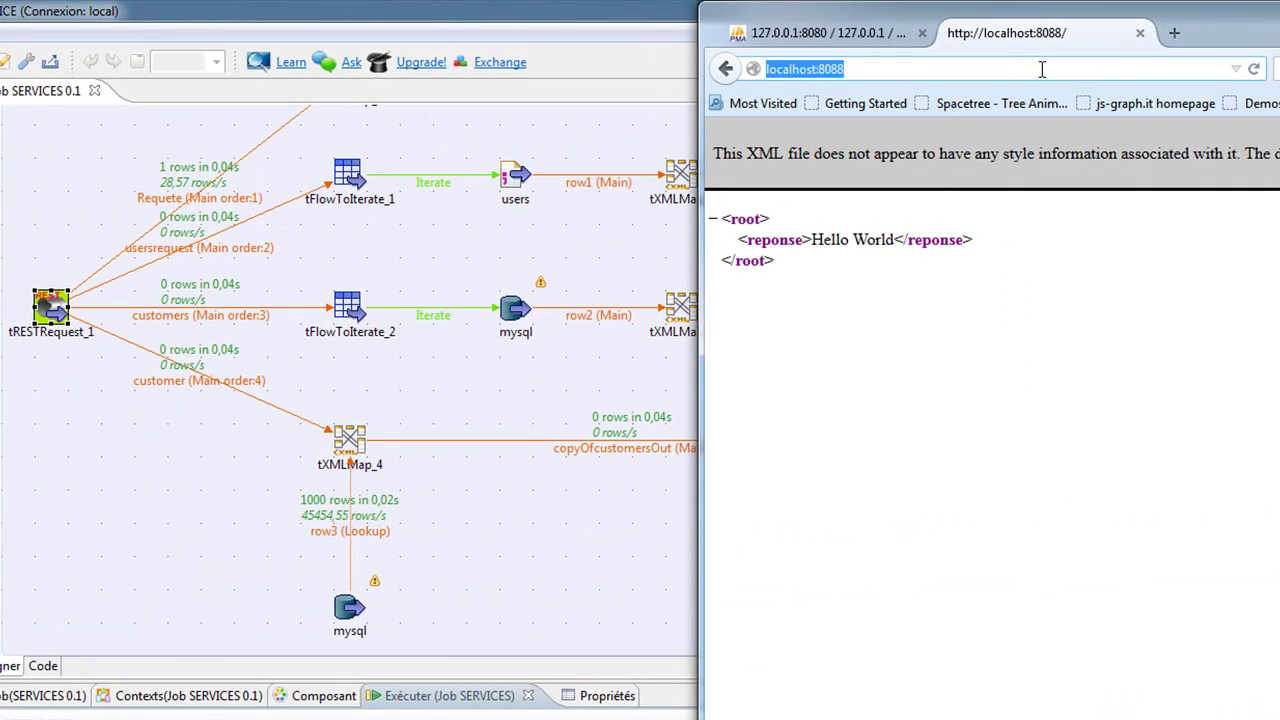
click(1041, 69)
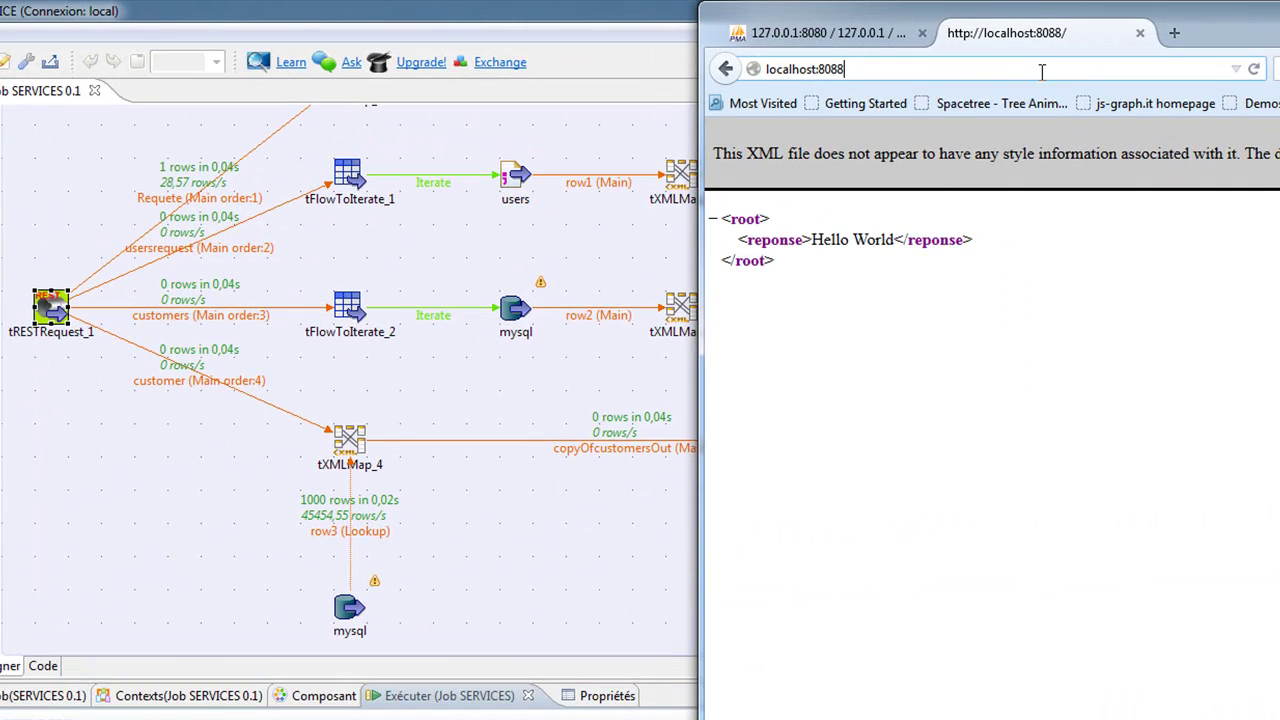
text(/users)
key(Return)
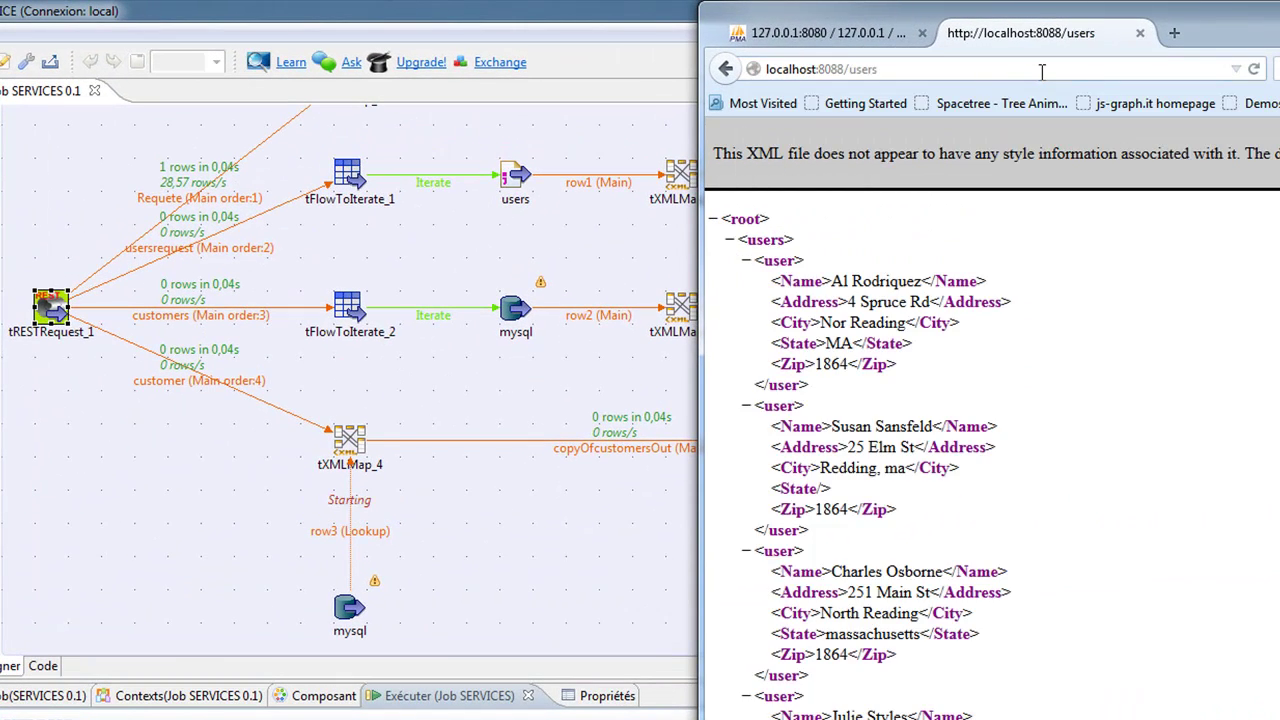
Load localhost:8088/customers and look through the returned customer list.
click(1043, 71)
click(1043, 71)
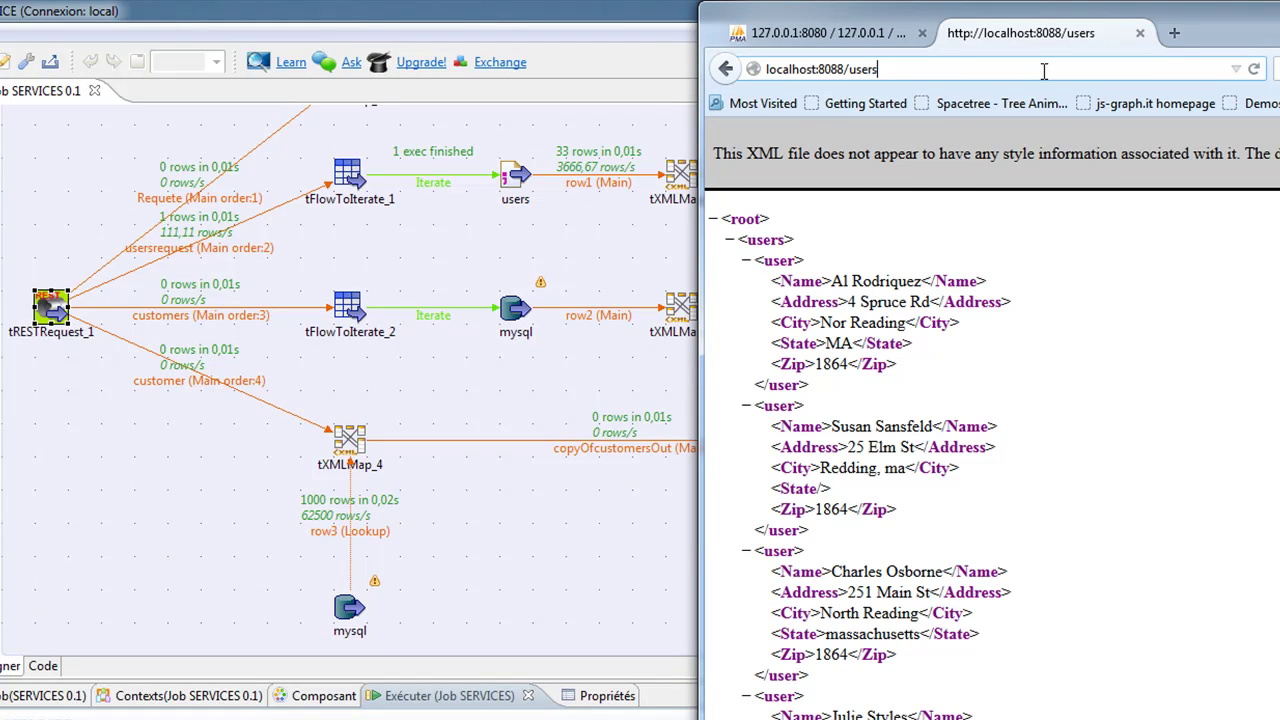
double_click(858, 69)
text(customers)
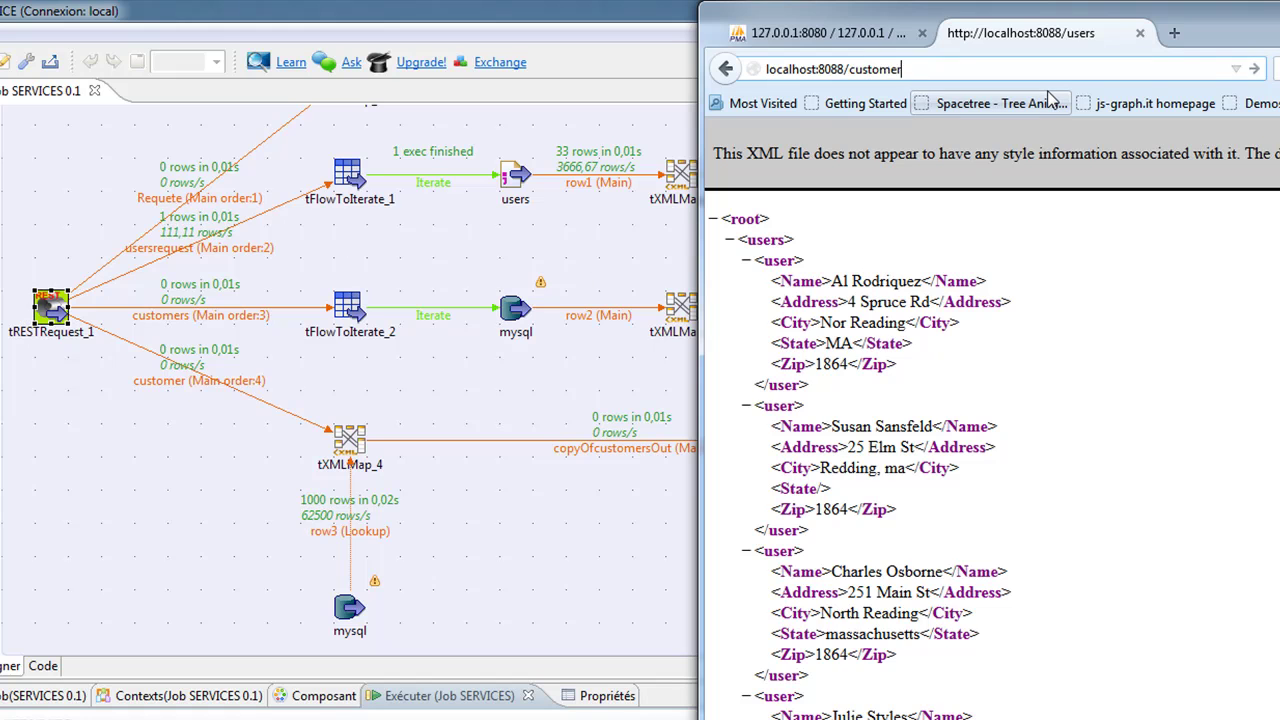
key(Return)
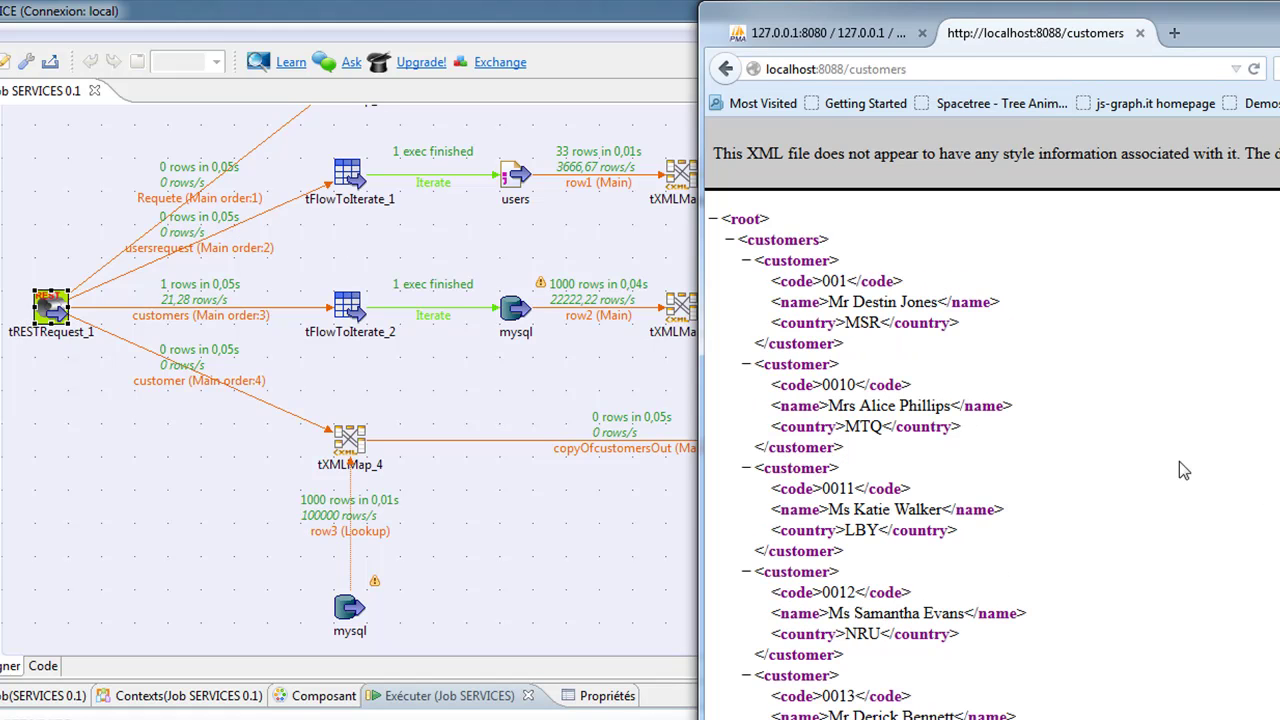
scroll(1125, 400, down, 15)
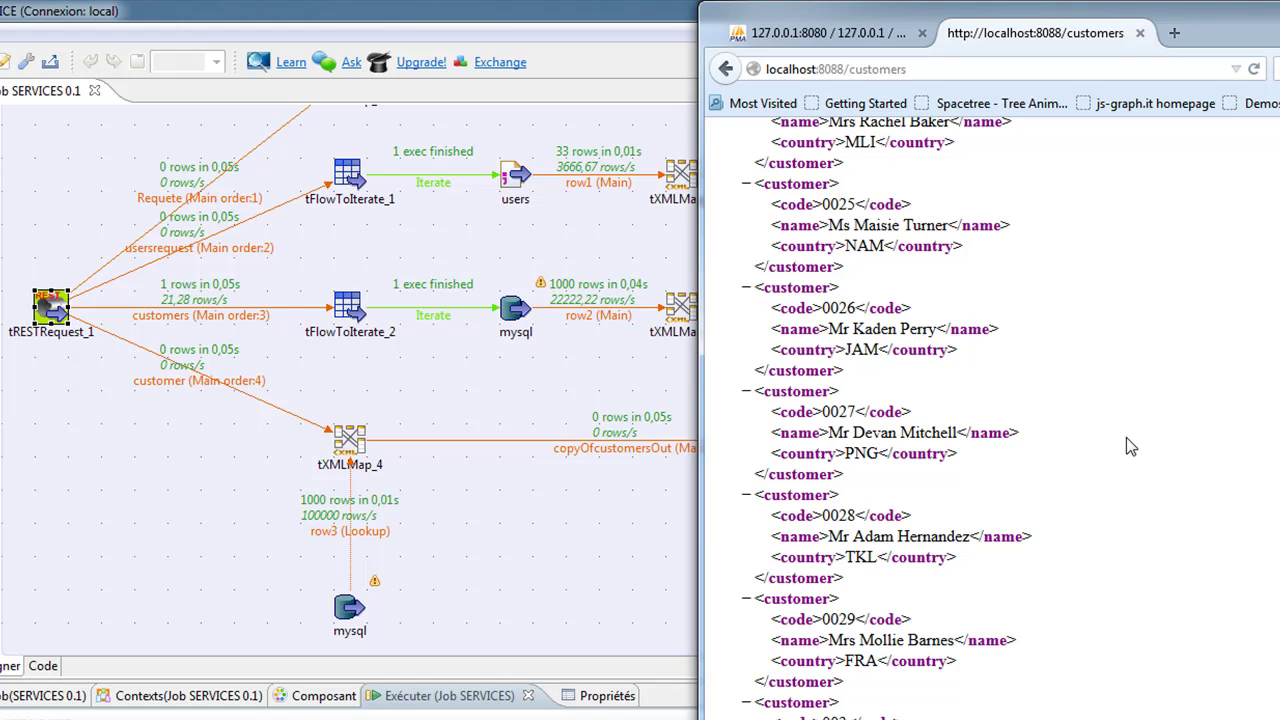
Look over the customer codes in the /customers response and in the cust table in phpMyAdmin.
scroll(1120, 400, up, 10)
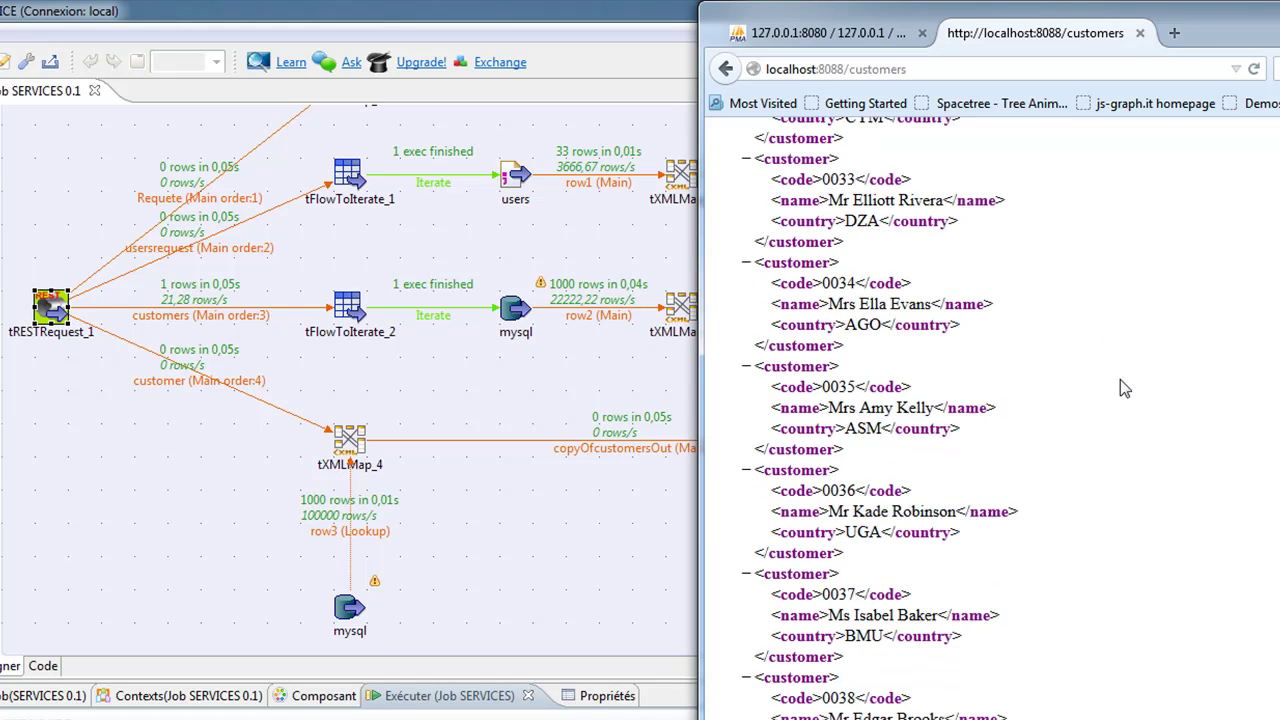
scroll(1108, 393, up, 10)
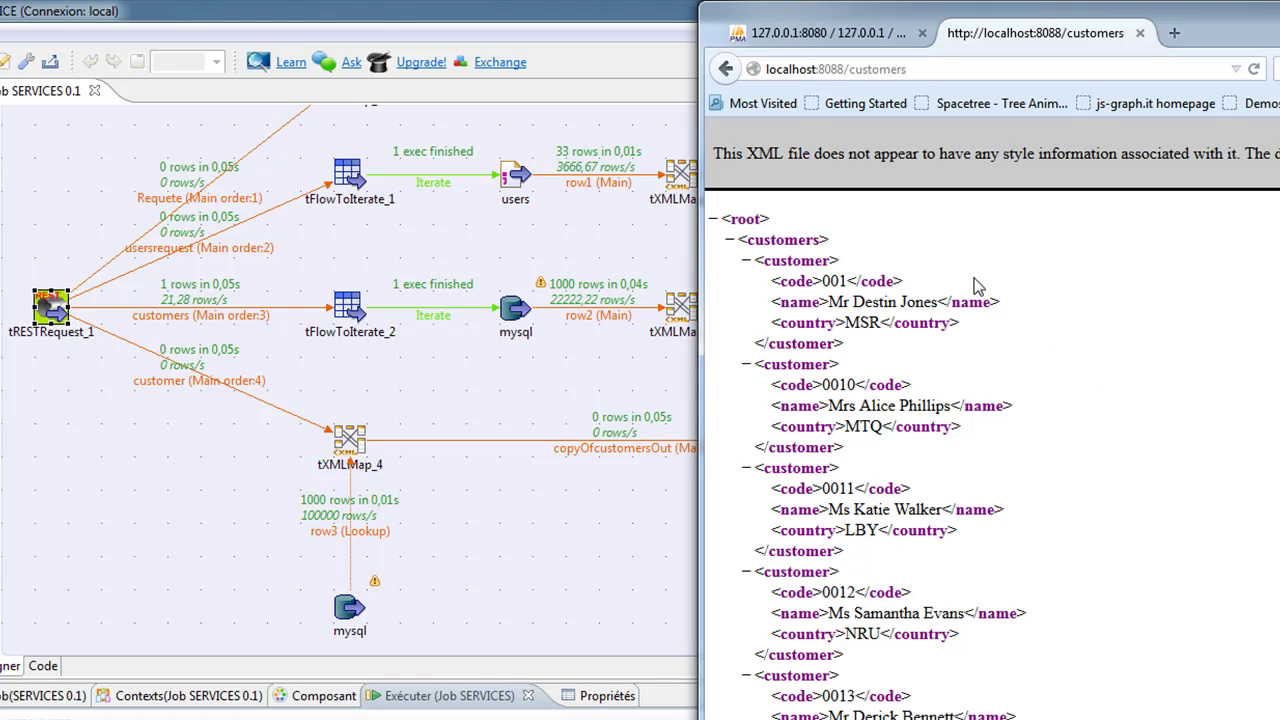
scroll(975, 248, down, 20)
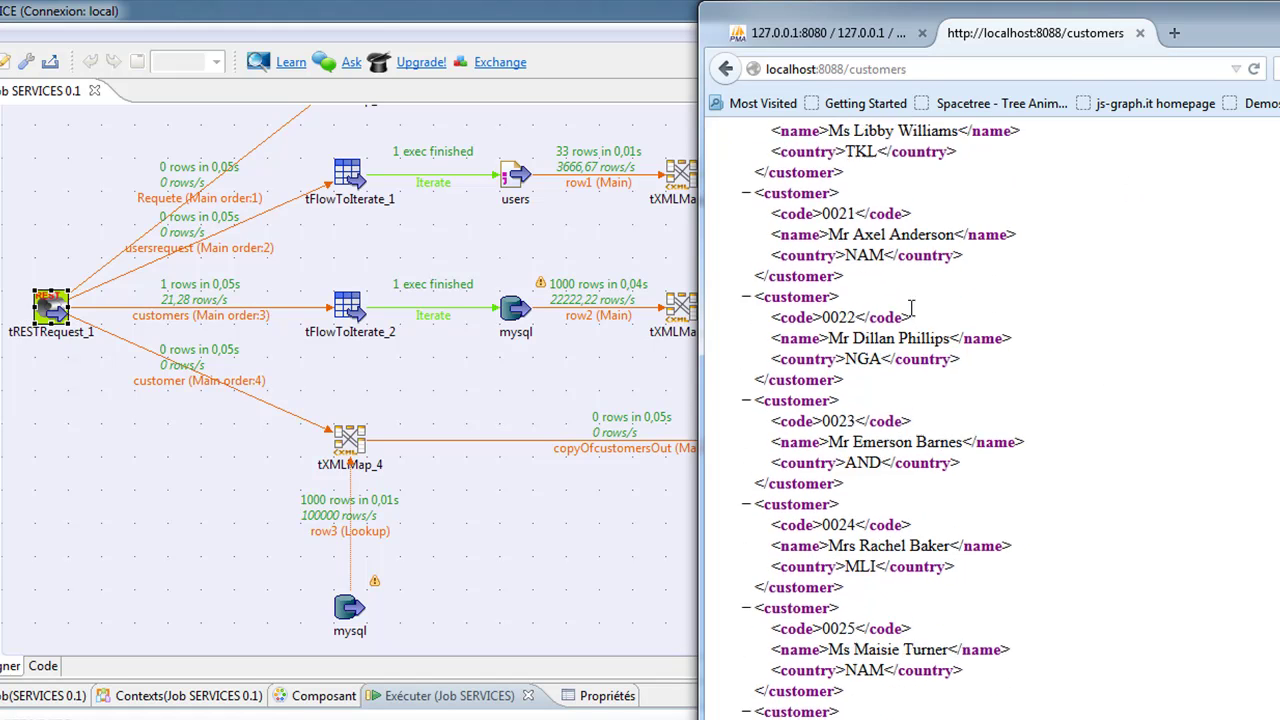
scroll(965, 245, up, 20)
scroll(965, 248, up, 5)
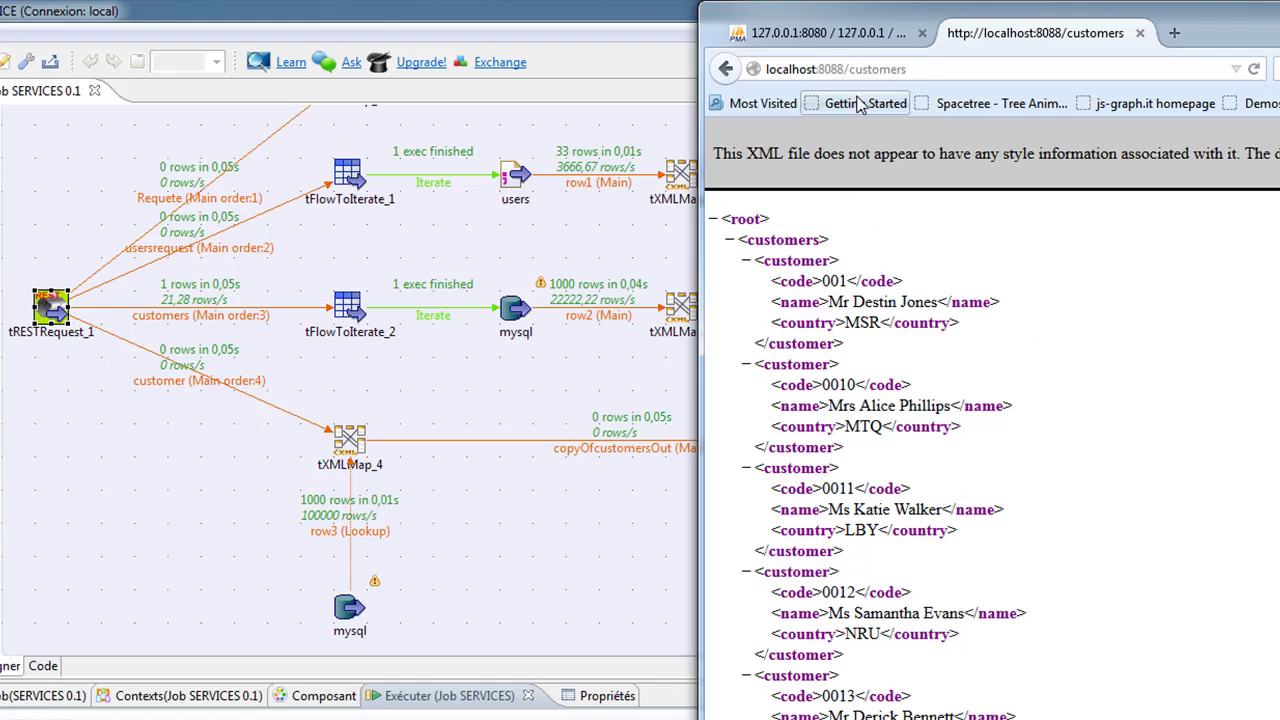
click(952, 65)
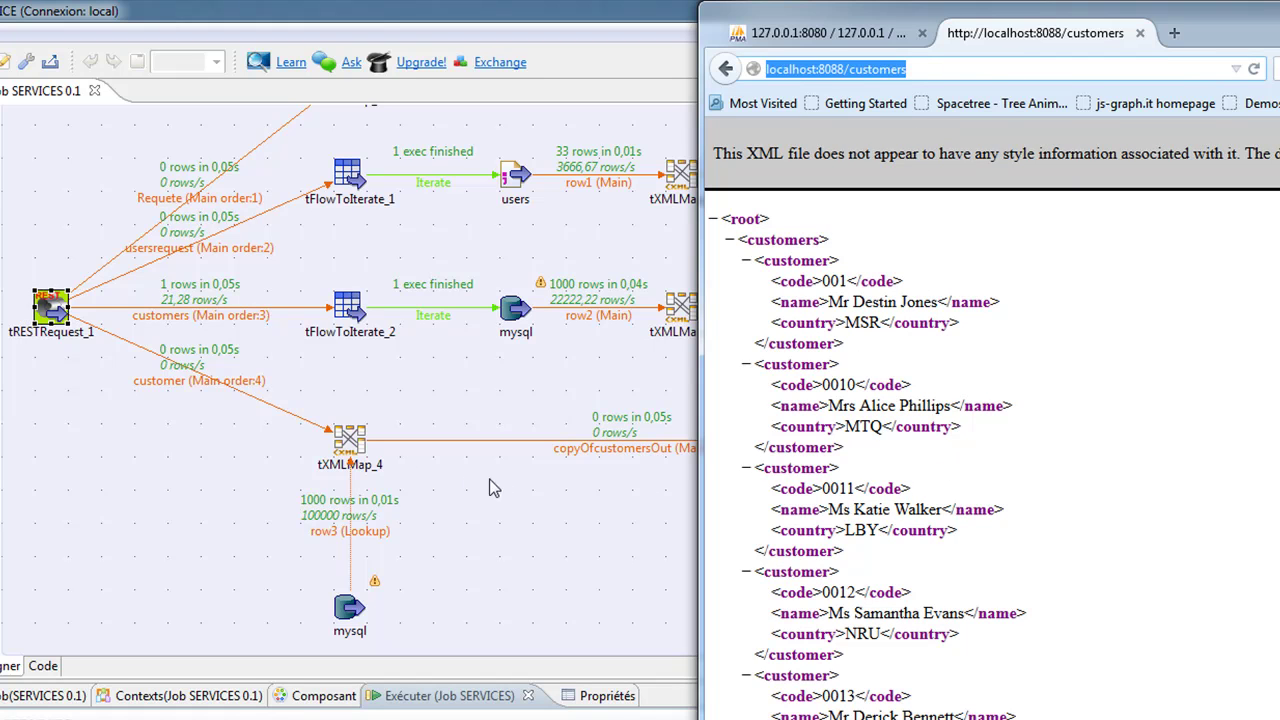
click(862, 36)
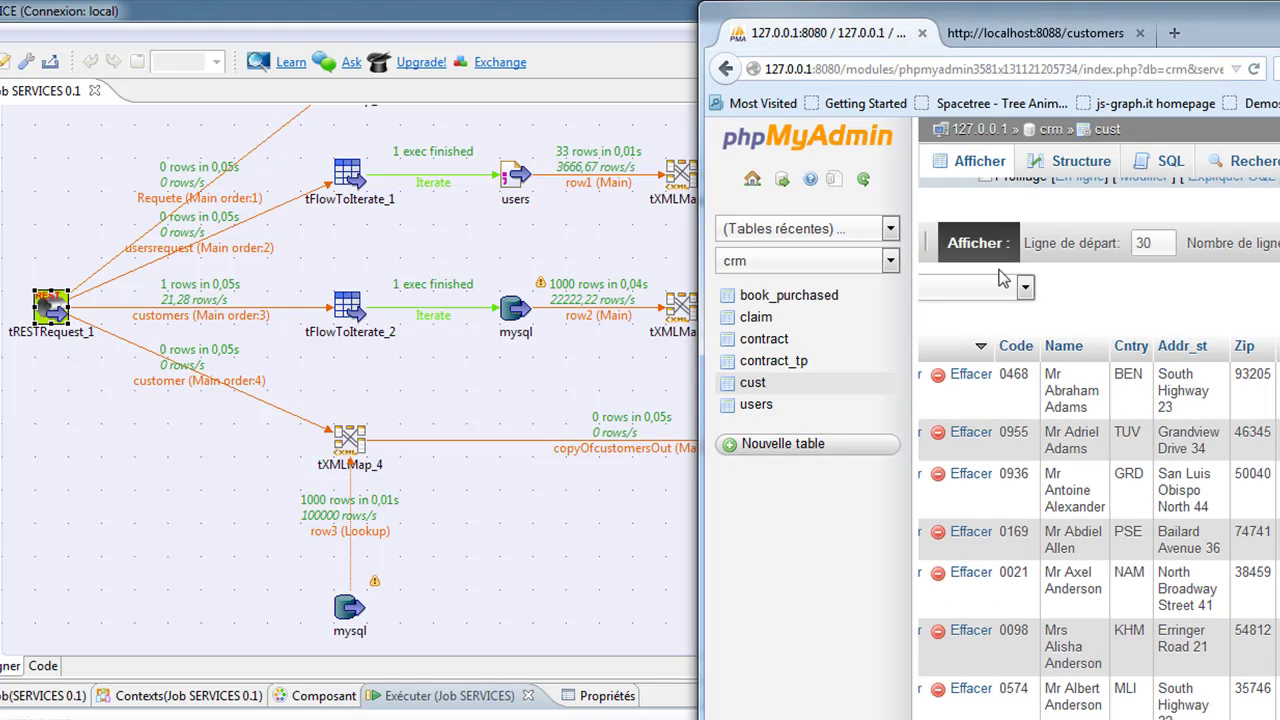
click(1035, 33)
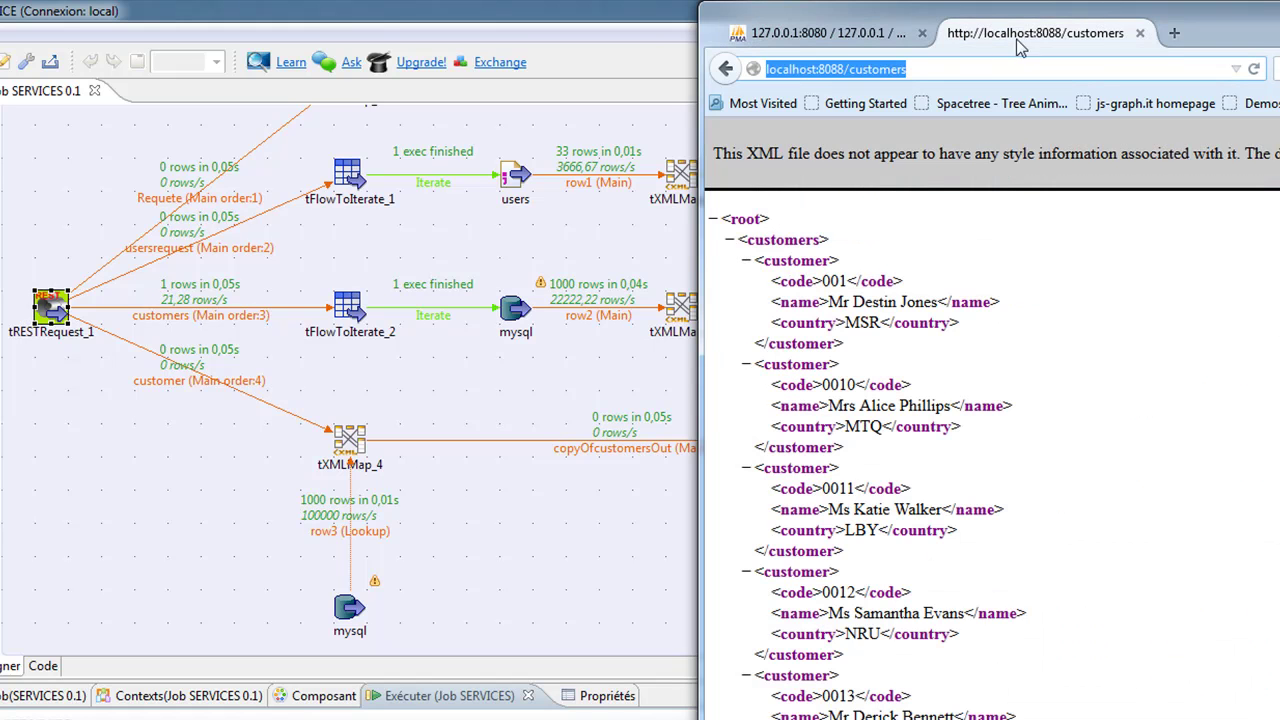
Test the single-customer lookup by loading localhost:8088/customer/ followed by a customer code without its leading zero.
click(940, 67)
key(BackSpace)
text(/)
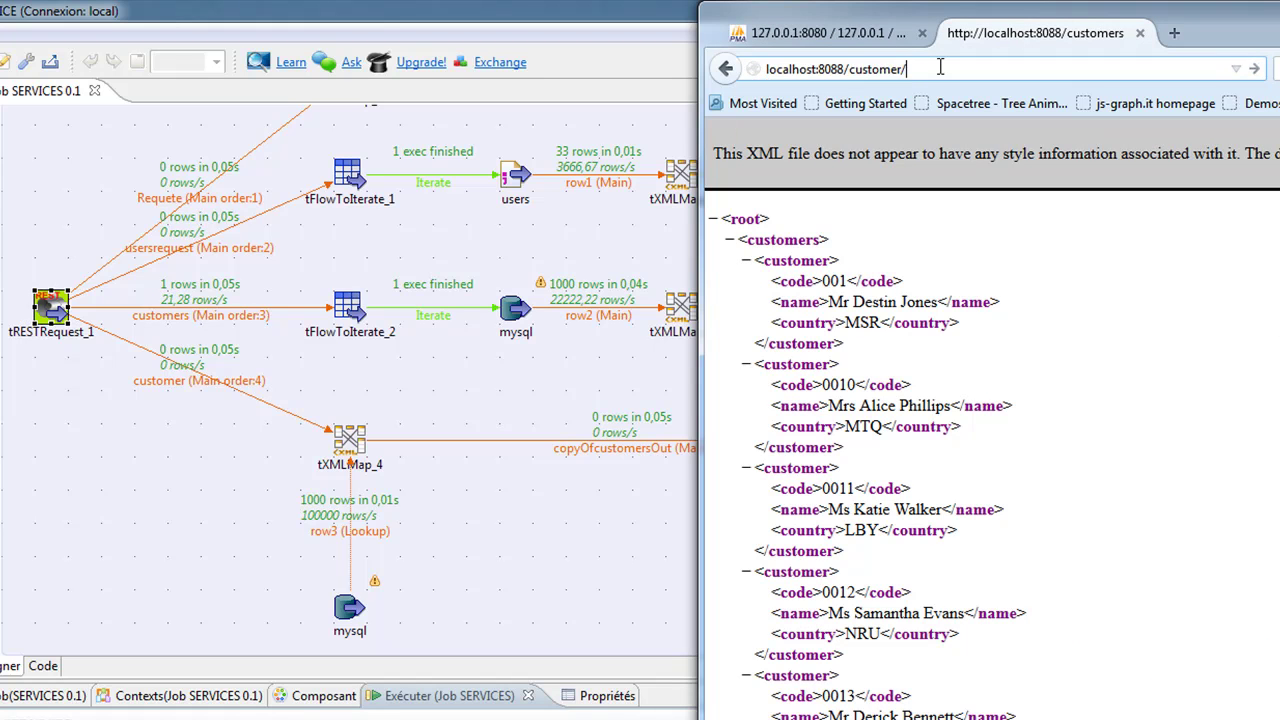
text(274)
key(Return)
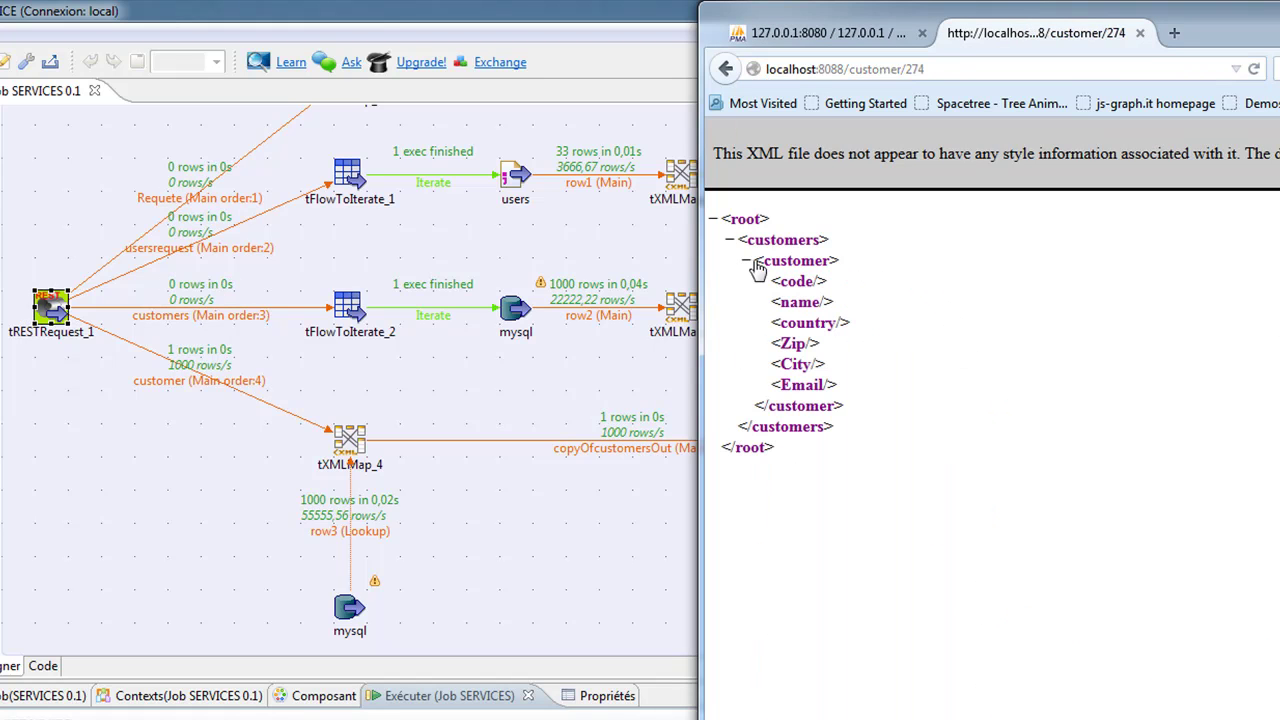
In Talend, set All in one to false for the copyOfcustomersOut output of tXMLMap_4 and save the mapping.
click(558, 516)
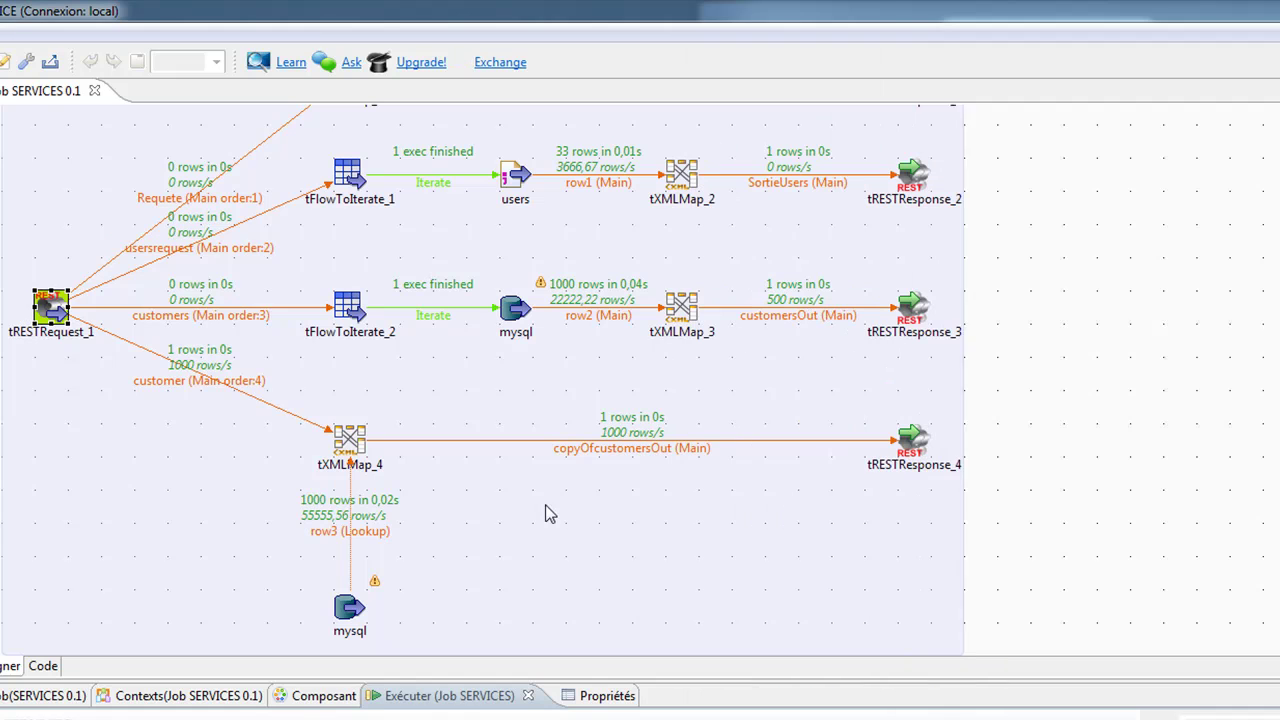
double_click(352, 442)
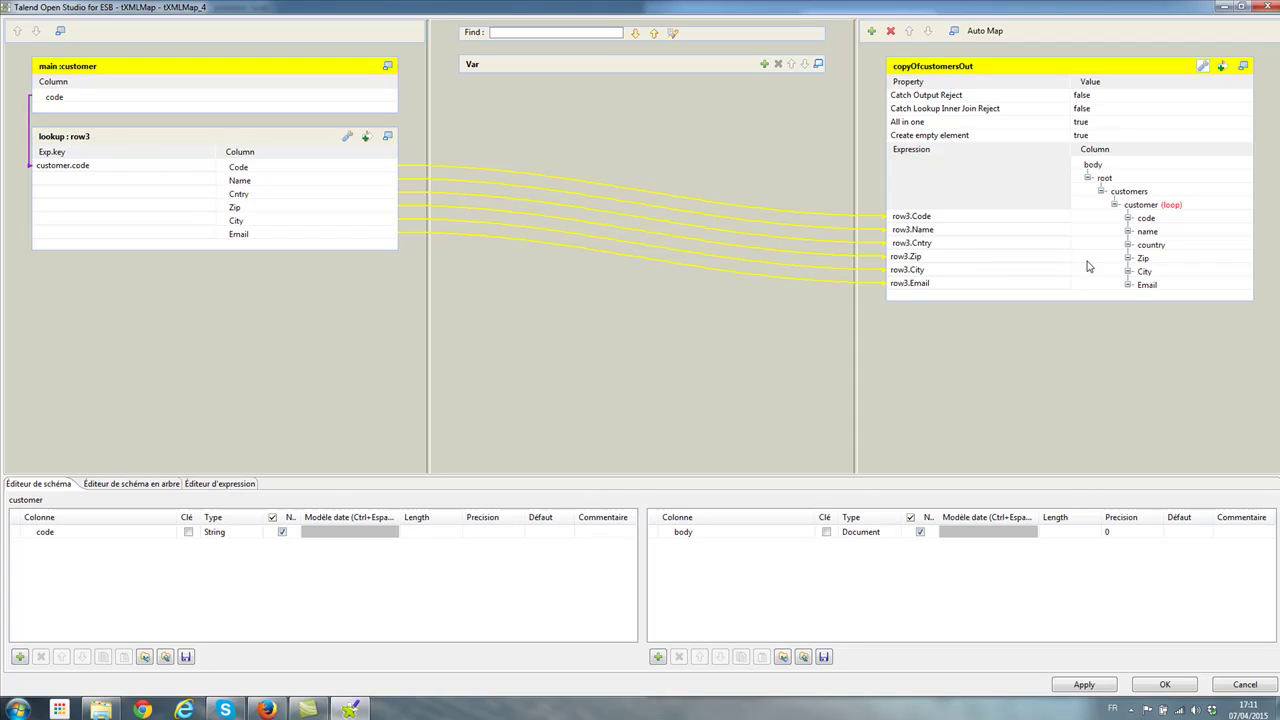
click(1124, 122)
click(1248, 122)
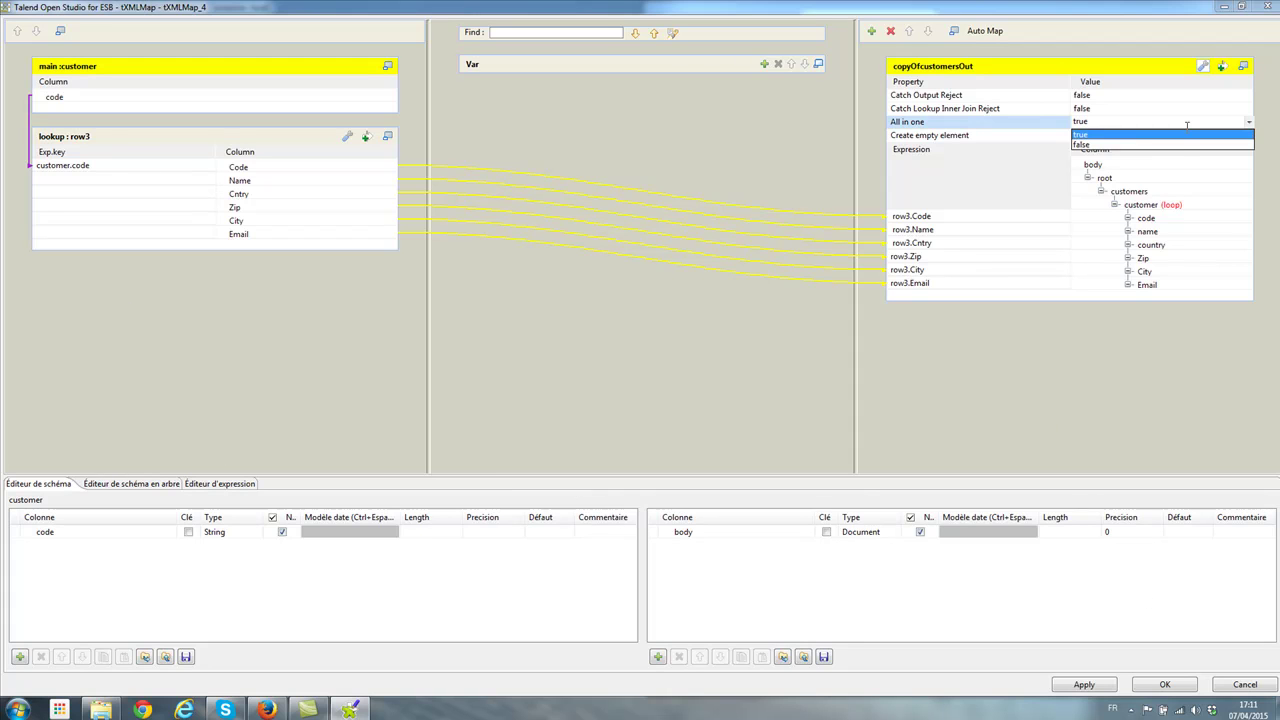
click(1168, 146)
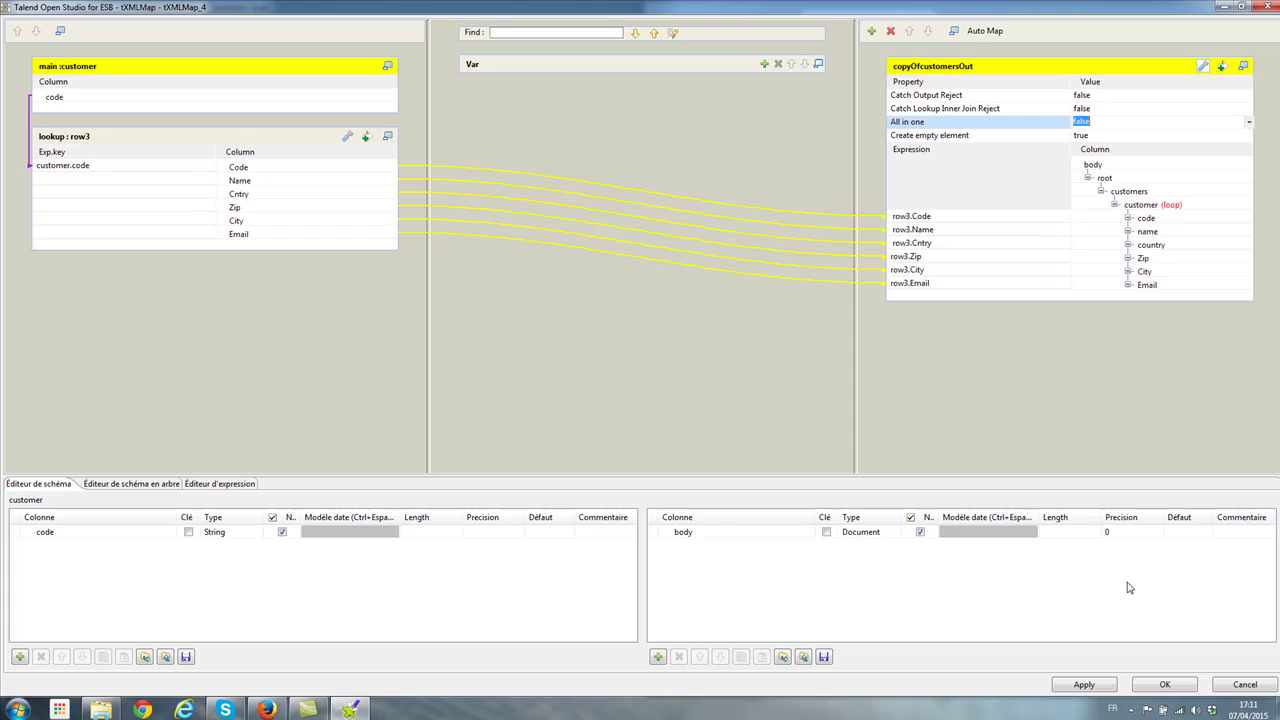
click(1160, 685)
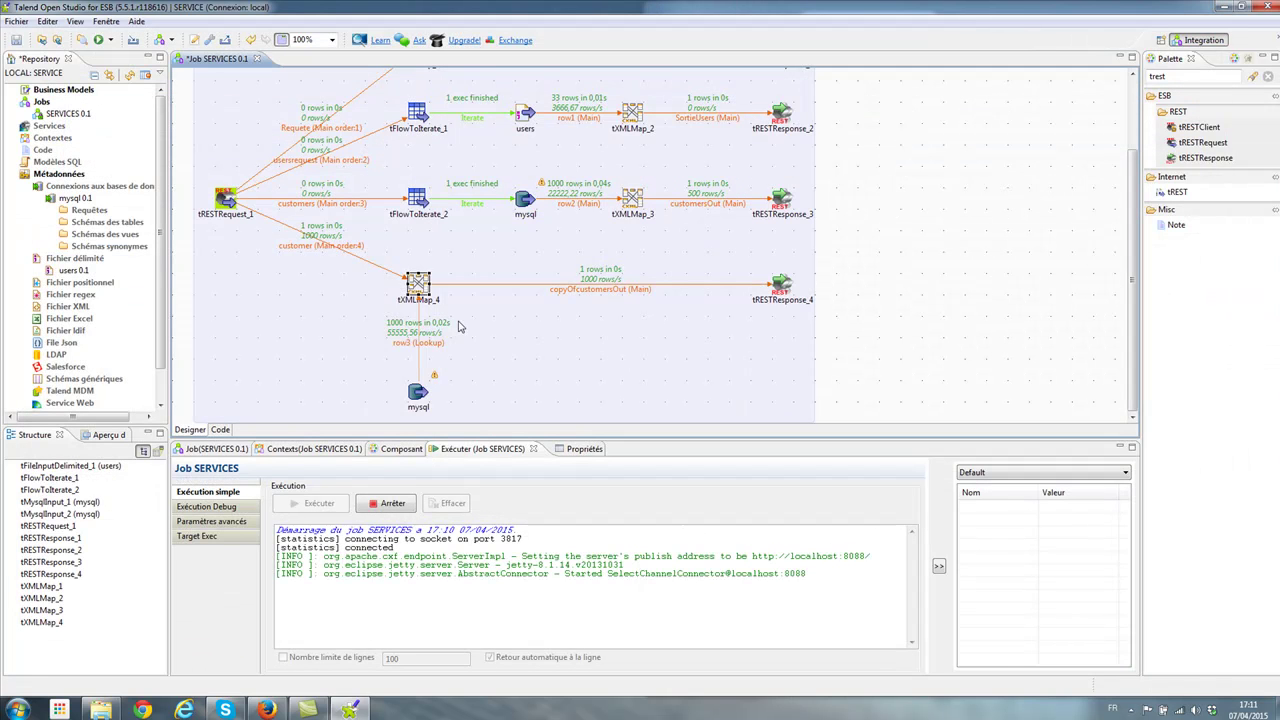
Check the customer.code lookup key in tXMLMap_4 and the "/customer/{code}" URI pattern of tRESTRequest_1.
click(226, 198)
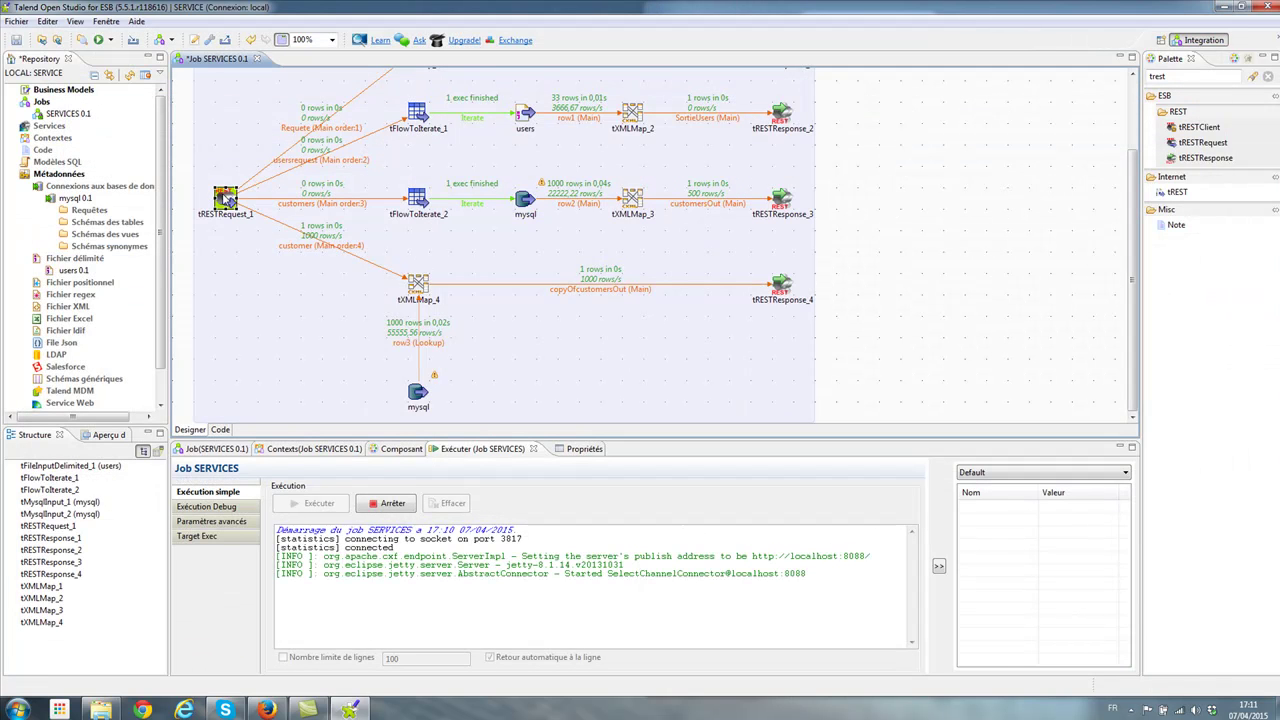
double_click(418, 284)
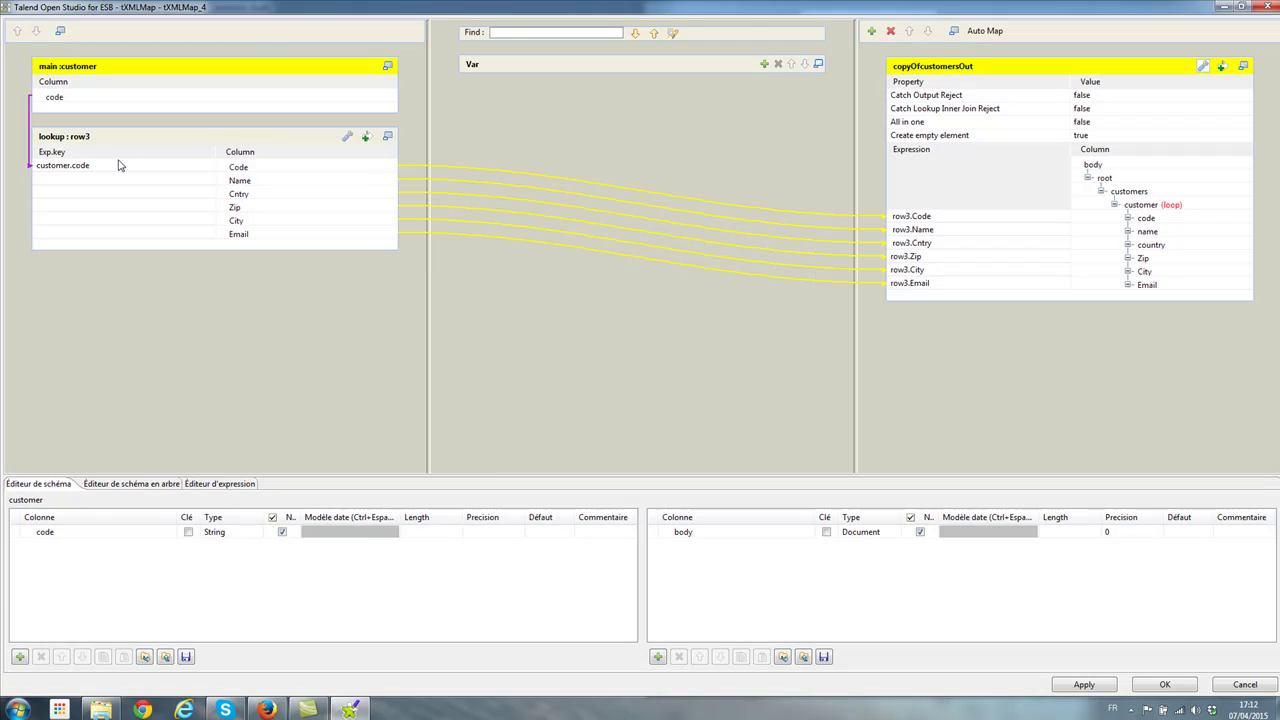
click(115, 160)
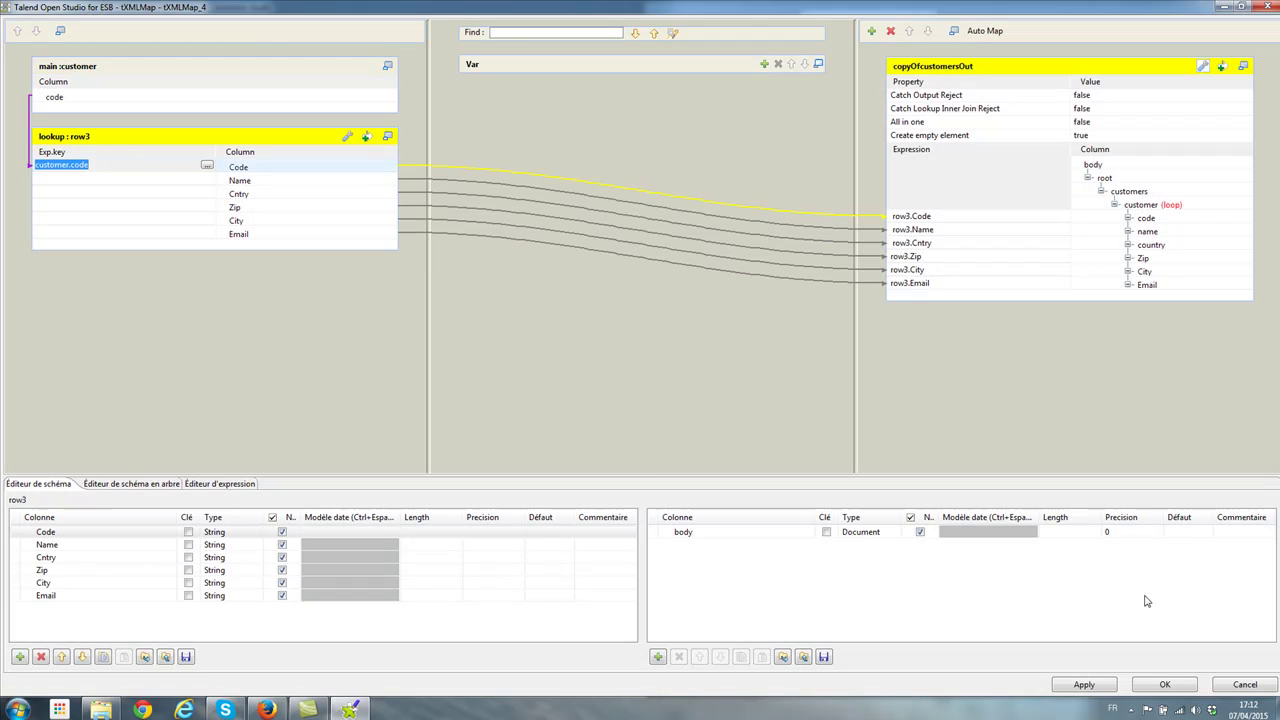
click(1165, 685)
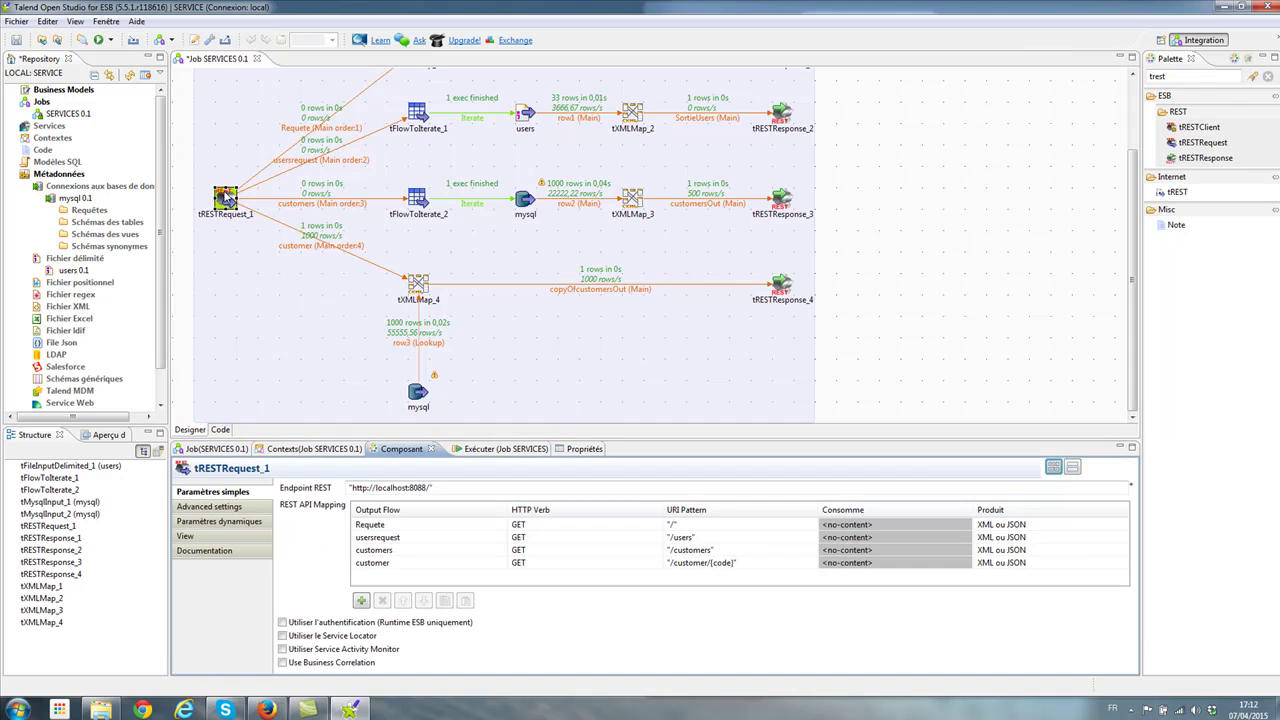
click(727, 563)
click(727, 563)
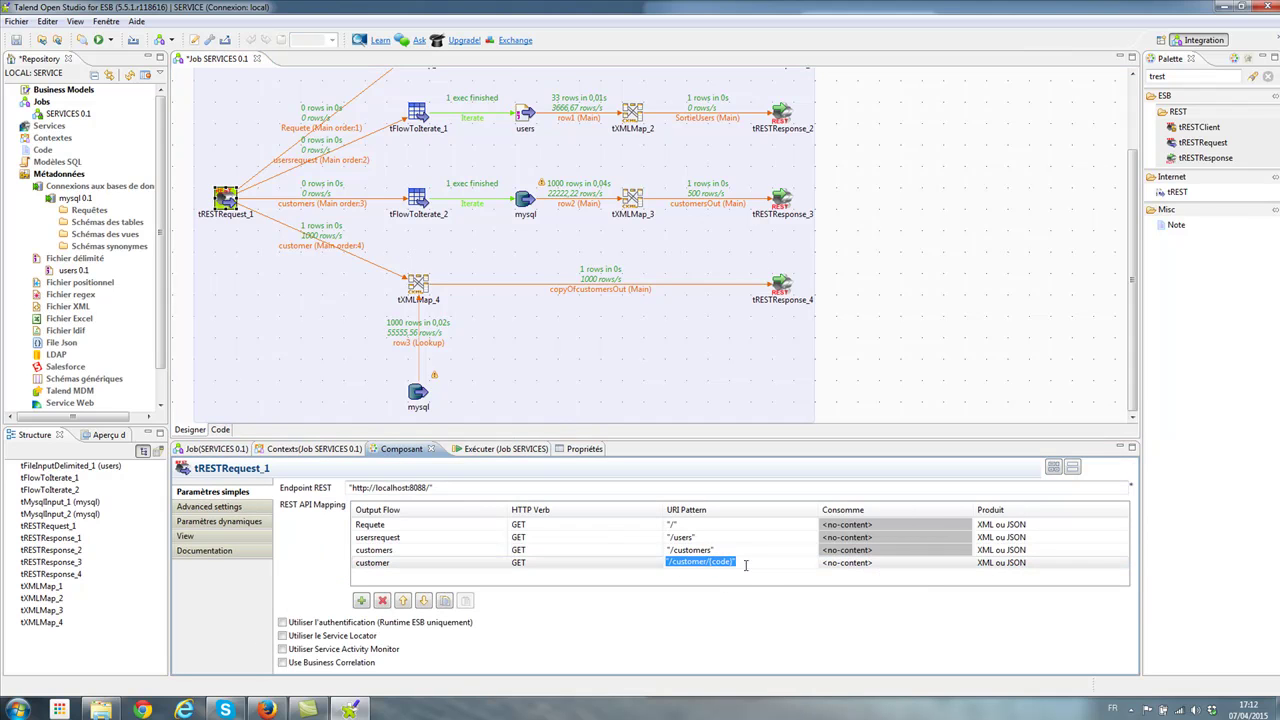
click(898, 340)
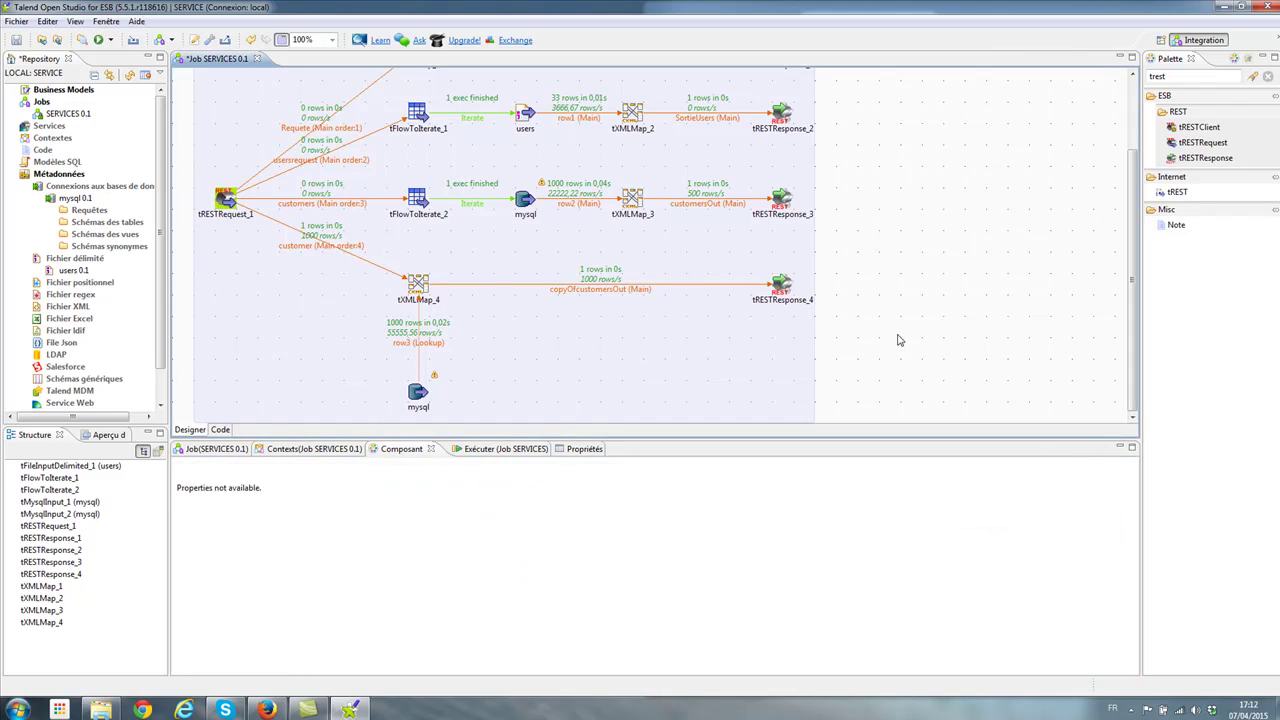
Recheck the code column in tXMLMap_4, the customer flow schema and the settings of the mysql lookup component.
double_click(419, 284)
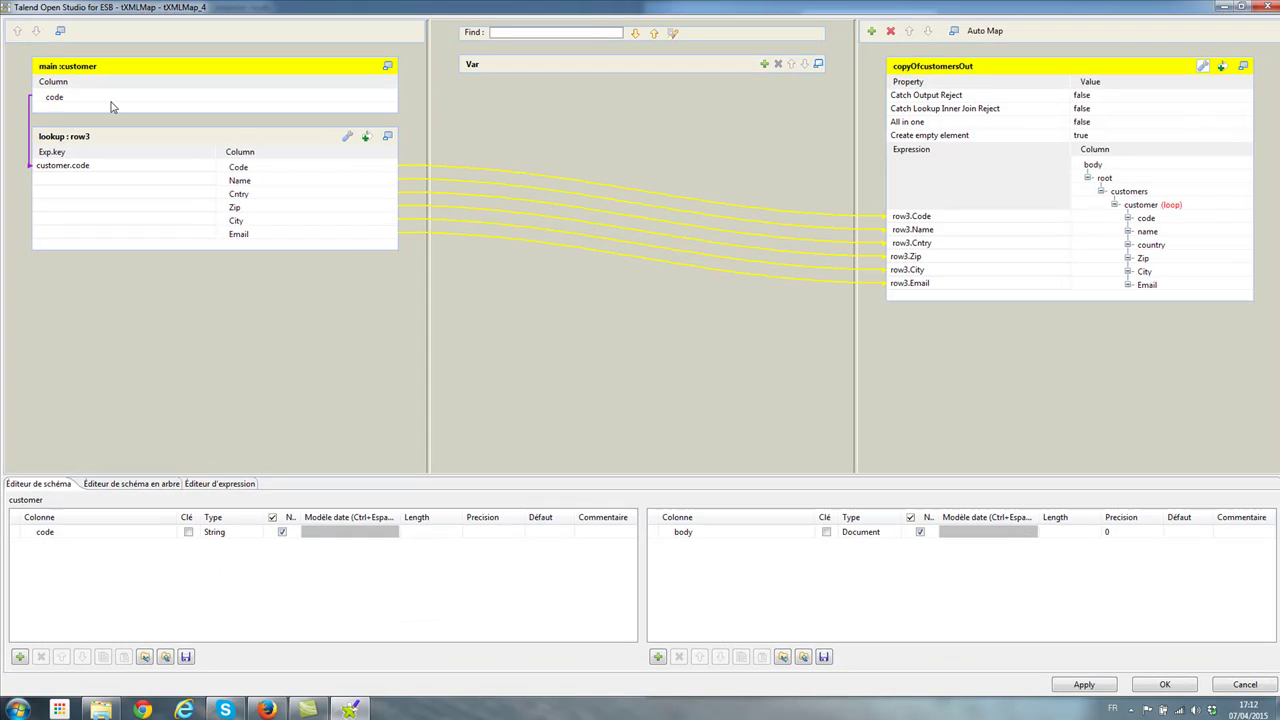
click(112, 104)
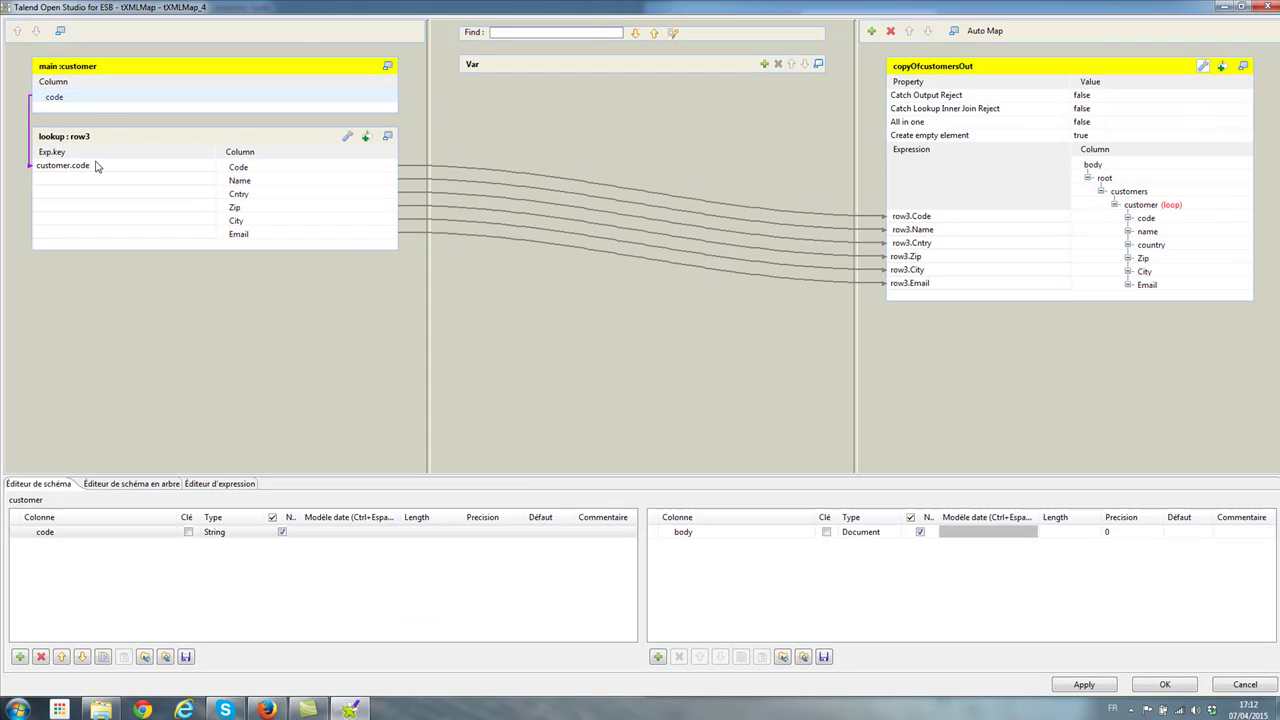
click(1168, 685)
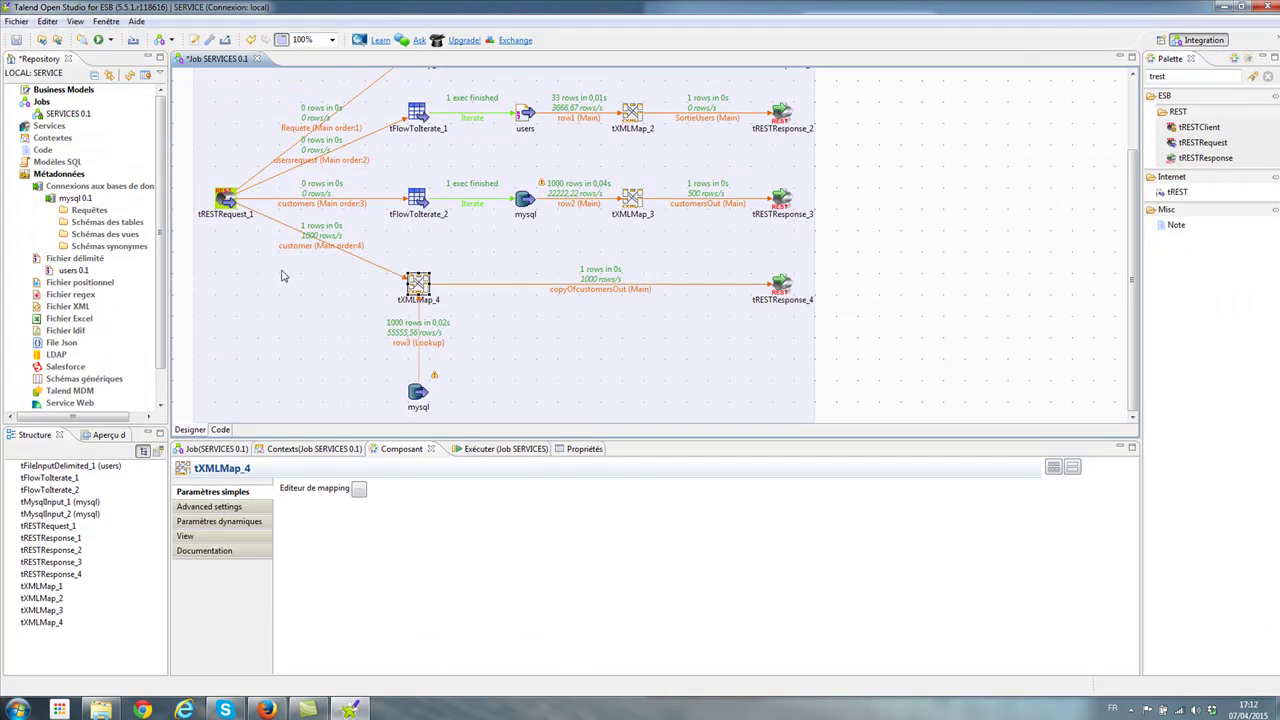
click(337, 252)
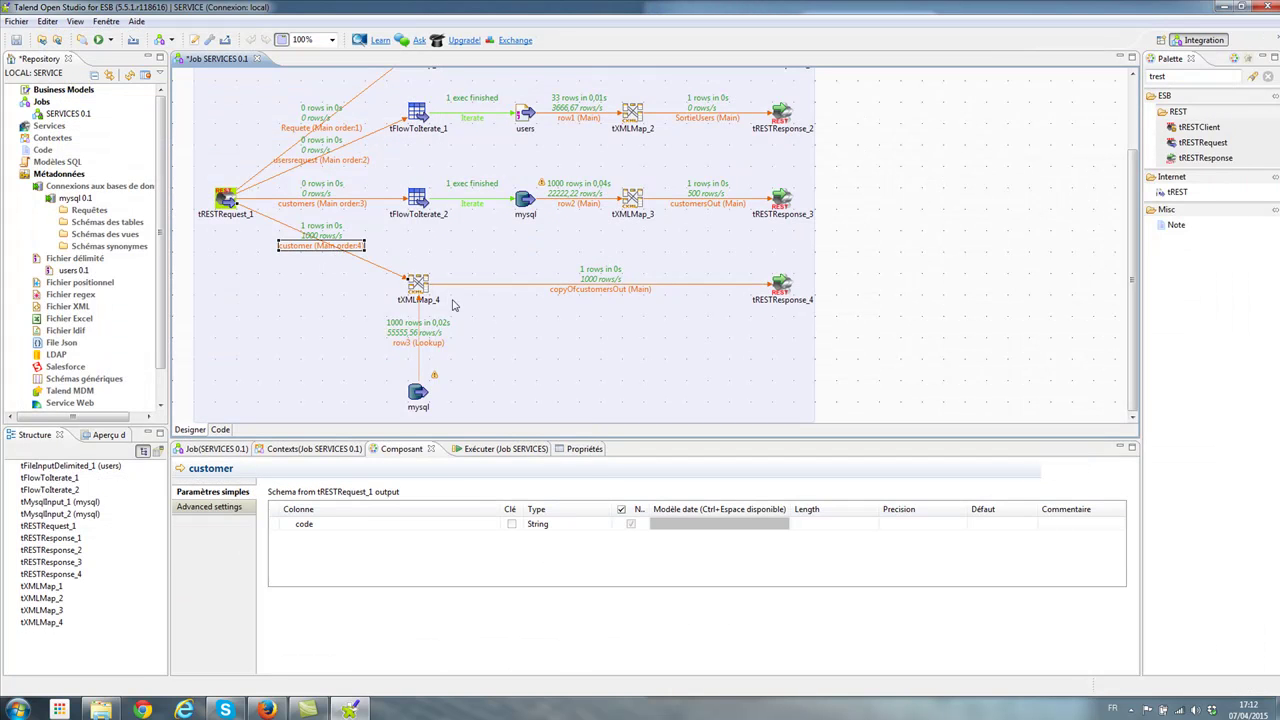
click(419, 287)
click(420, 397)
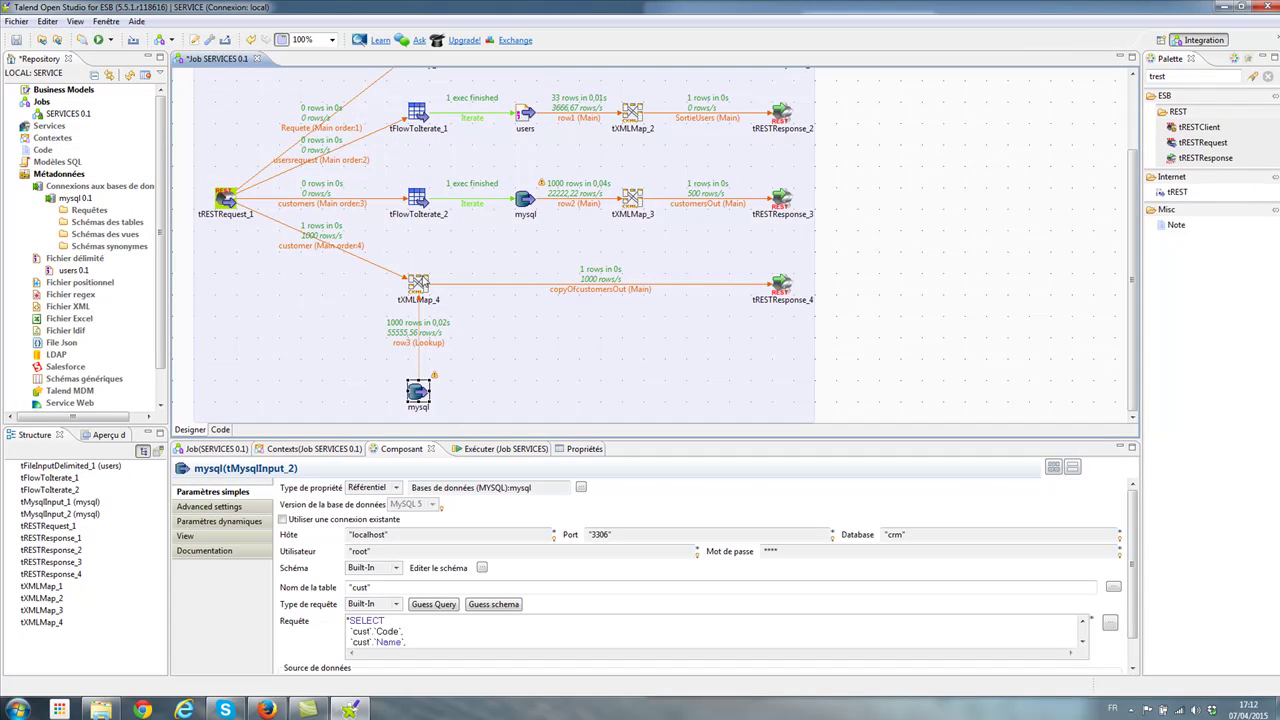
double_click(419, 286)
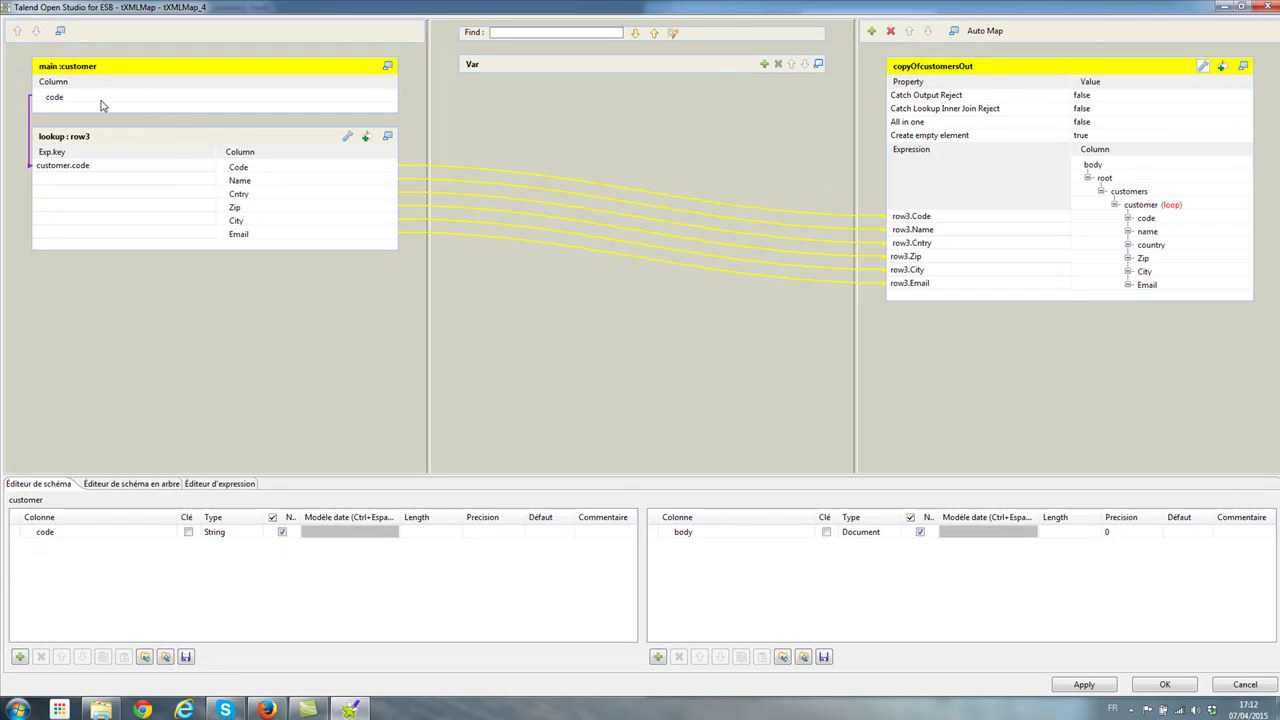
click(1164, 684)
Switch to Firefox, check the code format in the cust table and reload the single-customer URL with a leading zero added to the code.
key(alt+Tab)
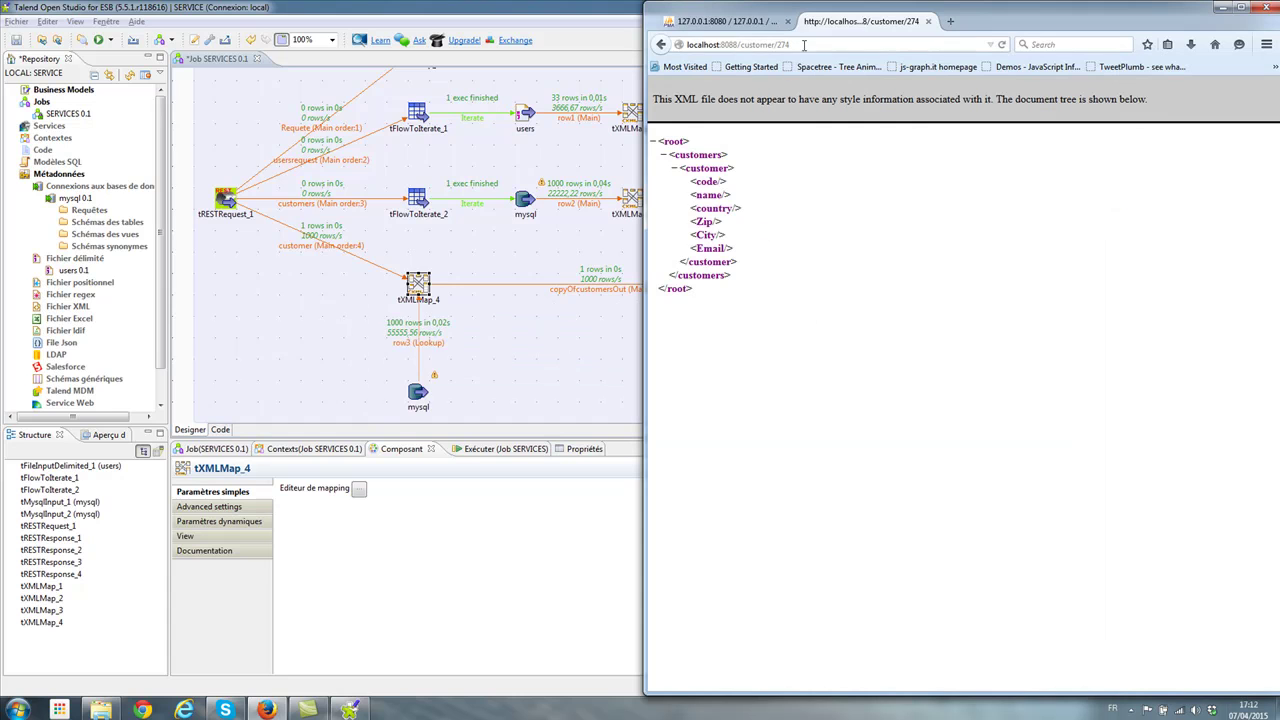
click(735, 24)
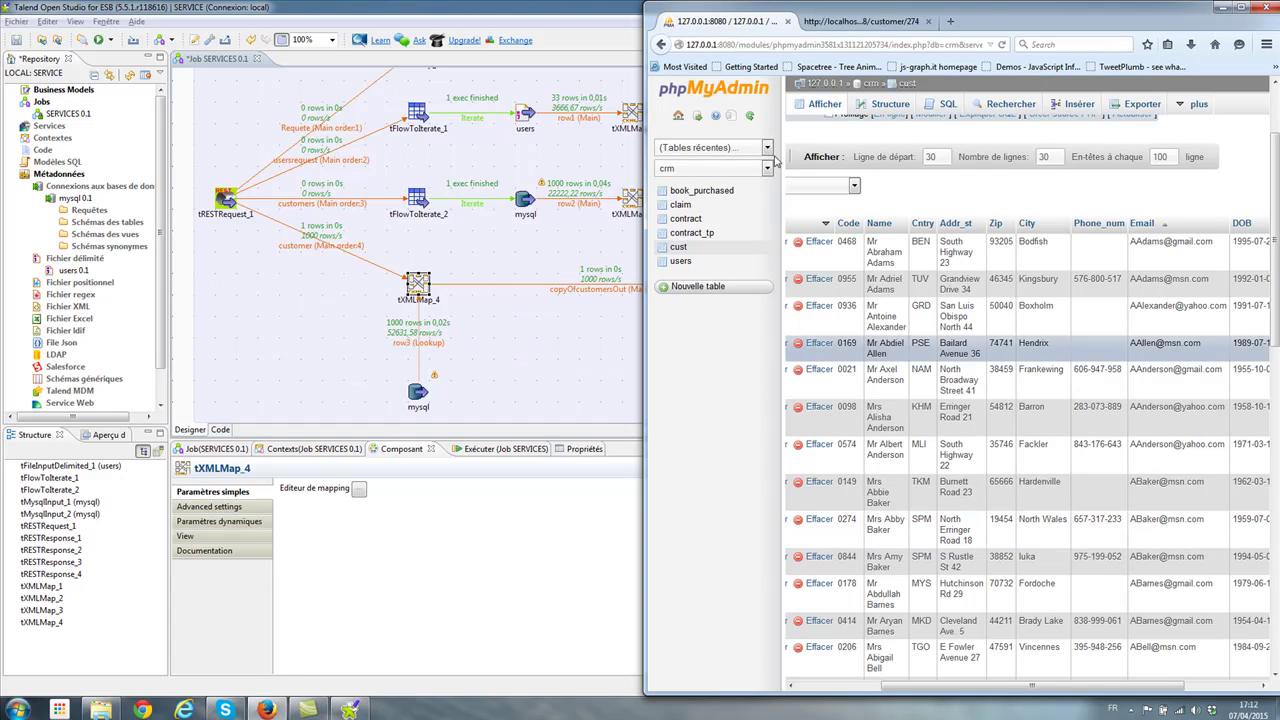
click(840, 22)
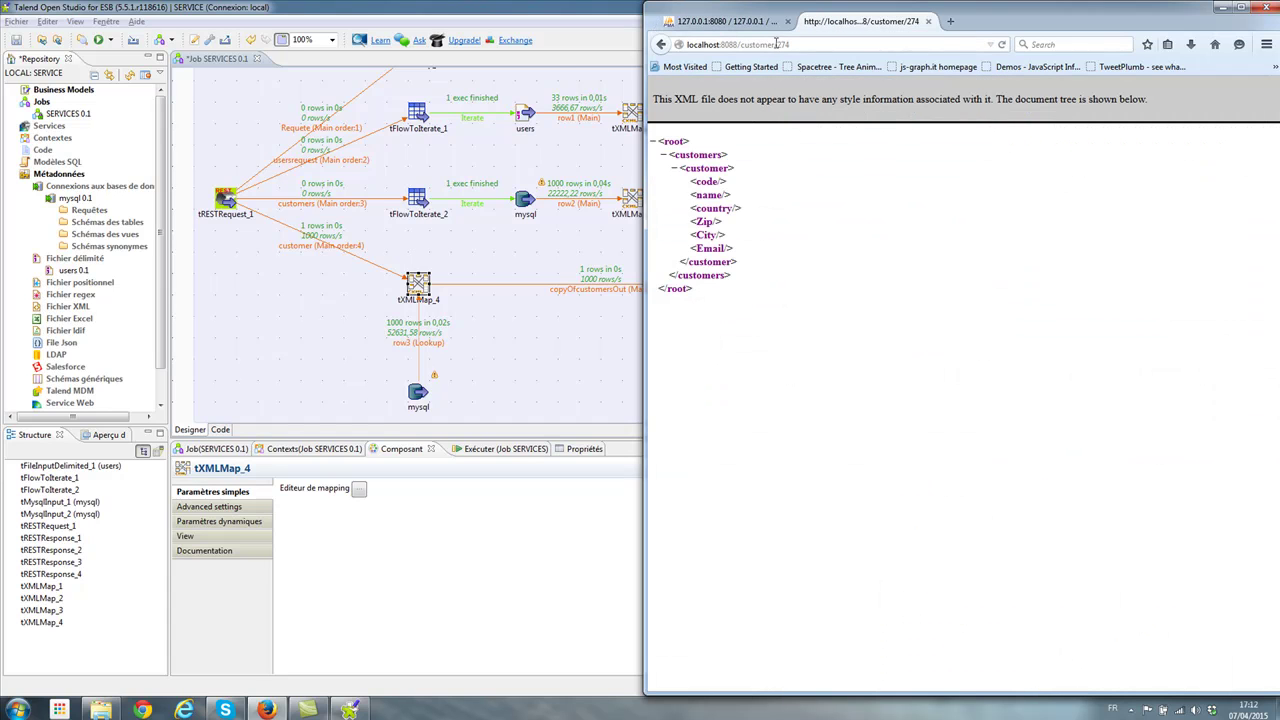
click(772, 43)
key(End)
text(0)
key(Return)
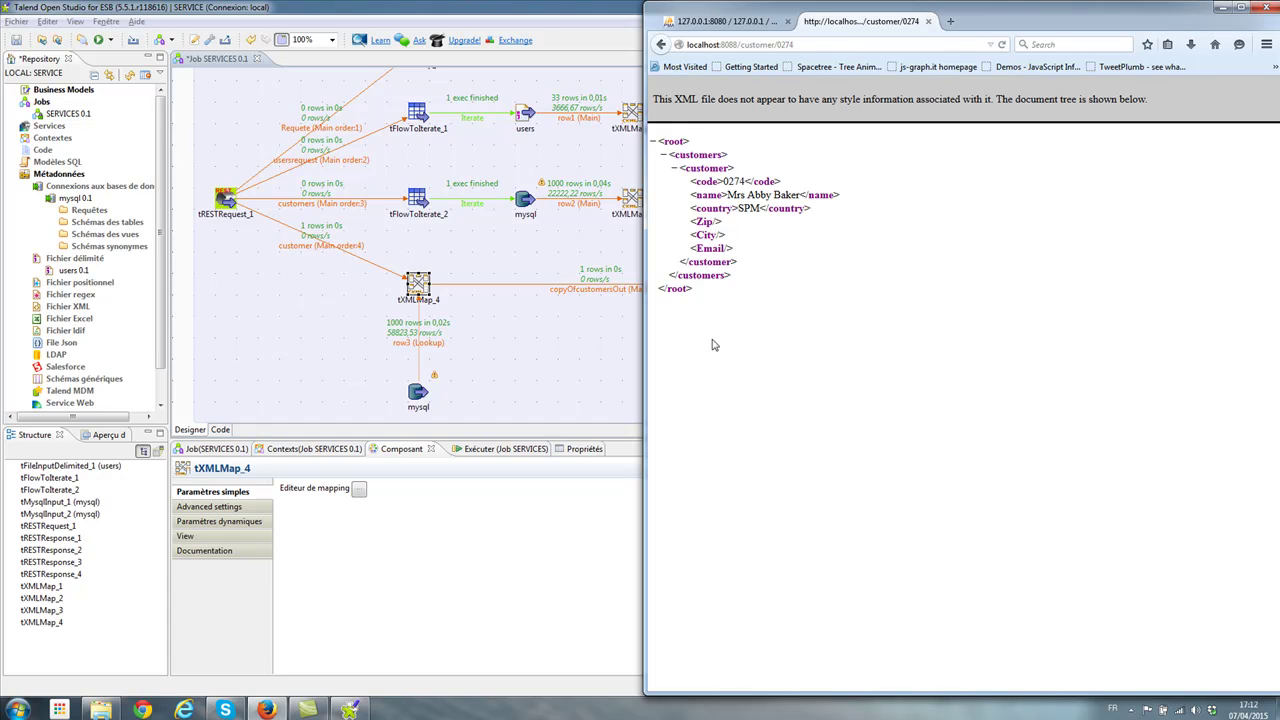
Back in Talend, regenerate the SQL query of the mysql lookup input tMysqlInput_2 from its schema with Guess Query.
click(547, 328)
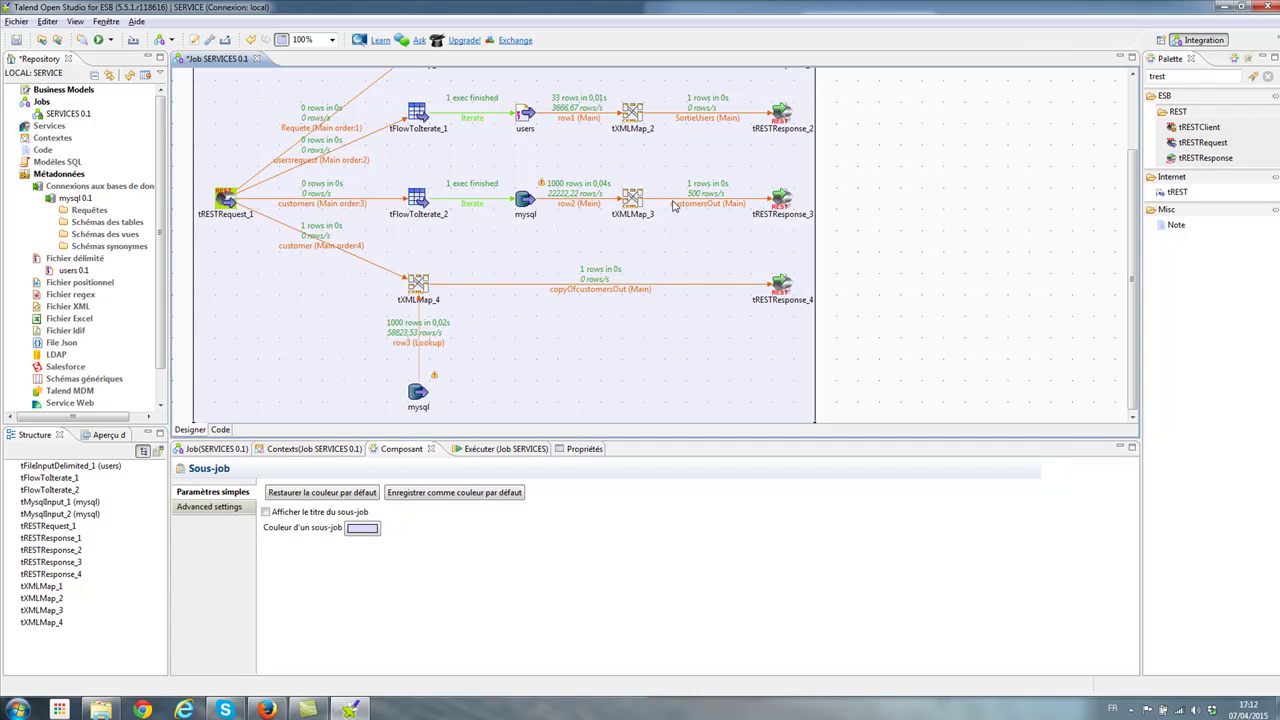
click(420, 392)
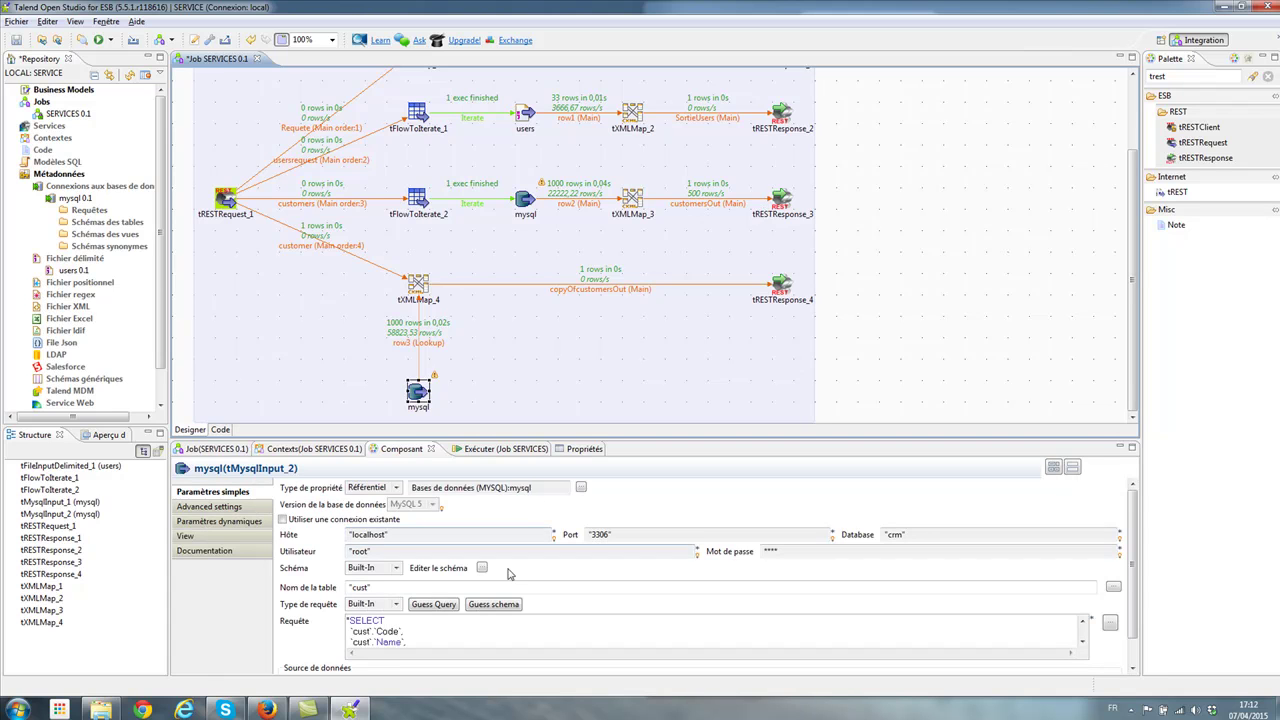
click(443, 606)
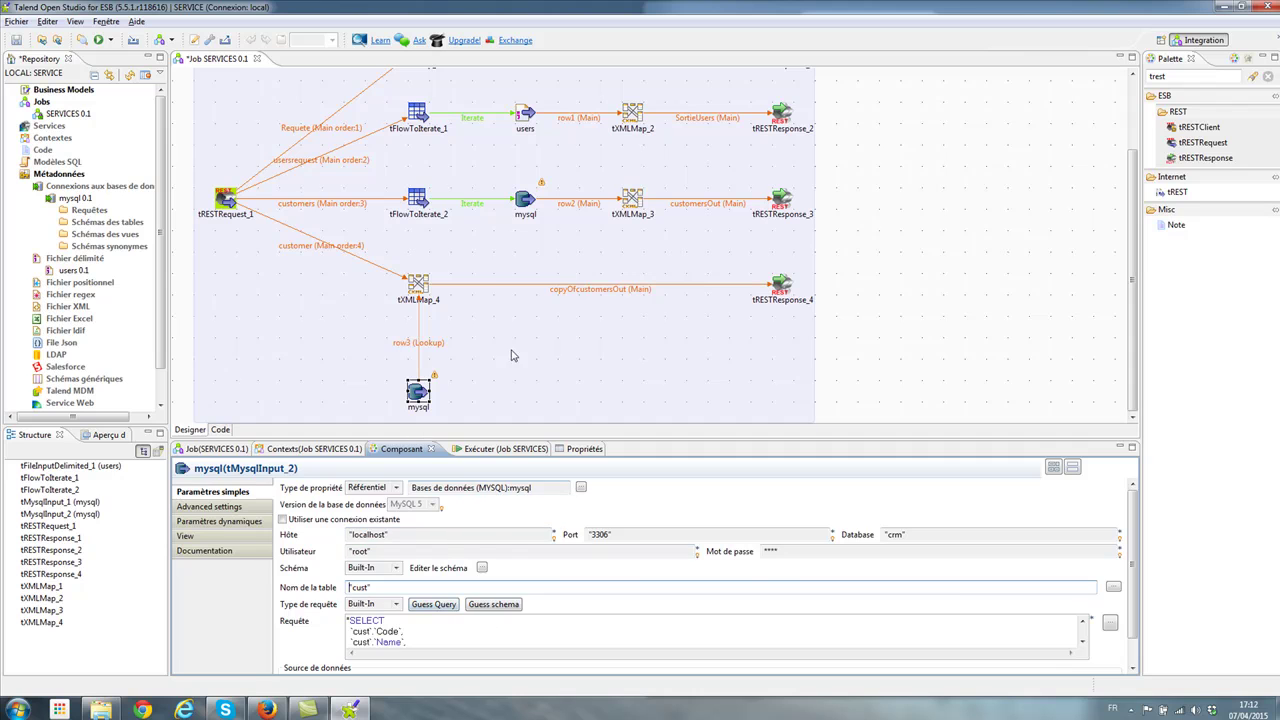
Restart the SERVICES job, switch to Firefox and reload the single-customer URL to test the regenerated lookup query.
click(492, 451)
click(452, 503)
click(312, 503)
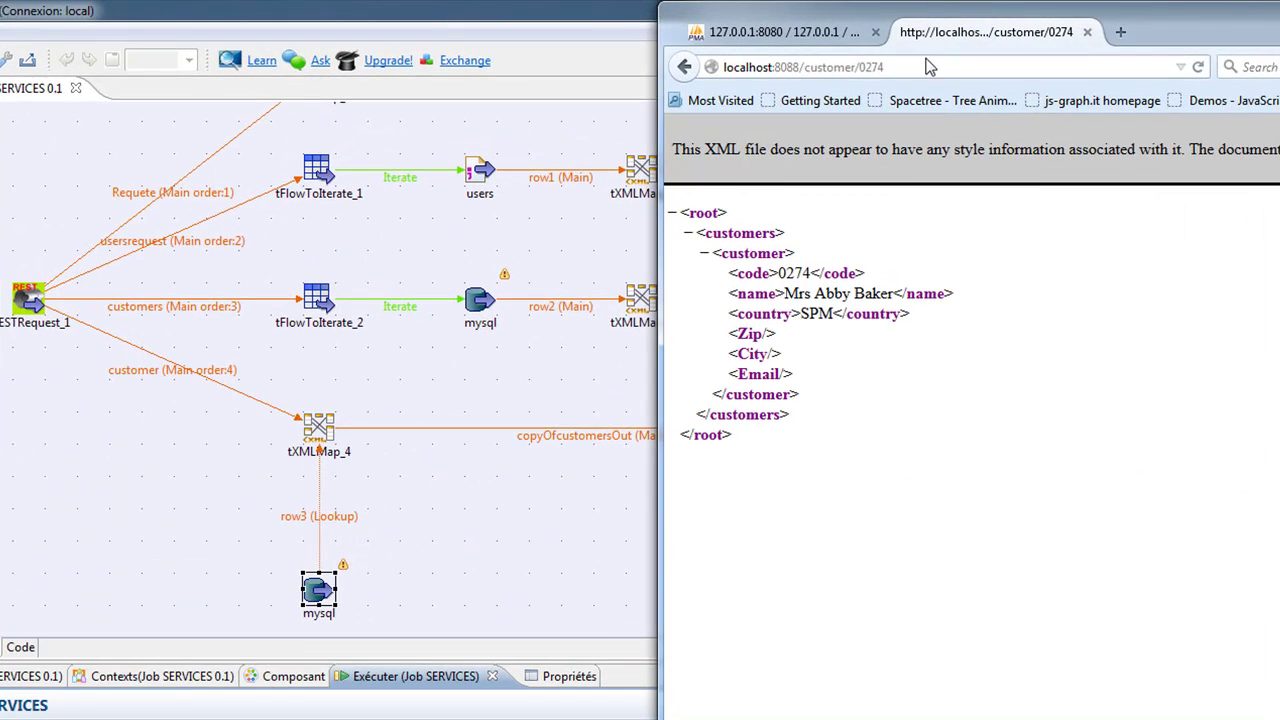
click(826, 41)
key(Return)
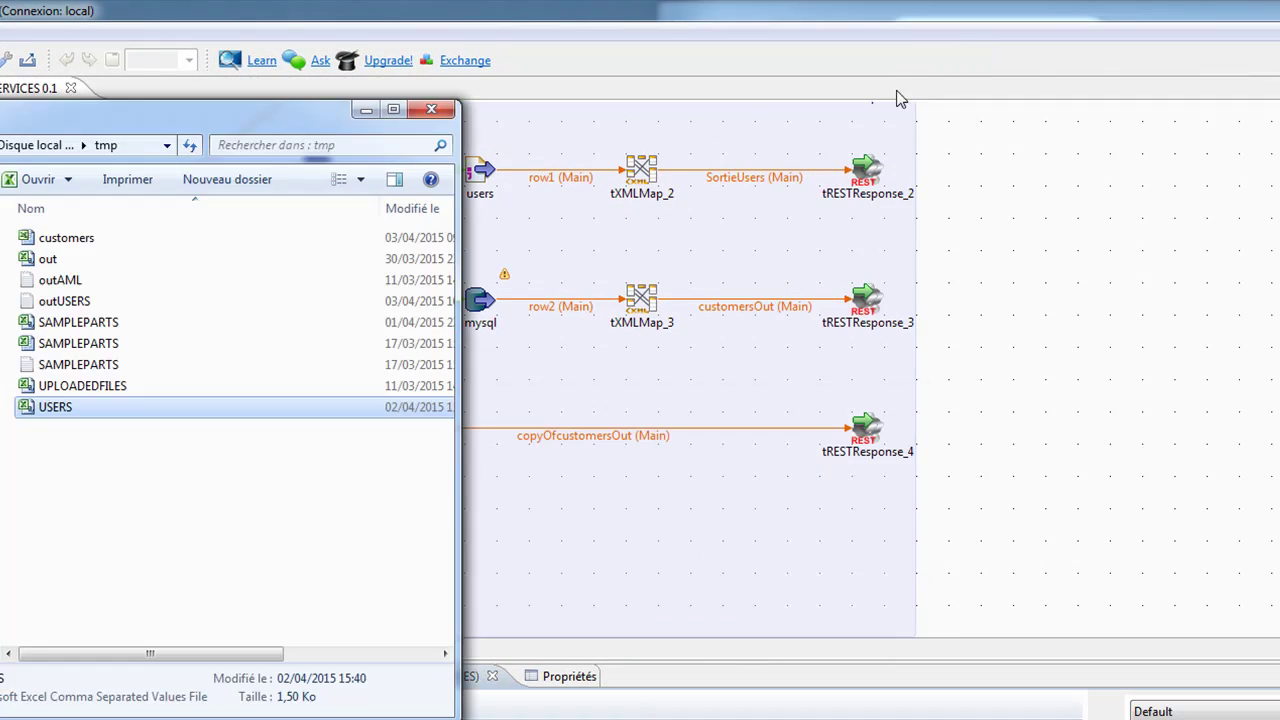
key(alt+Tab)
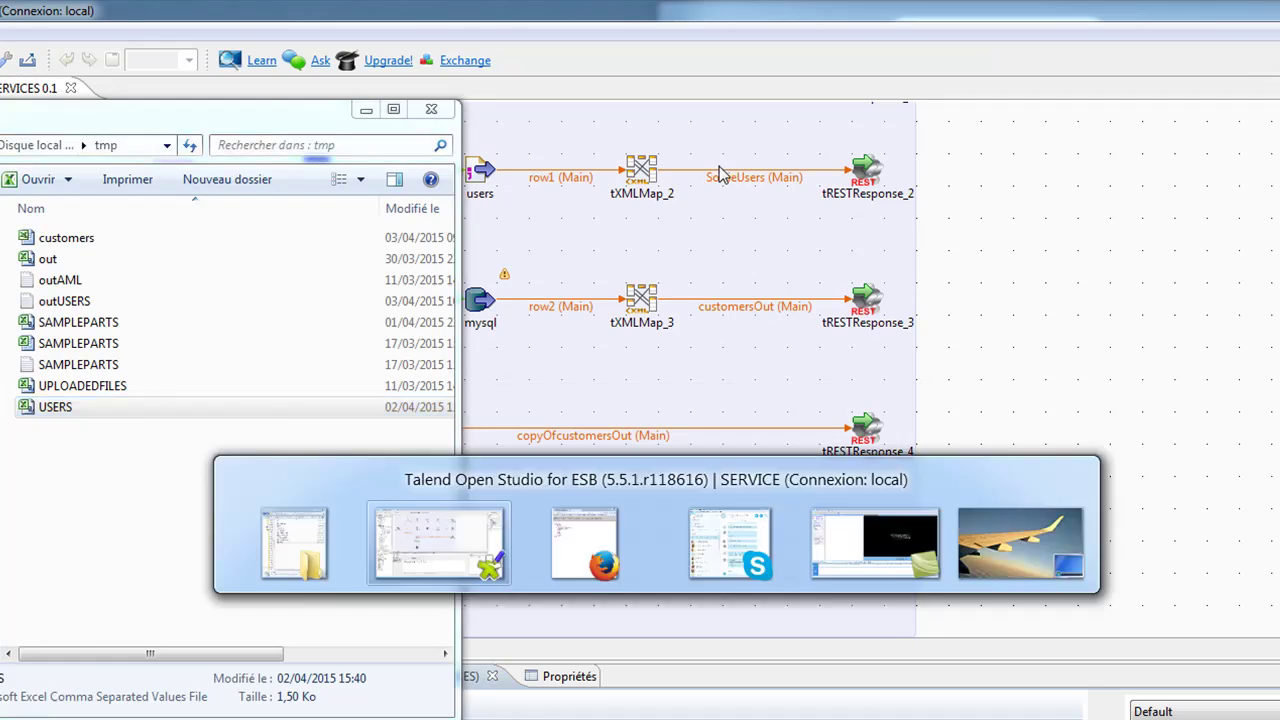
key(alt+Tab)
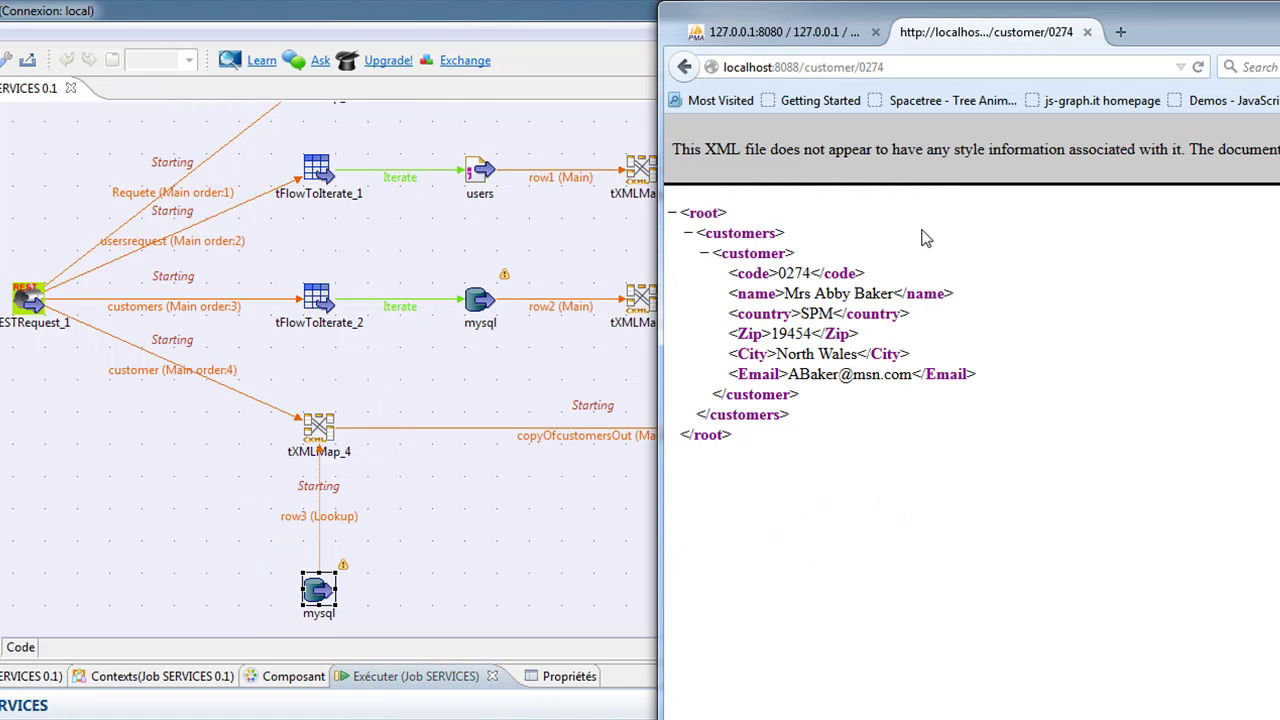
Find another customer code in the cust table in phpMyAdmin and request the single-customer URL with that code.
click(918, 68)
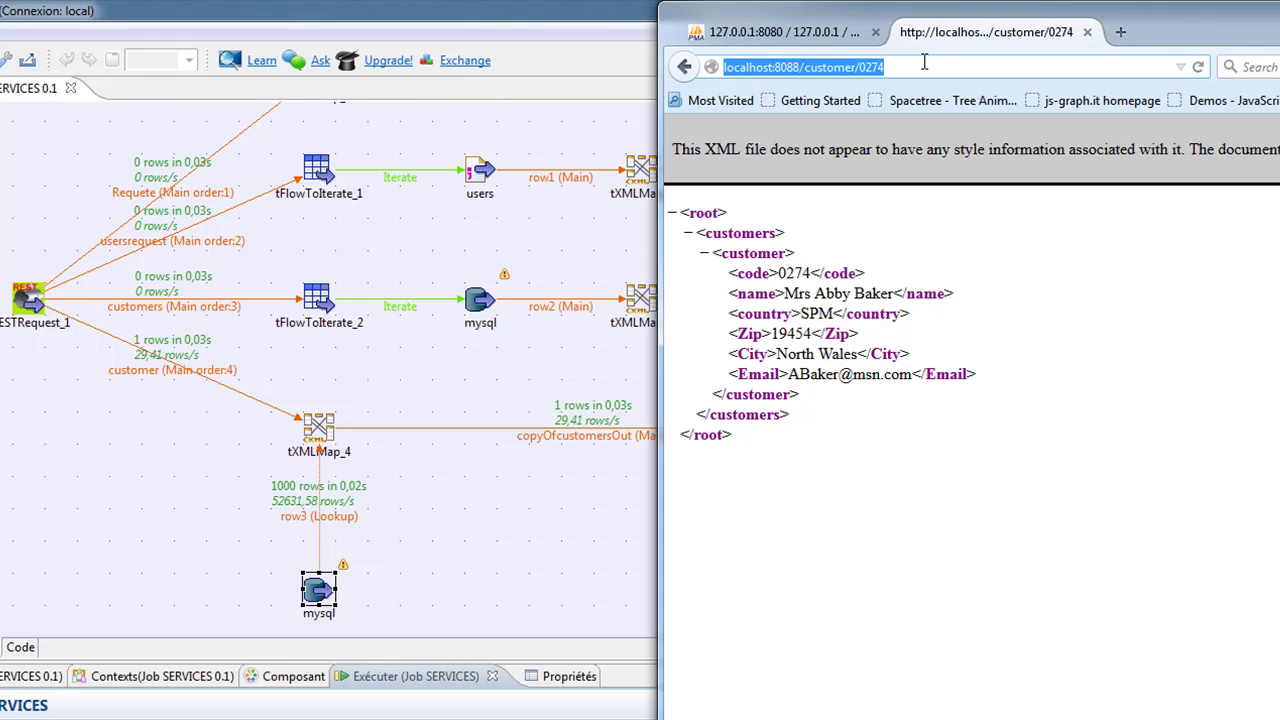
click(933, 62)
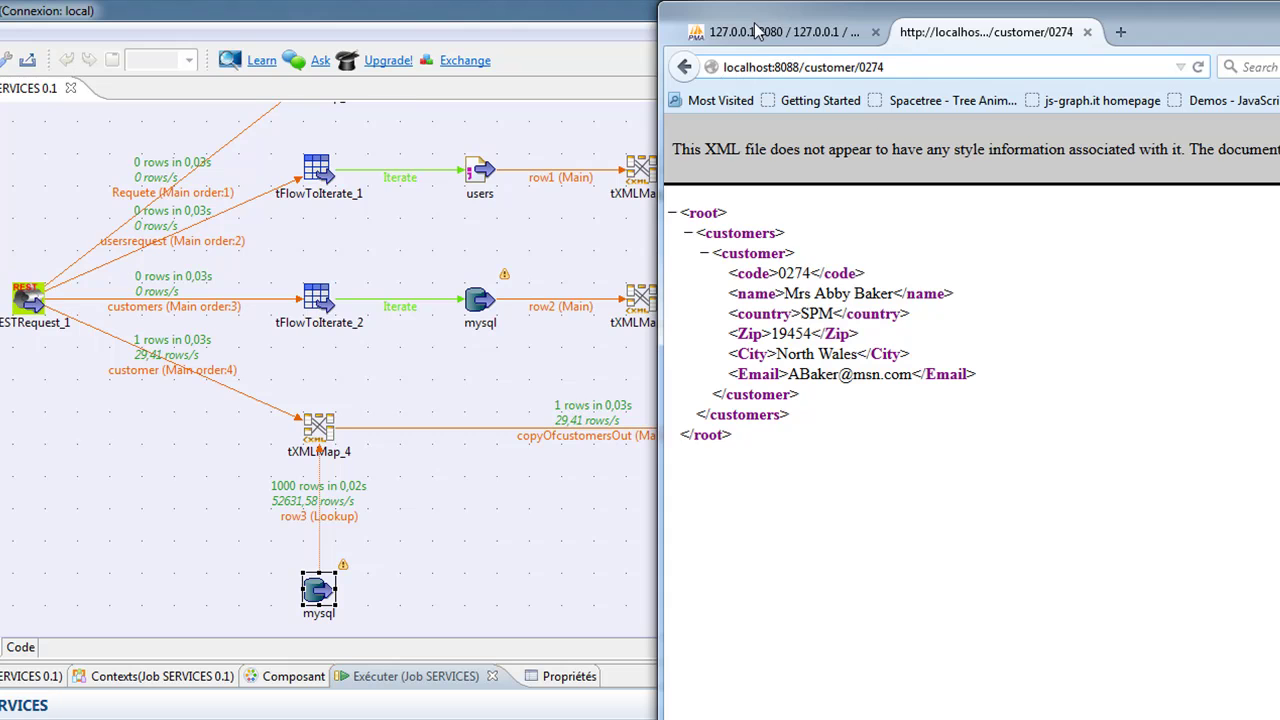
click(757, 32)
scroll(945, 596, down, 5)
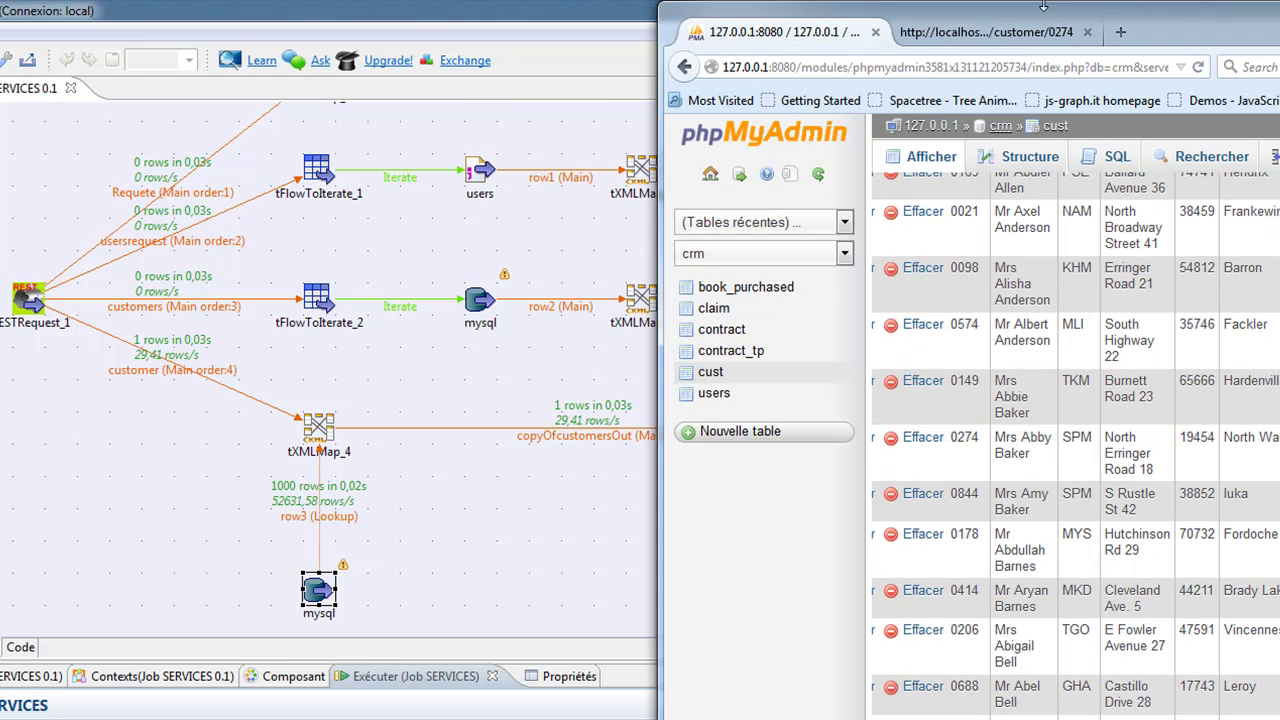
click(986, 32)
click(874, 67)
drag(866, 67, 1020, 85)
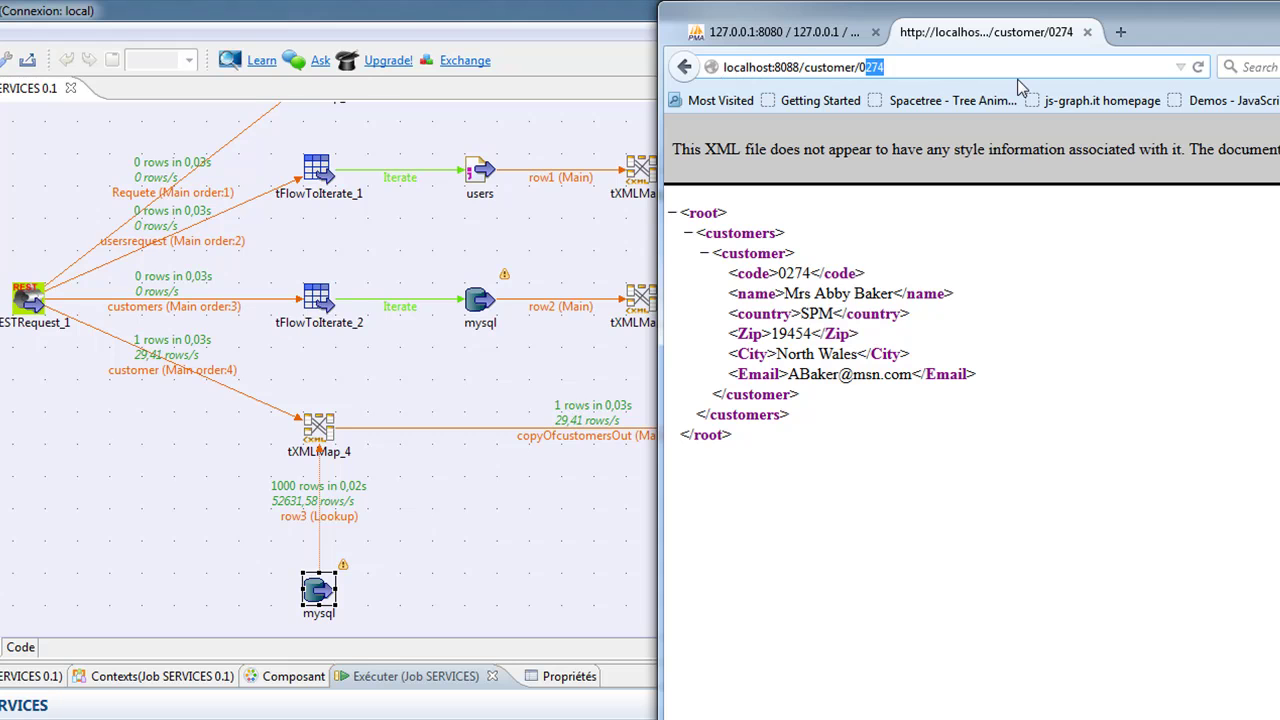
text(048)
key(Return)
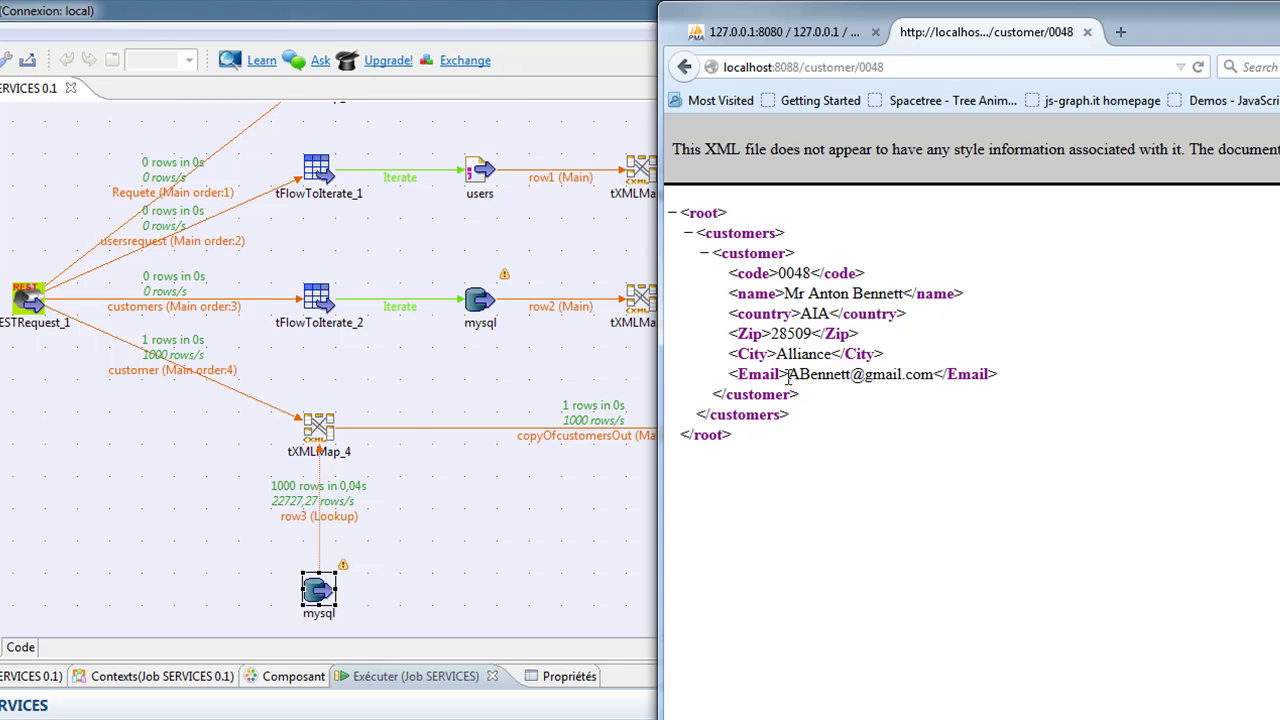
Back in Talend, review the mysql lookup, tXMLMap_4 and tRESTRequest_1 components of the customer flow.
click(141, 466)
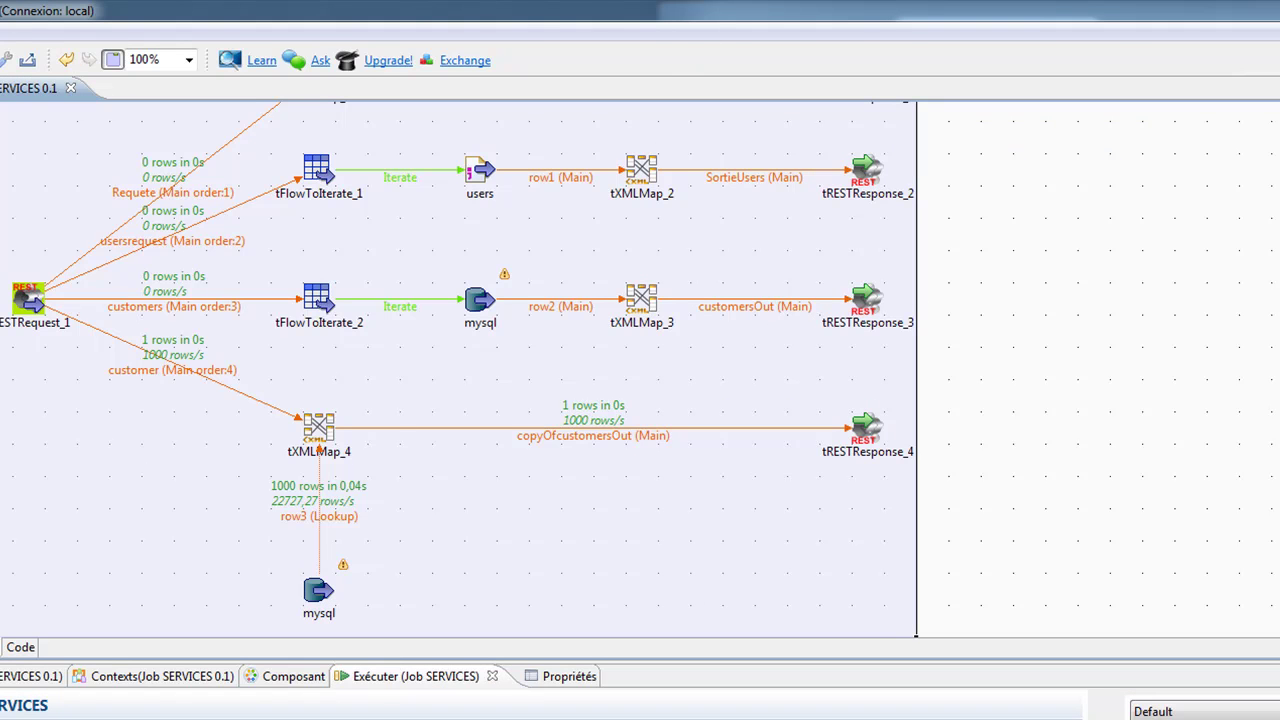
click(318, 605)
click(322, 440)
click(28, 305)
double_click(28, 305)
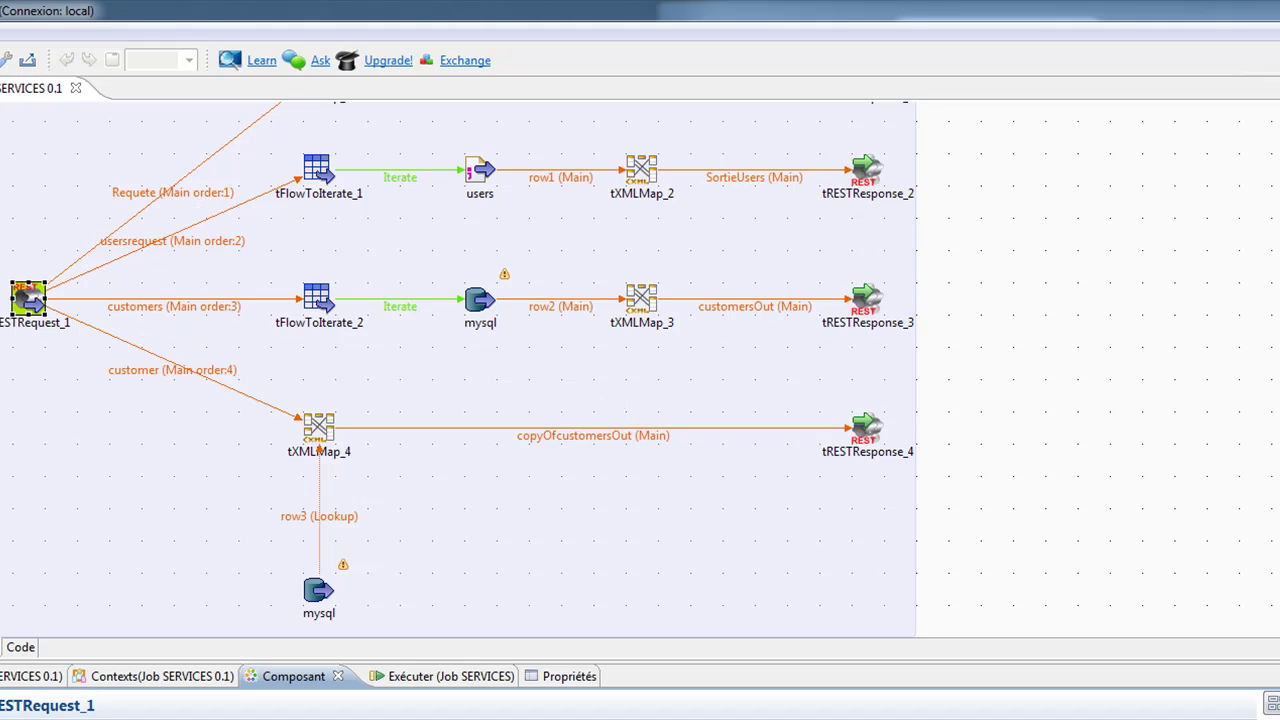
click(70, 518)
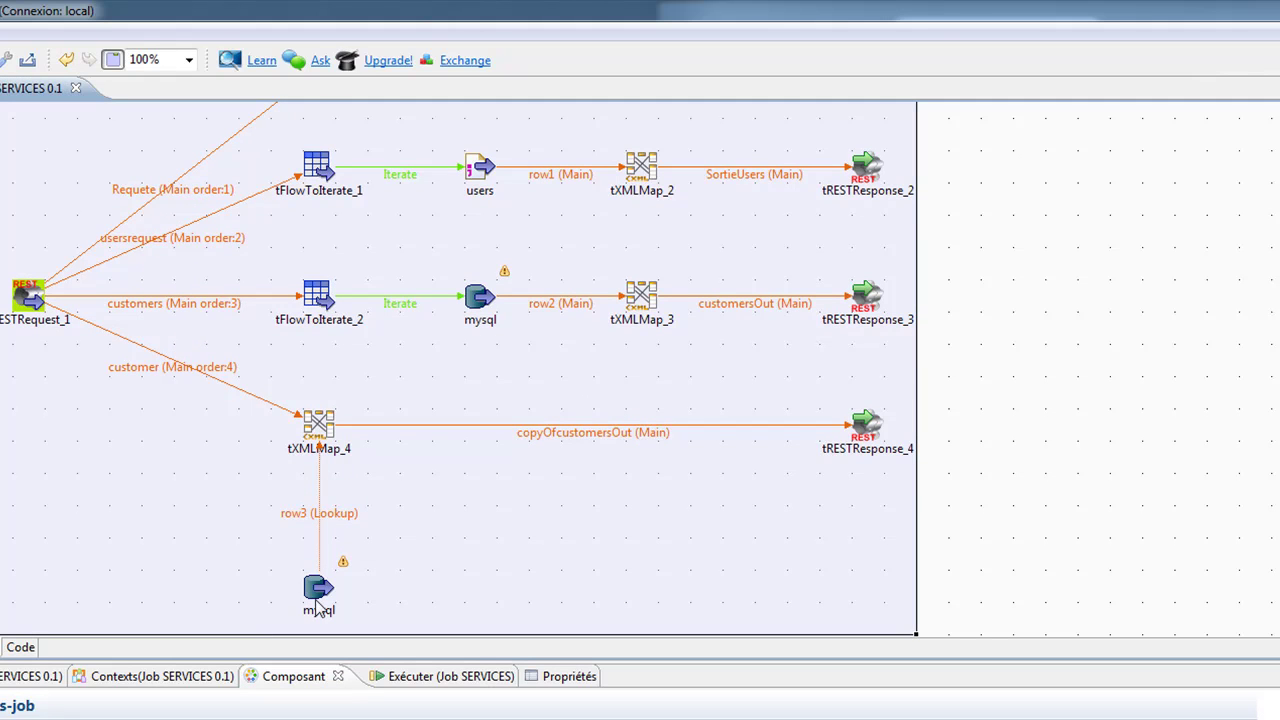
Move the mysql lookup component around tXMLMap_4, placing it to the lower left of the map.
drag(320, 588, 448, 592)
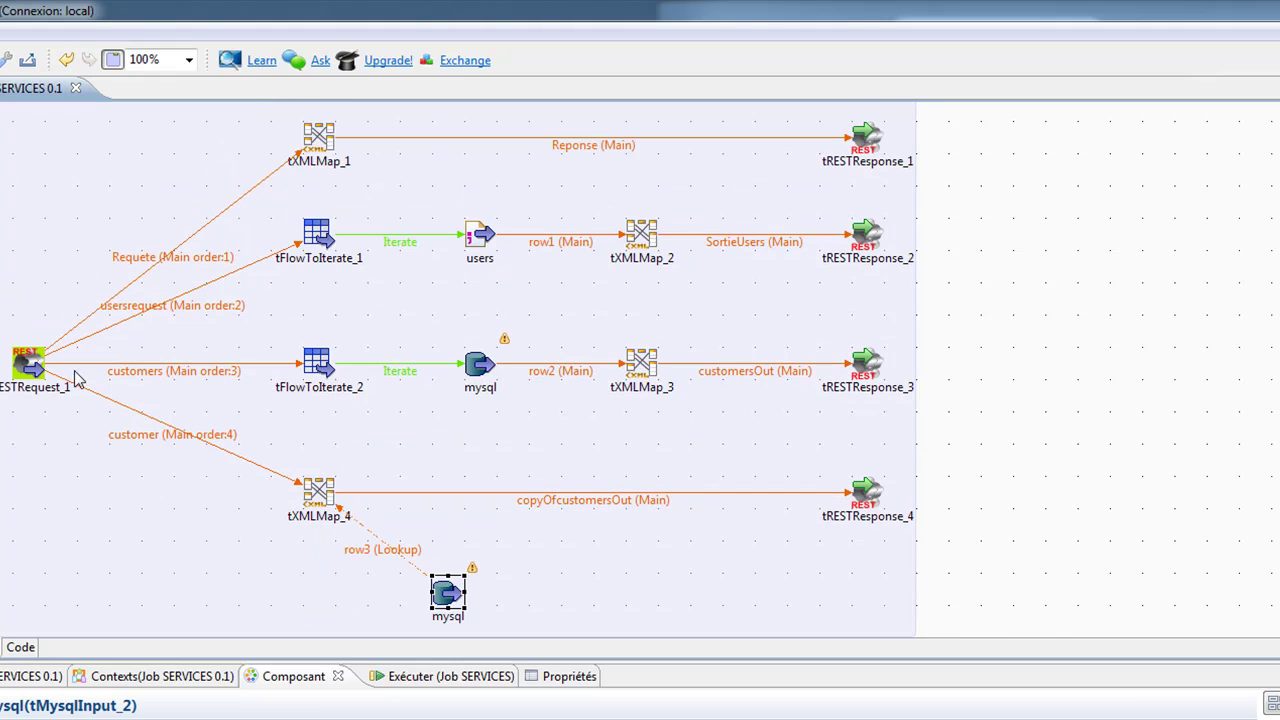
click(322, 492)
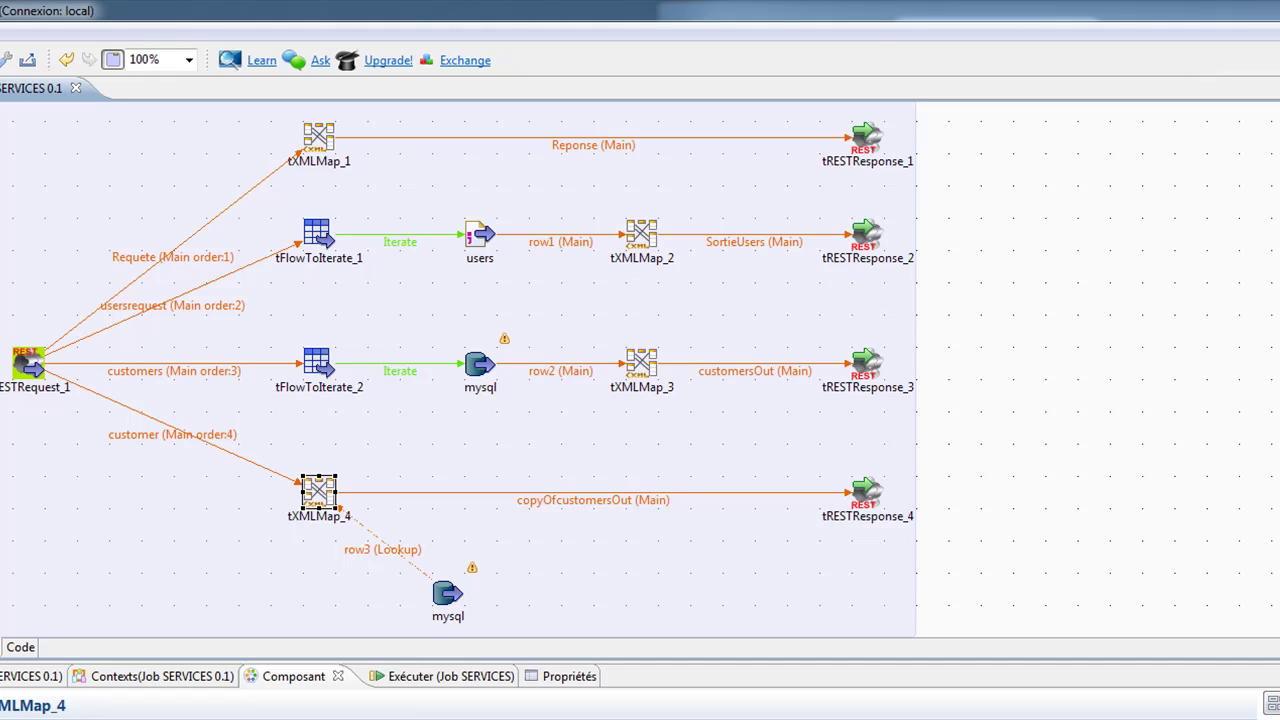
click(995, 365)
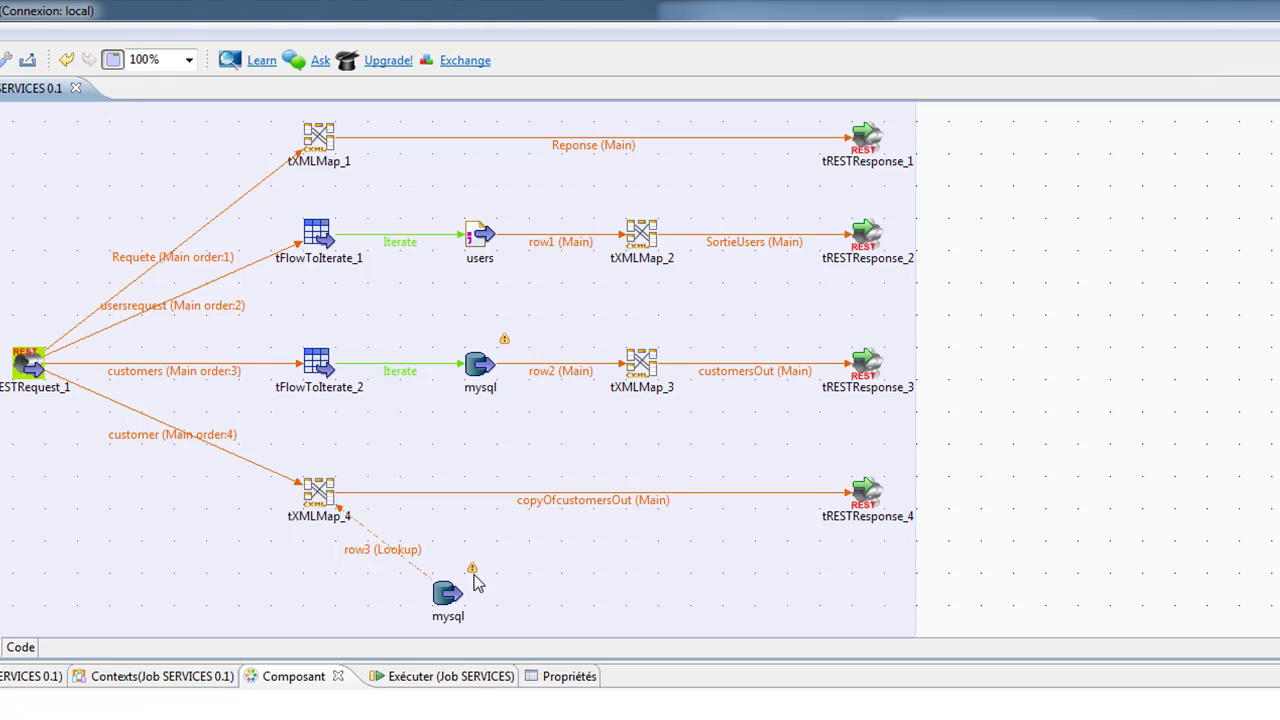
drag(460, 586, 178, 588)
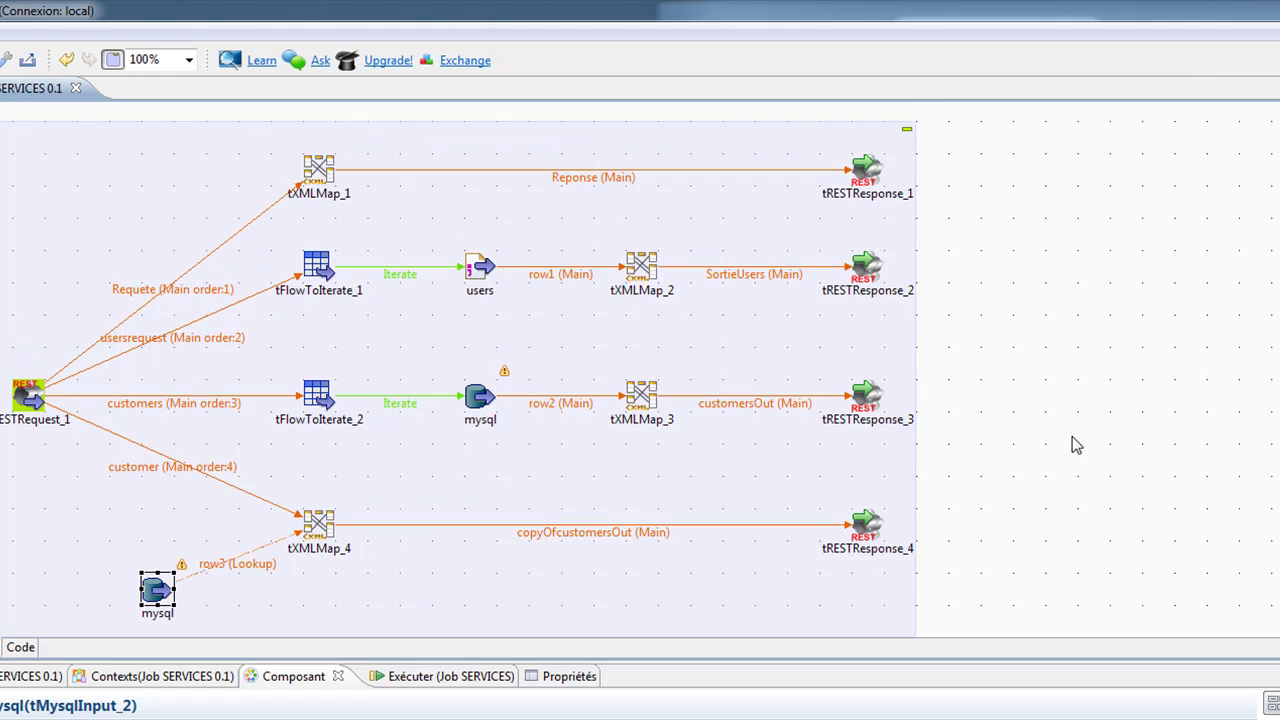
click(1070, 432)
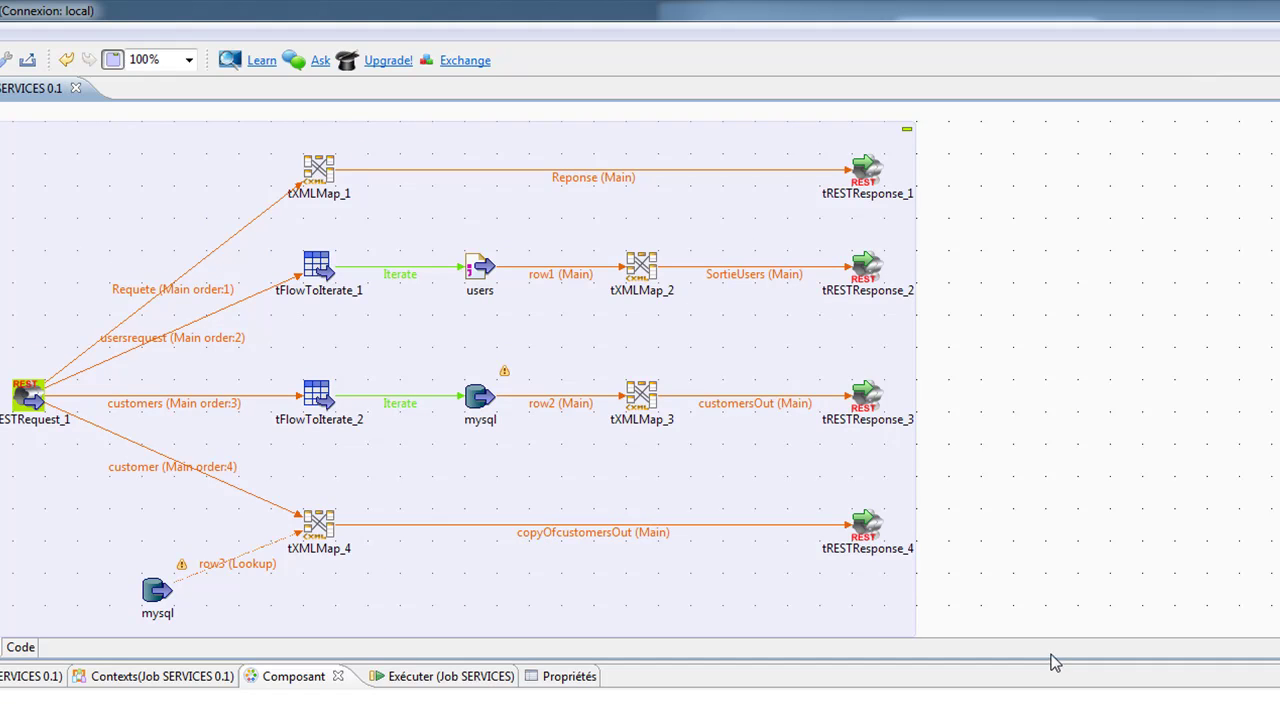
Enlarge the job design area and place the mysql lookup component just below tXMLMap_4.
drag(1057, 663, 1058, 718)
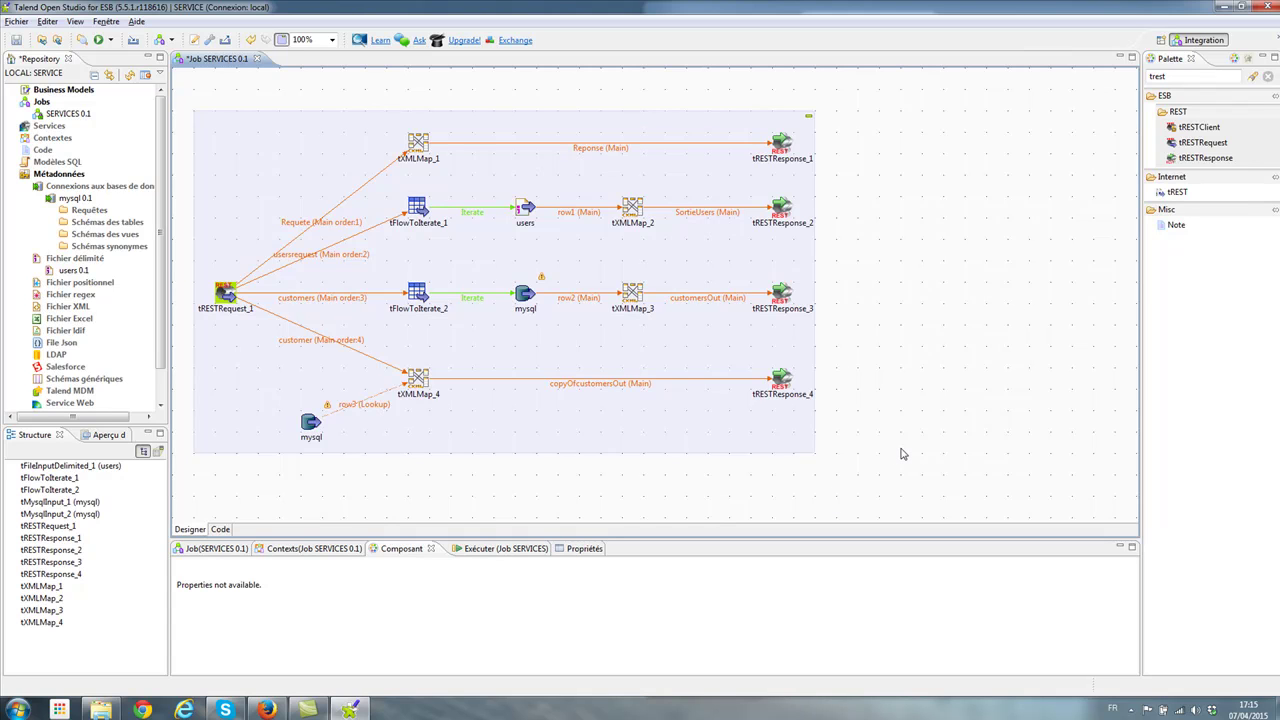
drag(309, 426, 392, 448)
click(531, 495)
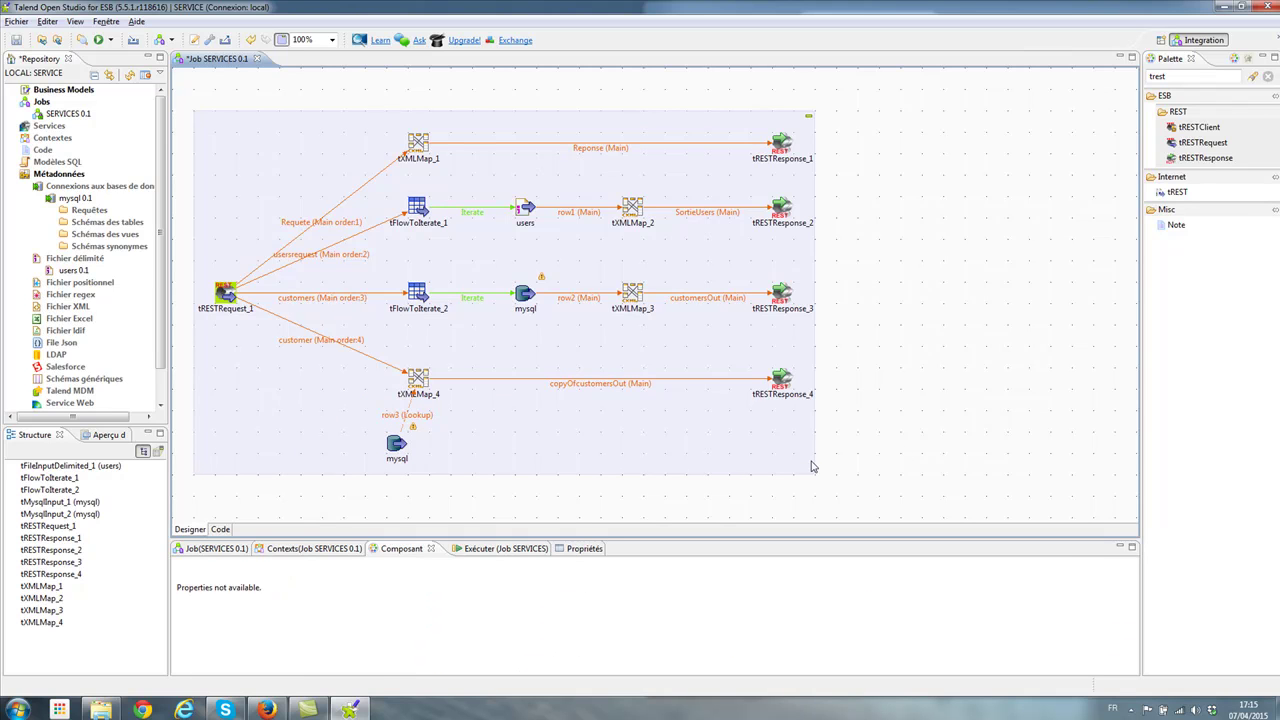